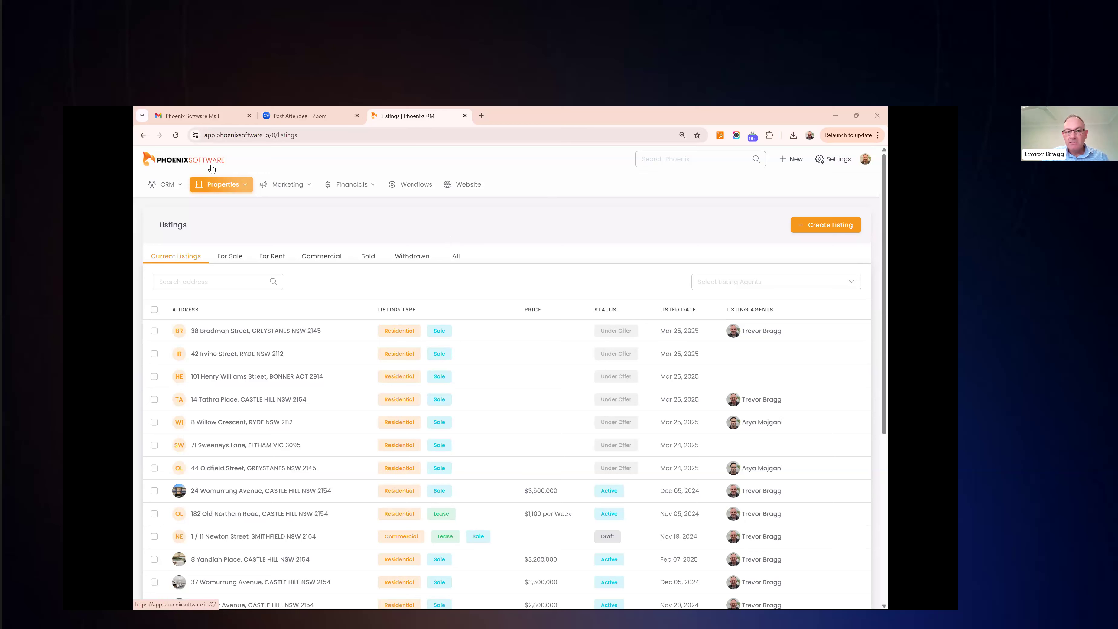
Open Settings and go to Branding, where Phoenix Sales Account Pty Ltd is the primary kit
click(824, 165)
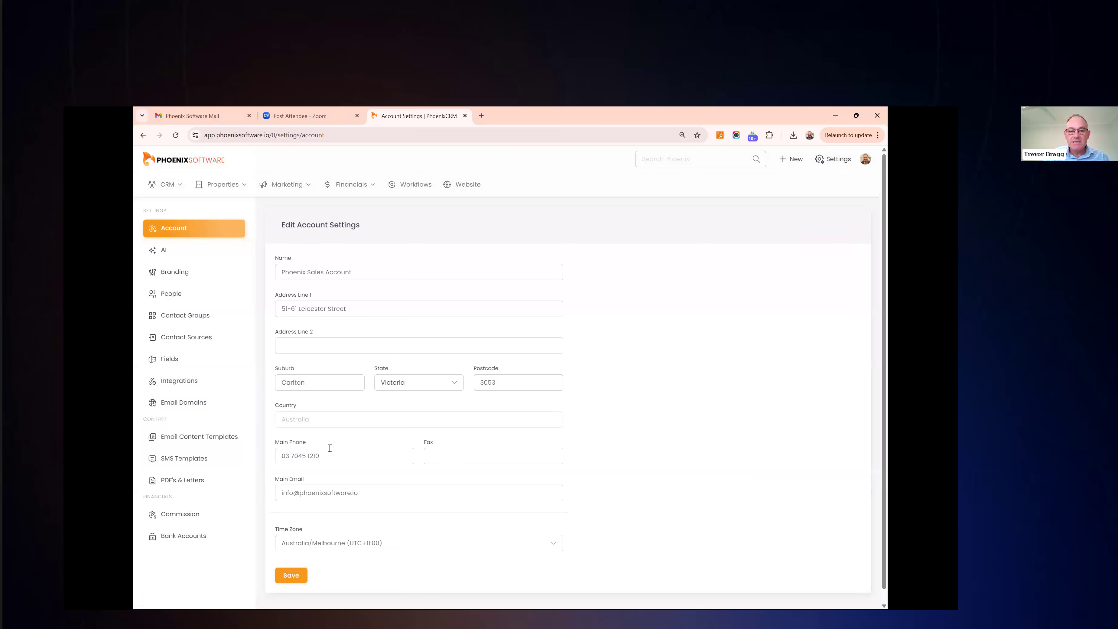
scroll(330, 448, down, 1)
scroll(329, 448, up, 1)
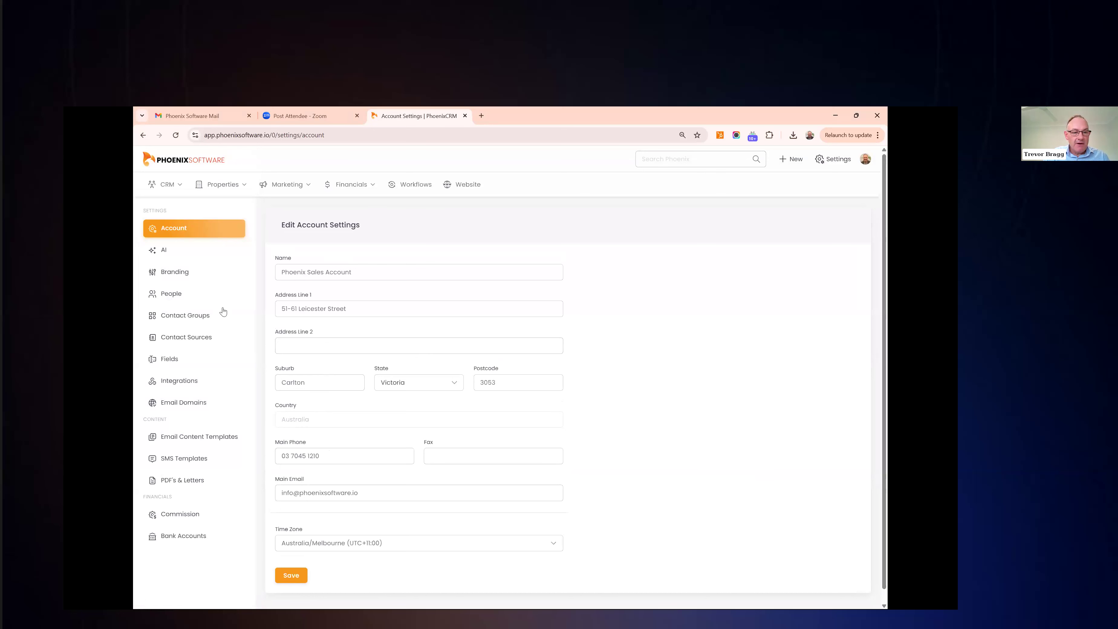
click(201, 276)
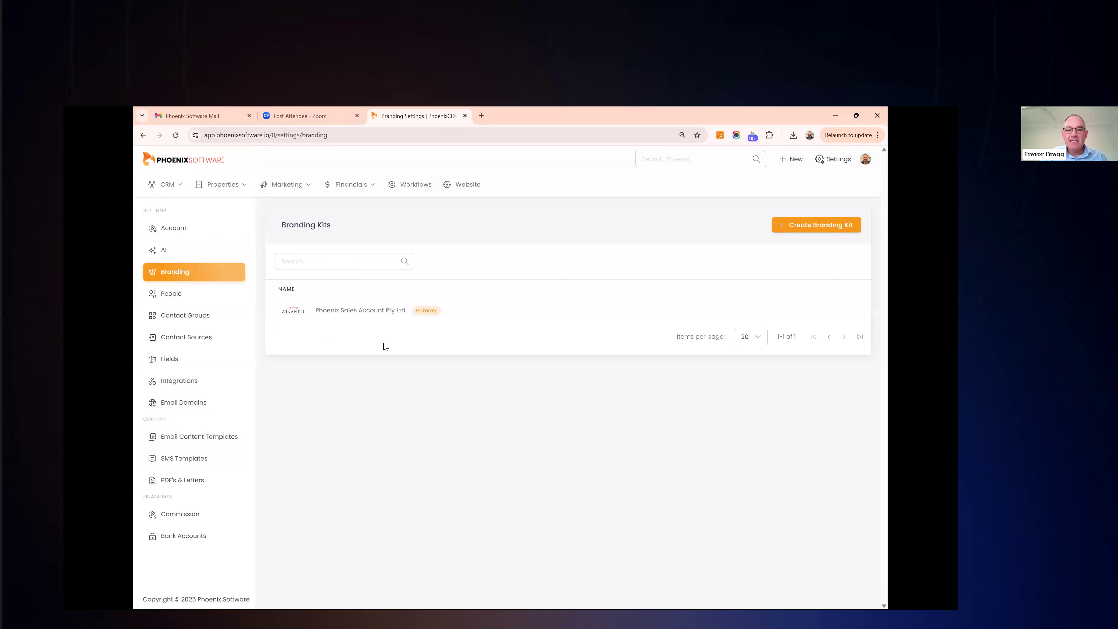
click(374, 310)
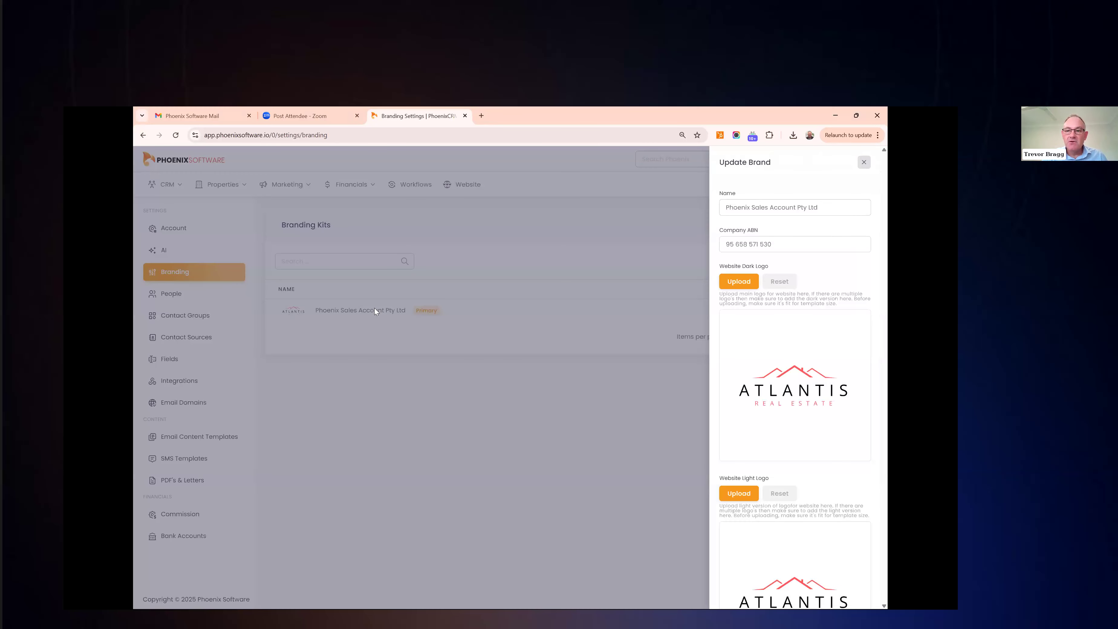
click(821, 211)
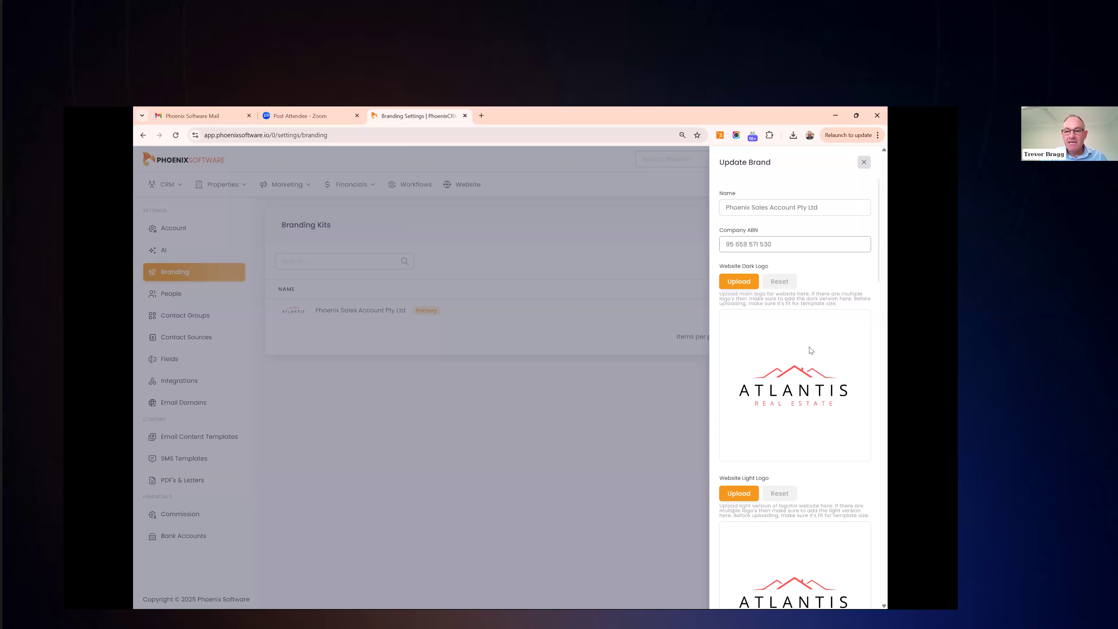
scroll(811, 350, down, 2)
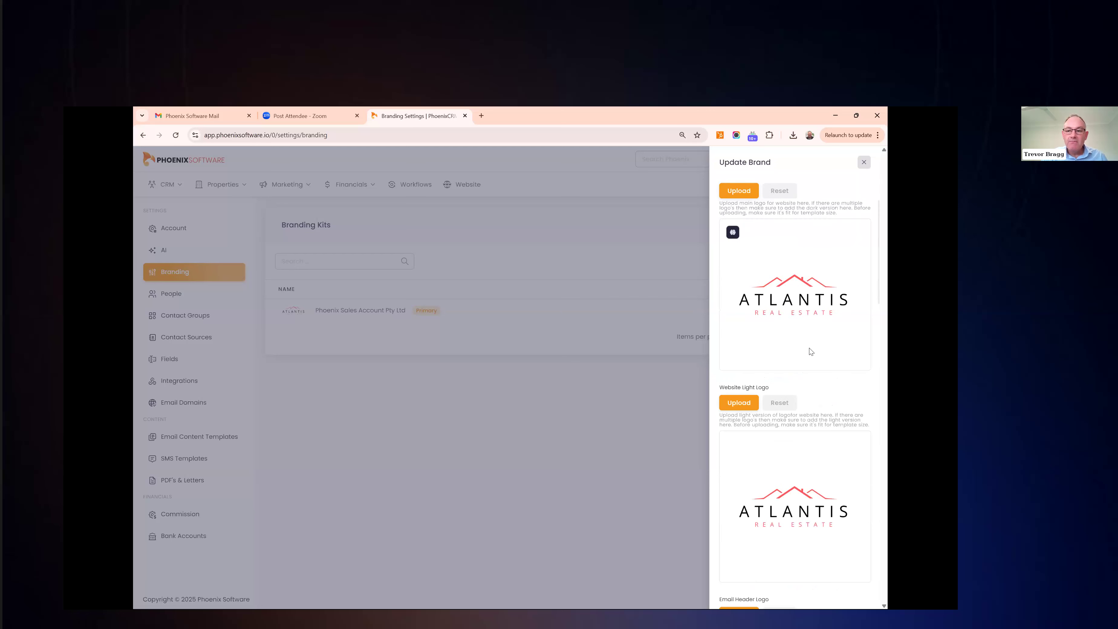
scroll(810, 351, down, 1)
scroll(810, 351, down, 1)
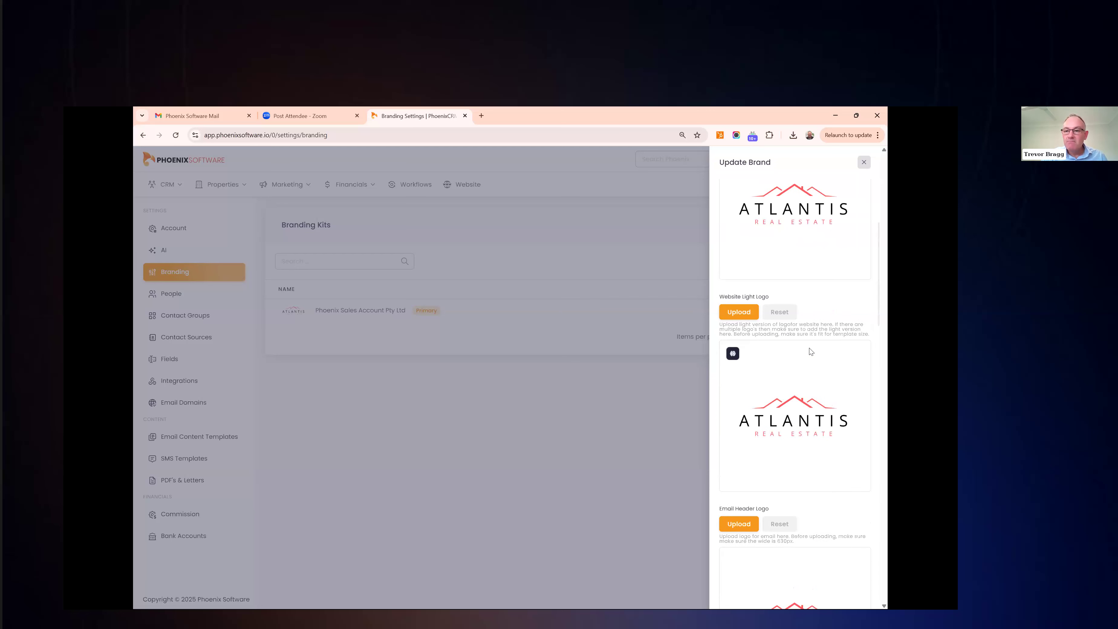
scroll(811, 350, down, 1)
scroll(811, 351, down, 1)
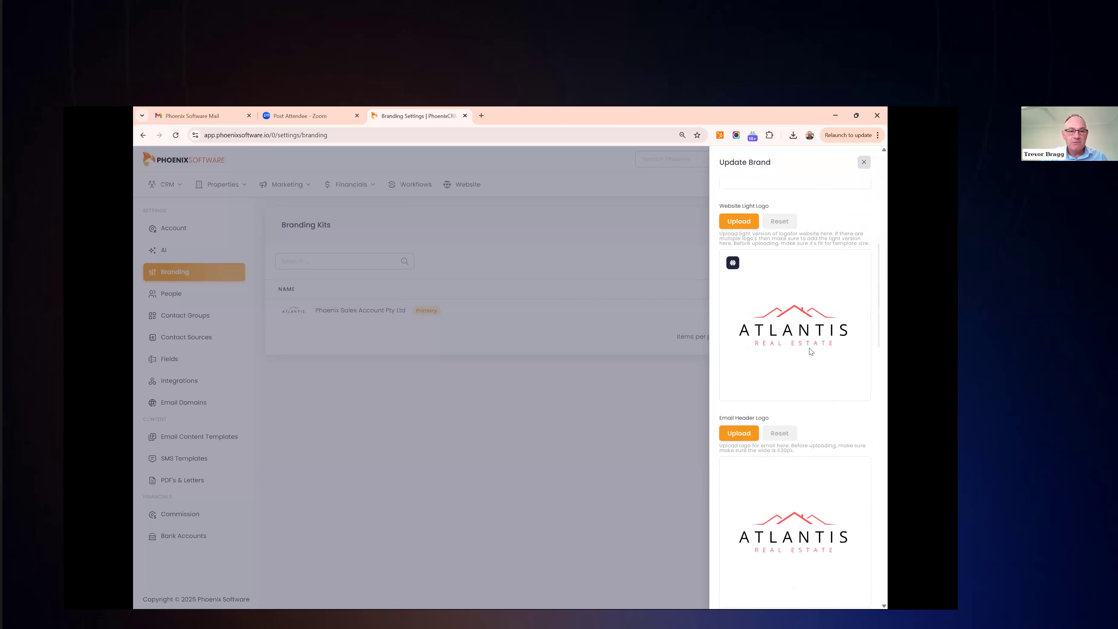
scroll(811, 351, down, 1)
scroll(811, 350, down, 2)
scroll(810, 351, down, 2)
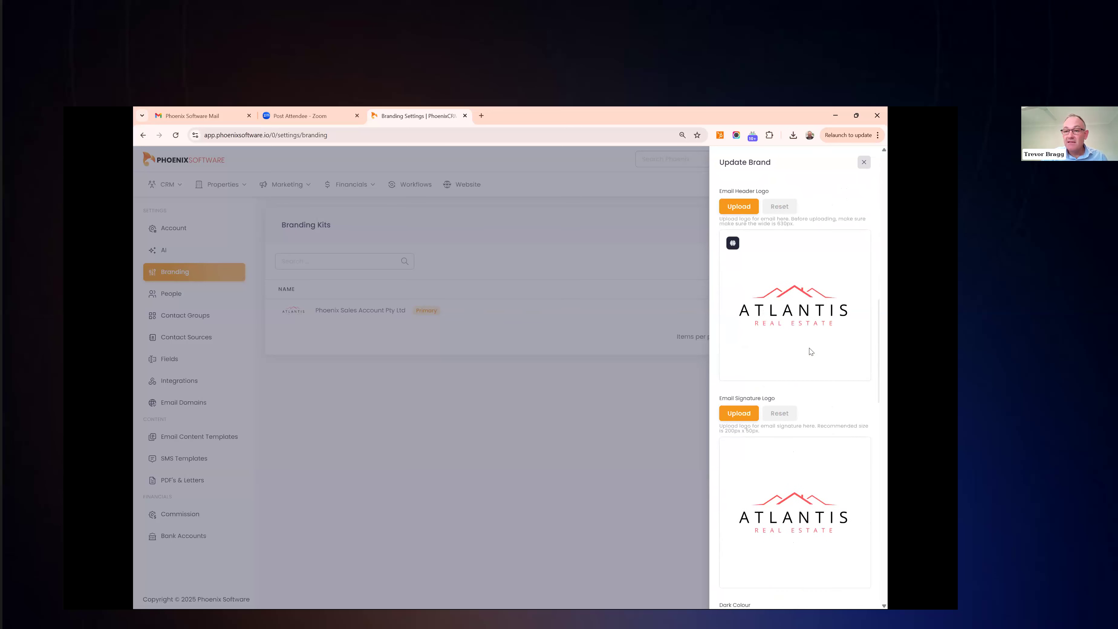
scroll(810, 351, down, 3)
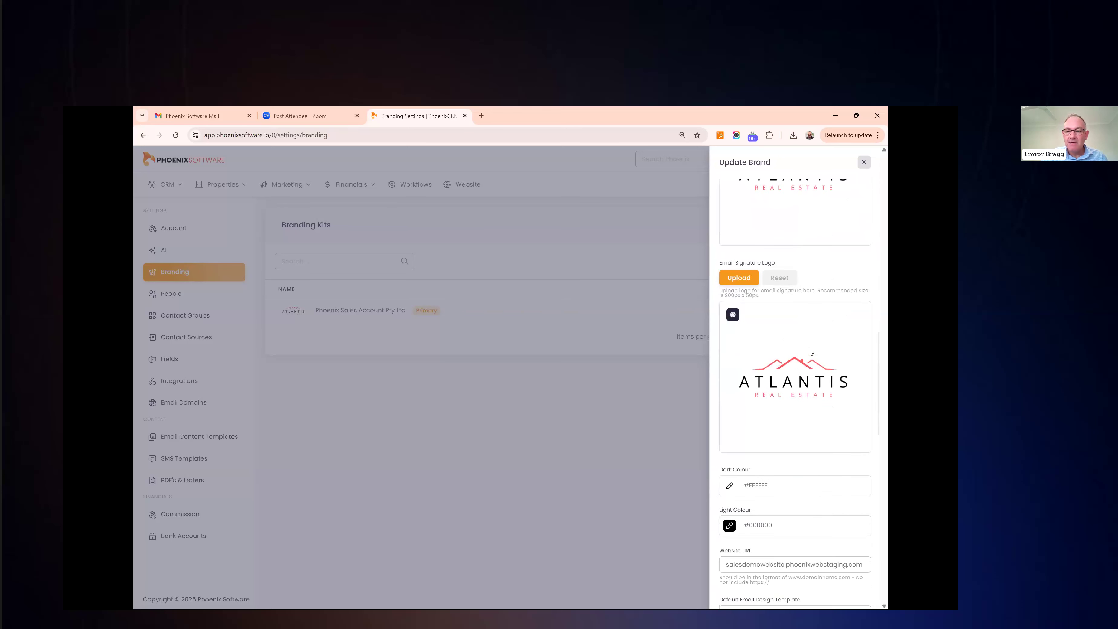
scroll(810, 351, down, 5)
scroll(809, 351, down, 4)
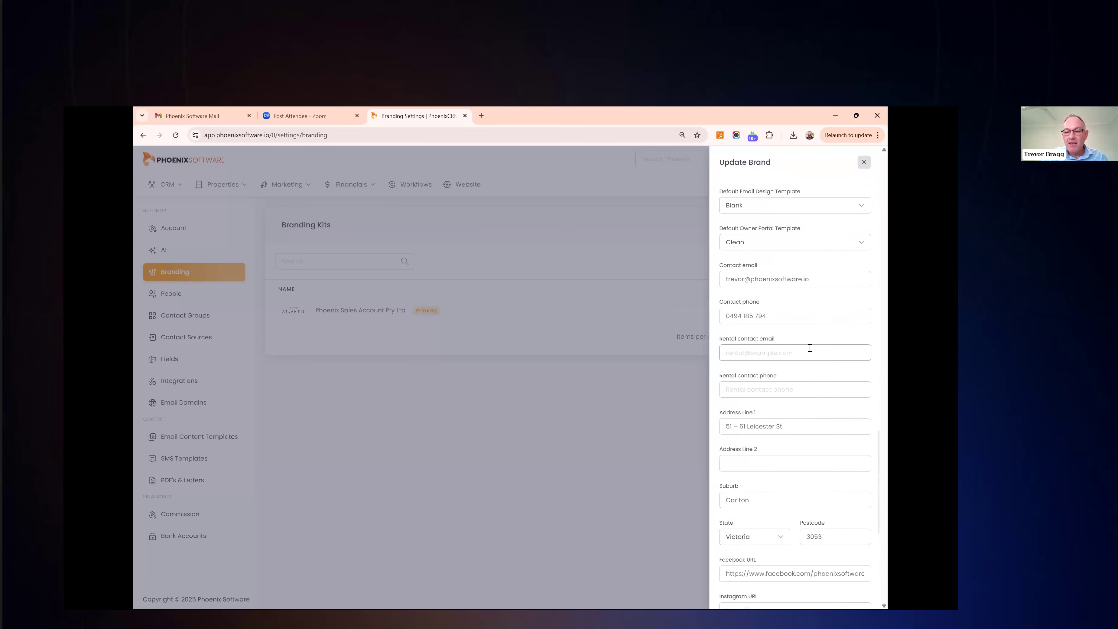
scroll(810, 348, down, 1)
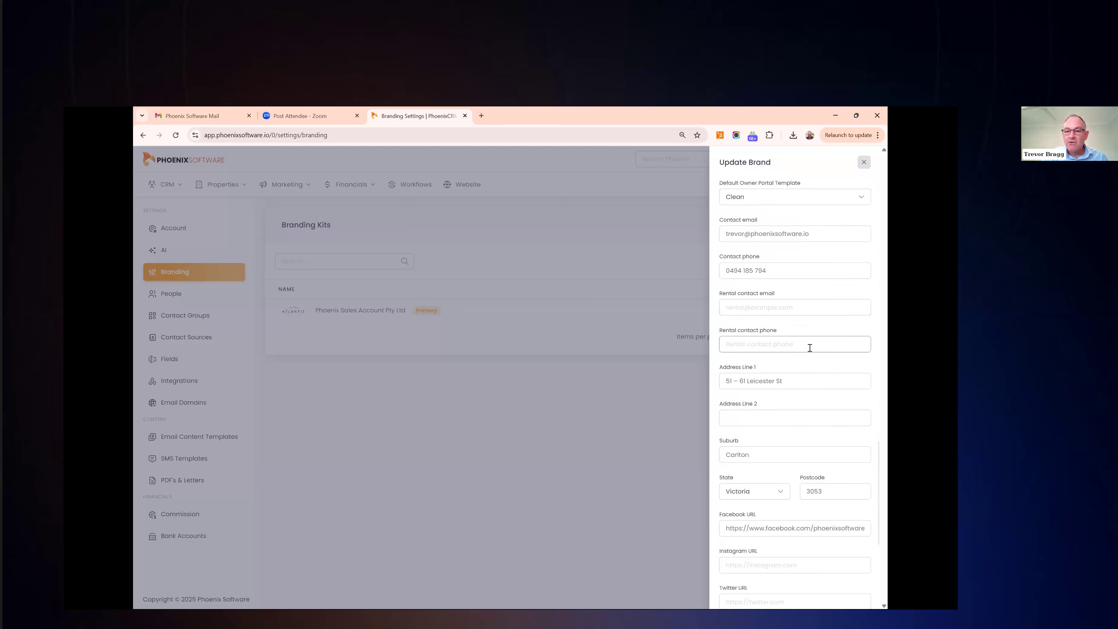
scroll(810, 348, down, 3)
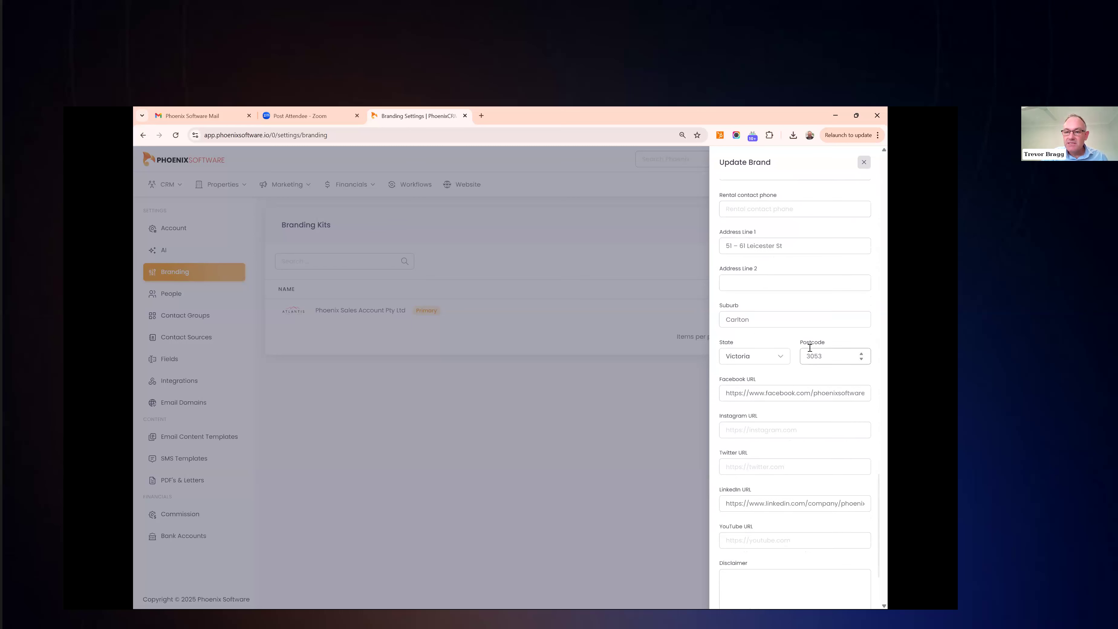
scroll(810, 348, down, 3)
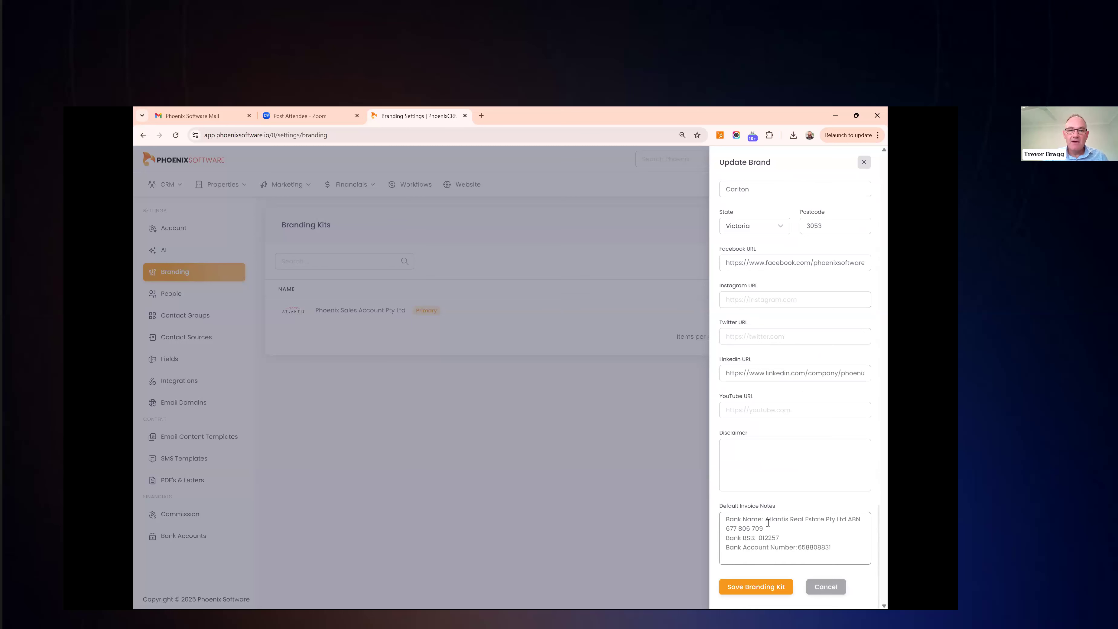
click(826, 587)
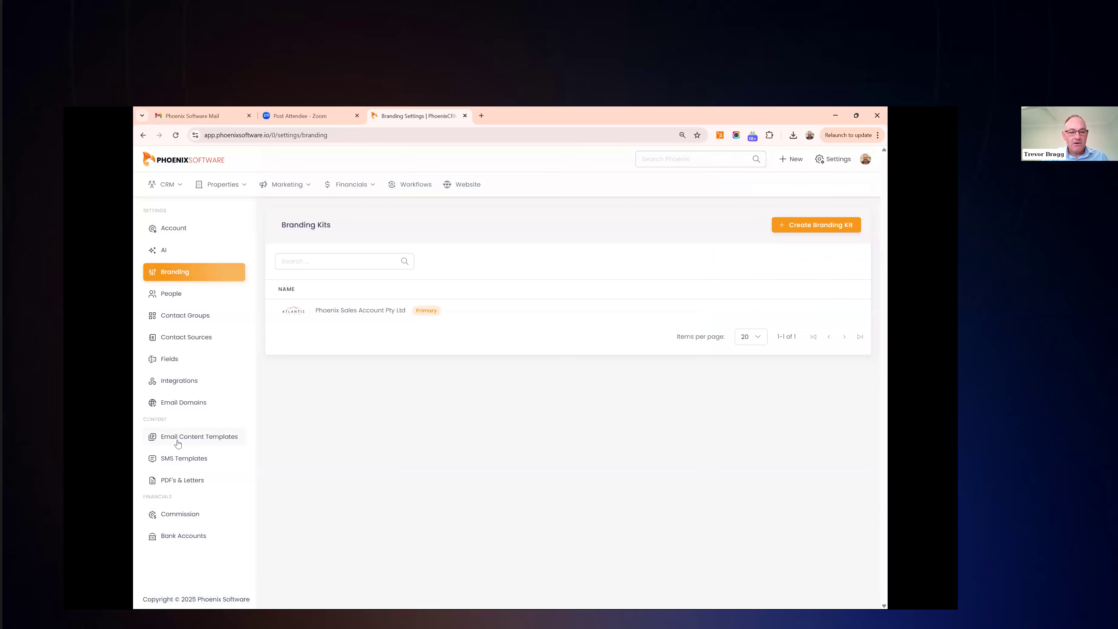
Review the Sales - Deposit Trust Receipt email template and cancel it without saving
click(200, 438)
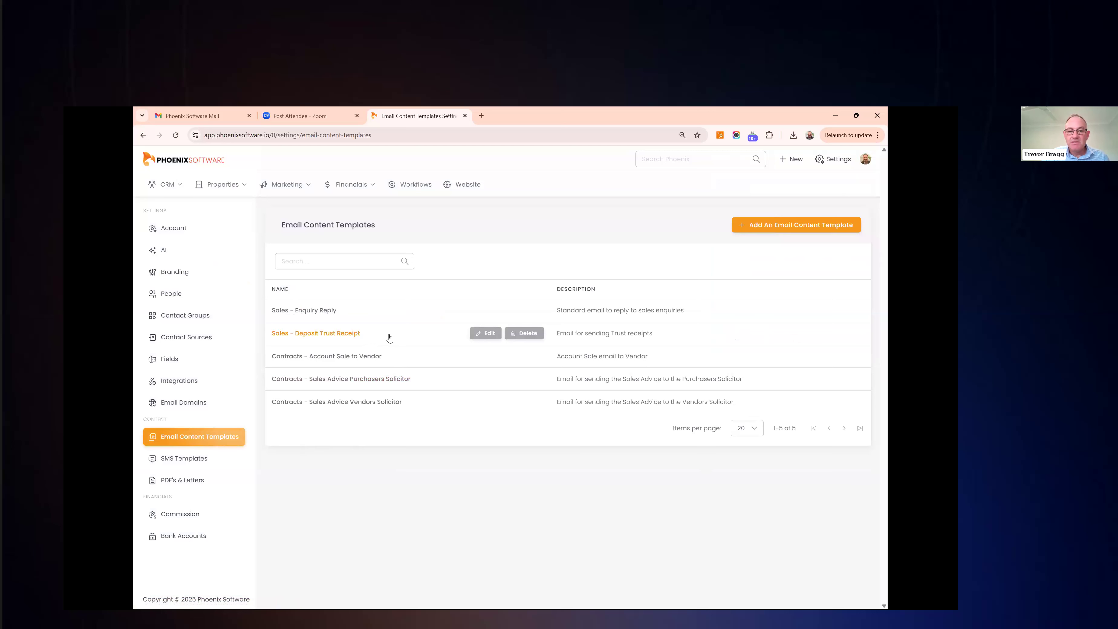
mouse_move(421, 395)
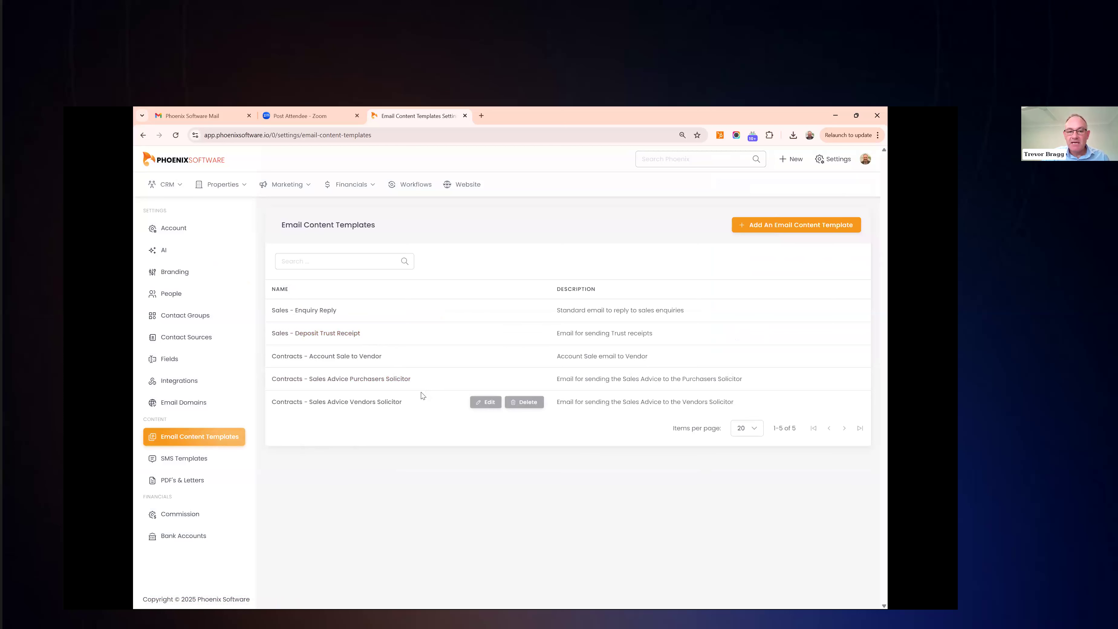
mouse_move(488, 340)
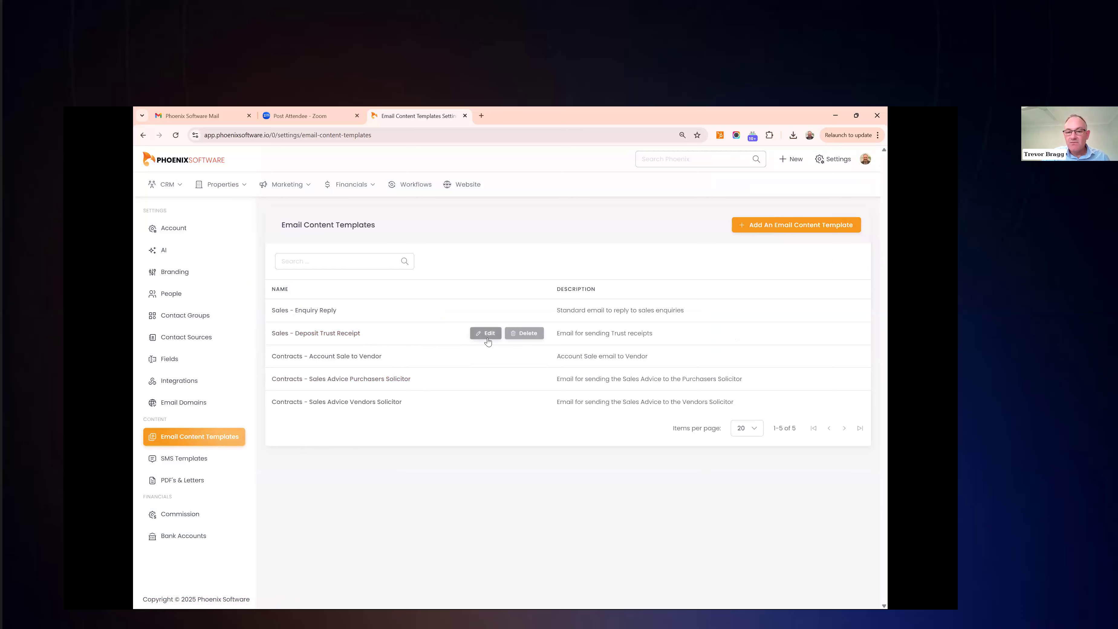
click(485, 334)
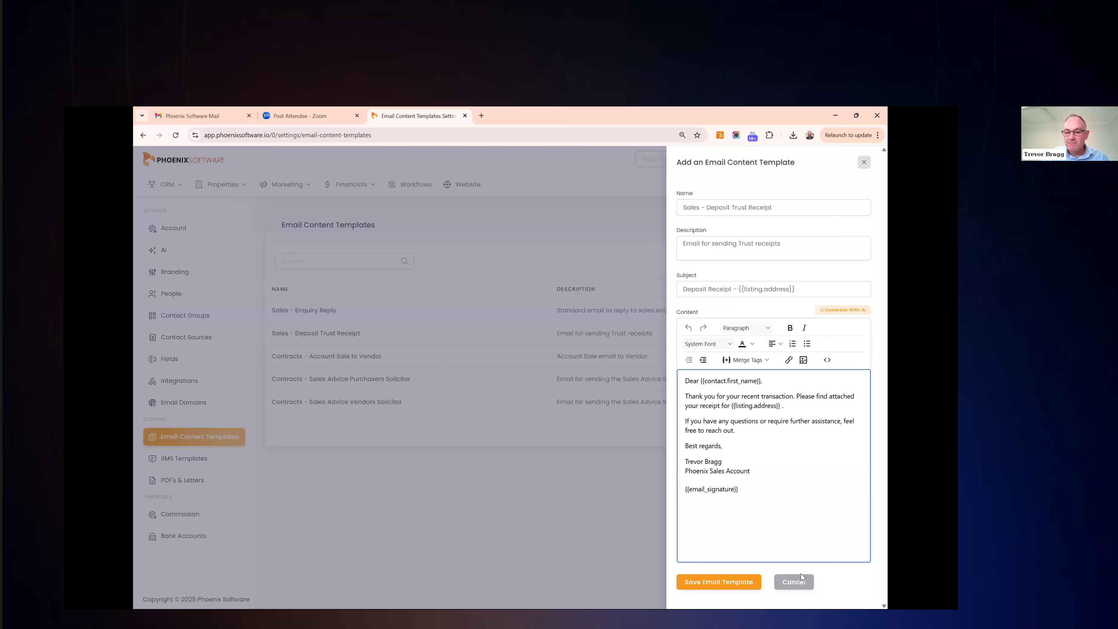
click(801, 587)
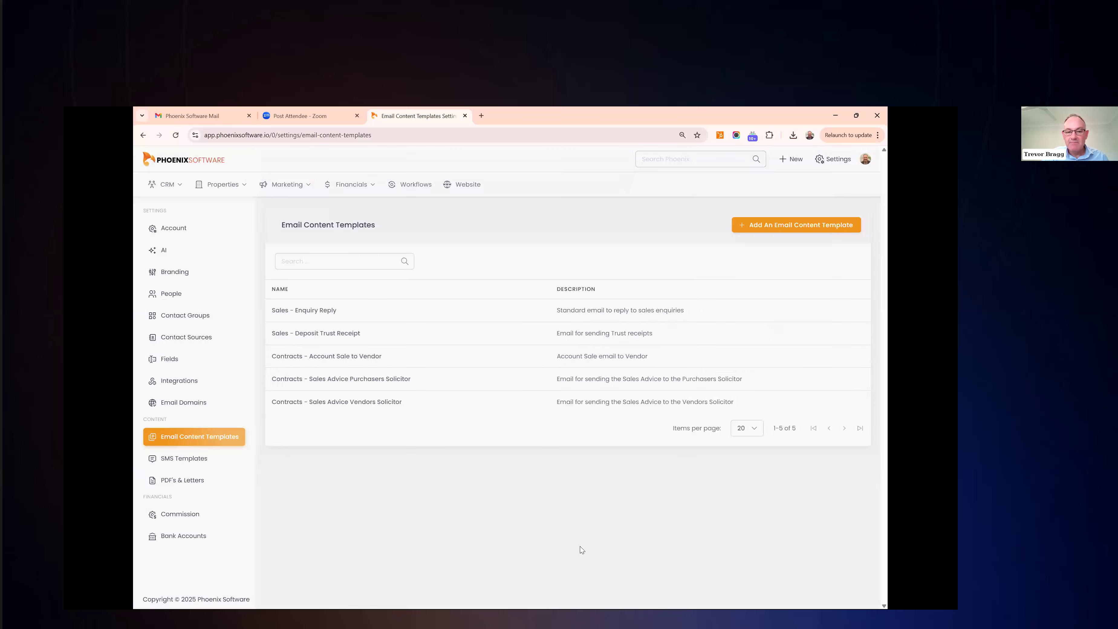
mouse_move(376, 364)
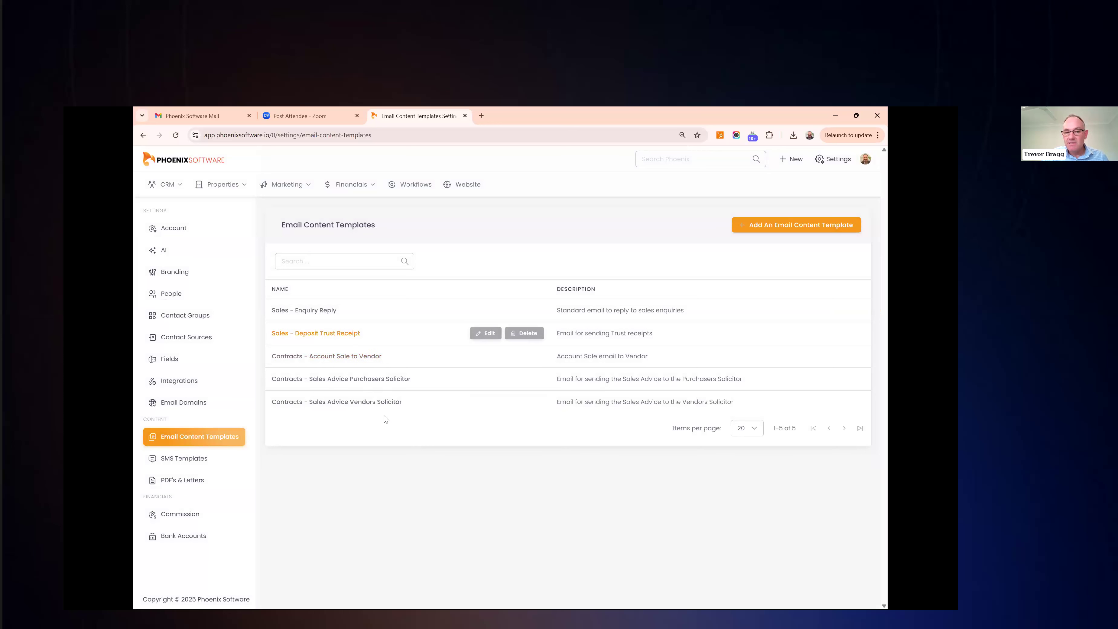
Check the Commission categories and Deductions tab, then move on to Bank Accounts
click(191, 515)
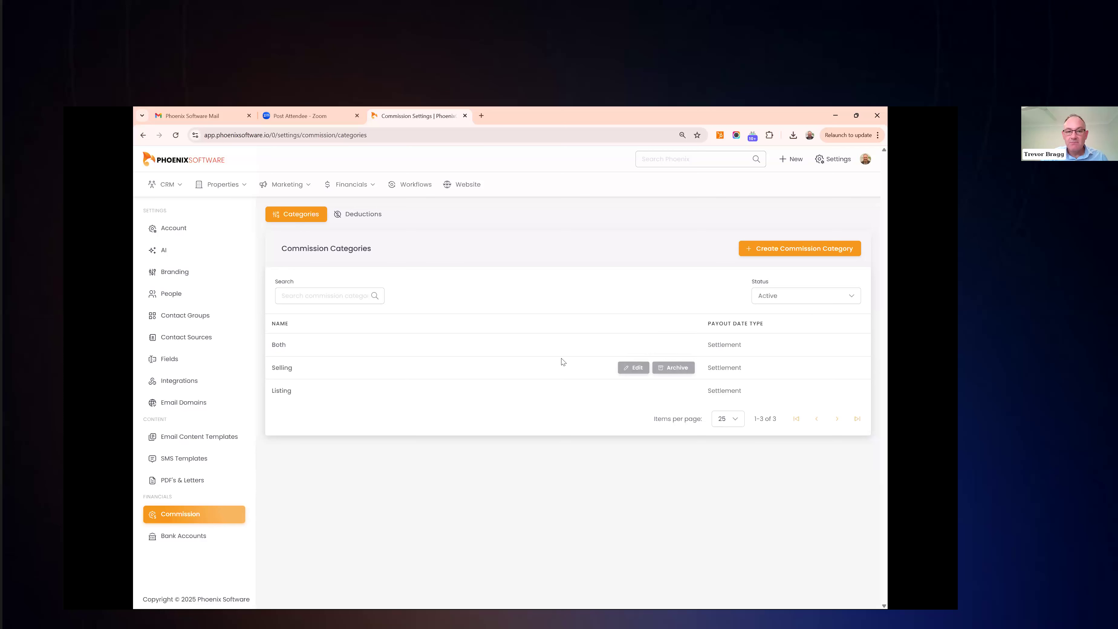
click(350, 215)
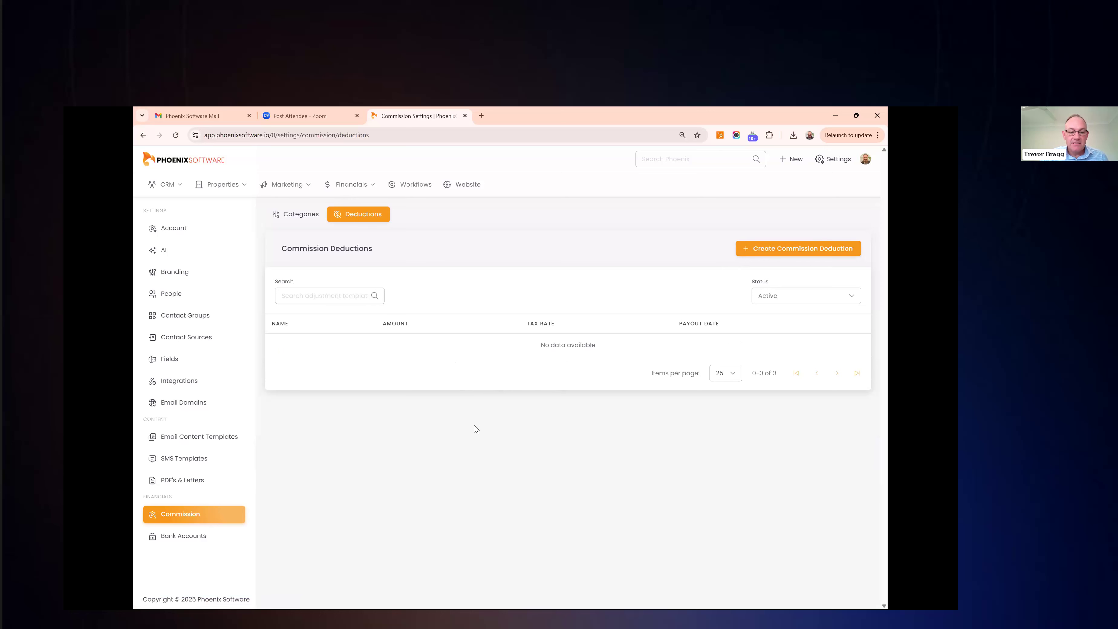
click(199, 538)
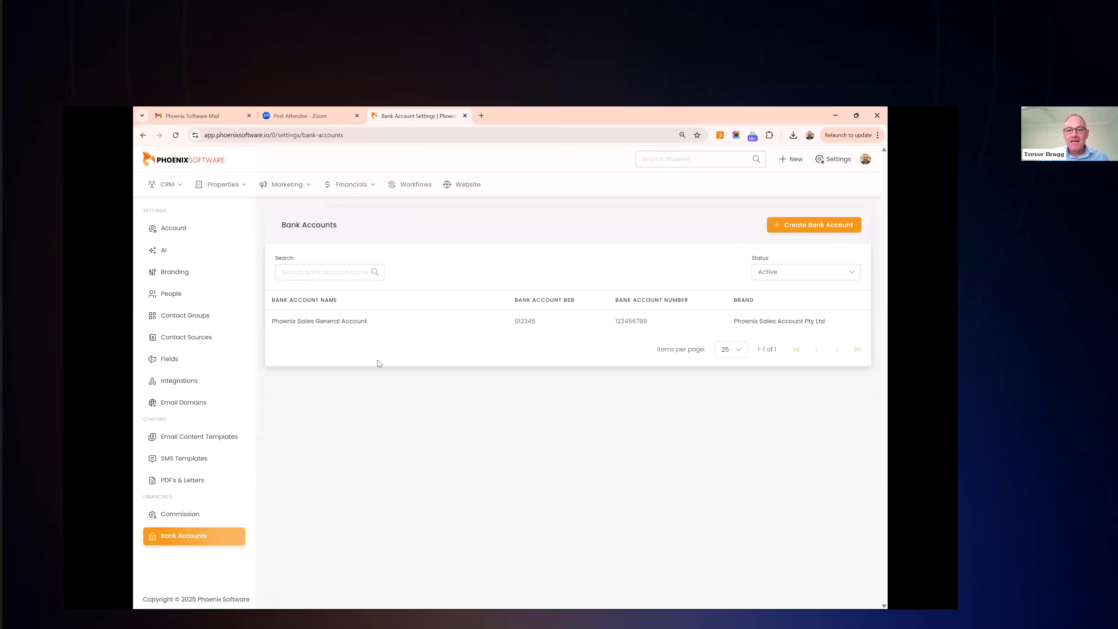
Inspect the Phoenix Sales General Account details, then go to Financials > Trust Accounting
mouse_move(420, 327)
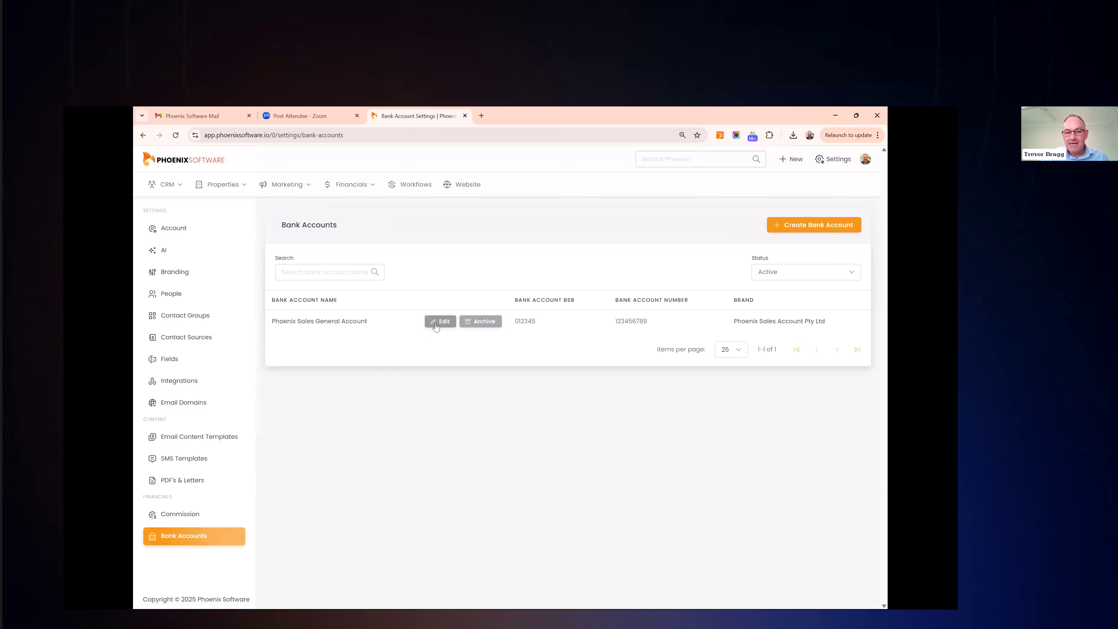
click(435, 323)
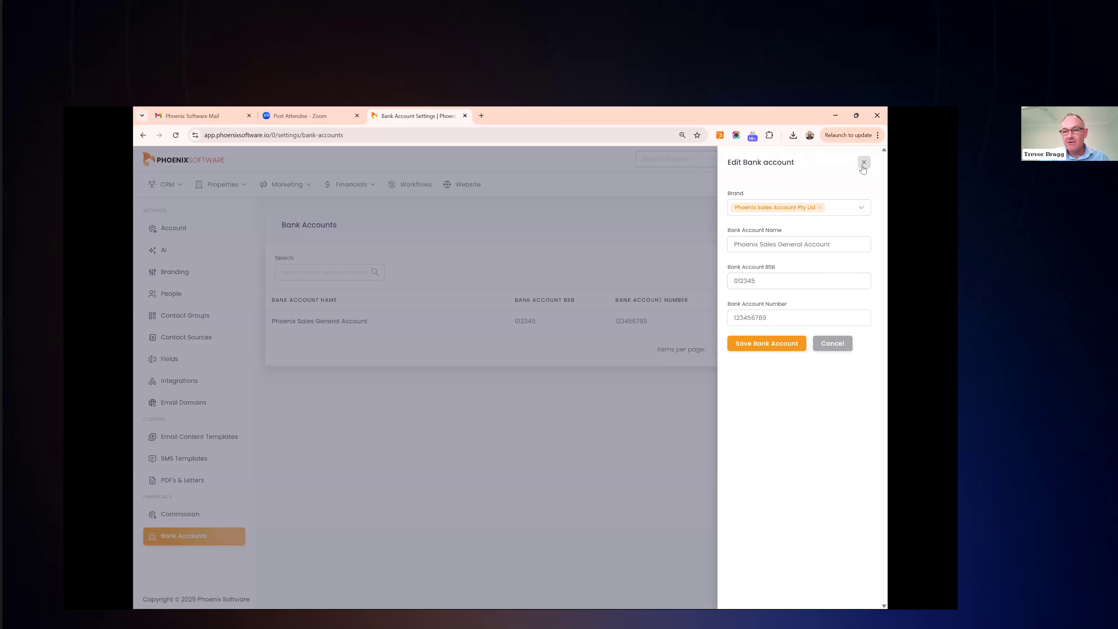
click(672, 334)
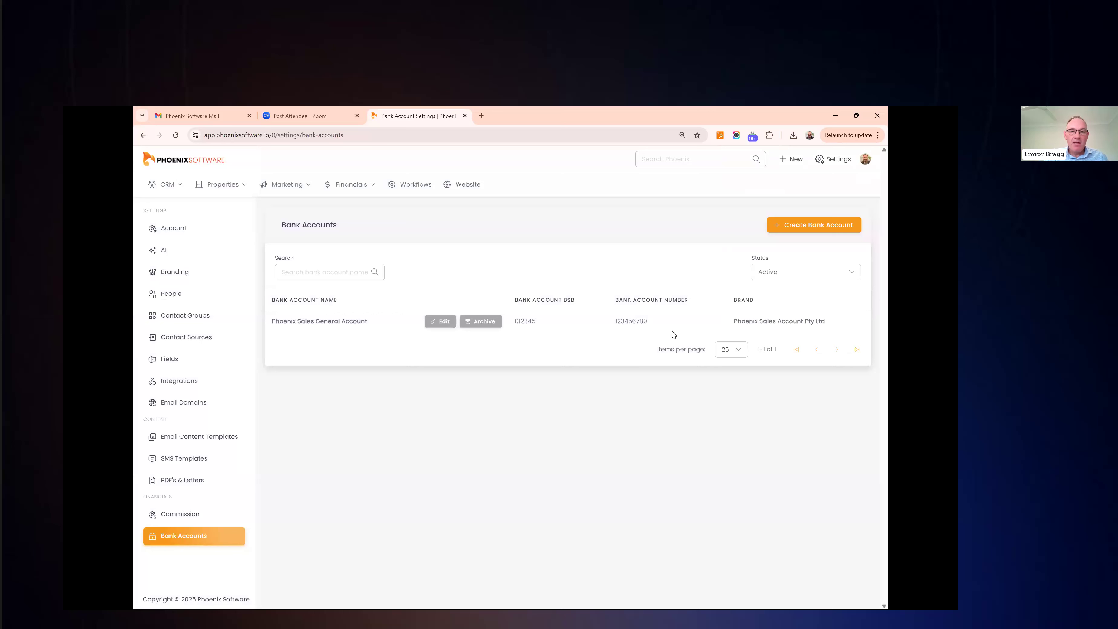
click(352, 187)
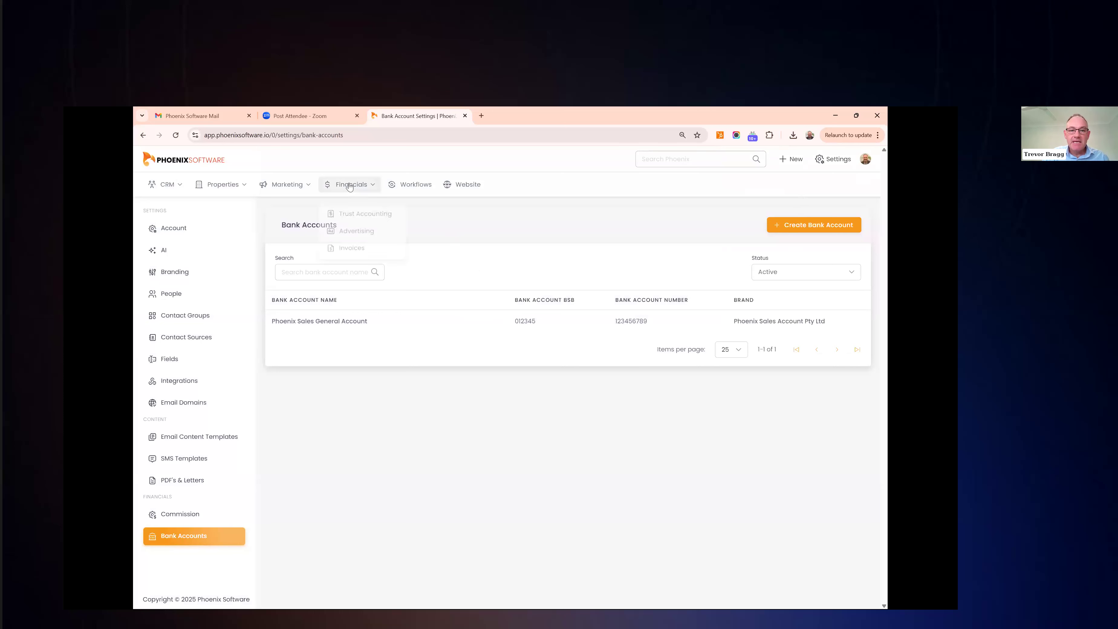
click(349, 213)
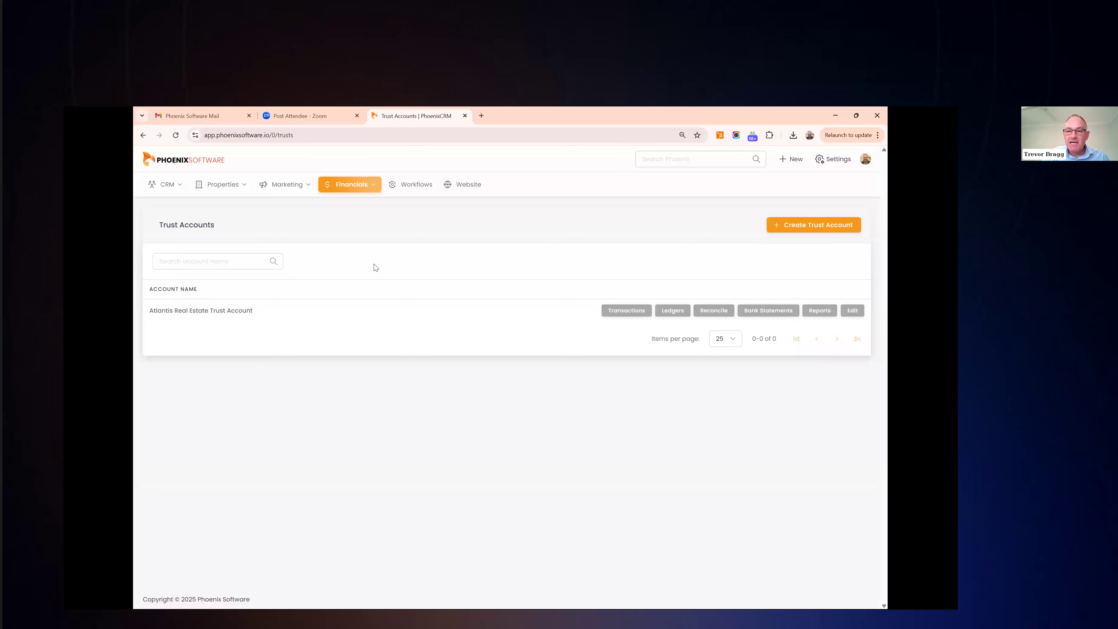
Look through the Add Trust account form's bank, BSB and account number fields, then cancel it
click(805, 235)
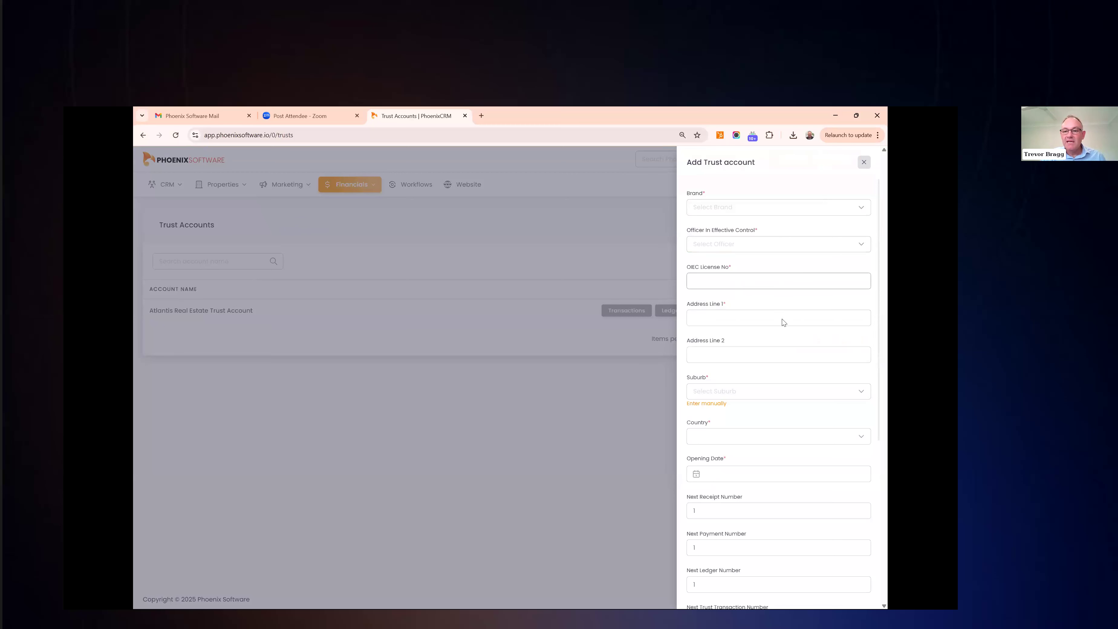
scroll(783, 331, down, 3)
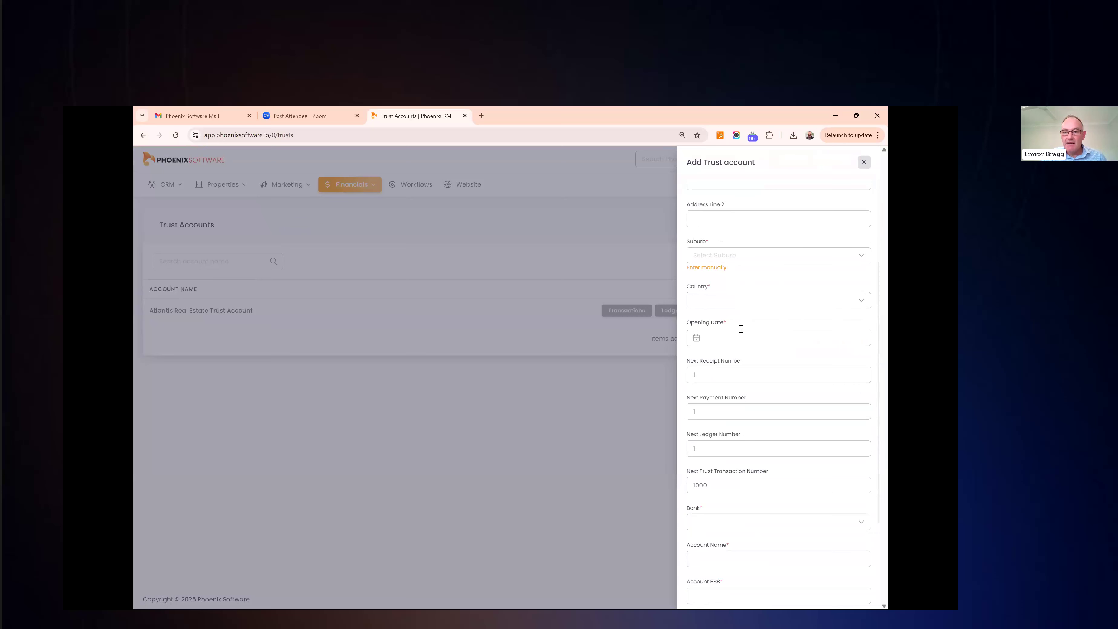
scroll(738, 327, down, 1)
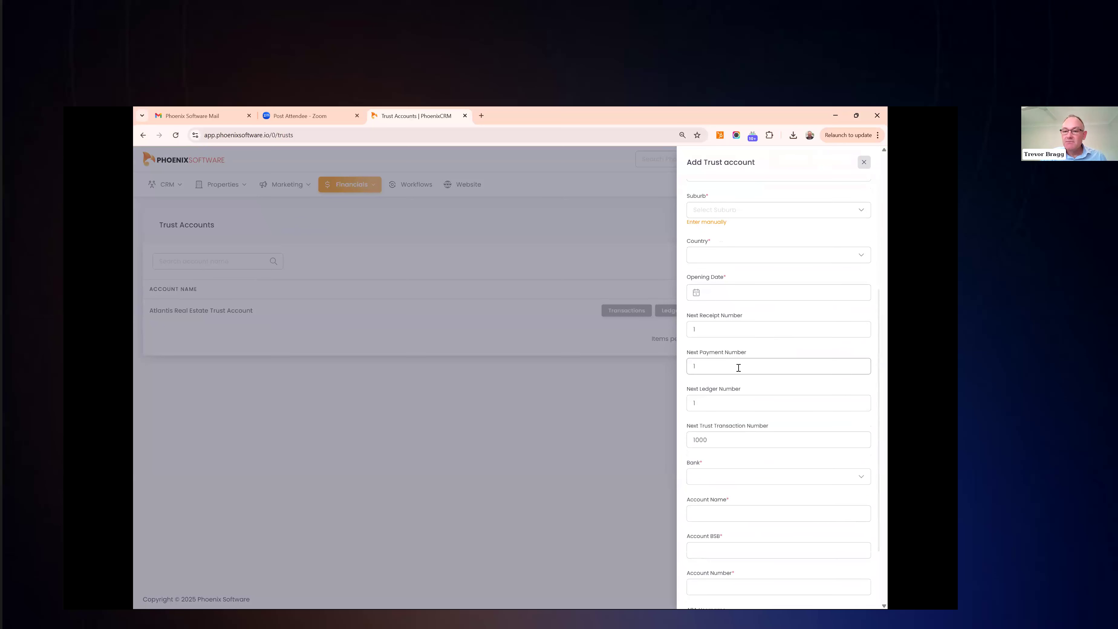
scroll(738, 367, down, 2)
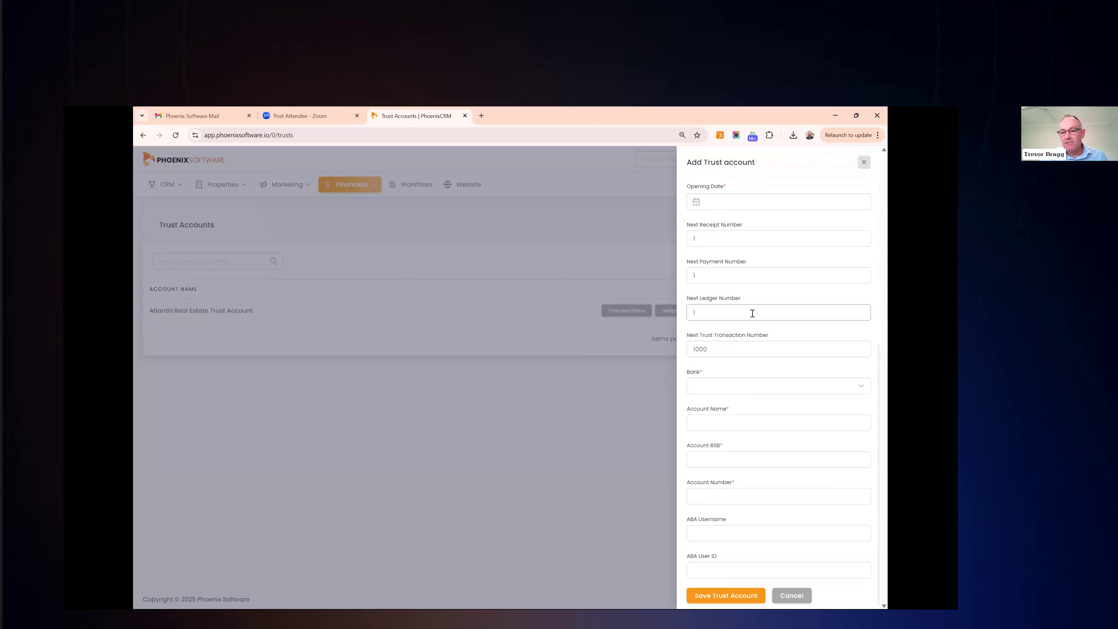
scroll(752, 313, down, 1)
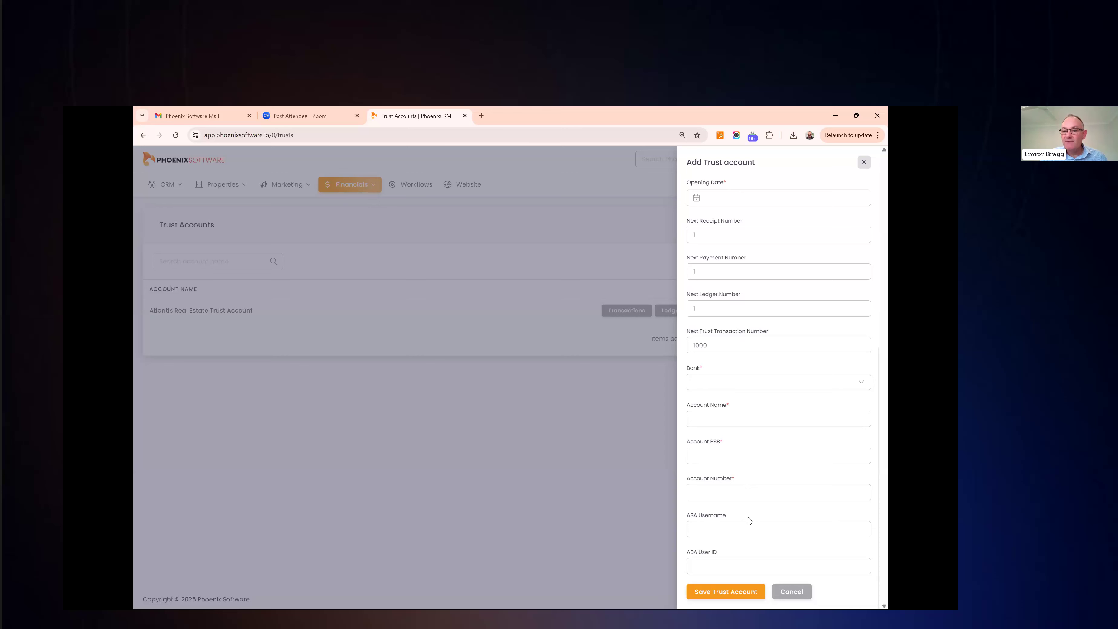
click(864, 162)
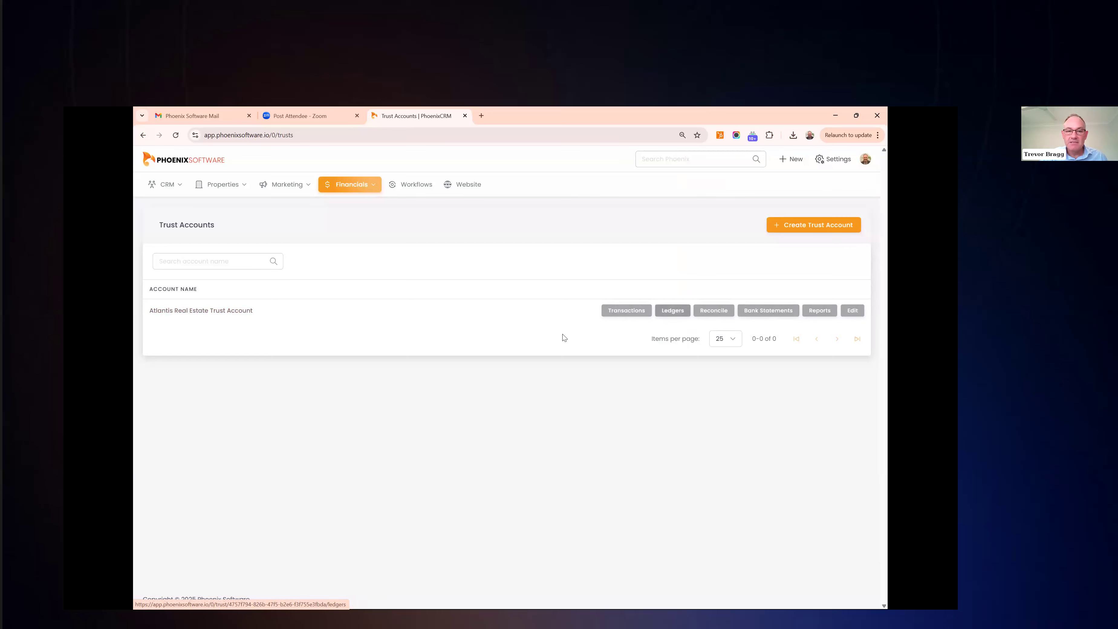
View the advertising Suppliers list and cancel a new Create Supplier form unsaved
click(362, 188)
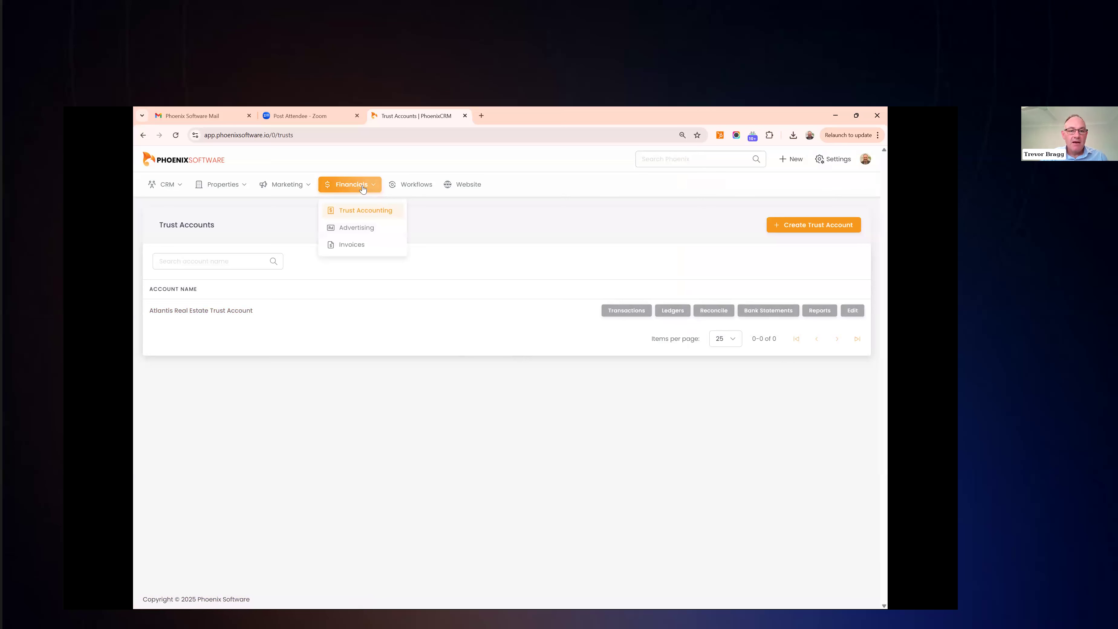
click(361, 229)
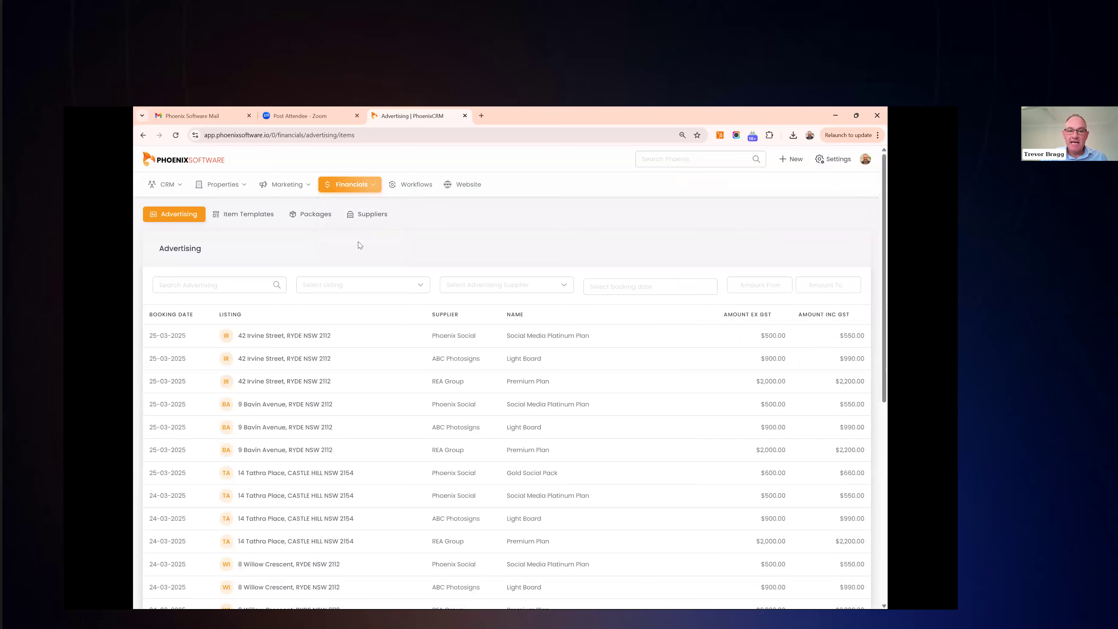
click(370, 216)
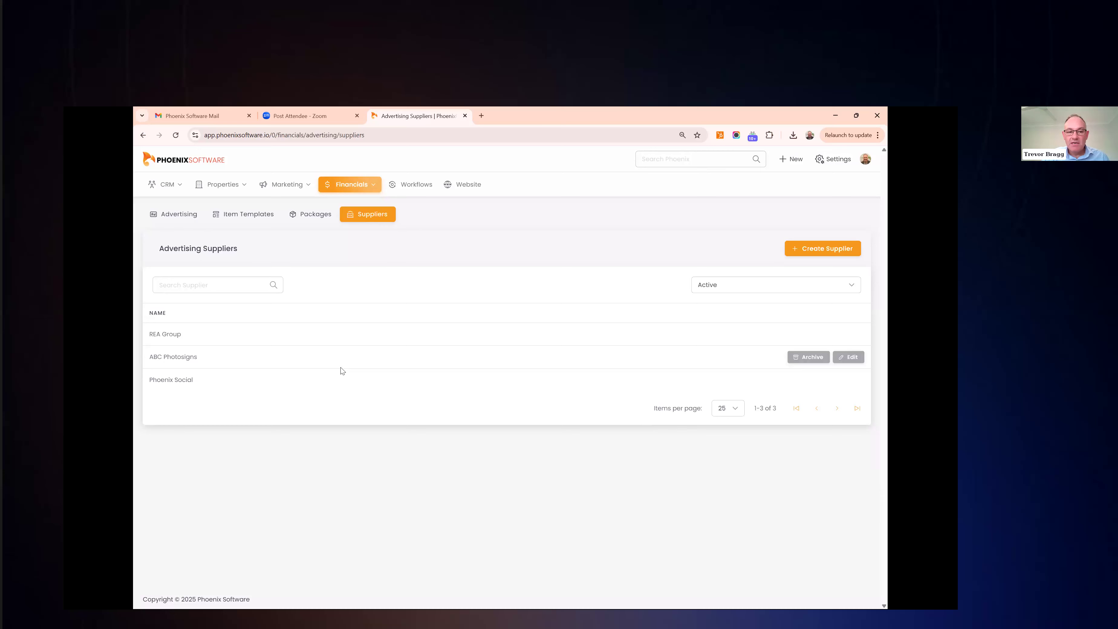
click(848, 255)
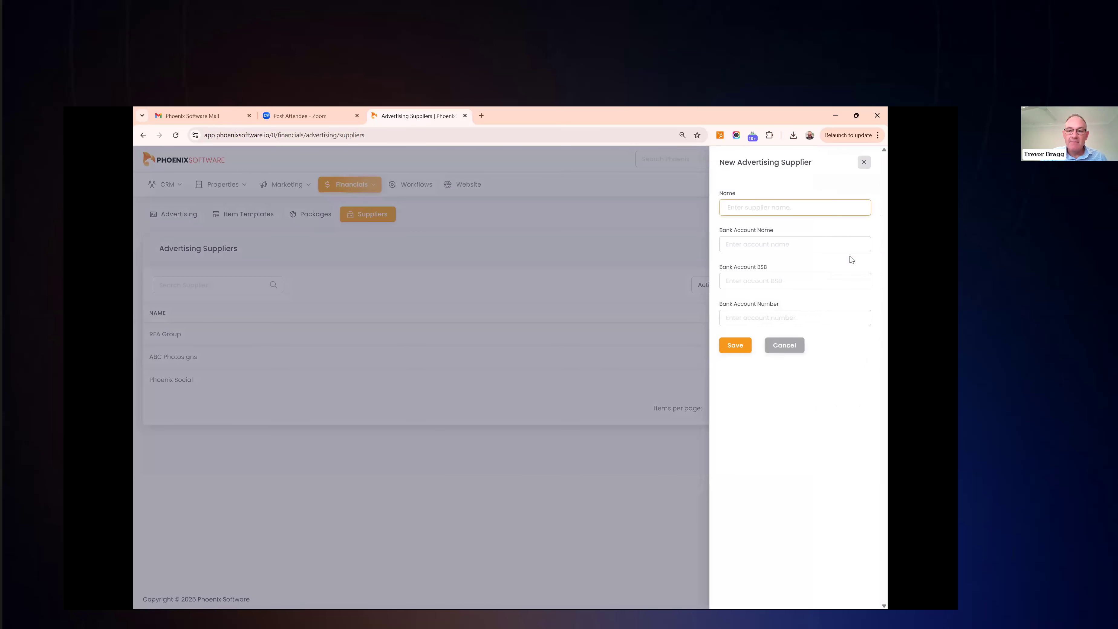
click(864, 163)
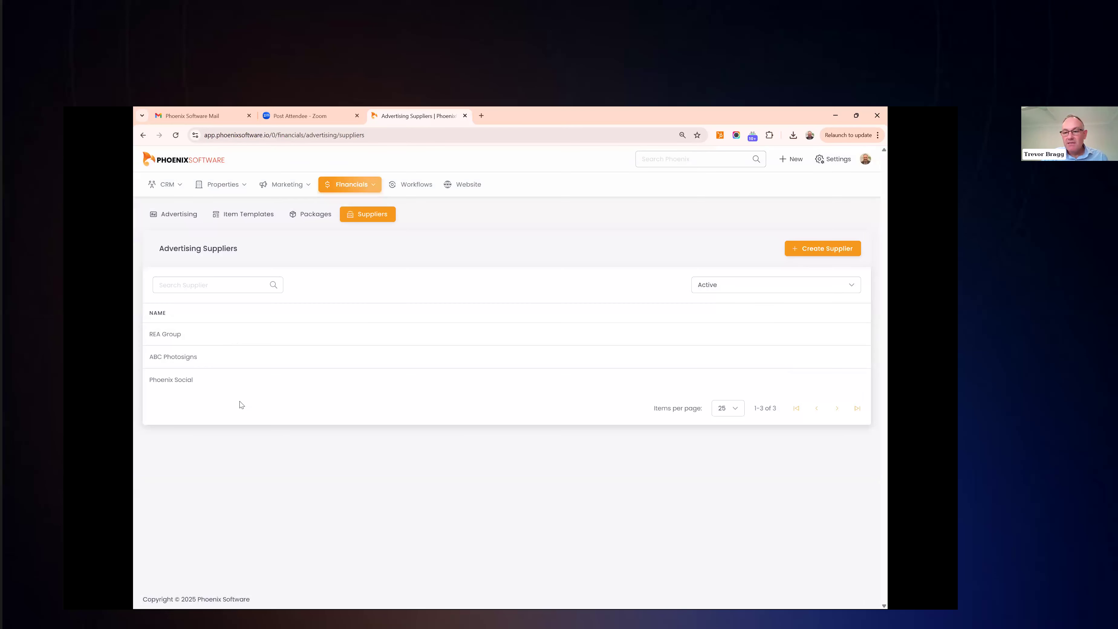
Review the Premium Plan ($2,000.00) item template and close it without changes
click(245, 218)
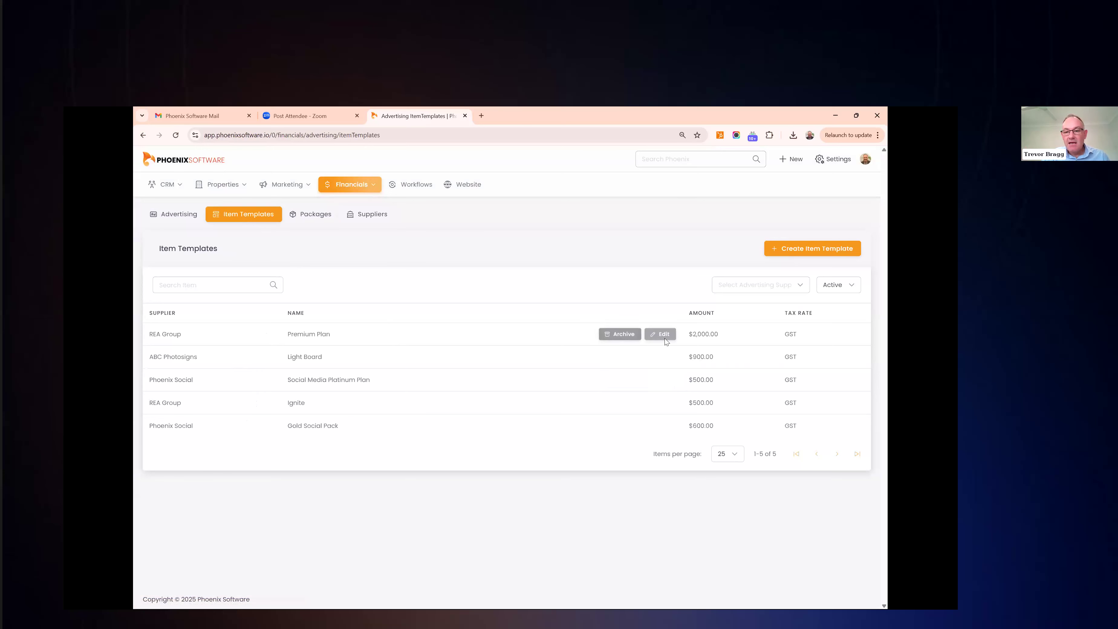
click(664, 338)
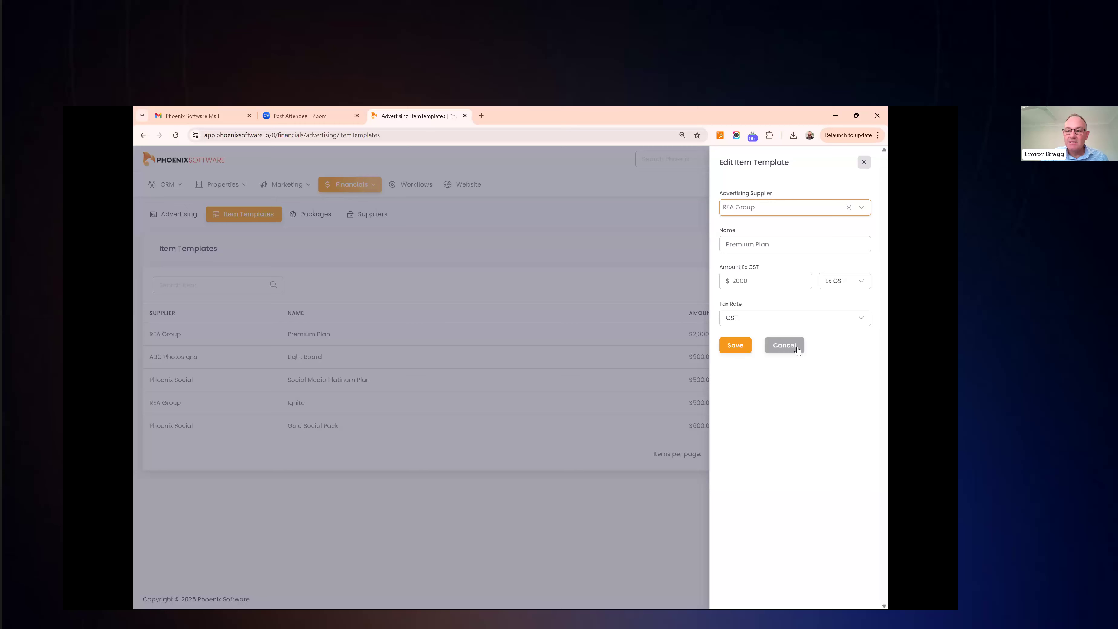
click(607, 435)
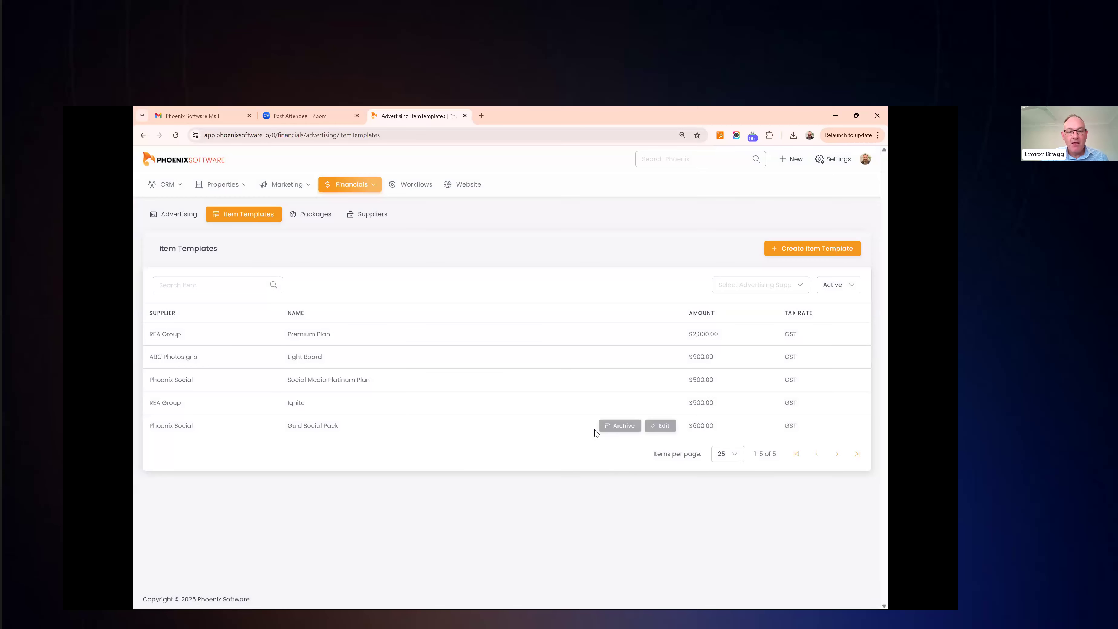
Review the Gold Pack package's advertising items and cancel the edit unsaved
click(313, 216)
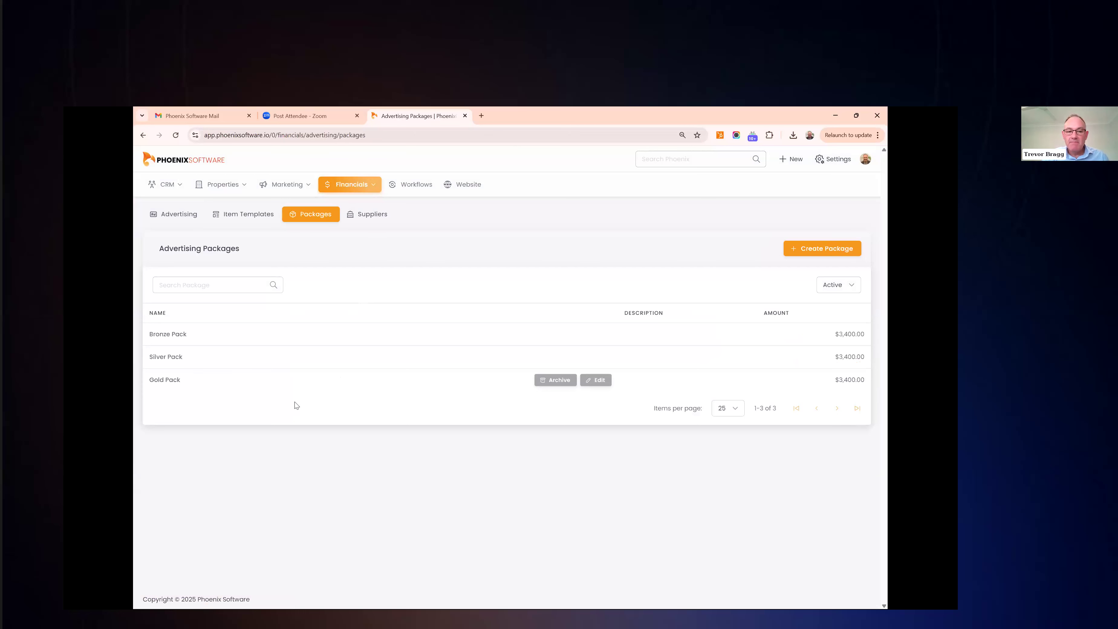
click(596, 379)
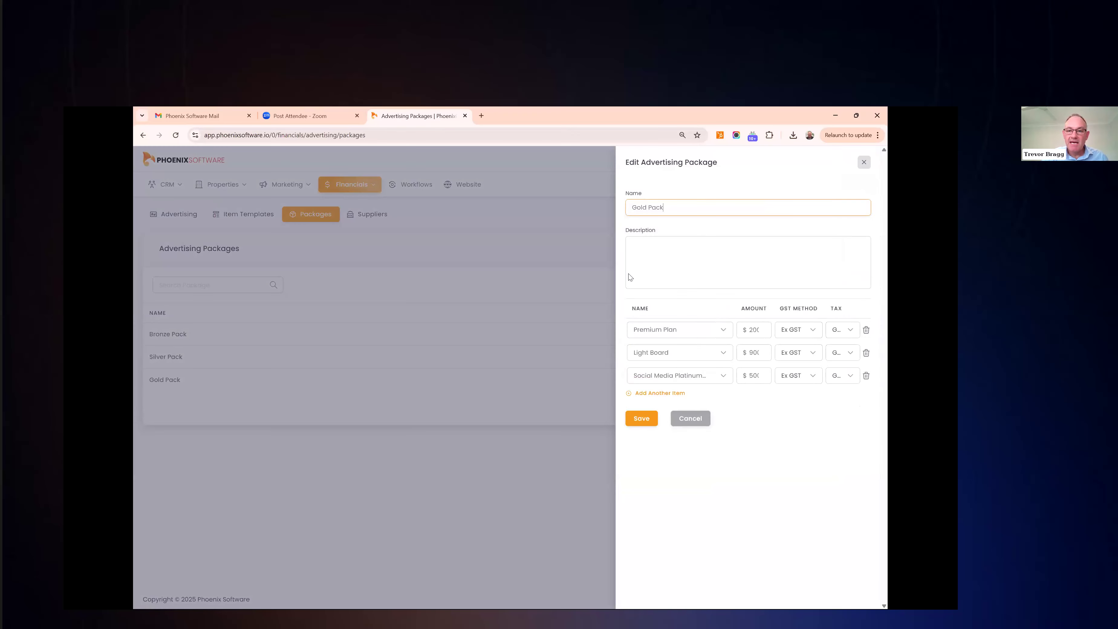
click(664, 238)
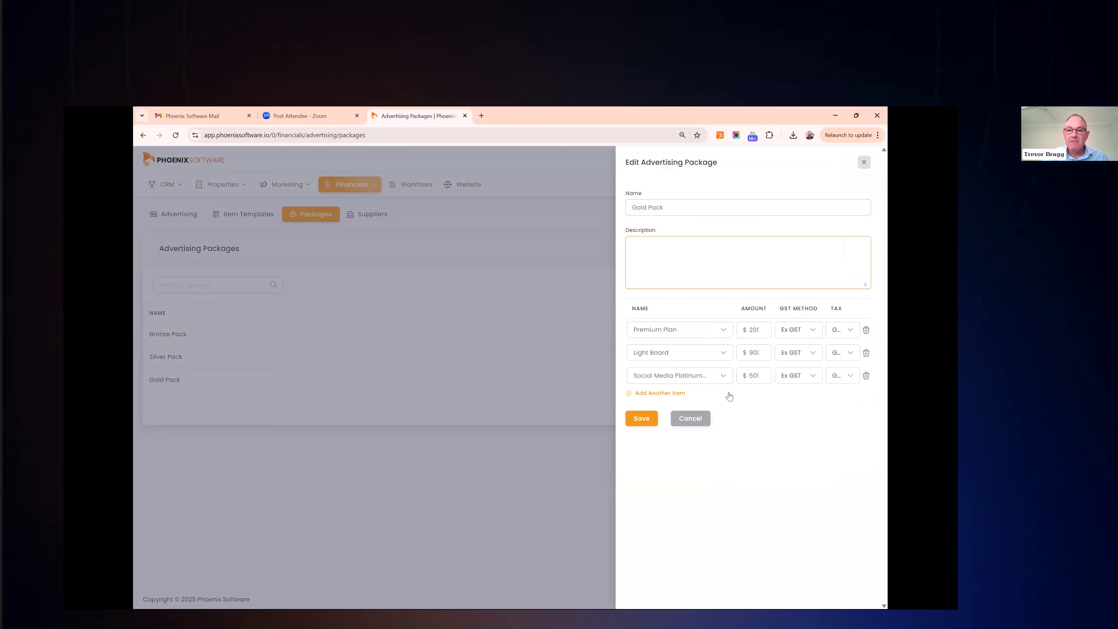
click(684, 333)
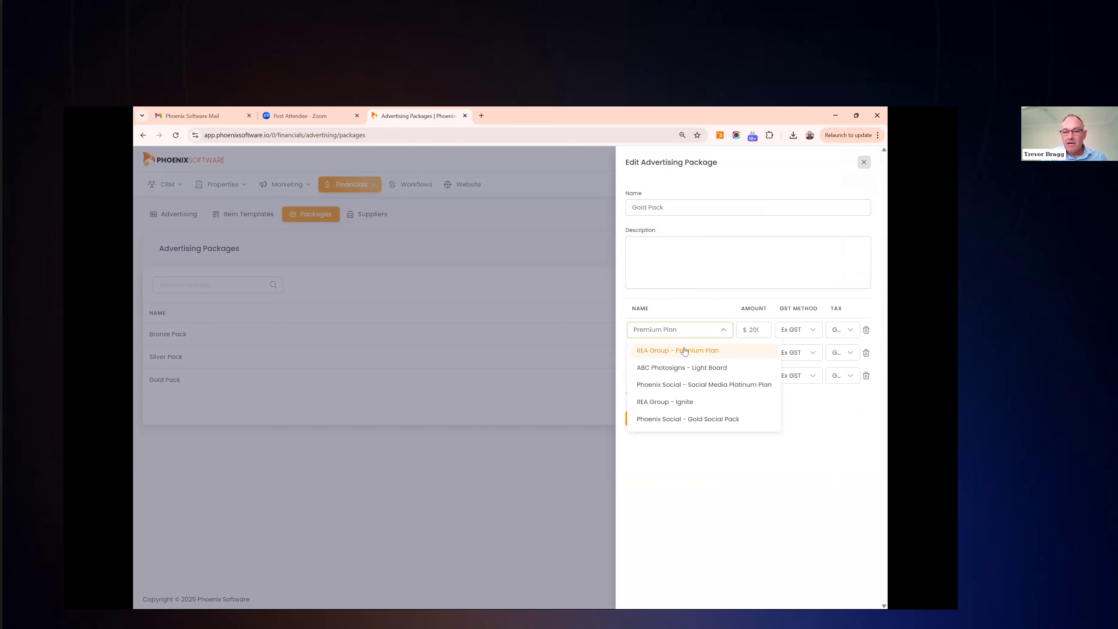
click(680, 313)
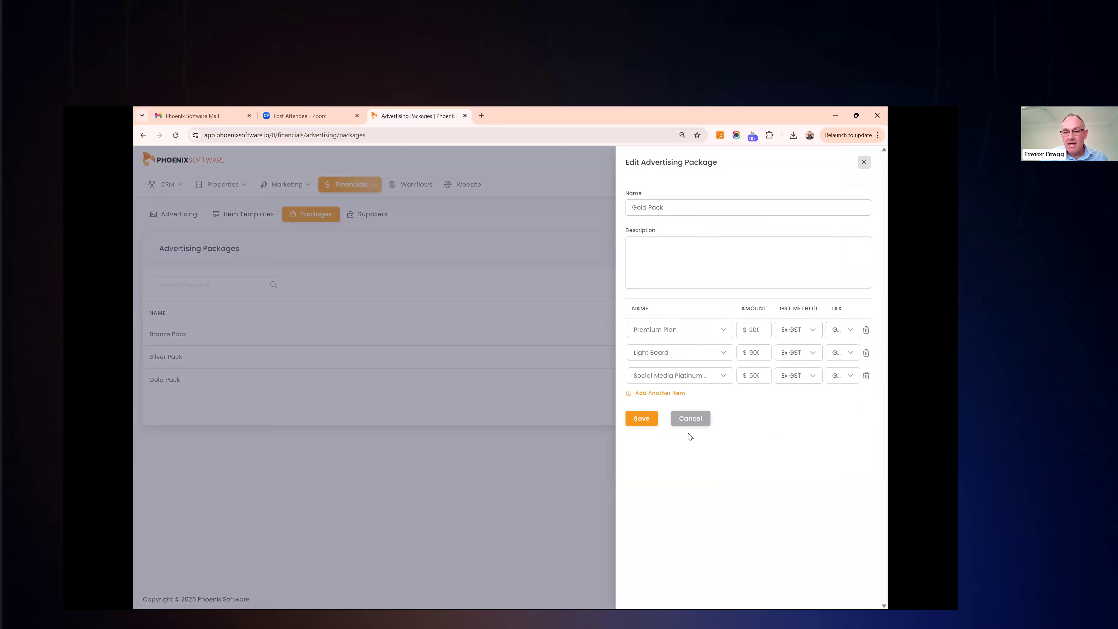
click(686, 421)
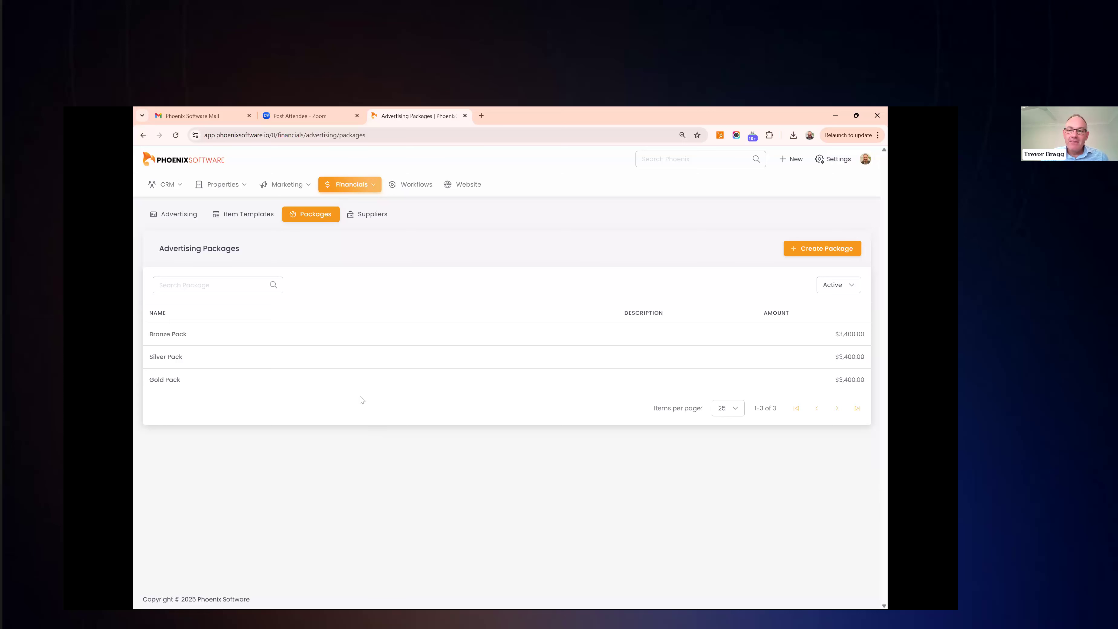
click(173, 184)
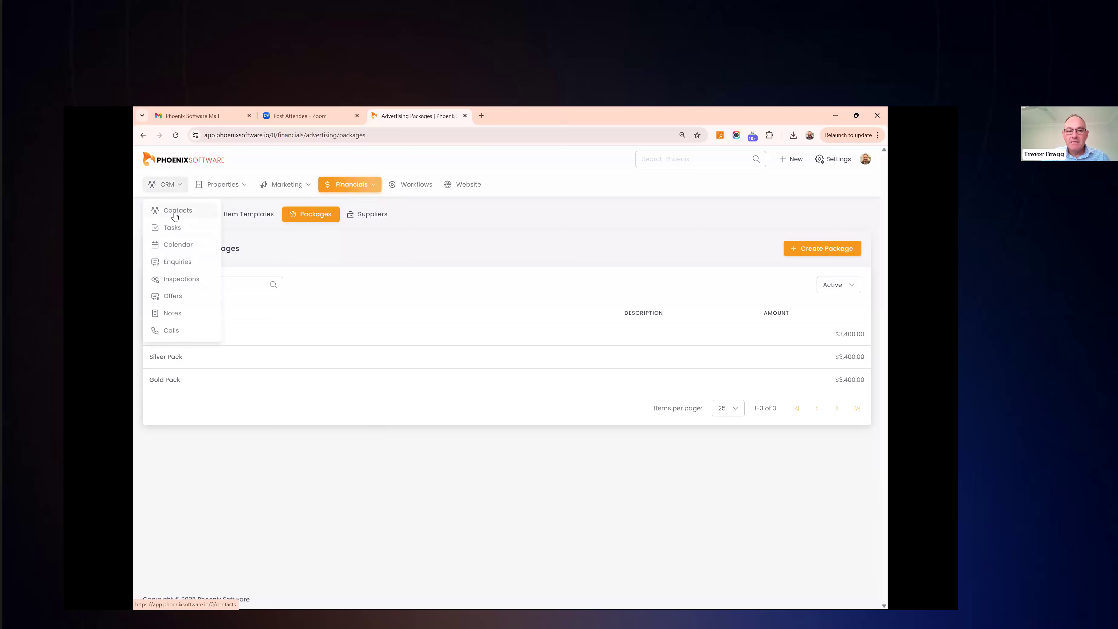
Open the first contact in CRM > Contacts, a prospective vendor, and scroll through their overview
click(175, 213)
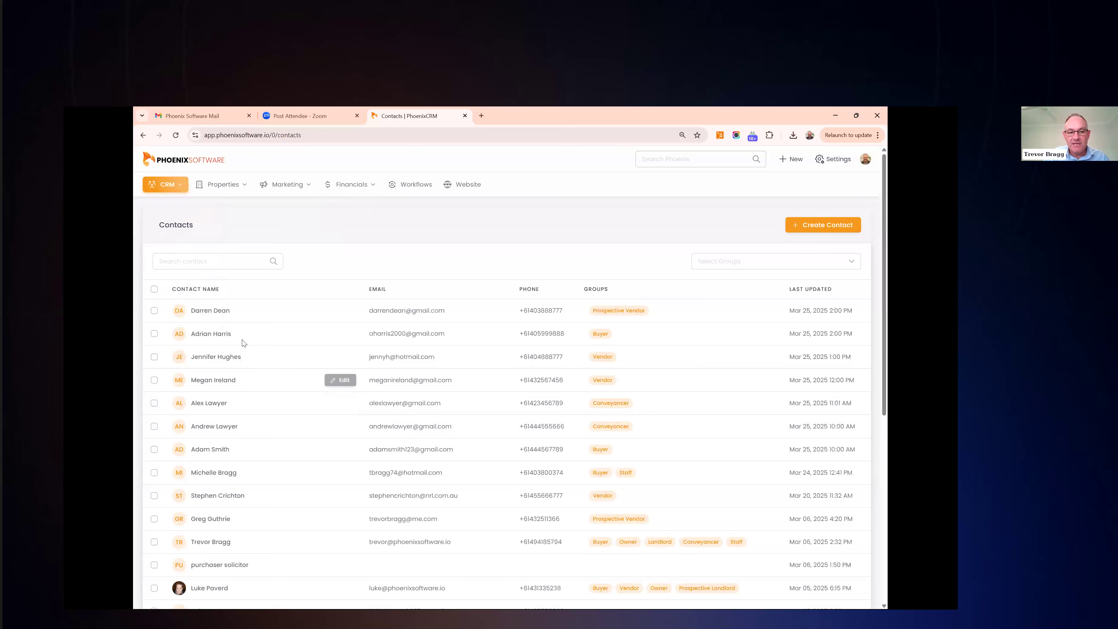
click(221, 311)
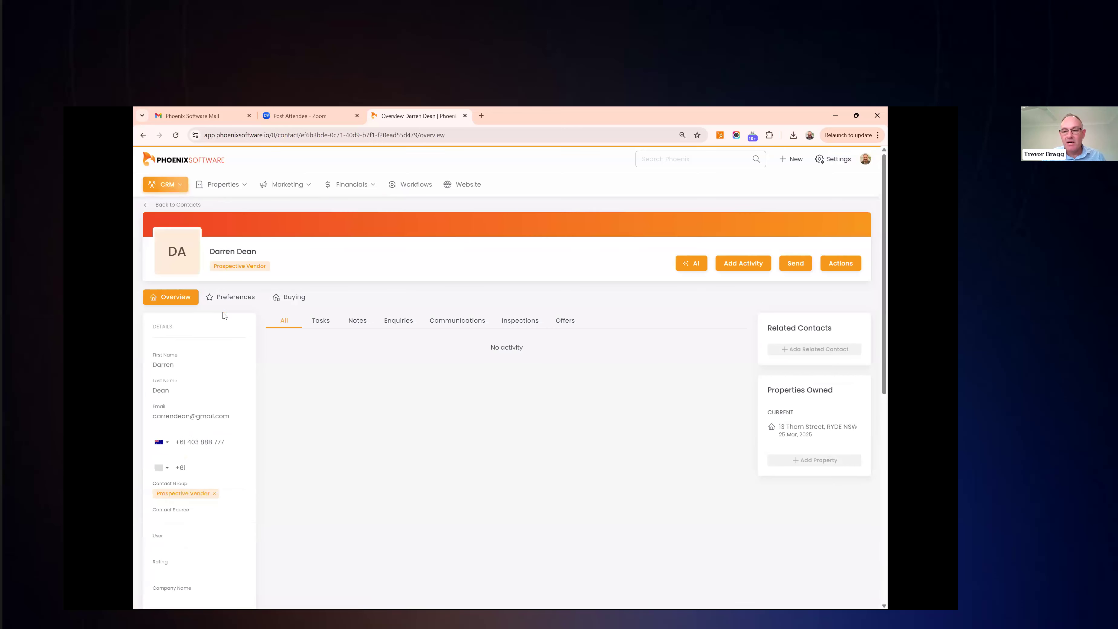
scroll(216, 343, down, 1)
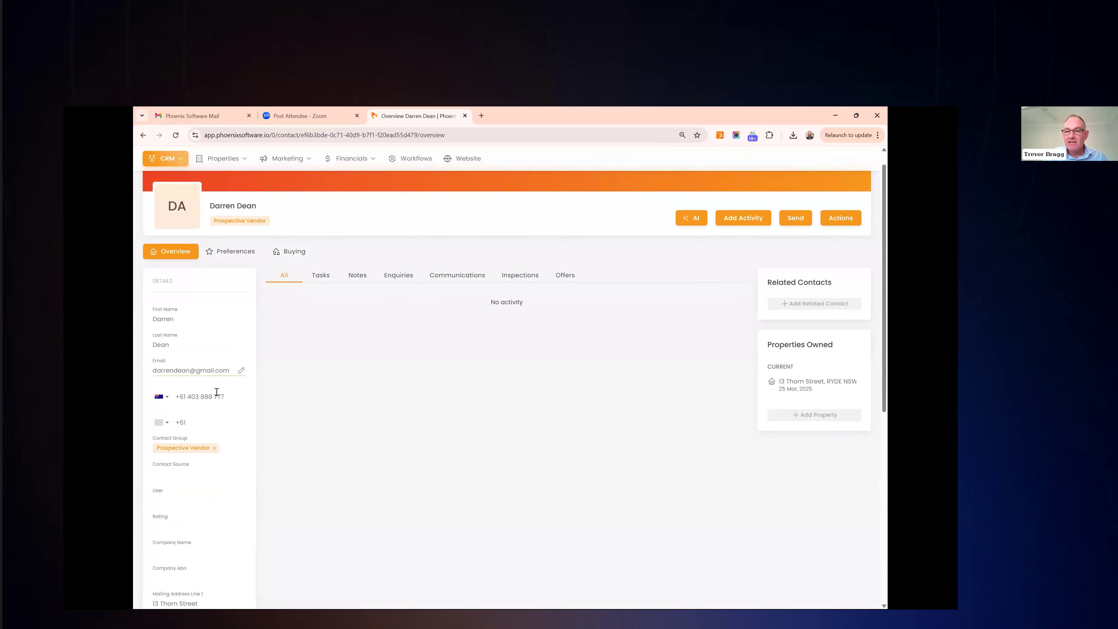
scroll(216, 392, down, 5)
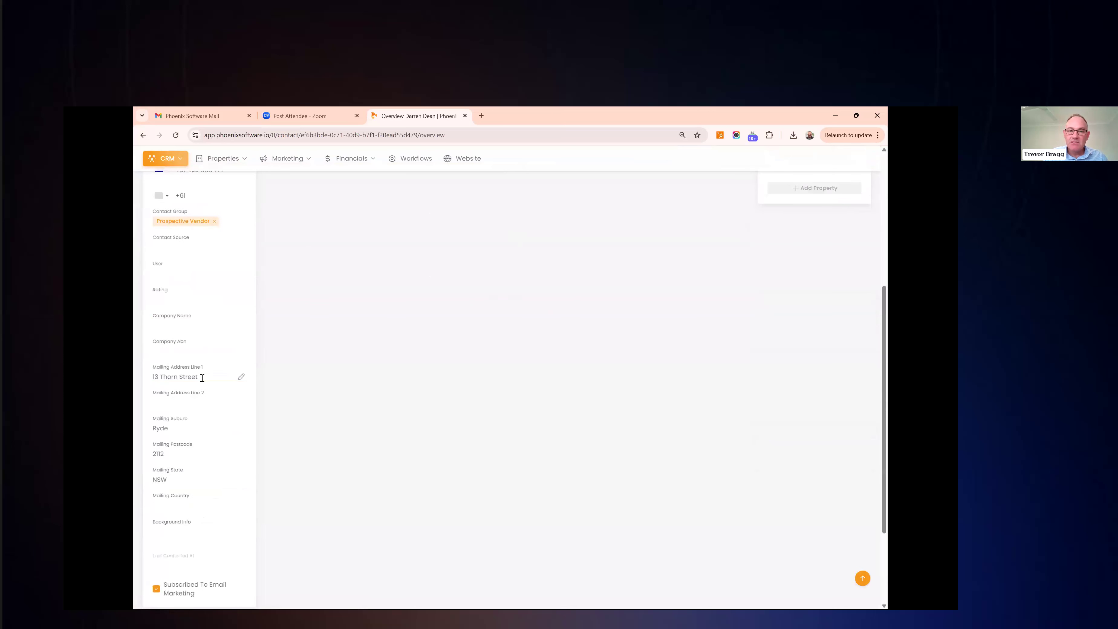
scroll(202, 378, up, 3)
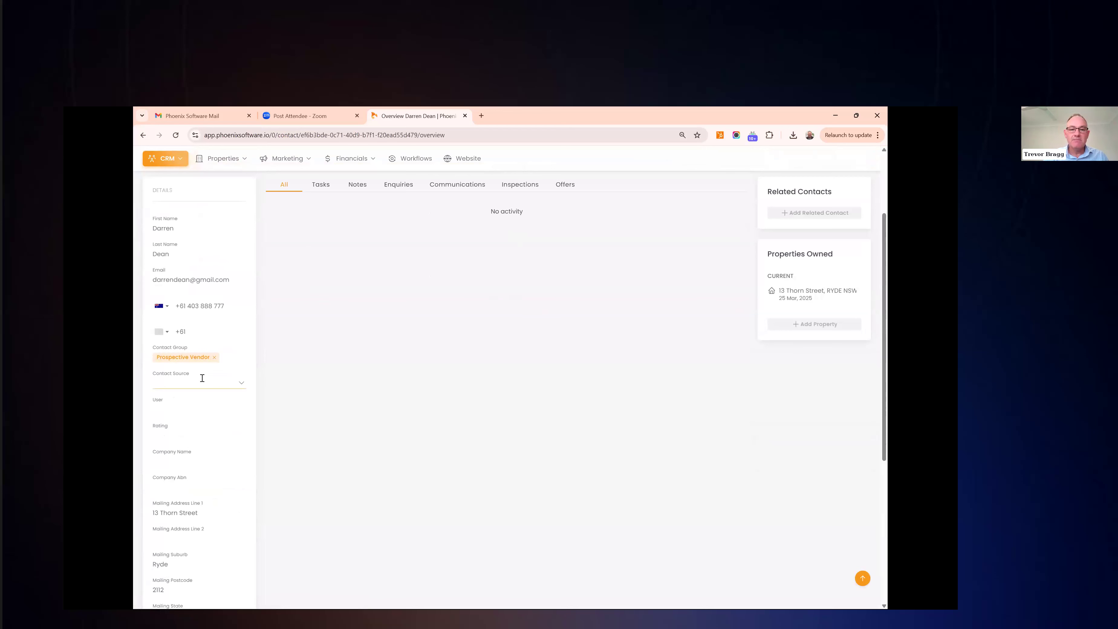
scroll(202, 377, up, 3)
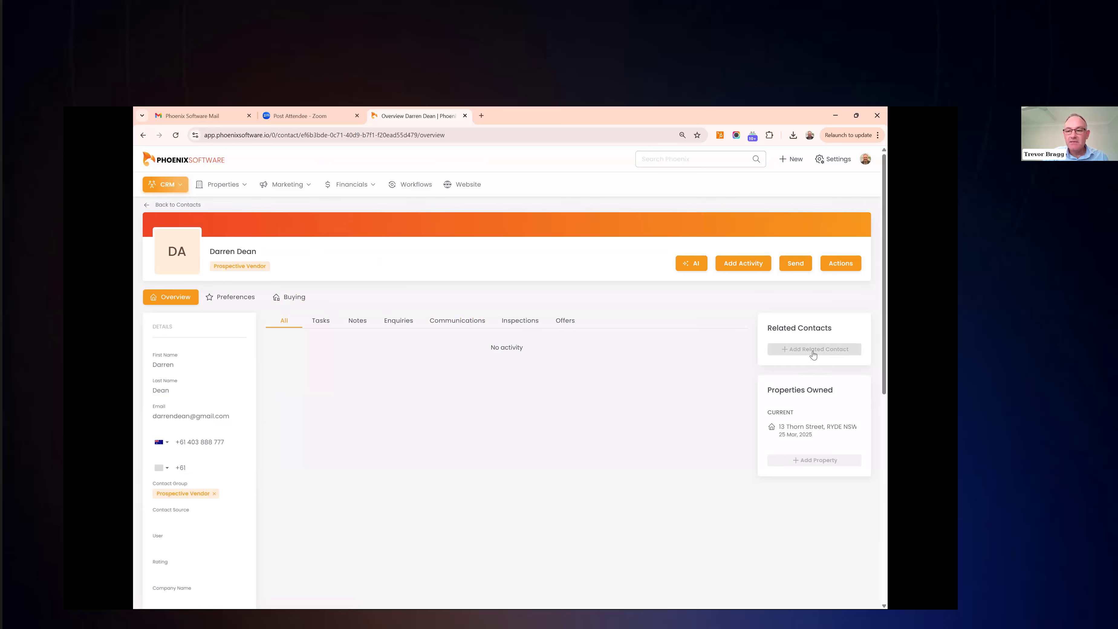
click(166, 205)
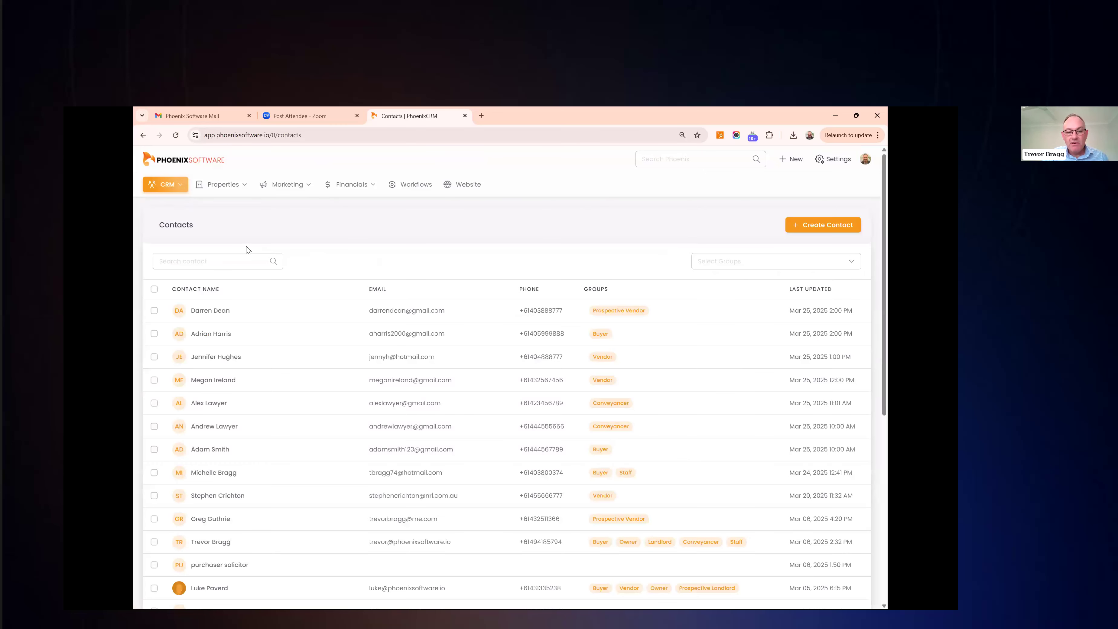
click(209, 405)
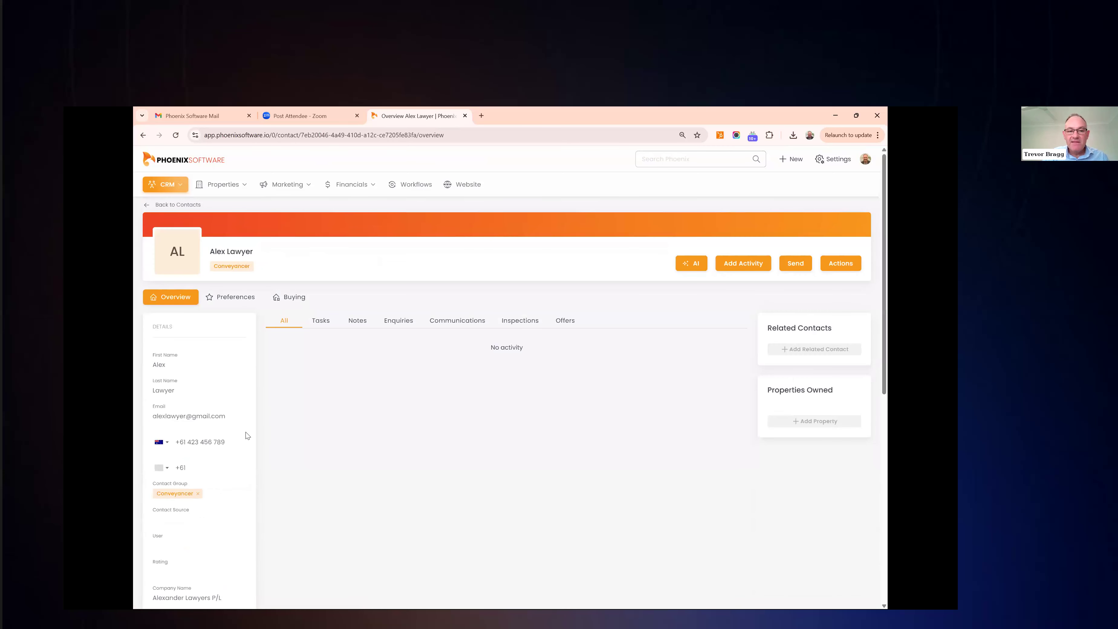
scroll(248, 435, down, 1)
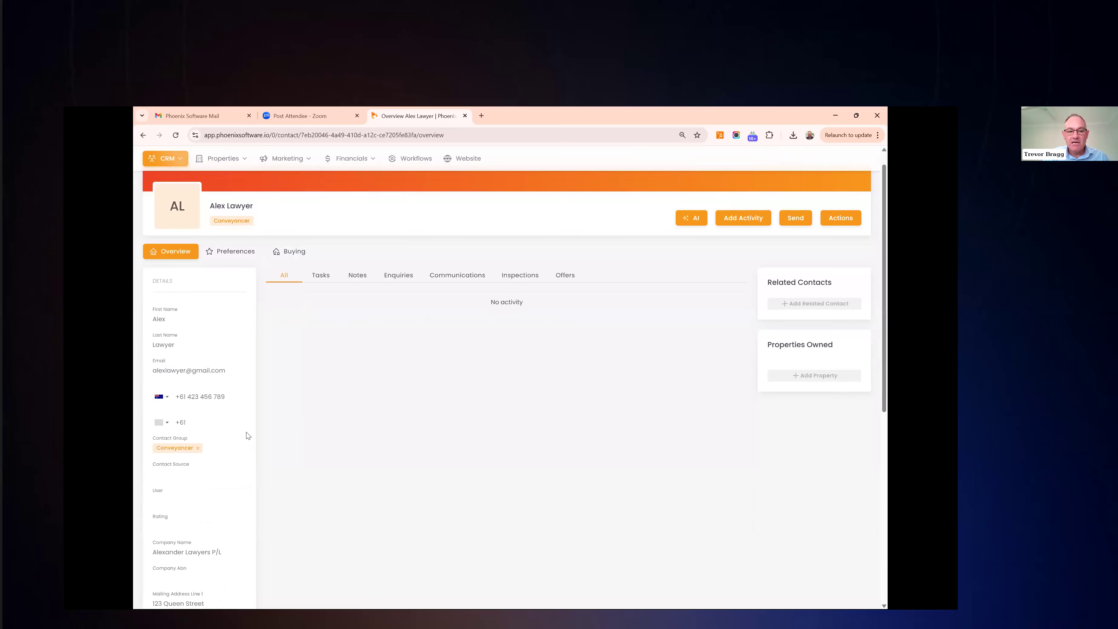
scroll(247, 435, down, 4)
scroll(248, 436, down, 1)
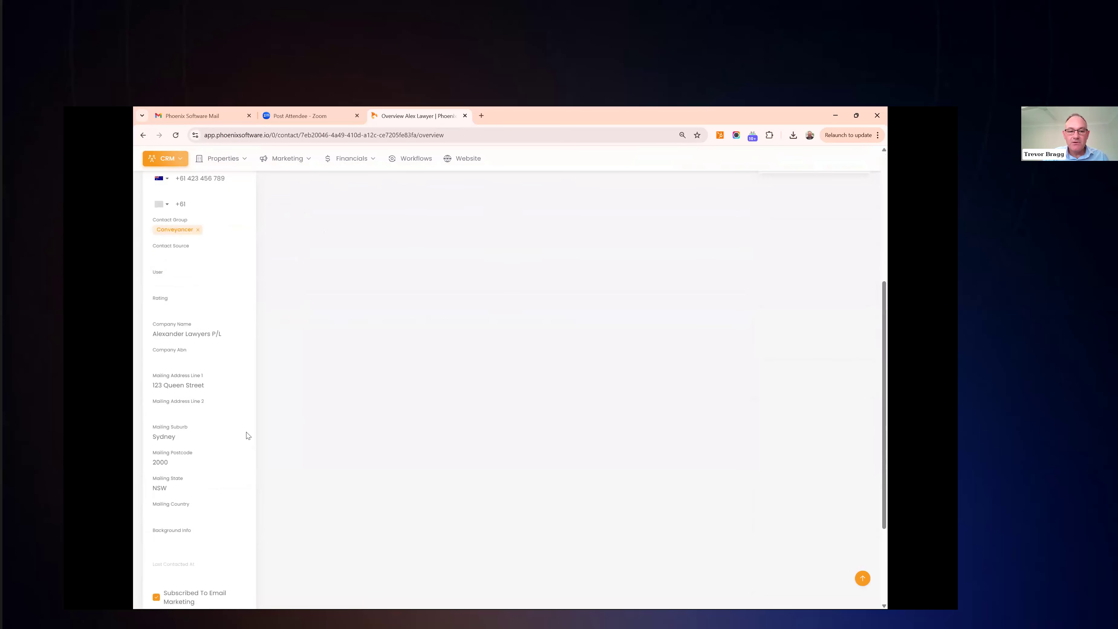
scroll(248, 436, up, 6)
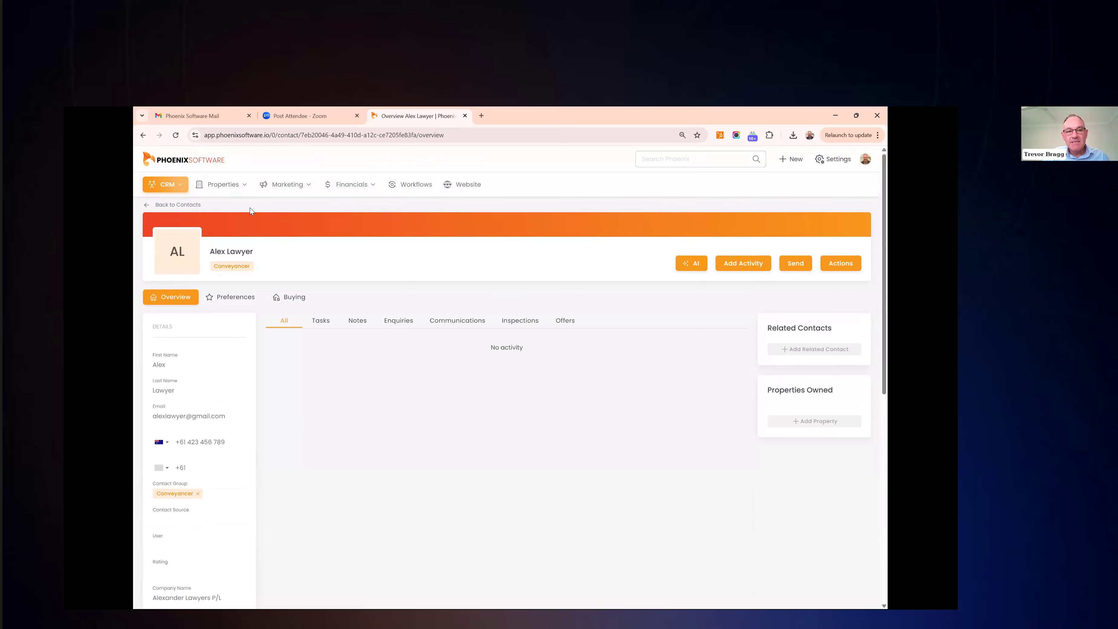
click(223, 184)
click(226, 228)
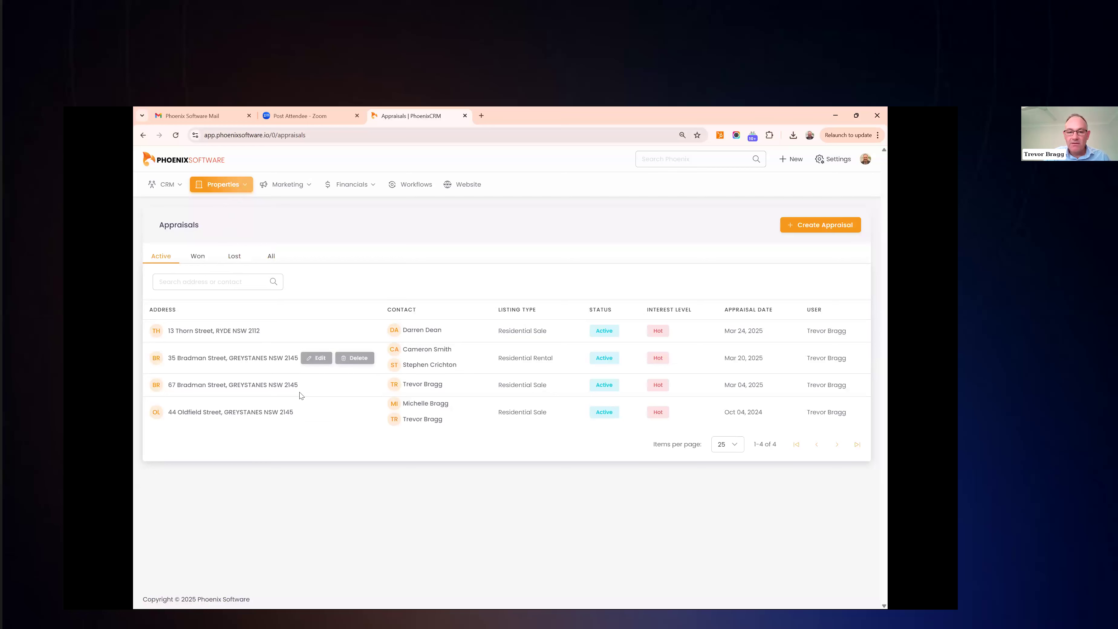
click(215, 331)
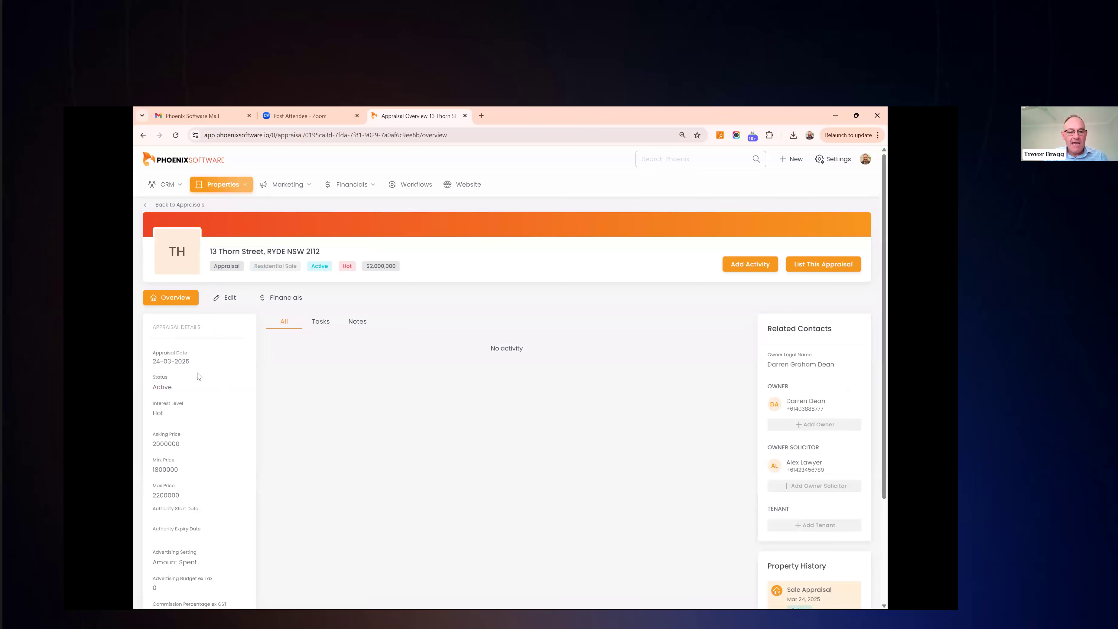
scroll(198, 374, down, 1)
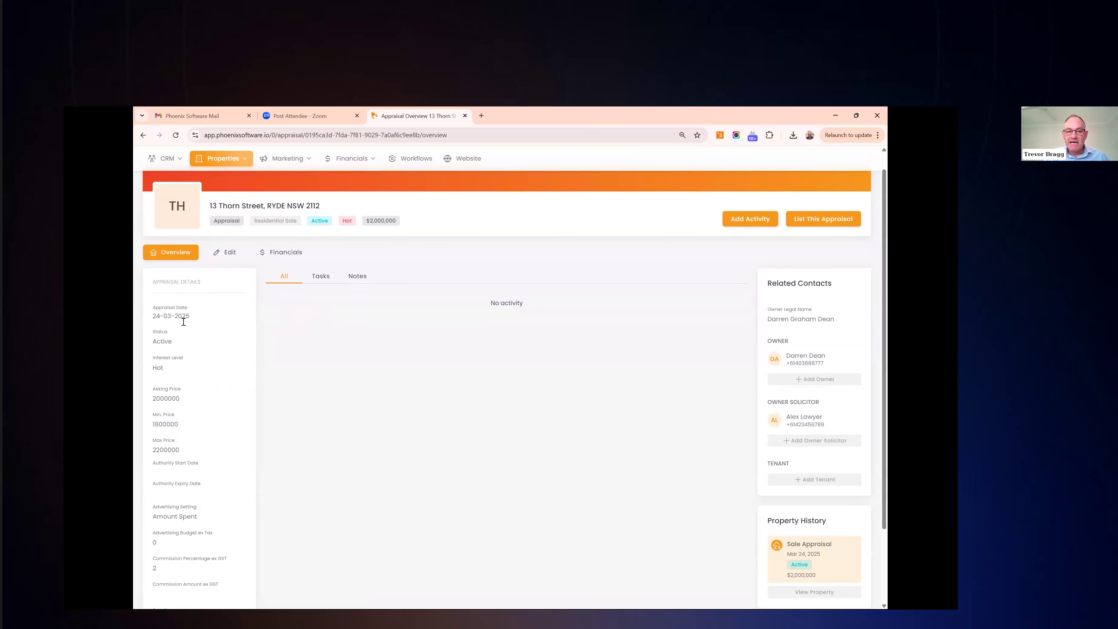
scroll(181, 399, down, 1)
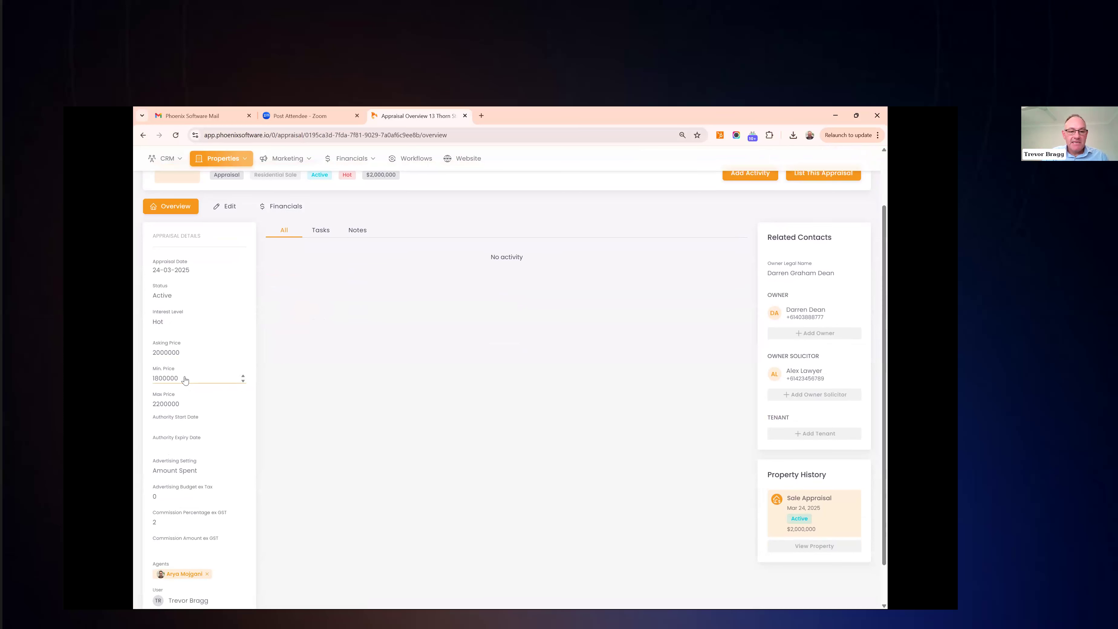
scroll(185, 378, down, 1)
scroll(184, 376, up, 3)
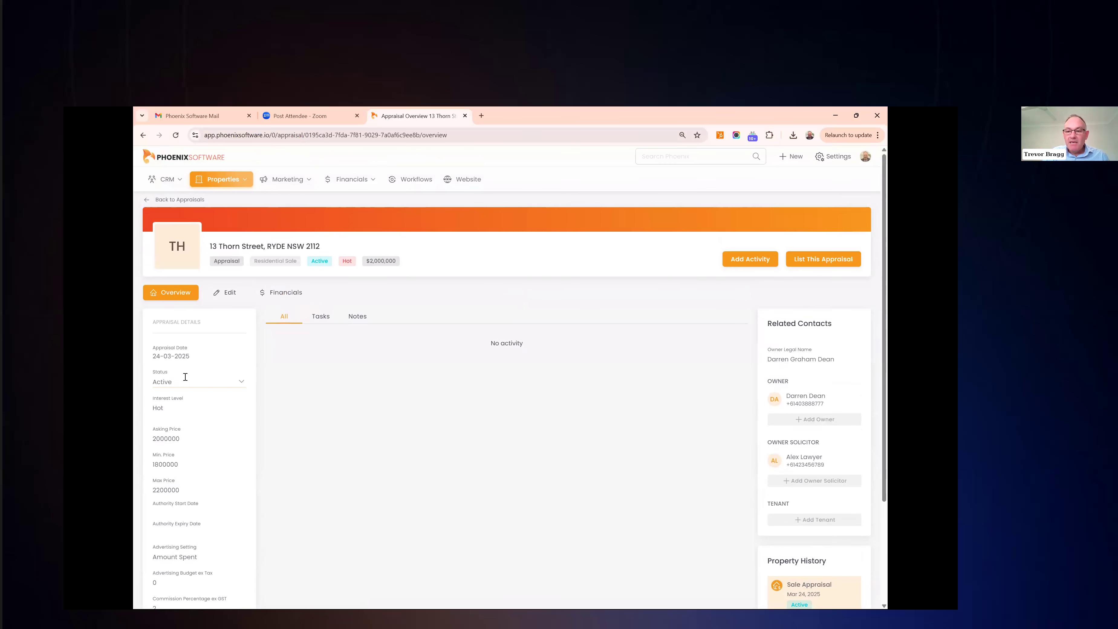
scroll(802, 373, down, 1)
mouse_move(814, 366)
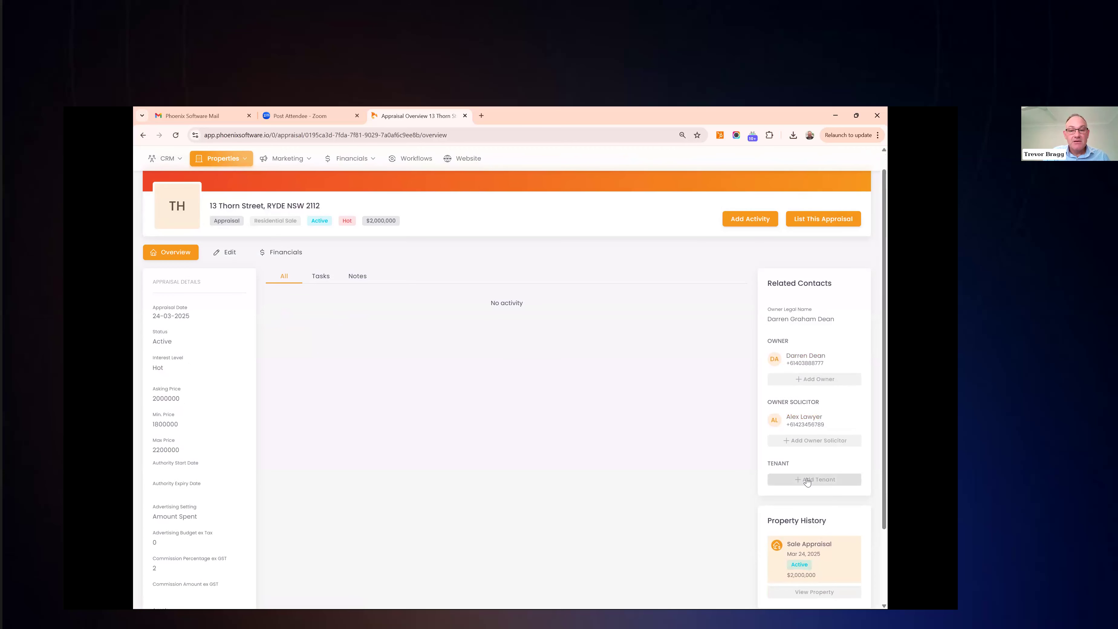
scroll(647, 475, up, 1)
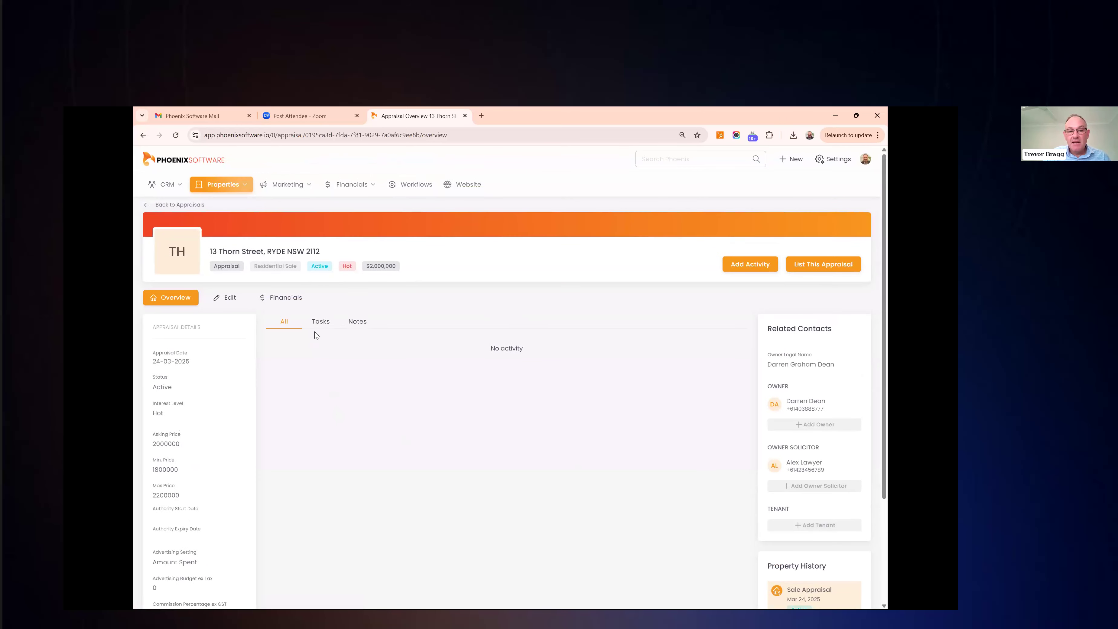
click(290, 298)
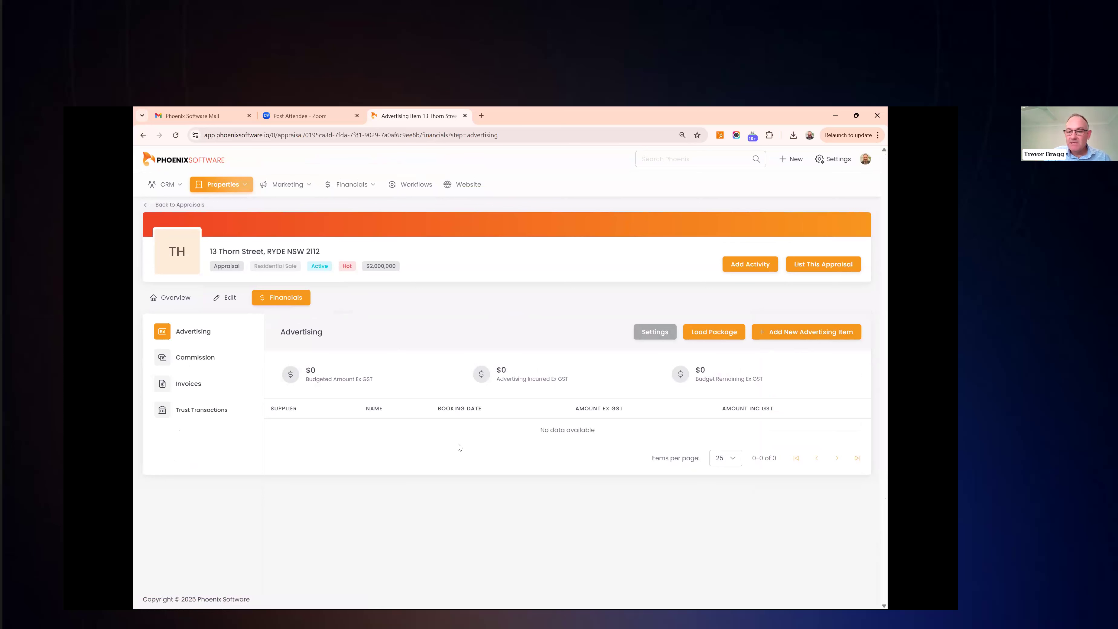
Load the Gold Pack items and save a 3400 budget with Client Pays set to Budgeted Amount
click(708, 340)
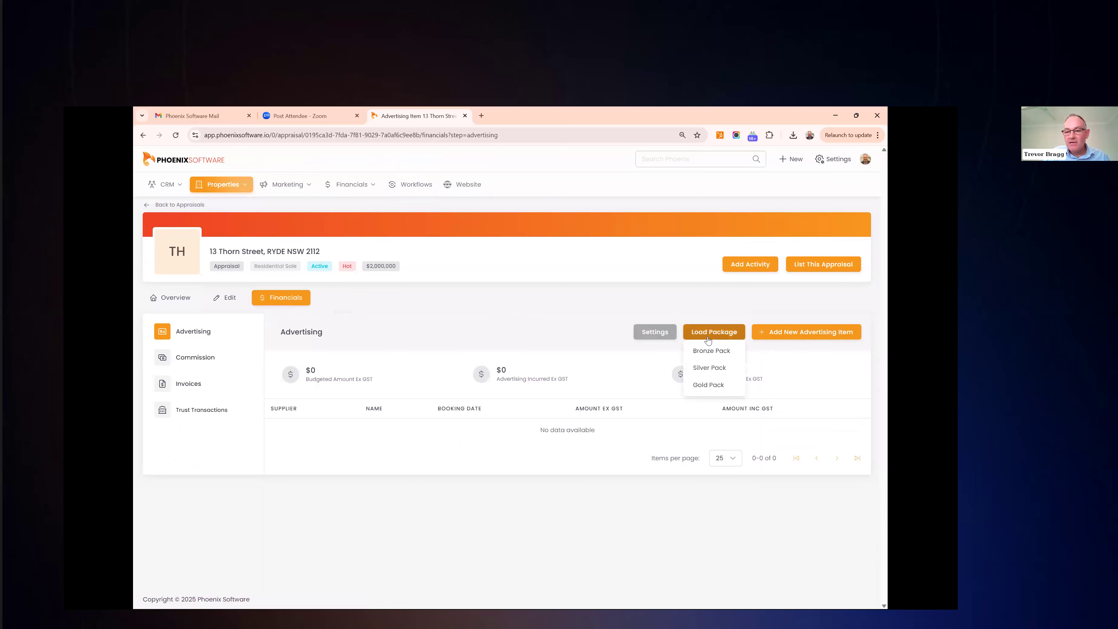
click(713, 386)
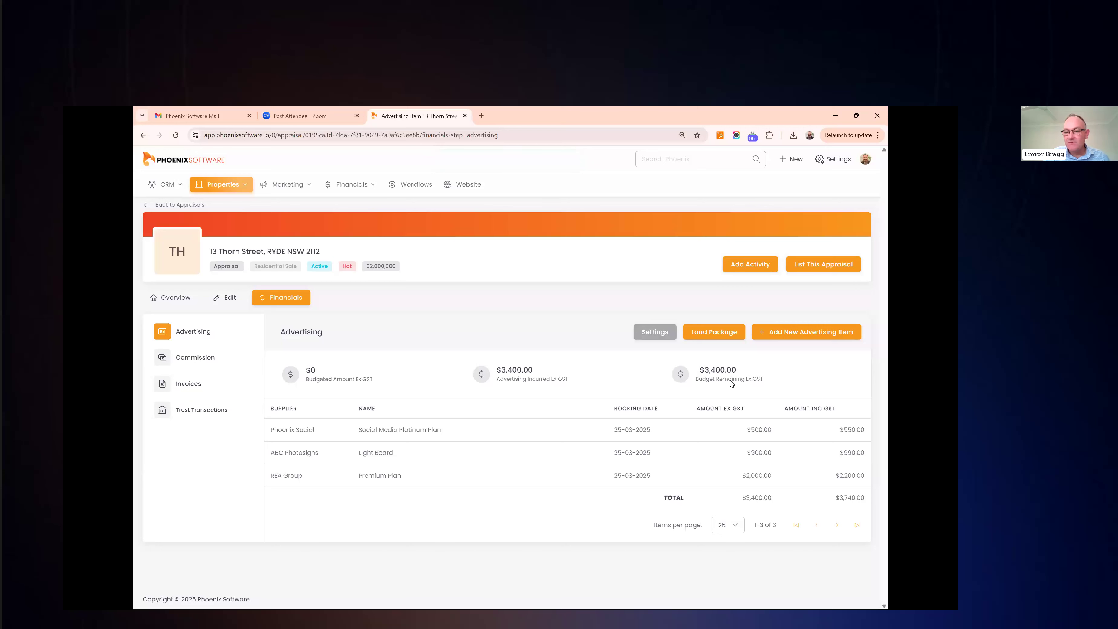
click(658, 336)
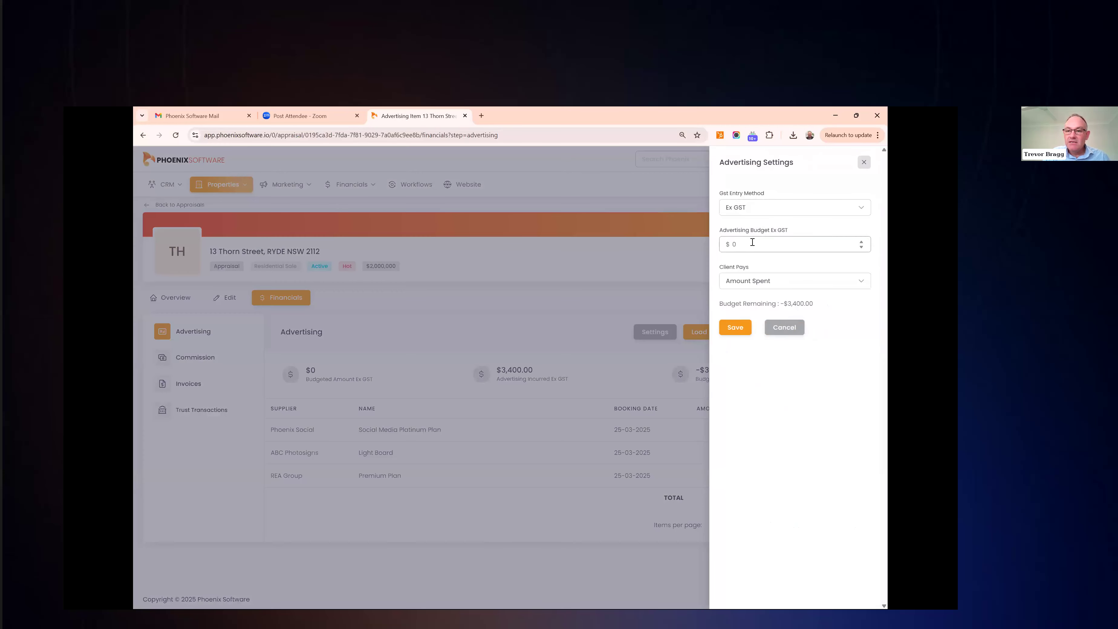
click(752, 243)
text(2)
key(BackSpace)
text(3400)
click(753, 286)
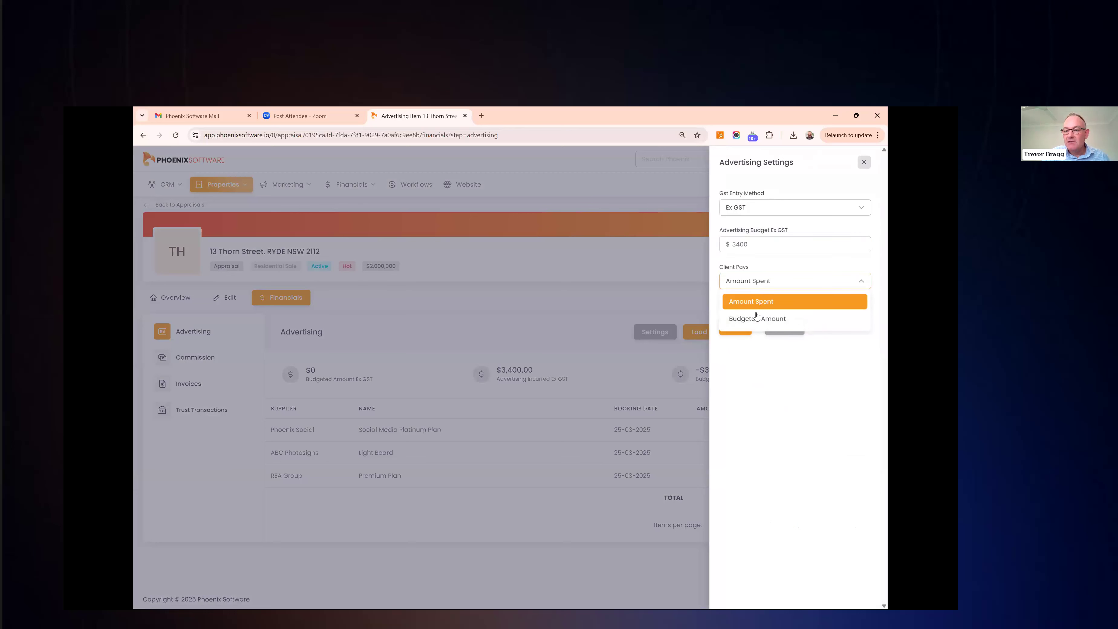
click(756, 317)
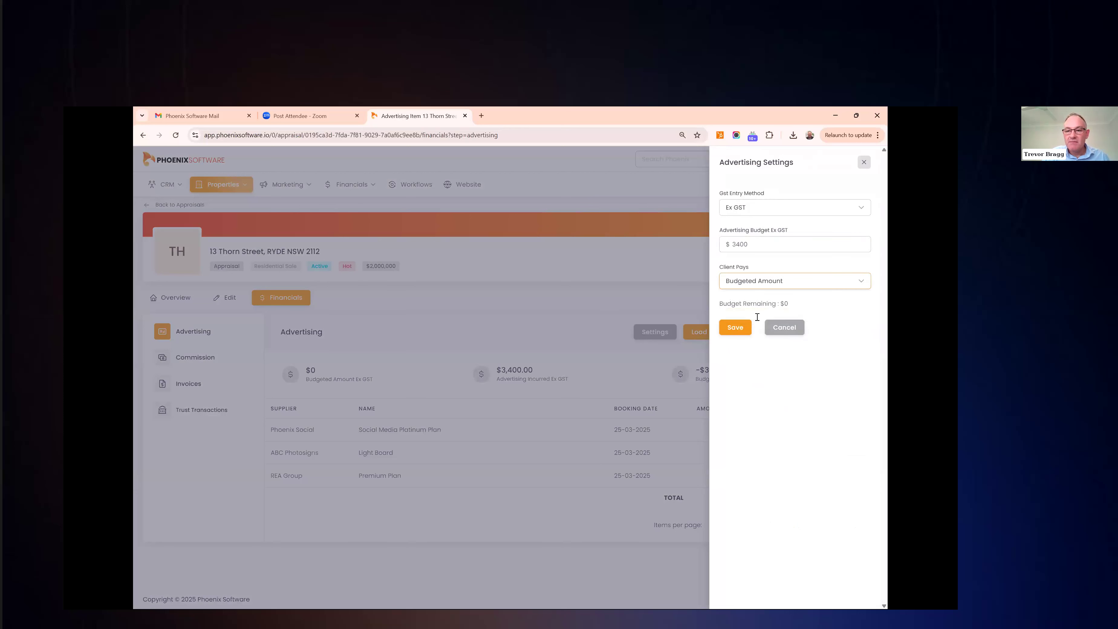
double_click(785, 304)
click(739, 328)
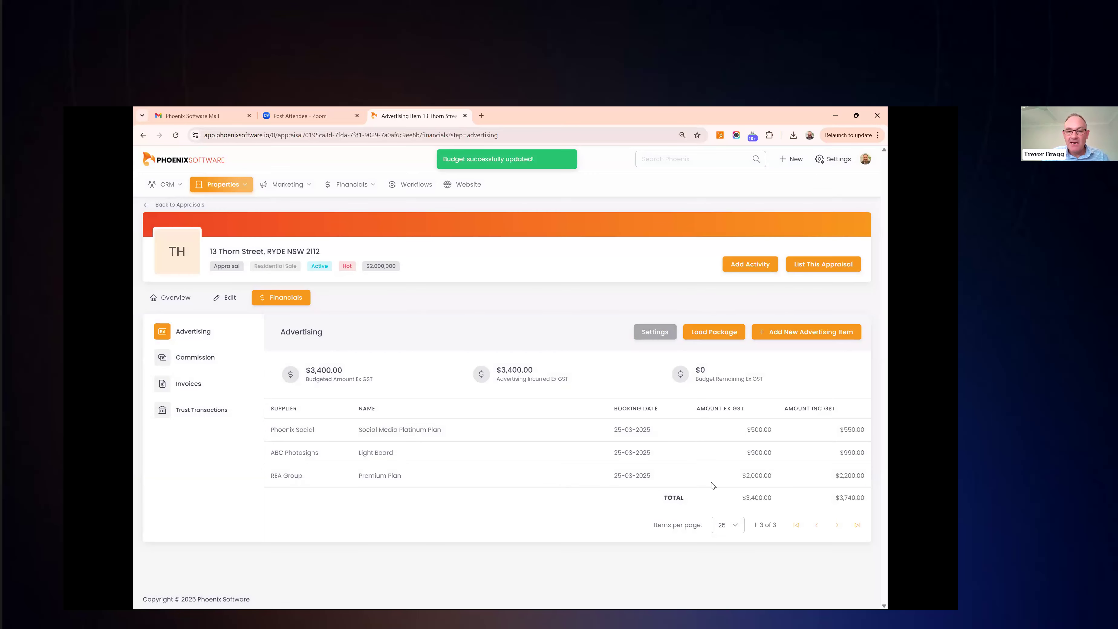
mouse_move(712, 486)
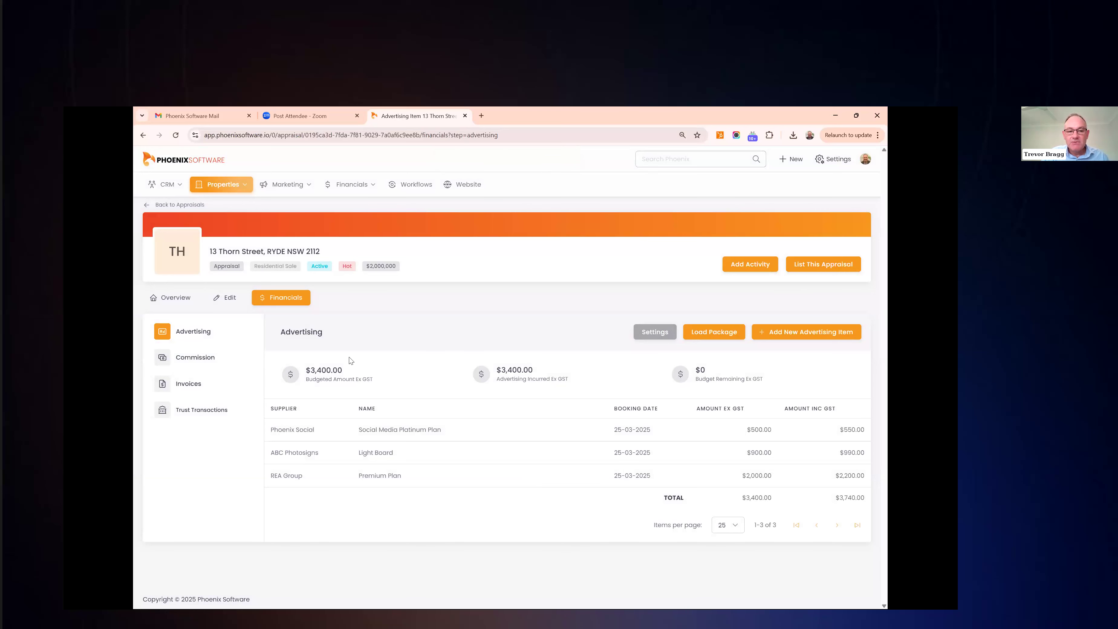
Save a 2% Ex GST gross commission on the appraisal and choose List This Appraisal
click(185, 364)
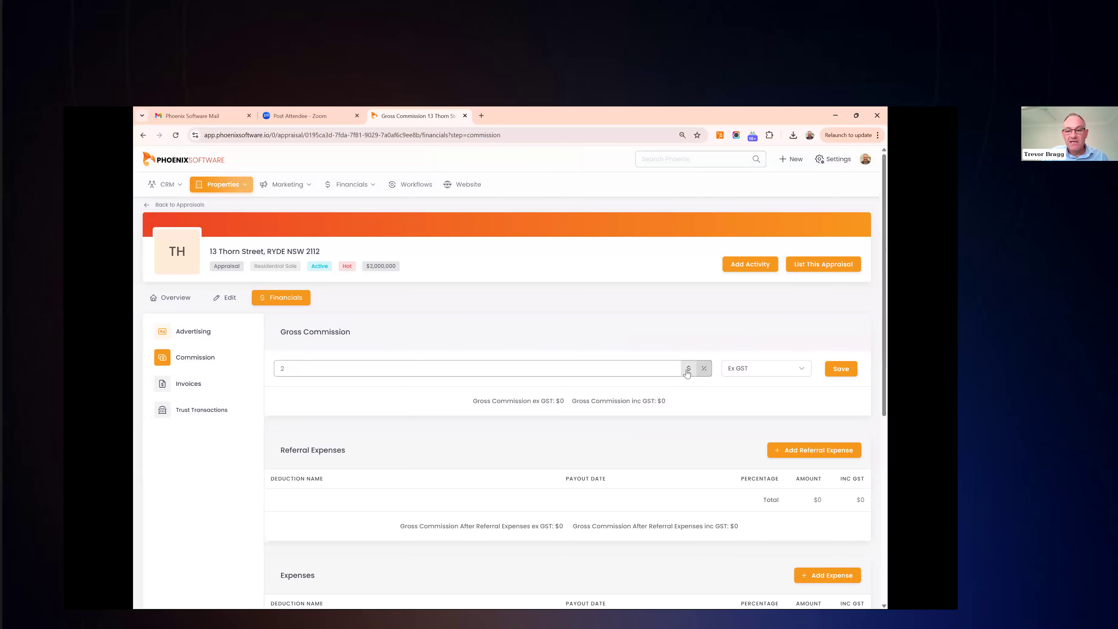
click(847, 373)
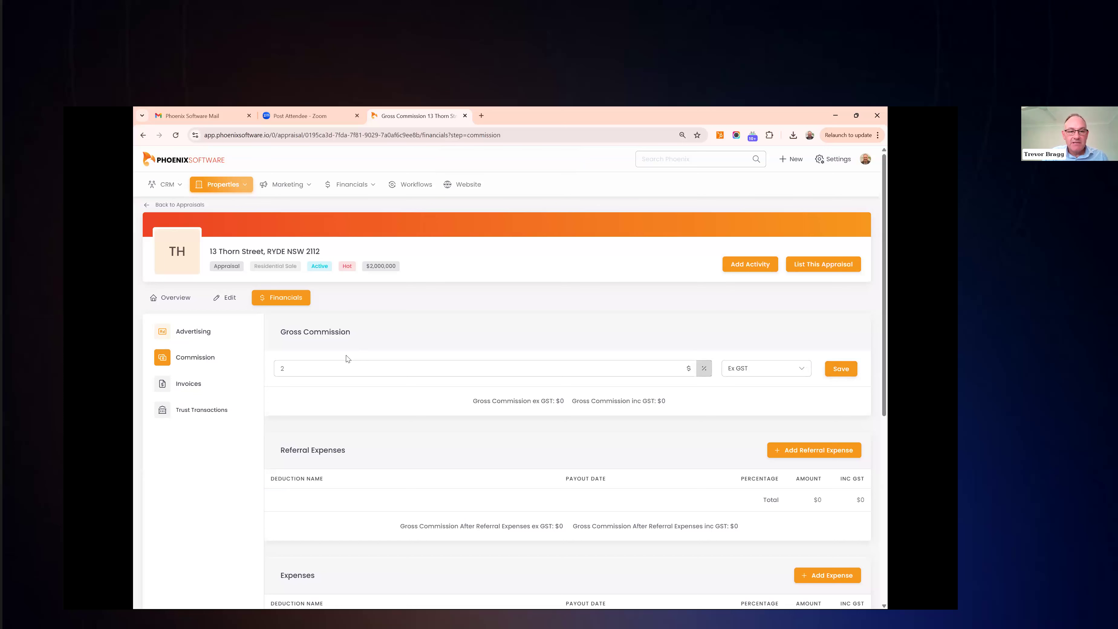
click(818, 266)
click(559, 399)
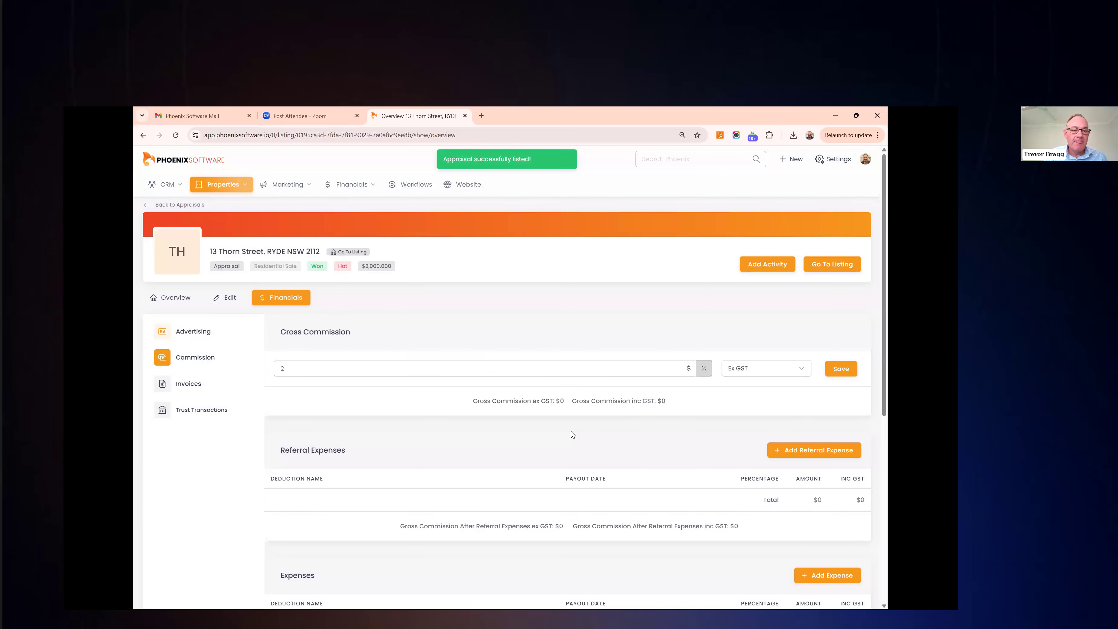
click(245, 187)
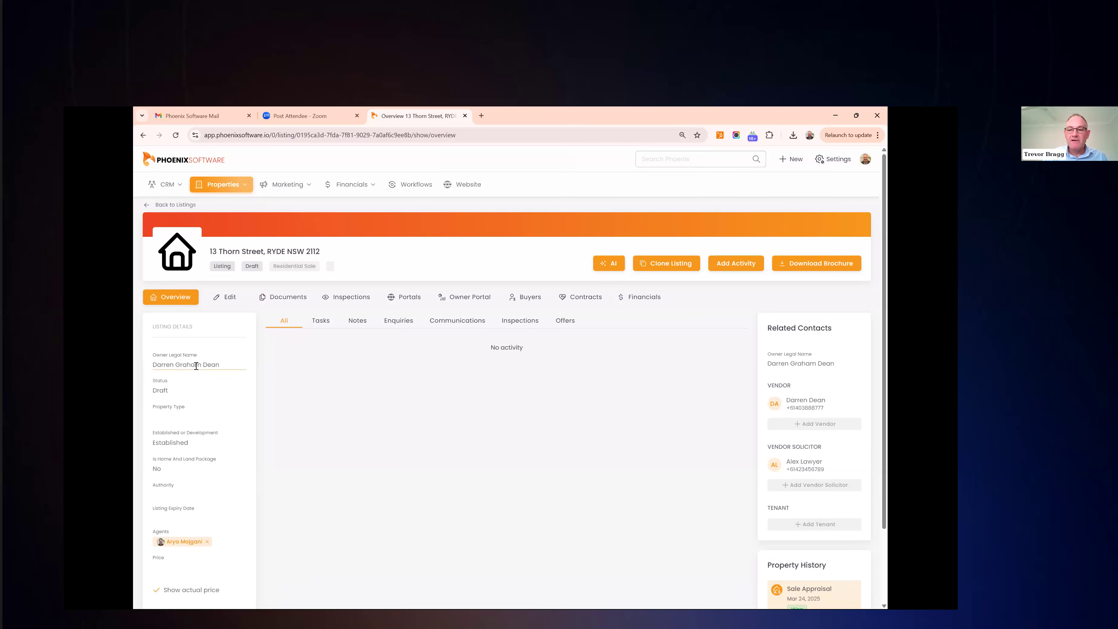
scroll(783, 454, down, 2)
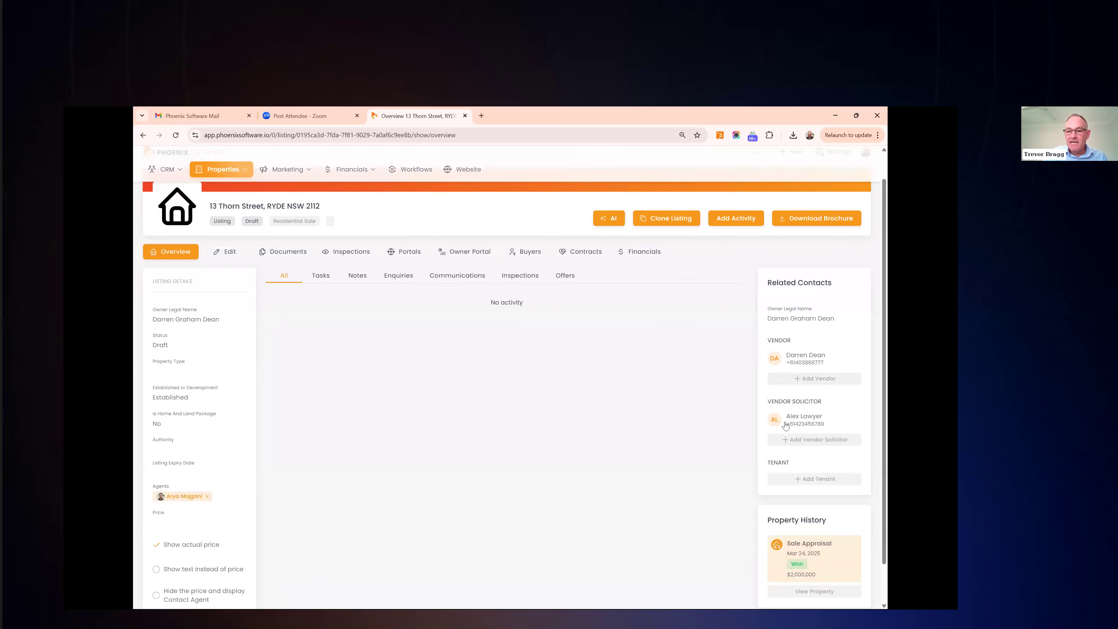
scroll(785, 422, up, 2)
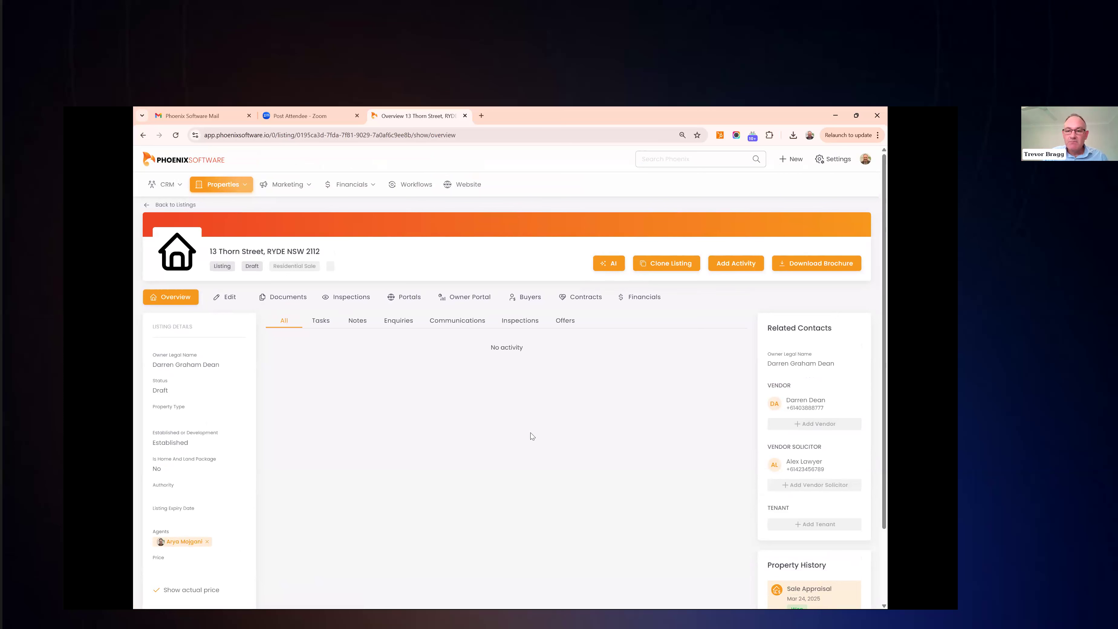
click(734, 265)
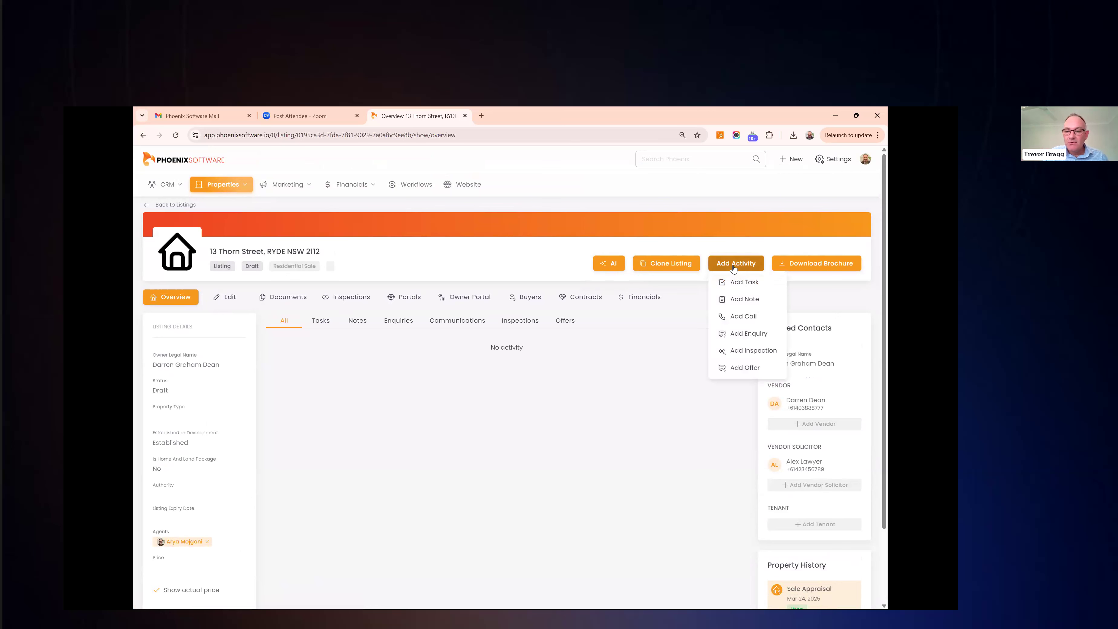
Add a $2,000,000 offer from the buyer contact, received 25 March 2025, noted '1st offer'
click(742, 373)
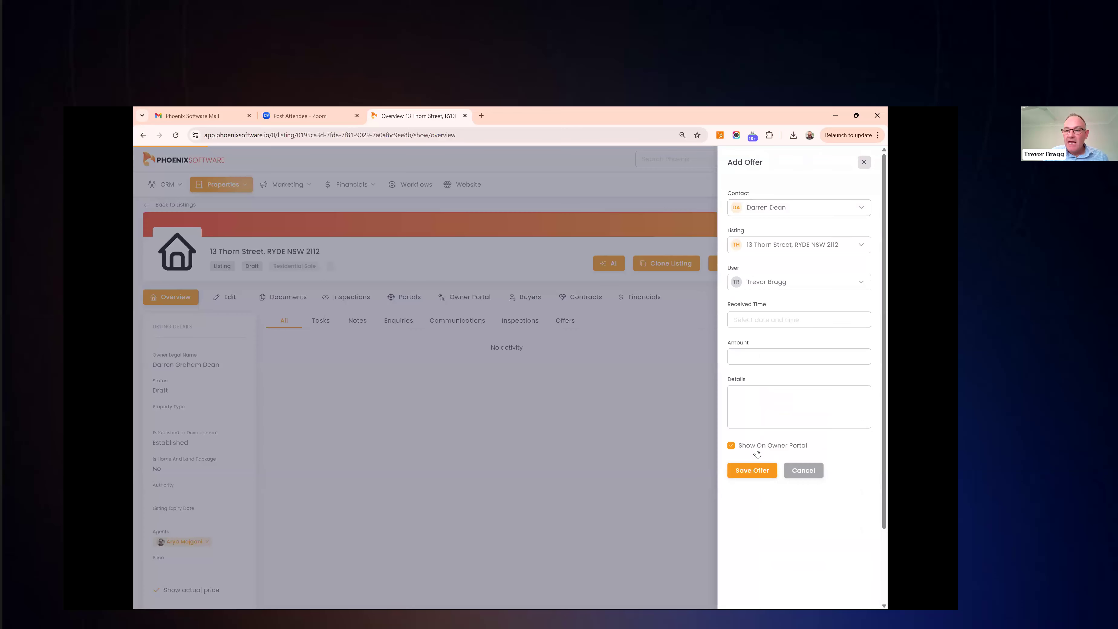
click(838, 208)
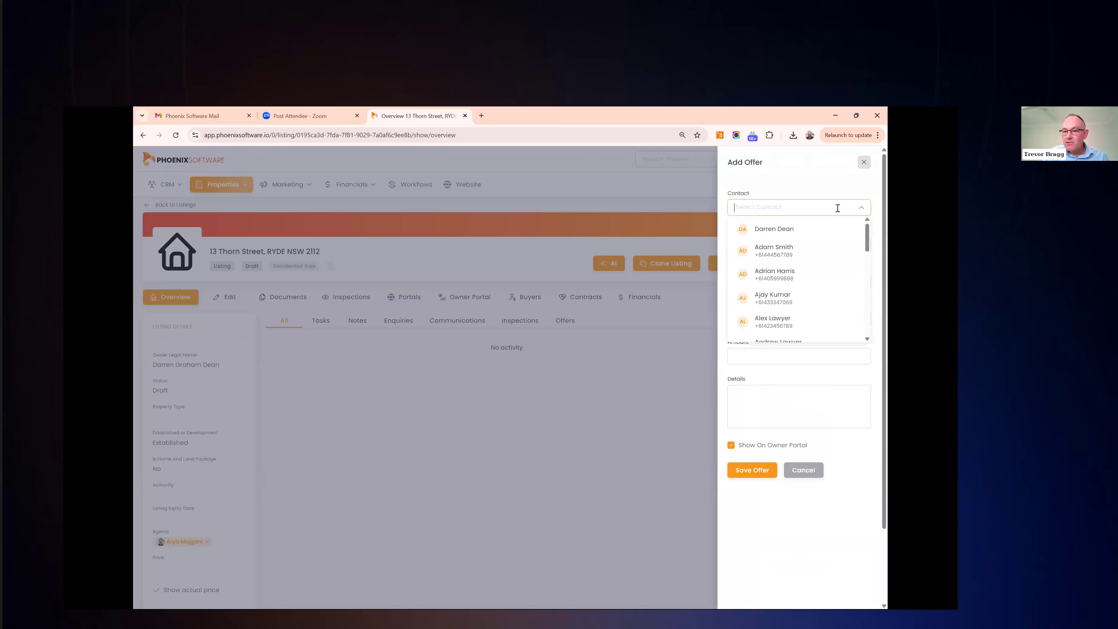
click(811, 276)
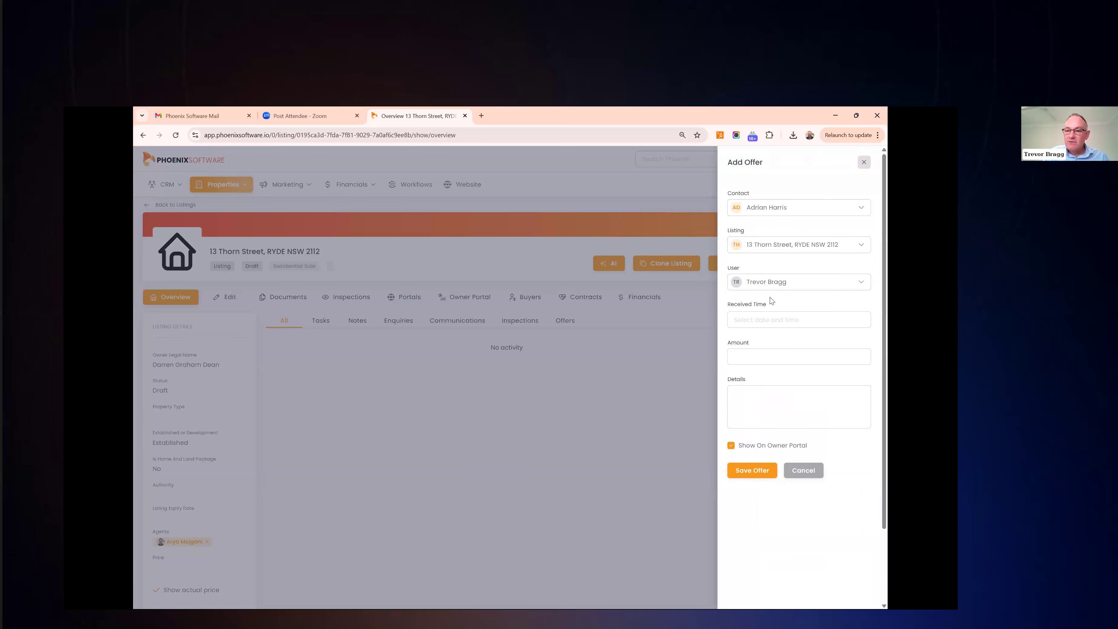
click(766, 320)
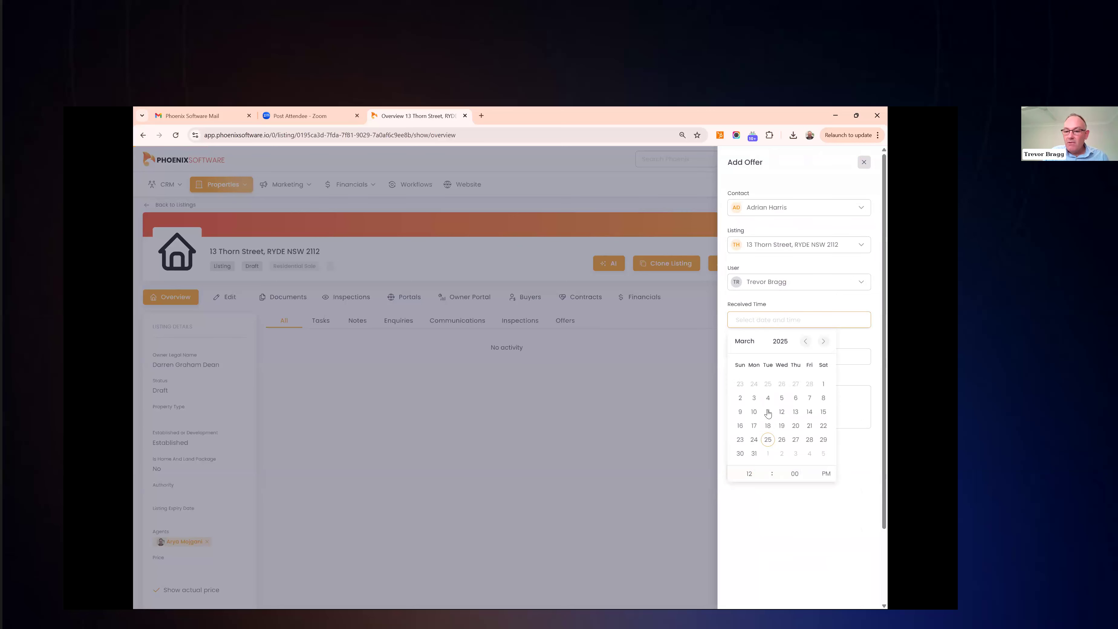
click(768, 439)
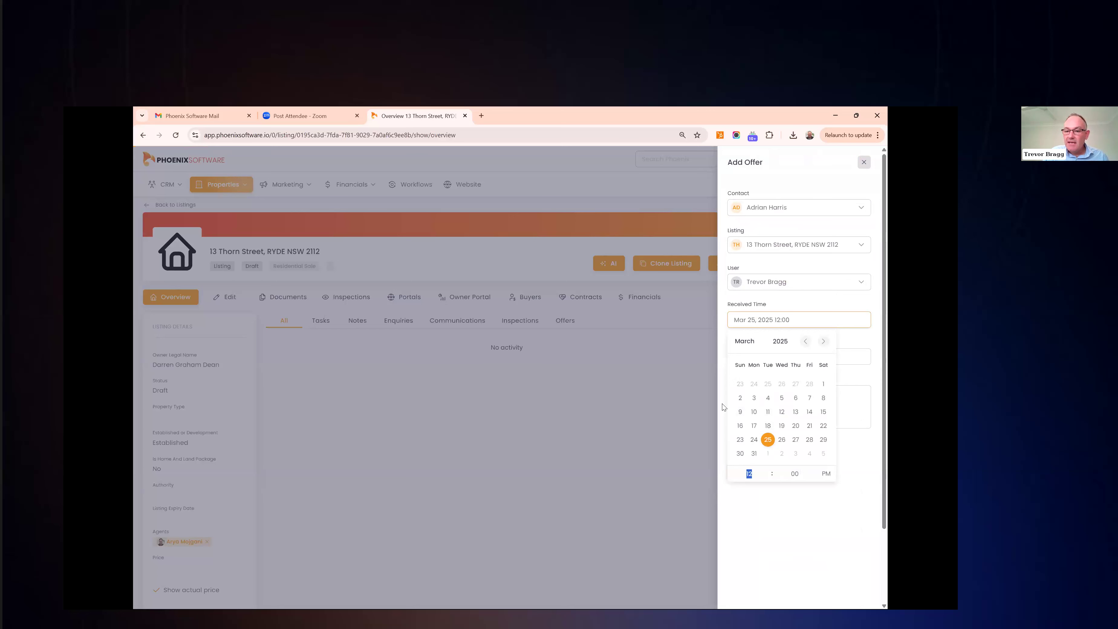
click(747, 357)
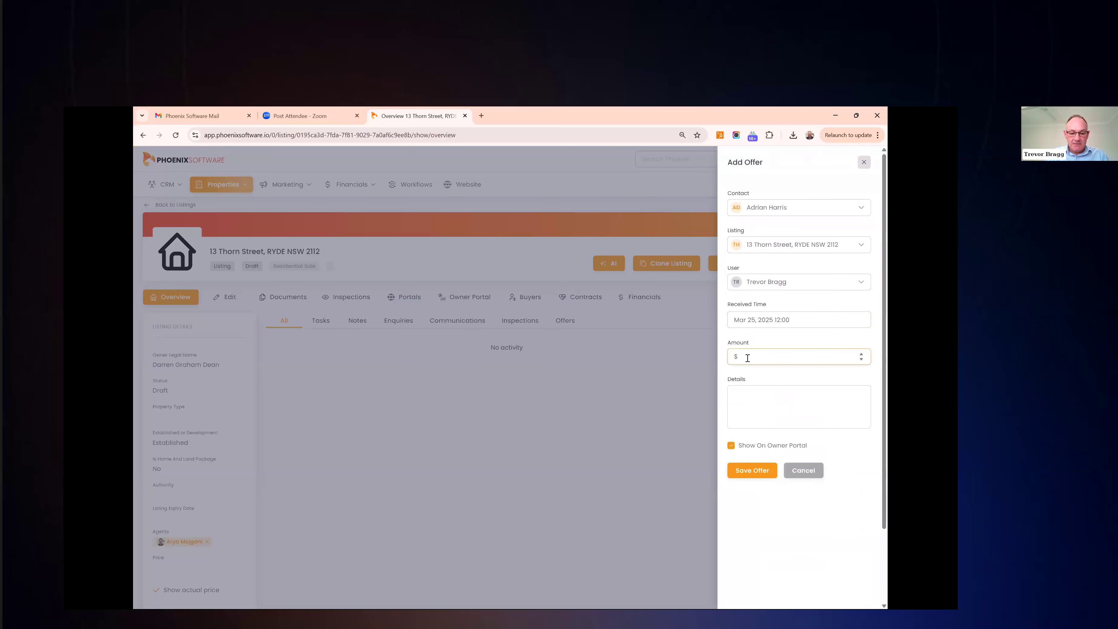
text(2000000)
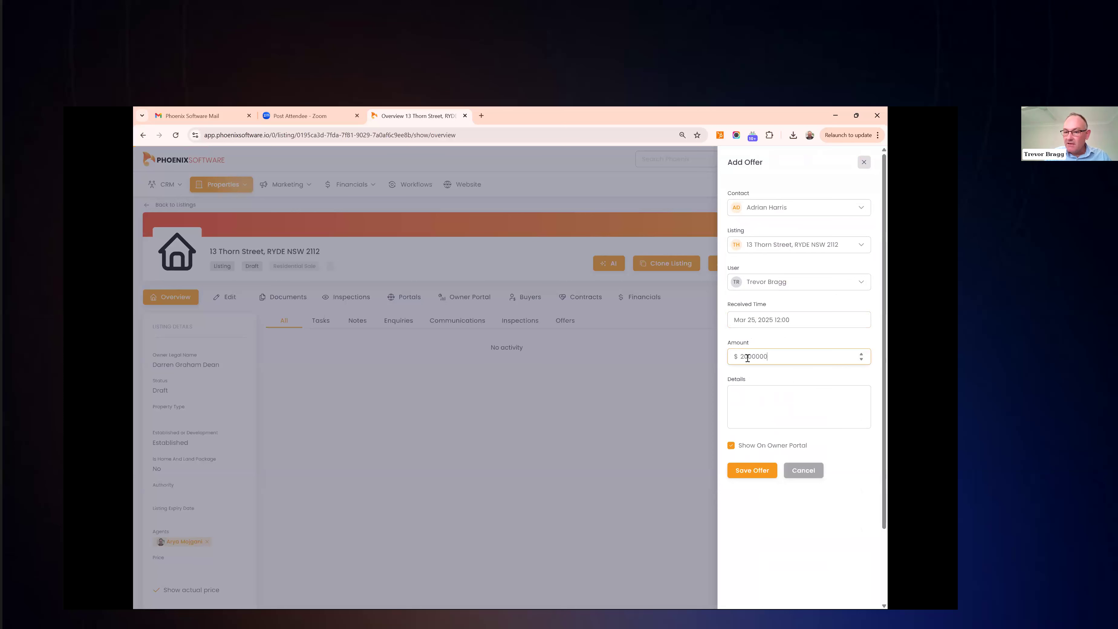
click(759, 391)
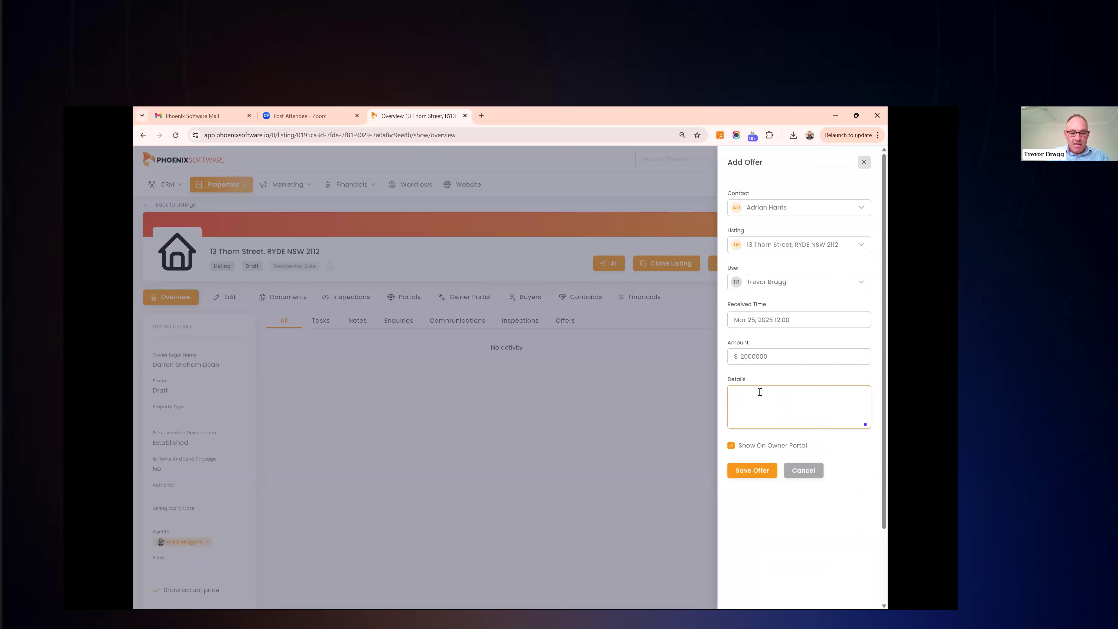
text(1st offer)
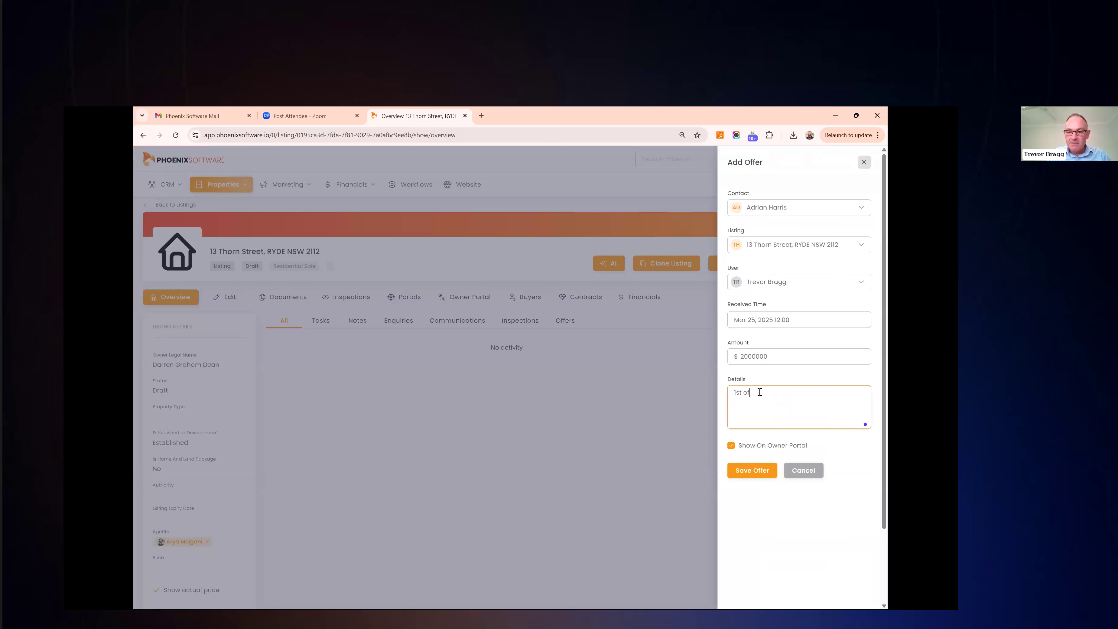
click(752, 471)
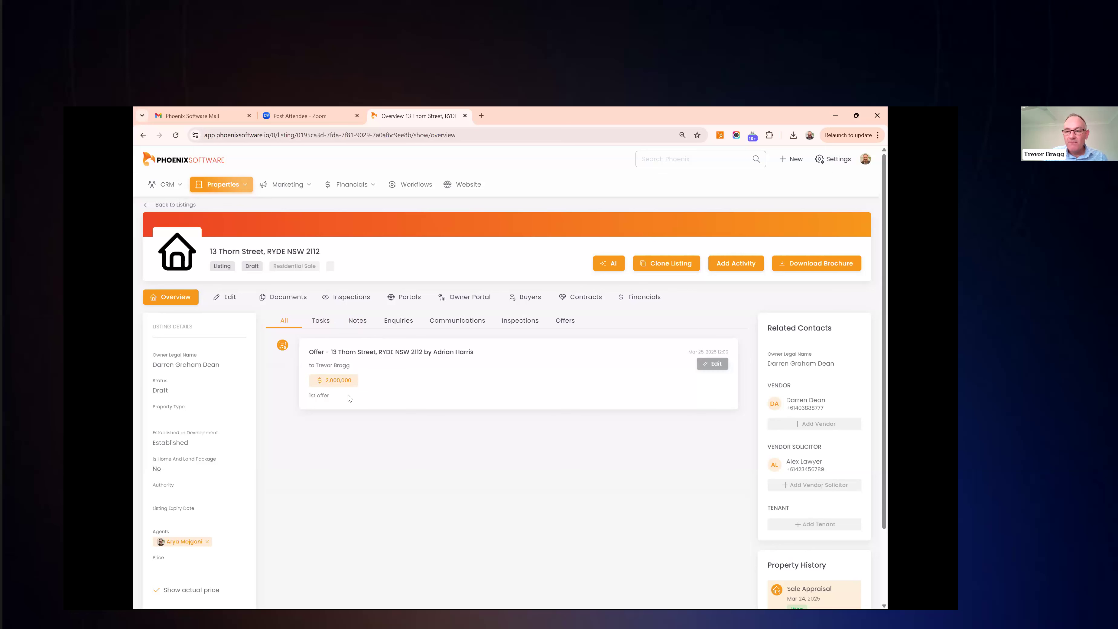
Mark the listing Under Offer and start a contract prefilled from the $2,000,000 offer, choosing the purchaser's solicitor
click(193, 391)
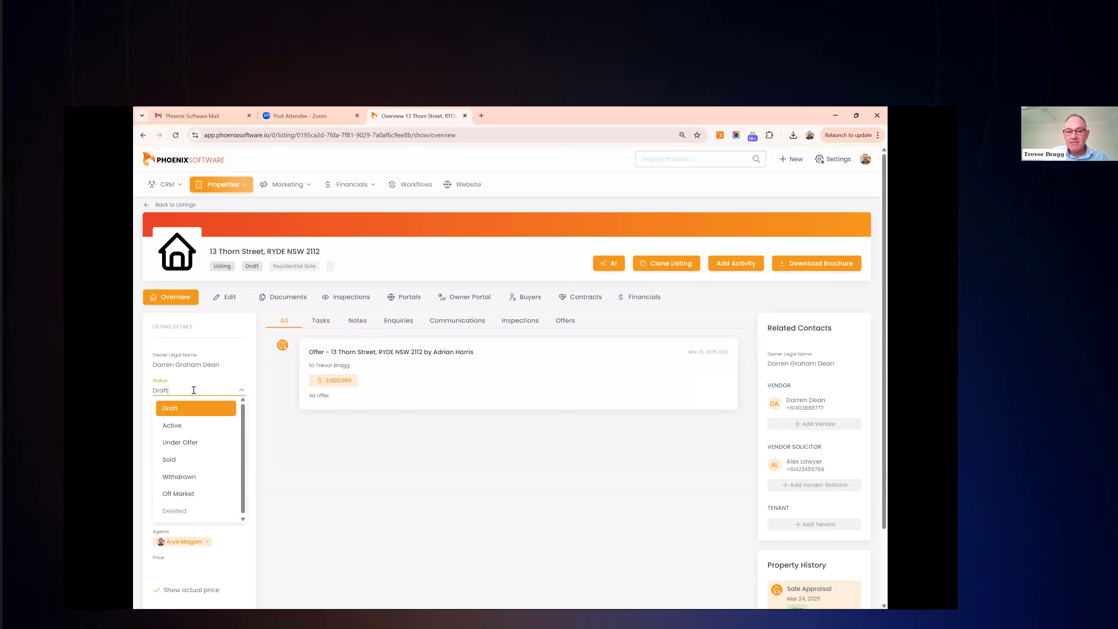
click(198, 444)
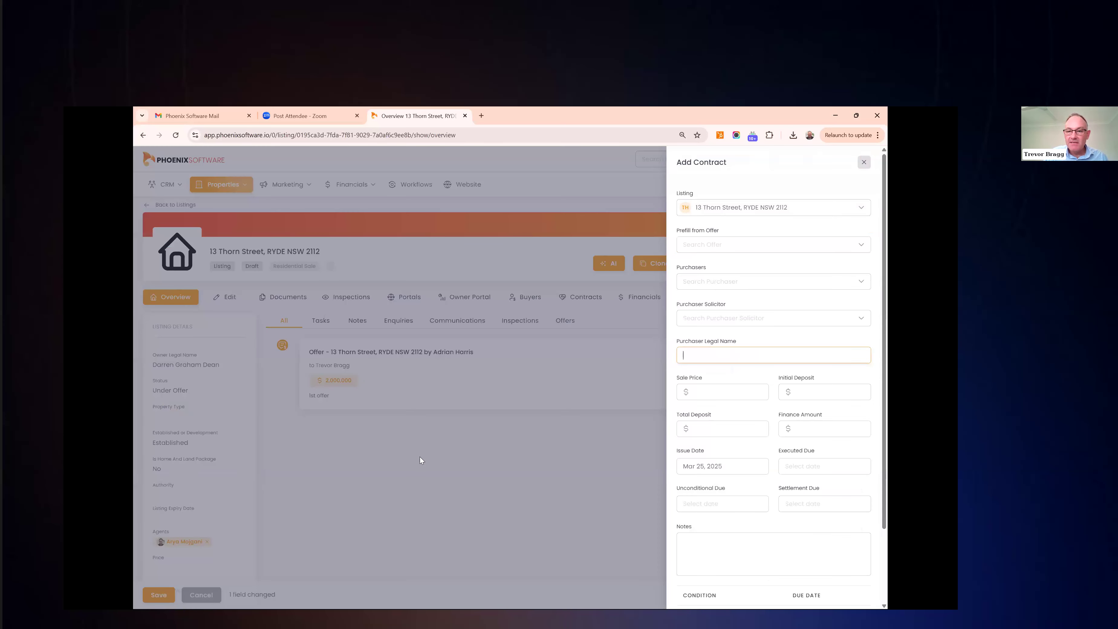
double_click(687, 179)
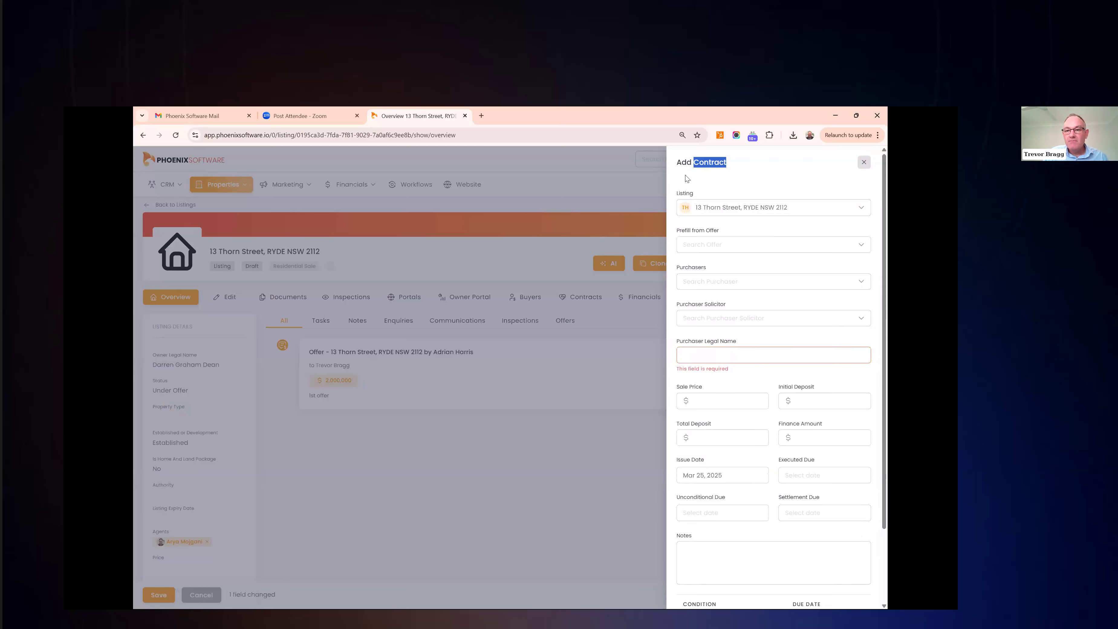
click(714, 240)
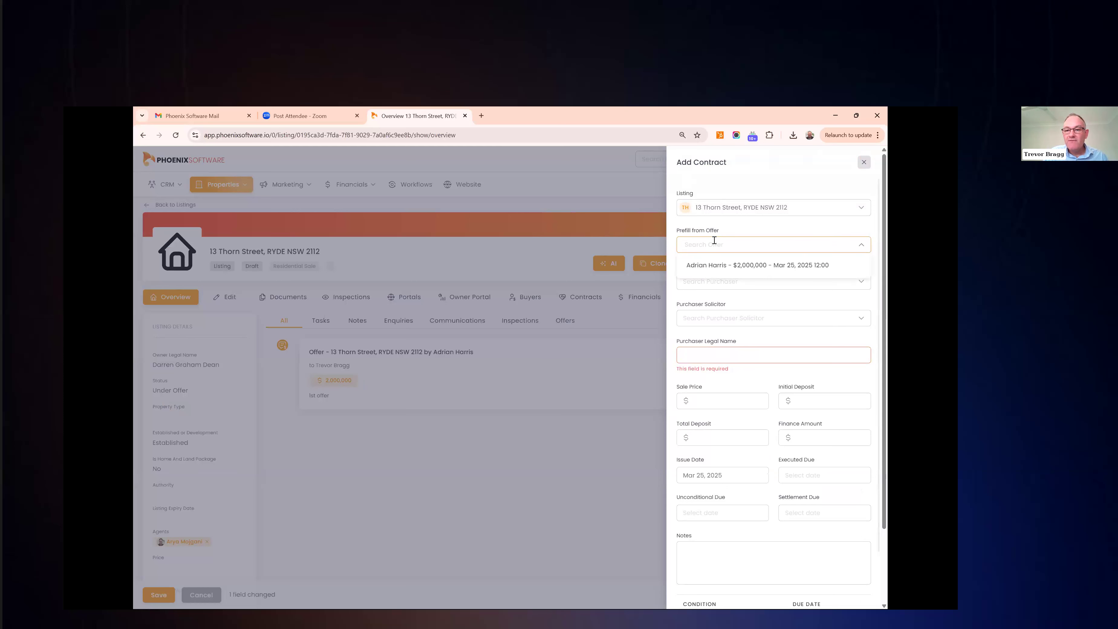
click(716, 266)
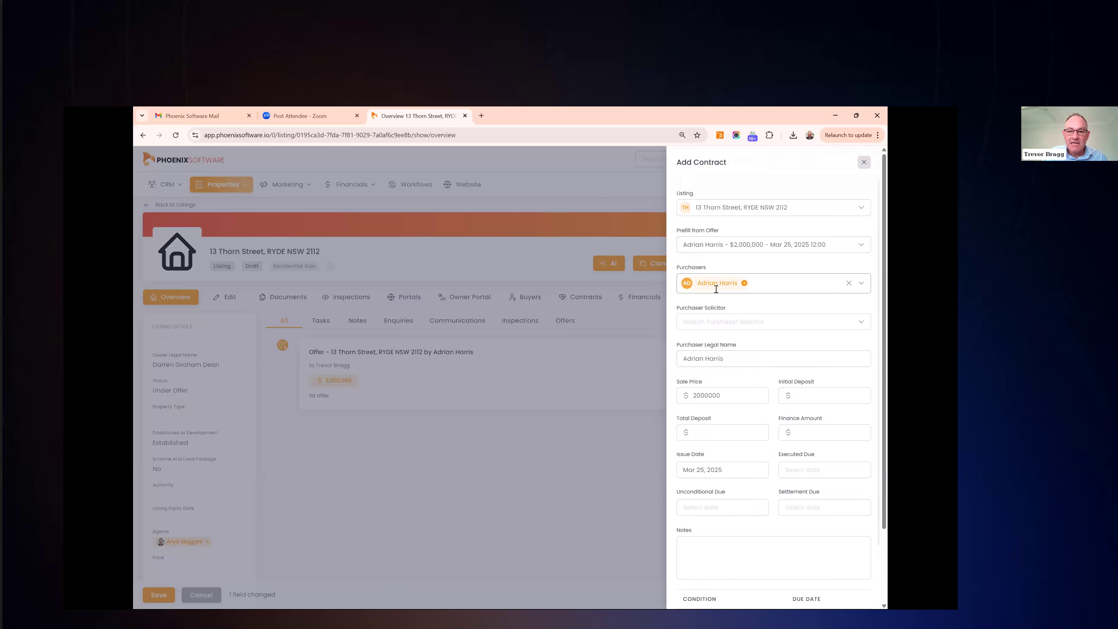
click(716, 324)
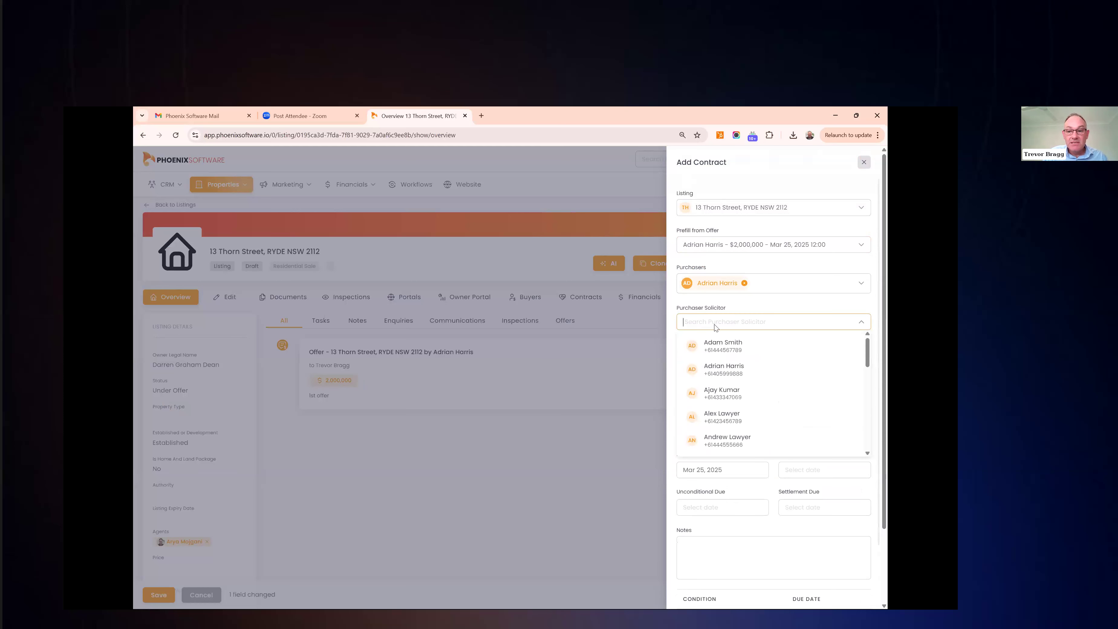
scroll(734, 399, down, 1)
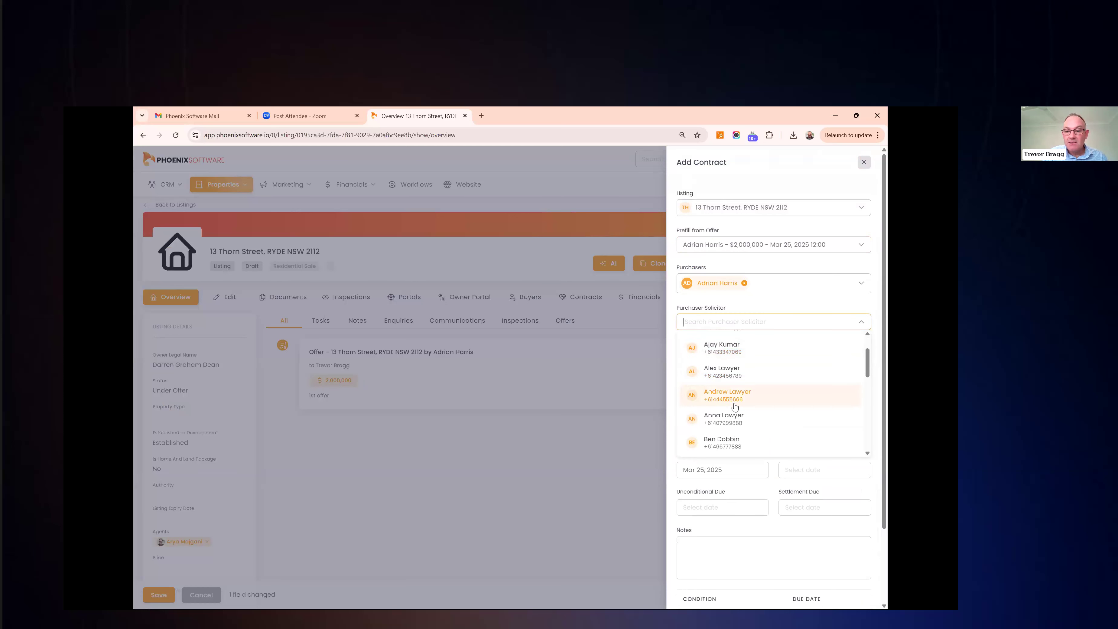
click(736, 415)
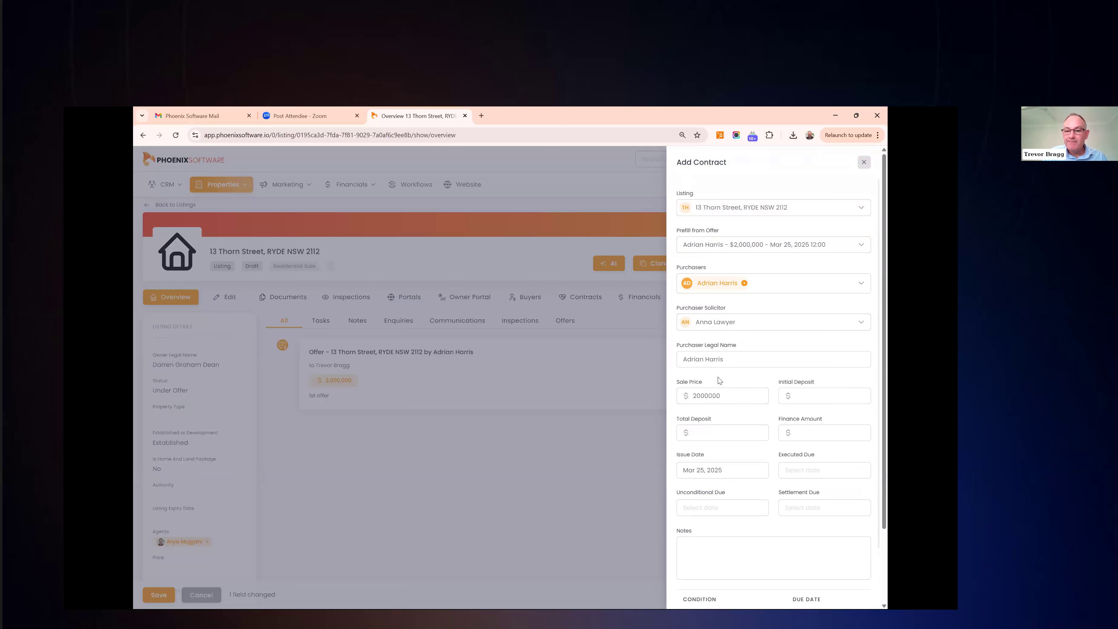
scroll(718, 379, down, 1)
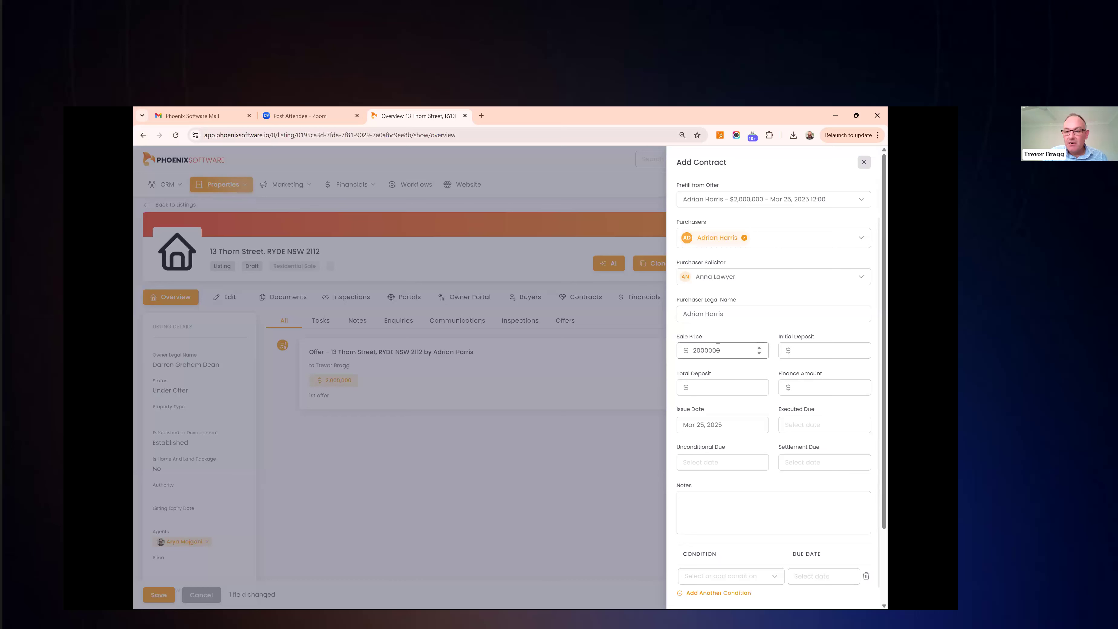
click(704, 313)
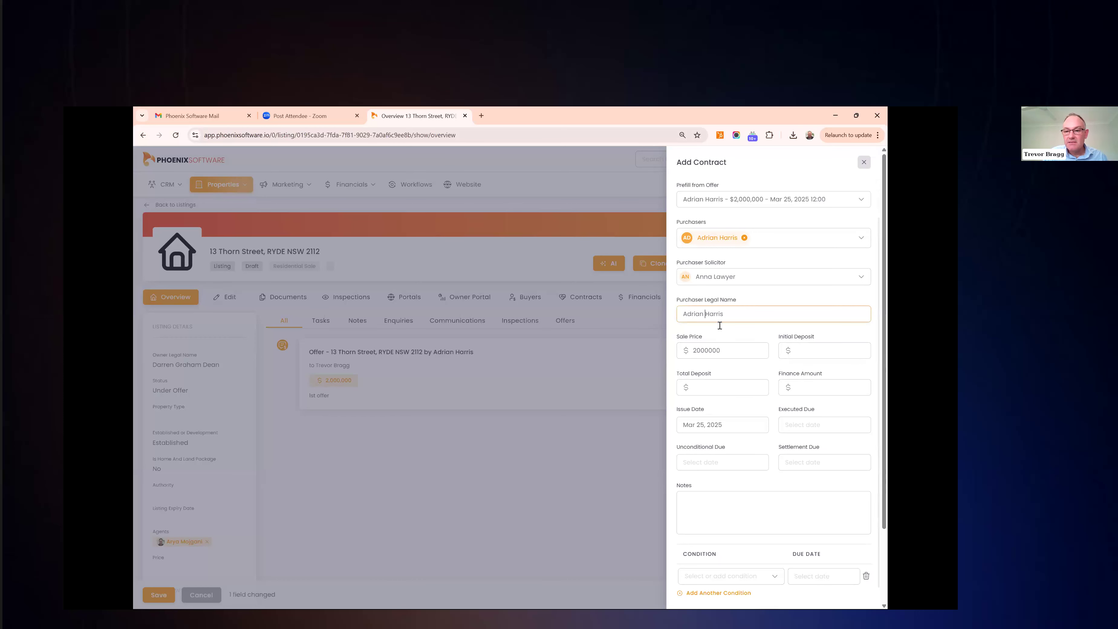
Enter the contract's initial deposit and a $200,000 total deposit
click(821, 354)
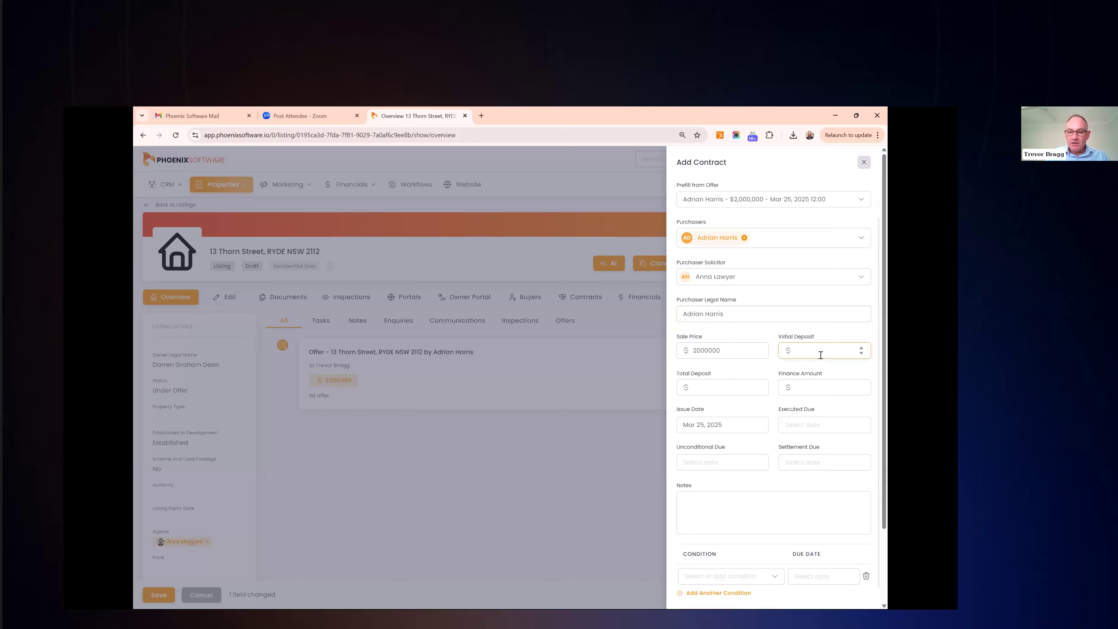
text(20000)
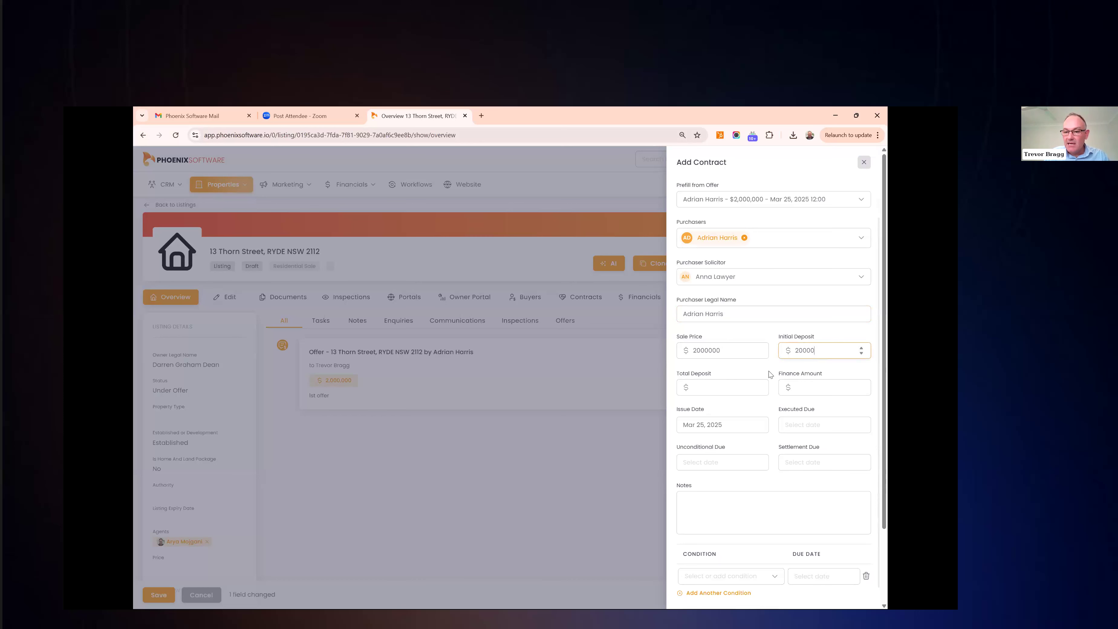
click(722, 390)
text(200000)
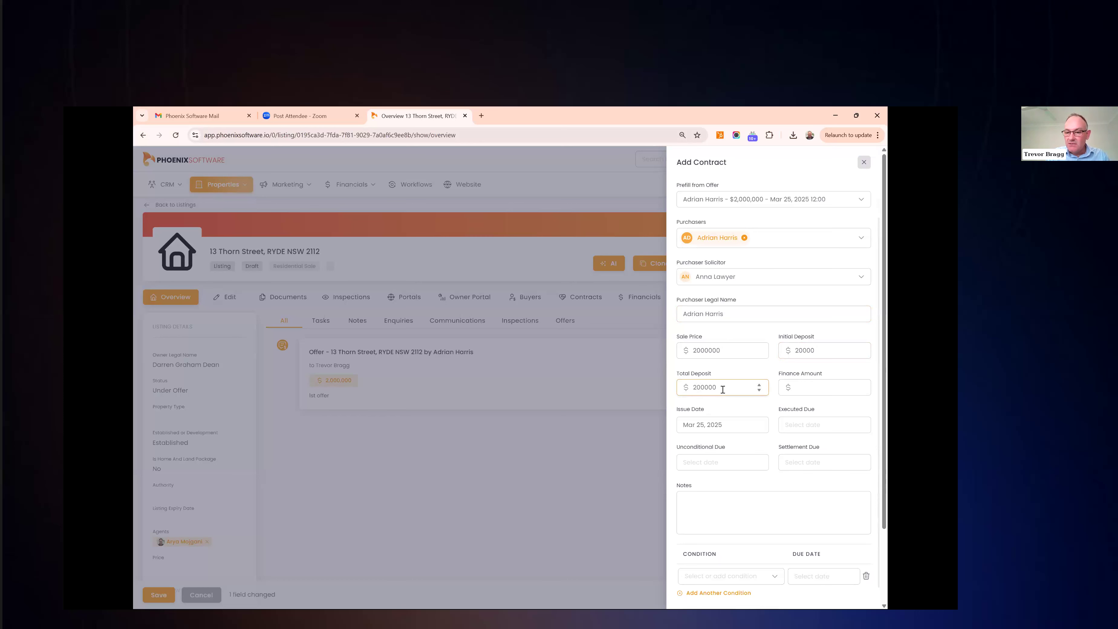
click(805, 387)
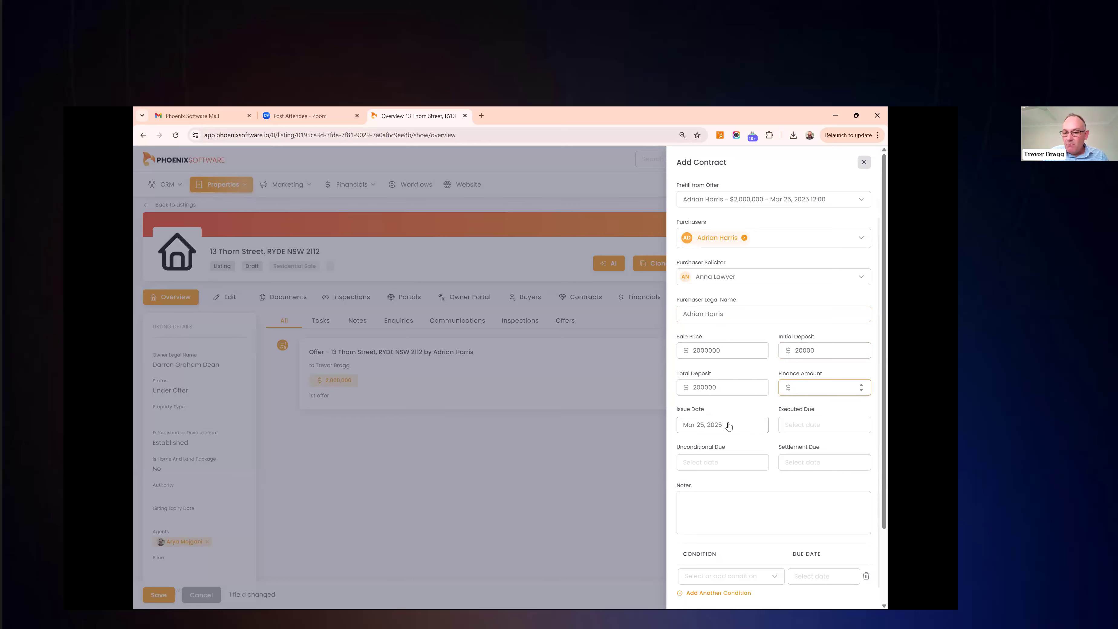
Set executed due Mar 25, unconditional due Apr 8 and settlement due Apr 29, 2025
click(815, 424)
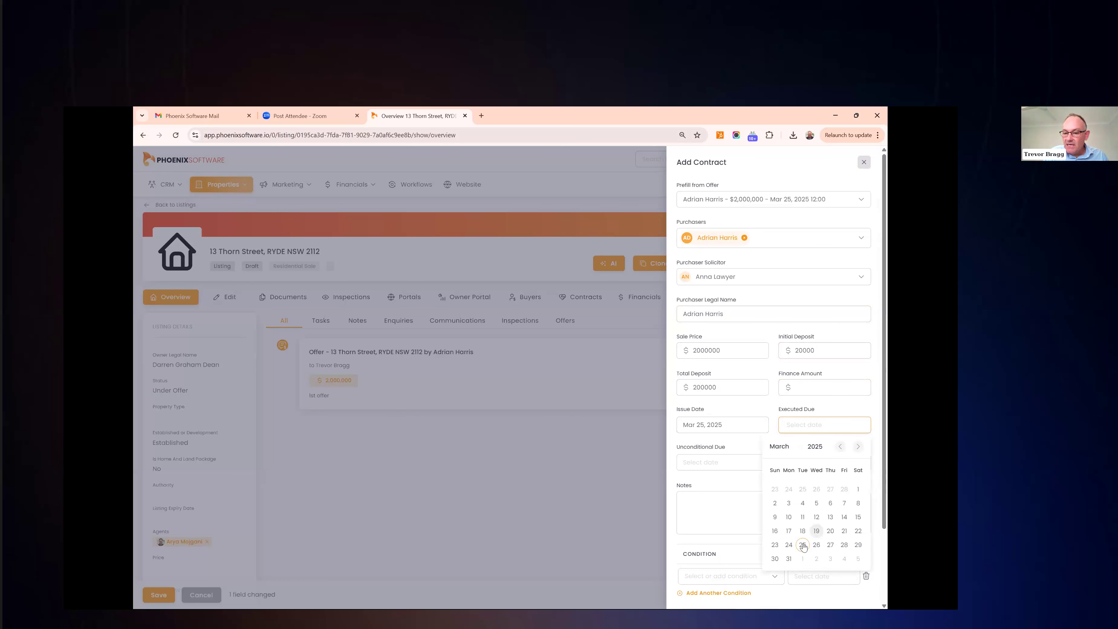
click(803, 546)
click(710, 463)
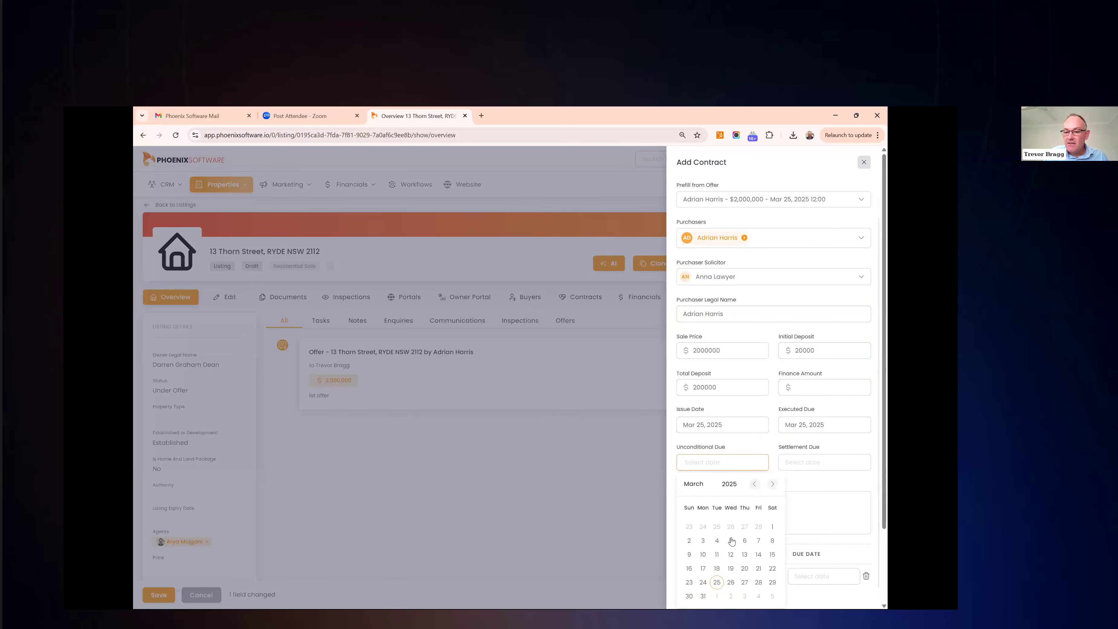
scroll(731, 541, down, 1)
click(770, 466)
click(716, 521)
click(795, 466)
click(858, 485)
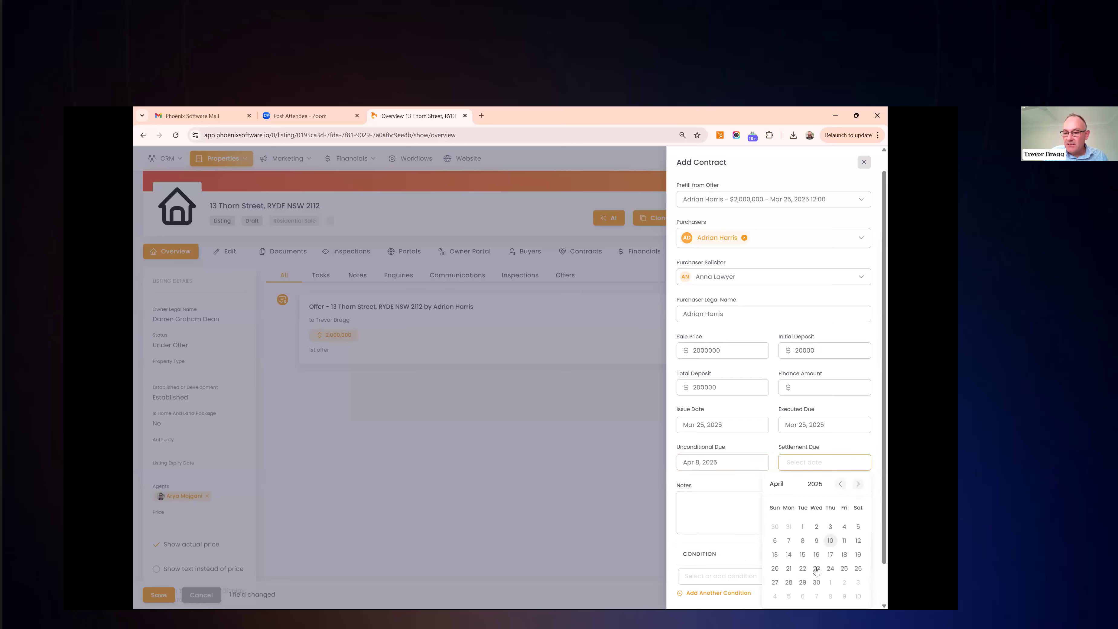
click(802, 582)
click(719, 503)
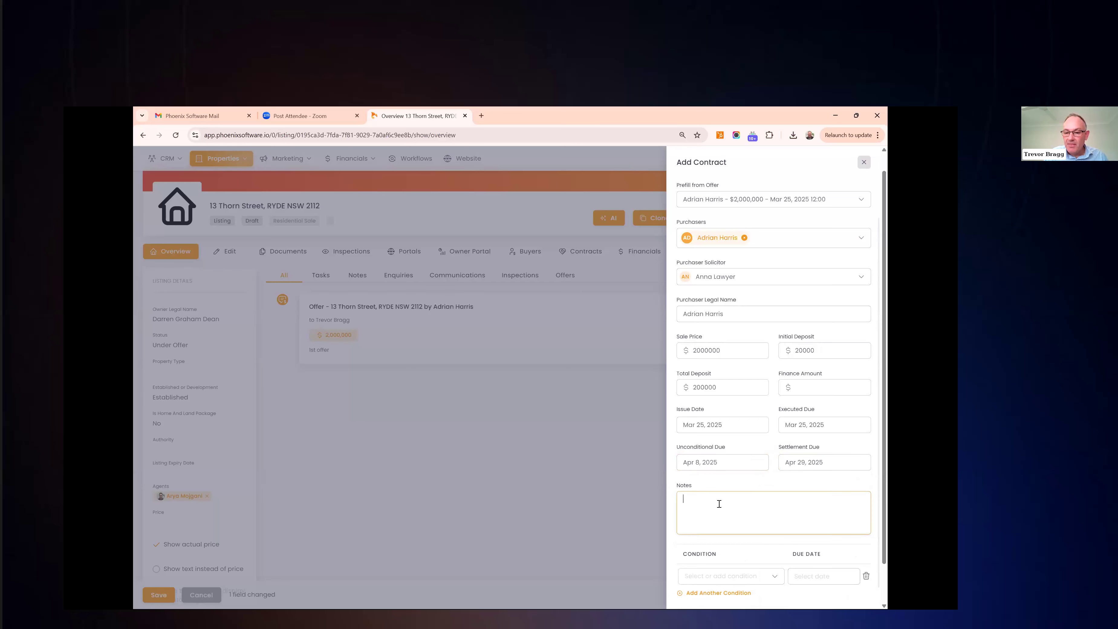
scroll(719, 503, down, 1)
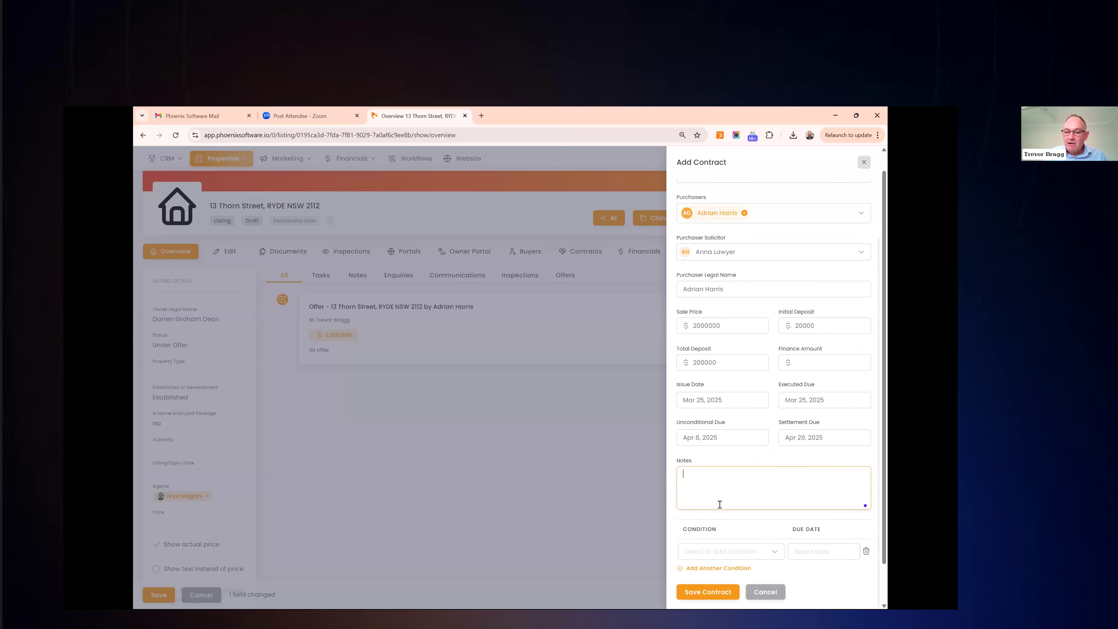
Add a Building and Pest Inspection condition due Mar 31, 2025 and save the contract
click(726, 552)
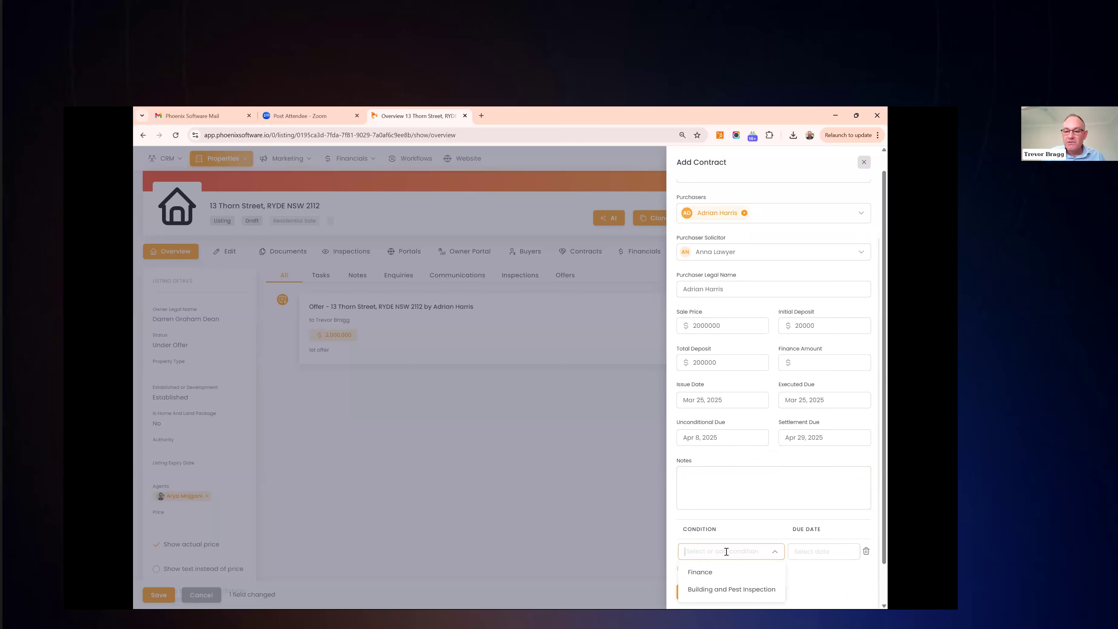
click(733, 592)
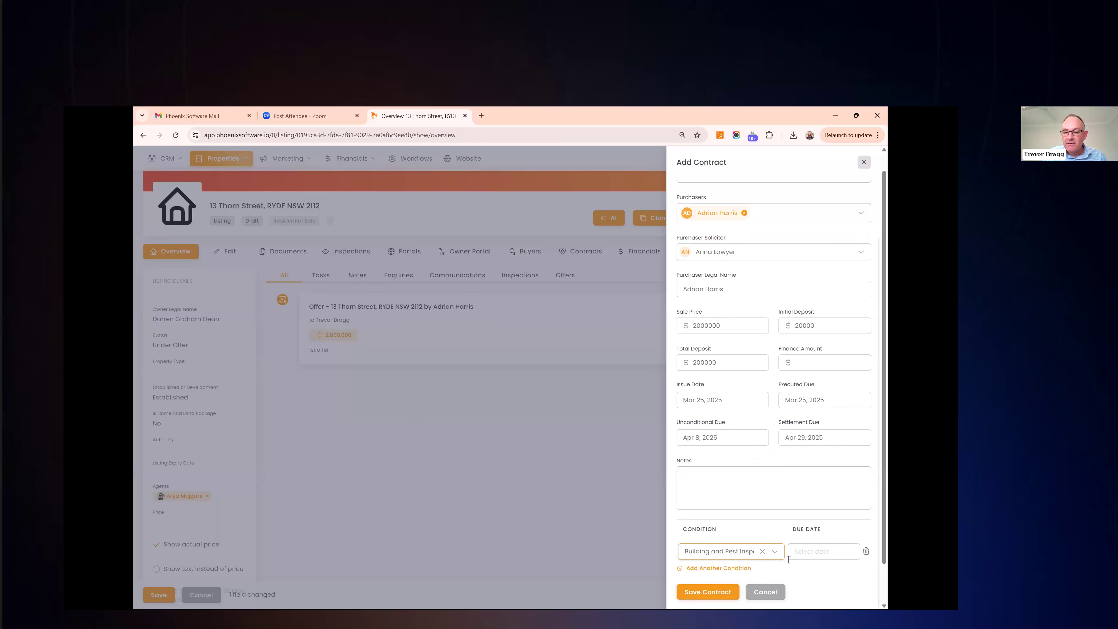
click(815, 552)
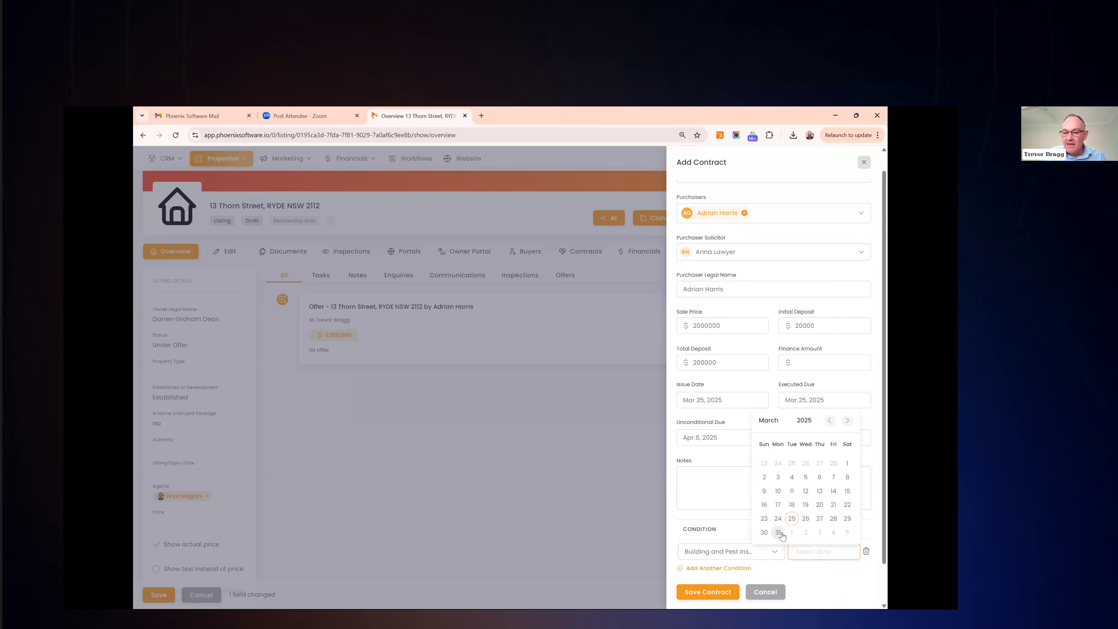
click(781, 536)
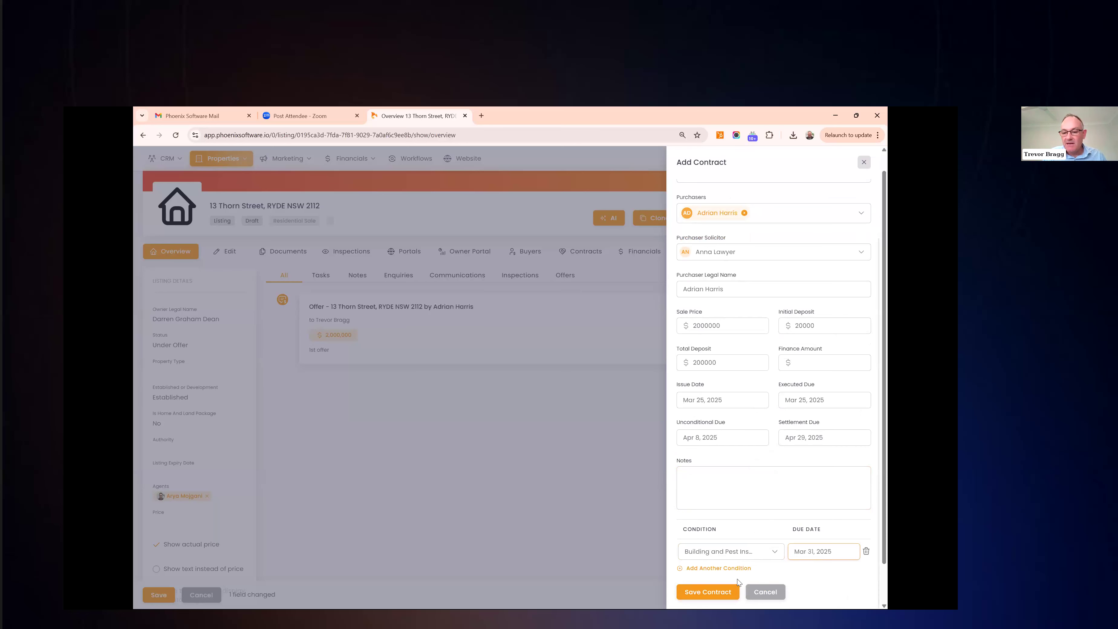
click(728, 592)
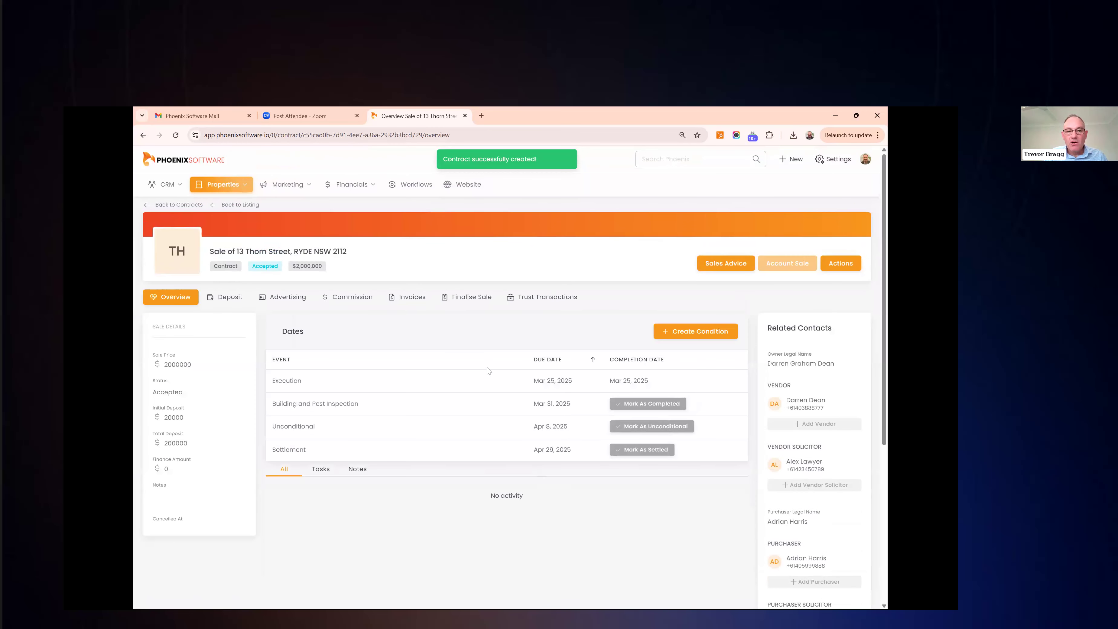
click(181, 365)
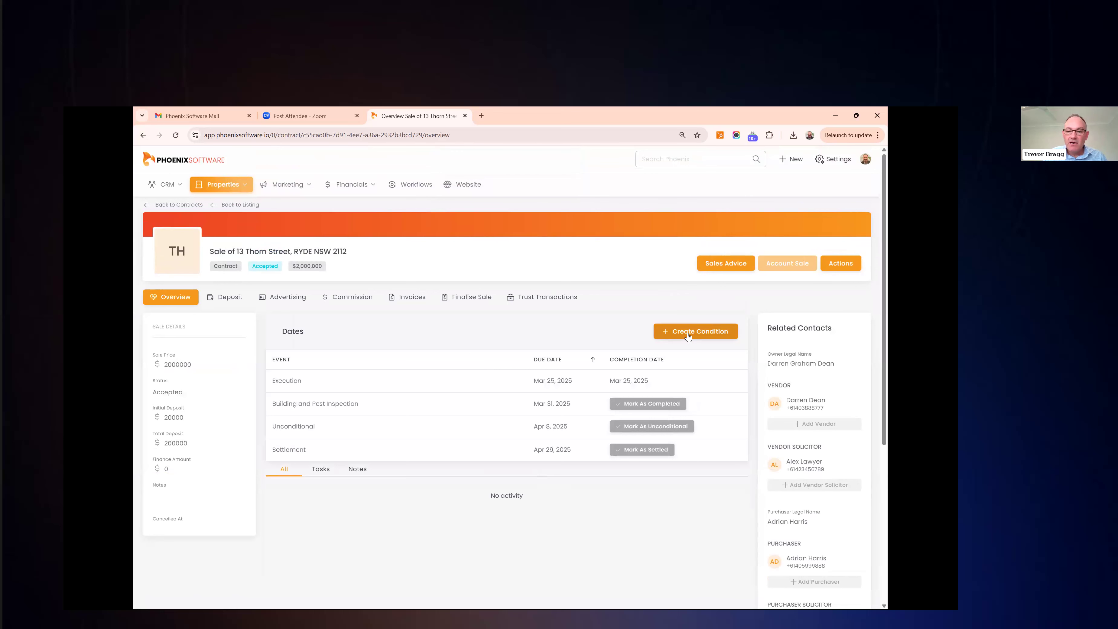
mouse_move(573, 406)
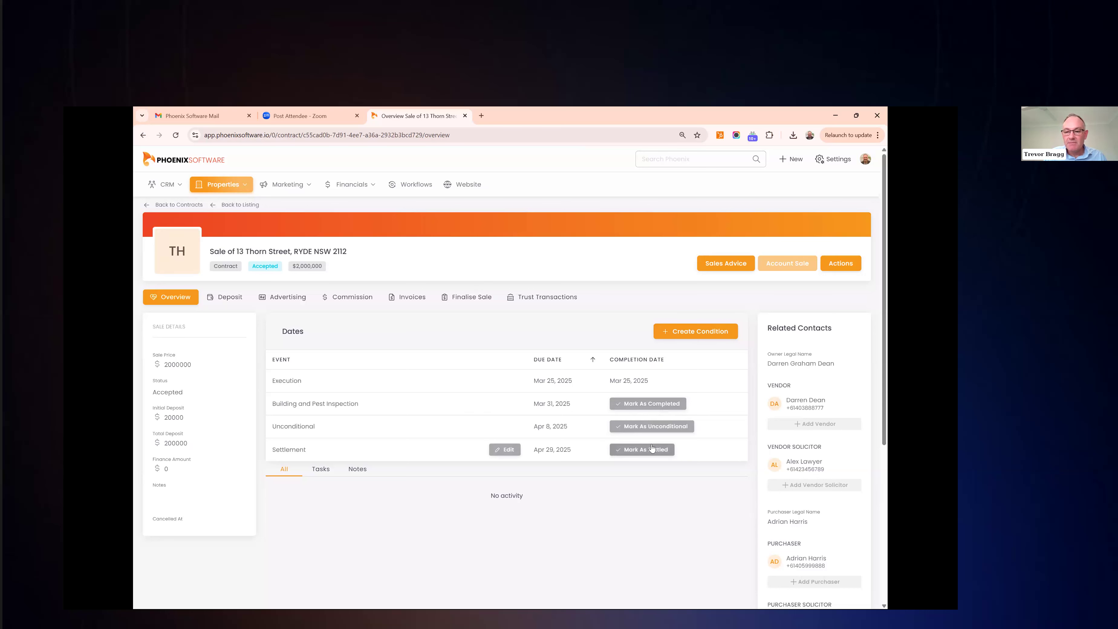
scroll(810, 383, down, 2)
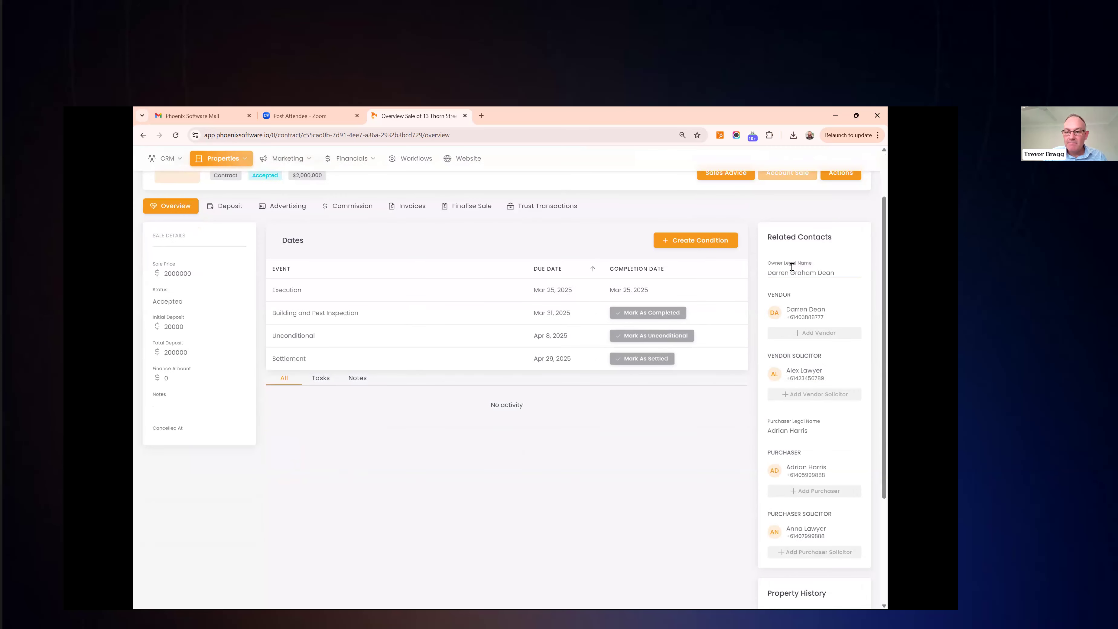
scroll(815, 387, down, 2)
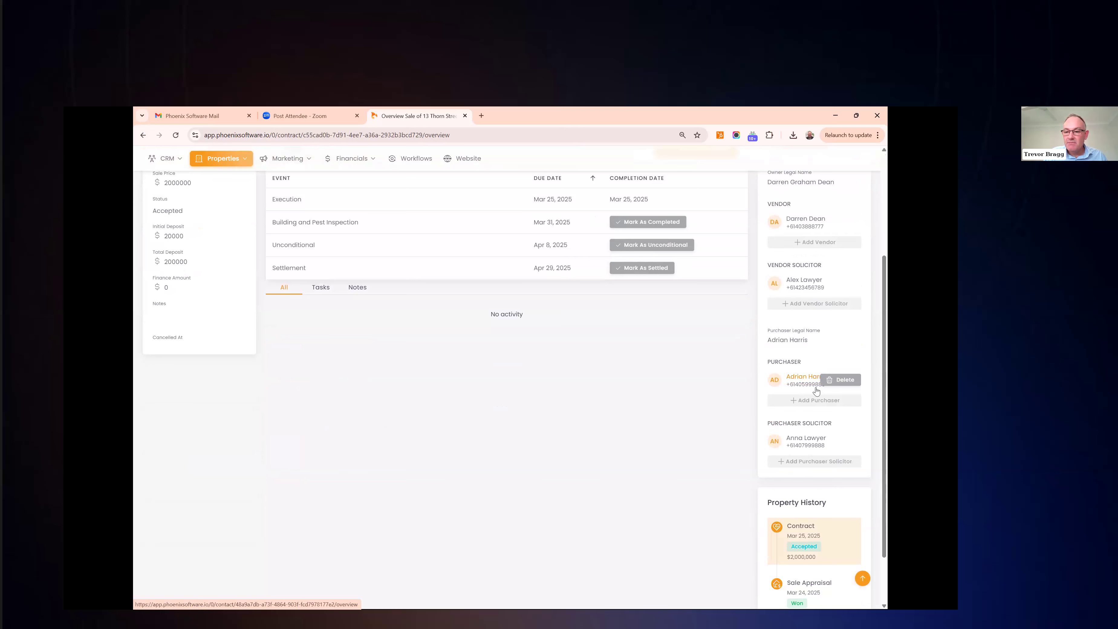
scroll(817, 391, down, 2)
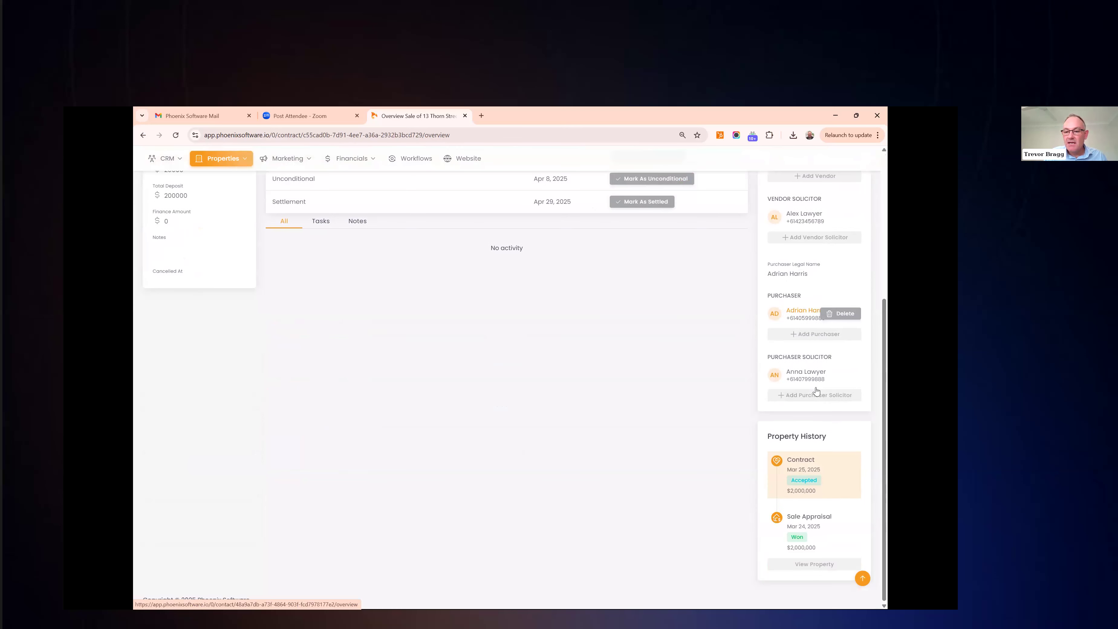
scroll(820, 533, up, 5)
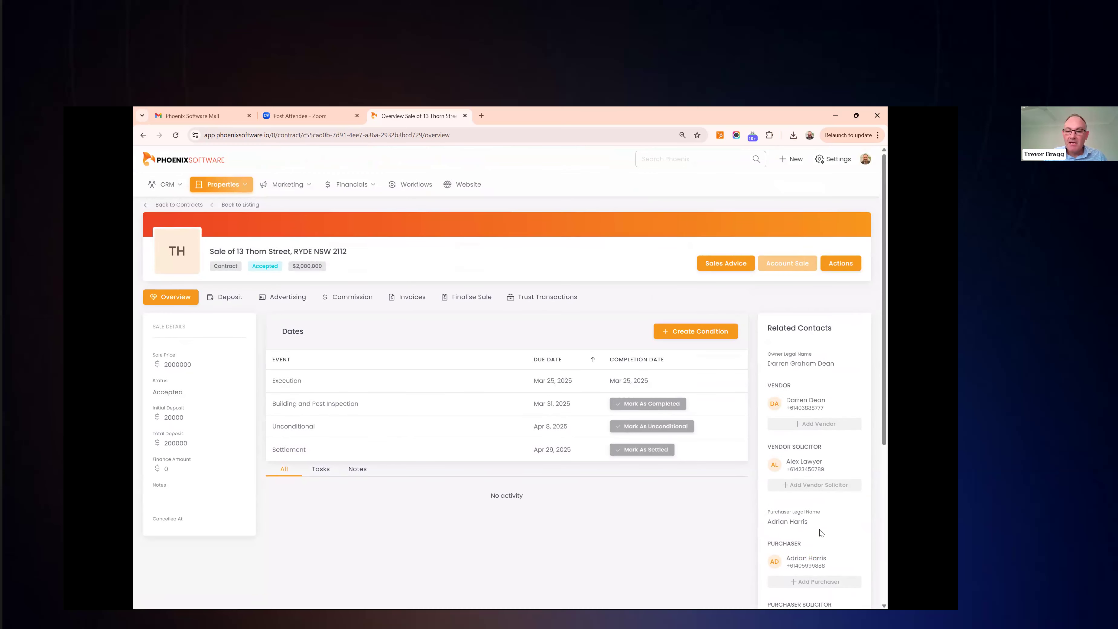
mouse_move(789, 458)
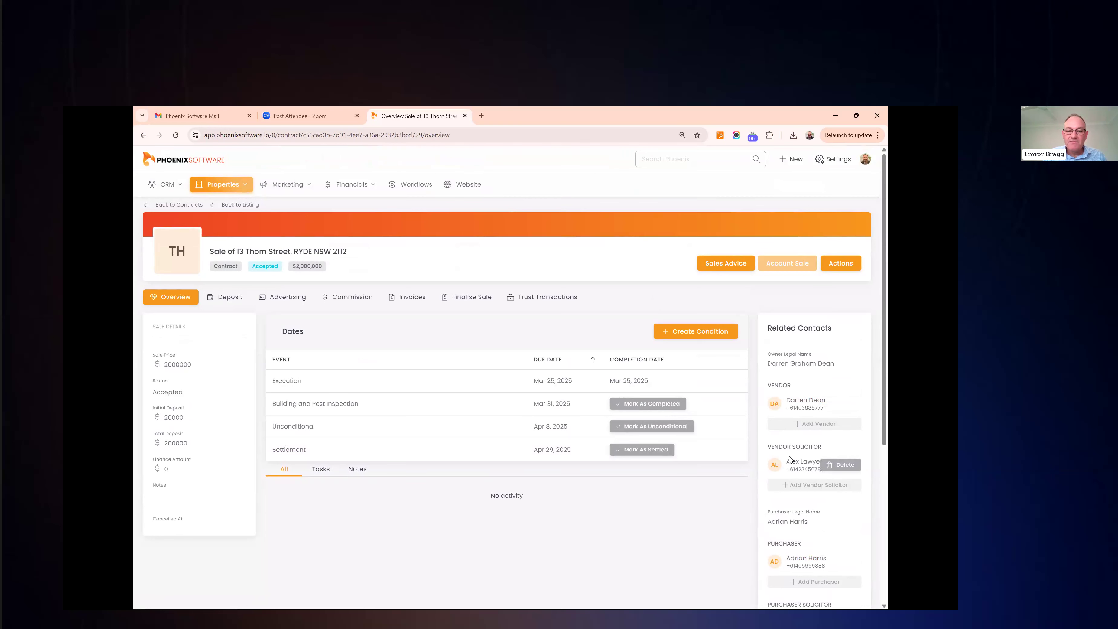
click(719, 265)
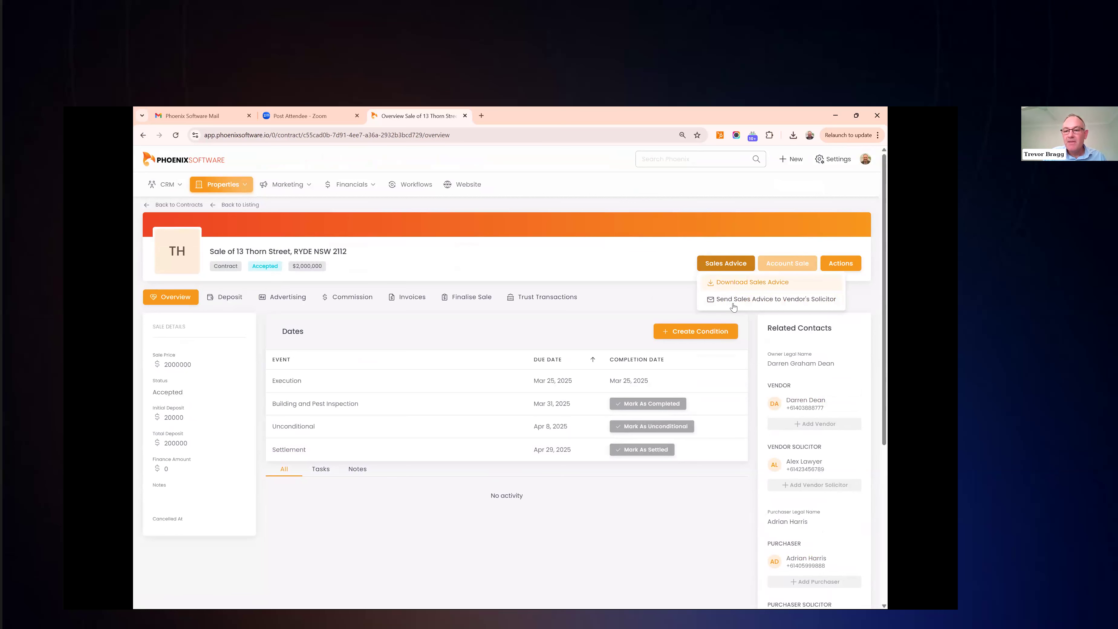
click(725, 284)
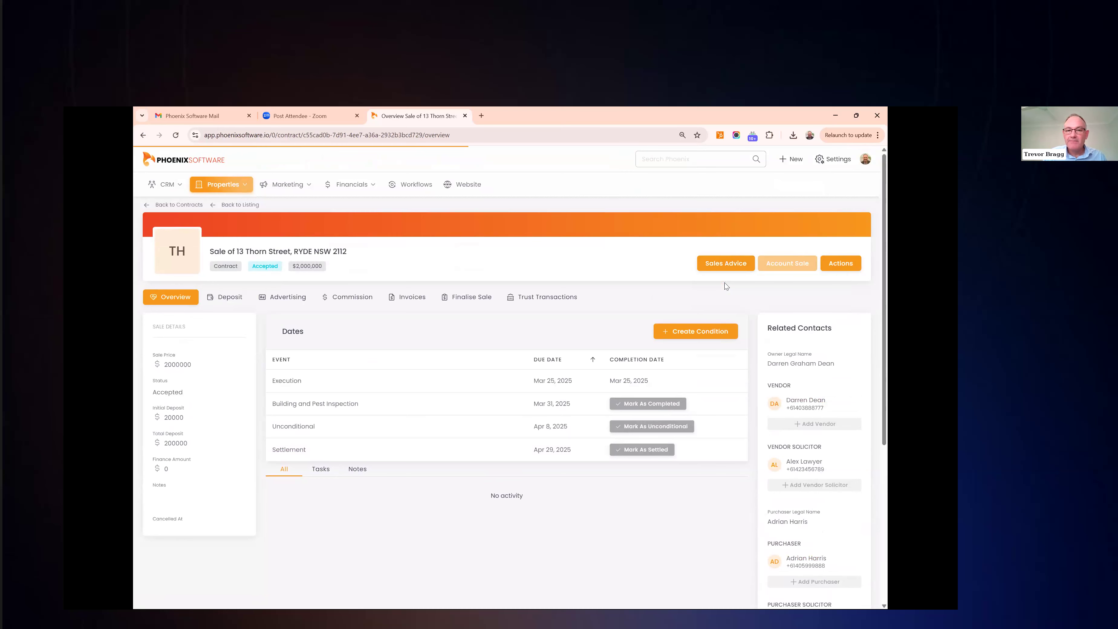
Open sale_advice (29).pdf, check the Vendor Solicitor details, and return to the Phoenix tab
click(708, 159)
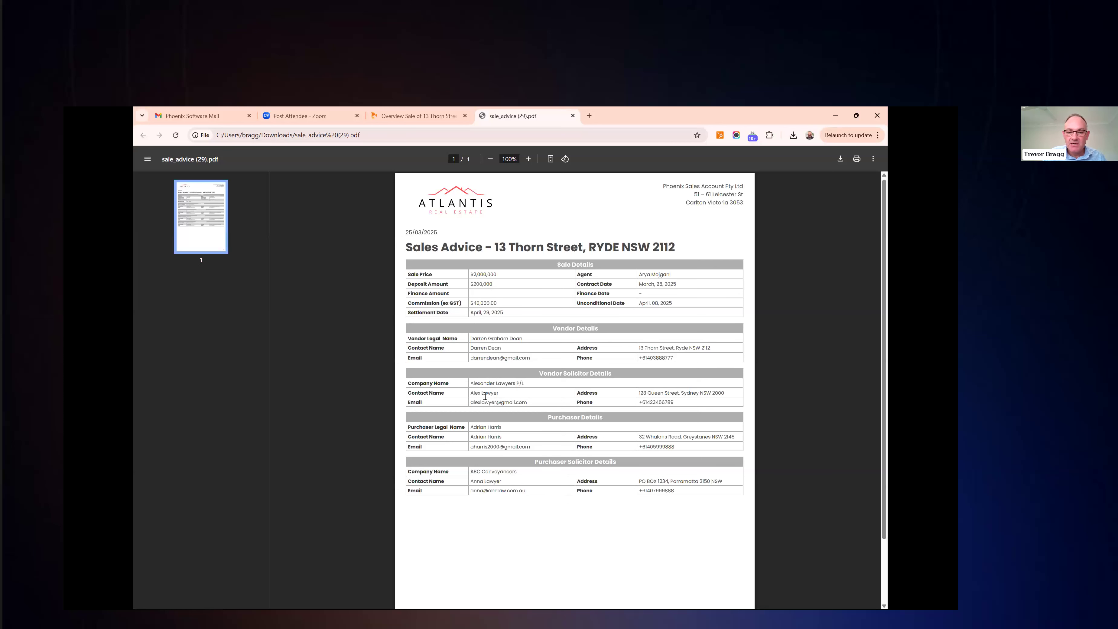
triple_click(483, 380)
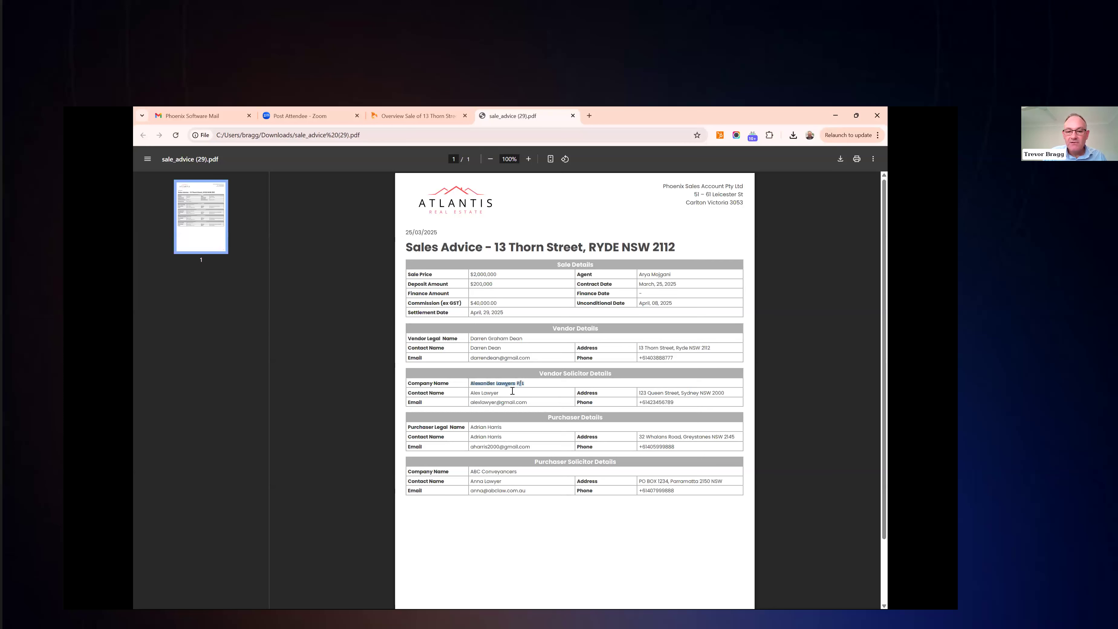
click(531, 502)
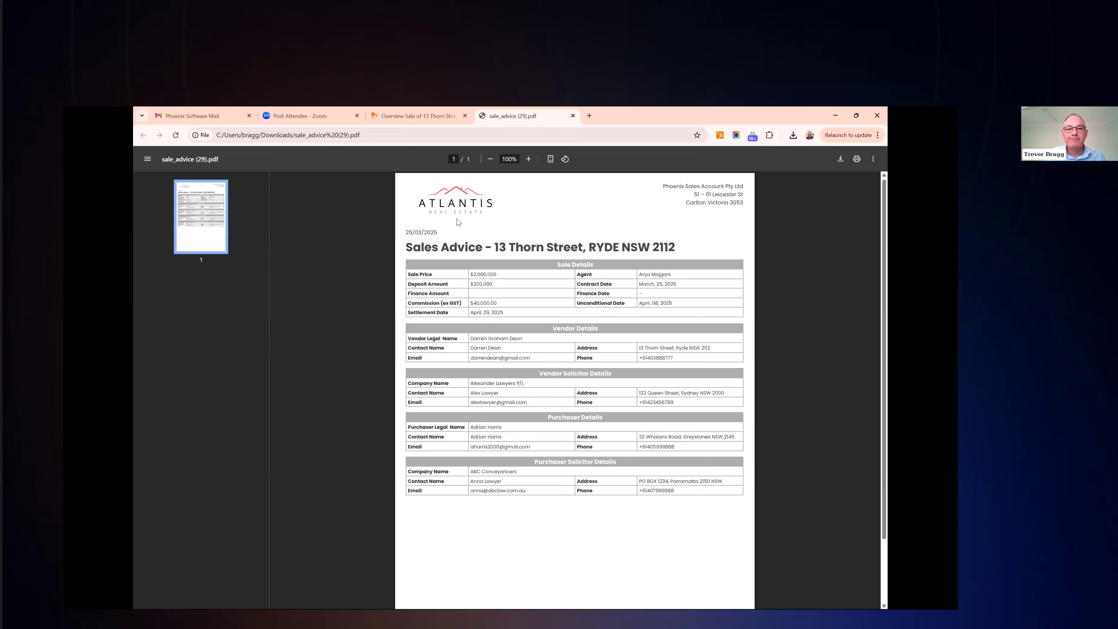
key(ctrl+shift+Tab)
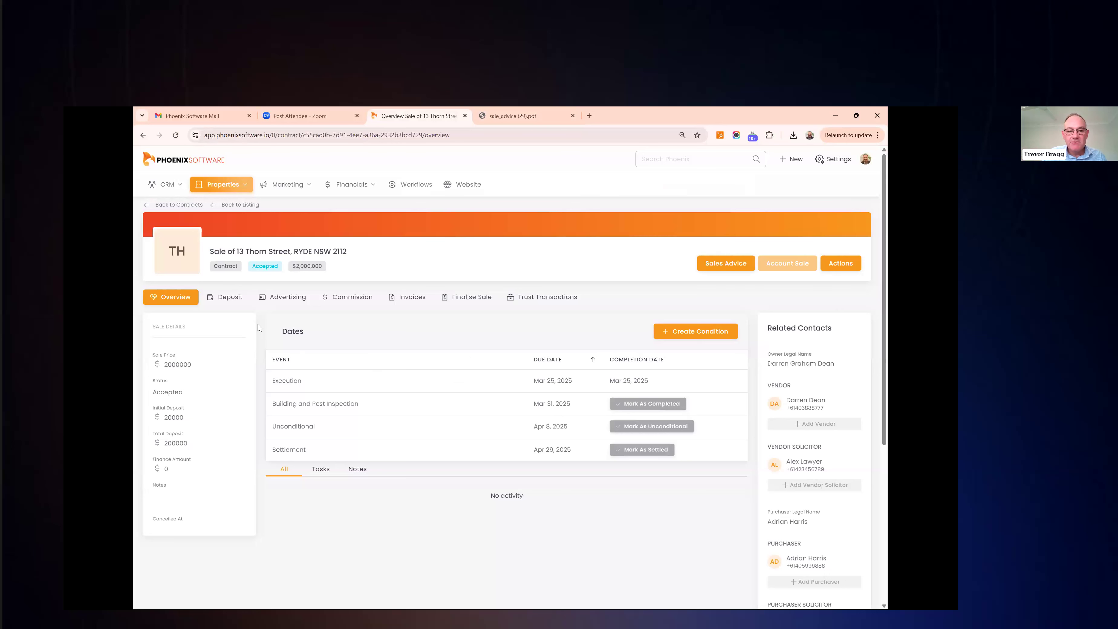
Go to the sale's Deposit section and scroll down to the Create Ledger form
click(228, 299)
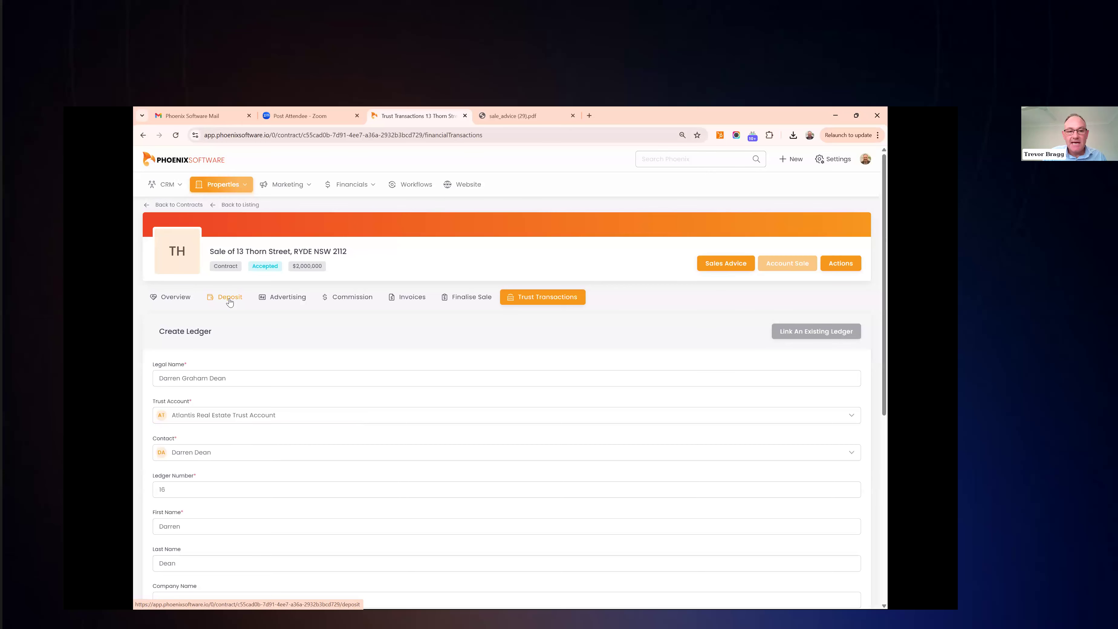
scroll(331, 447, down, 1)
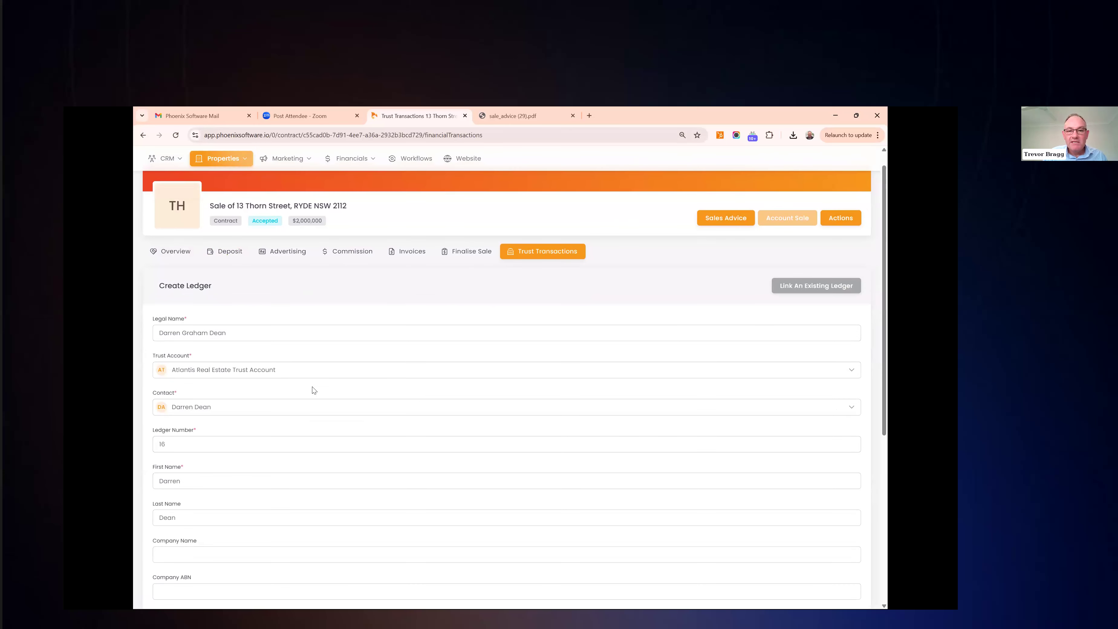
drag(181, 289, 225, 291)
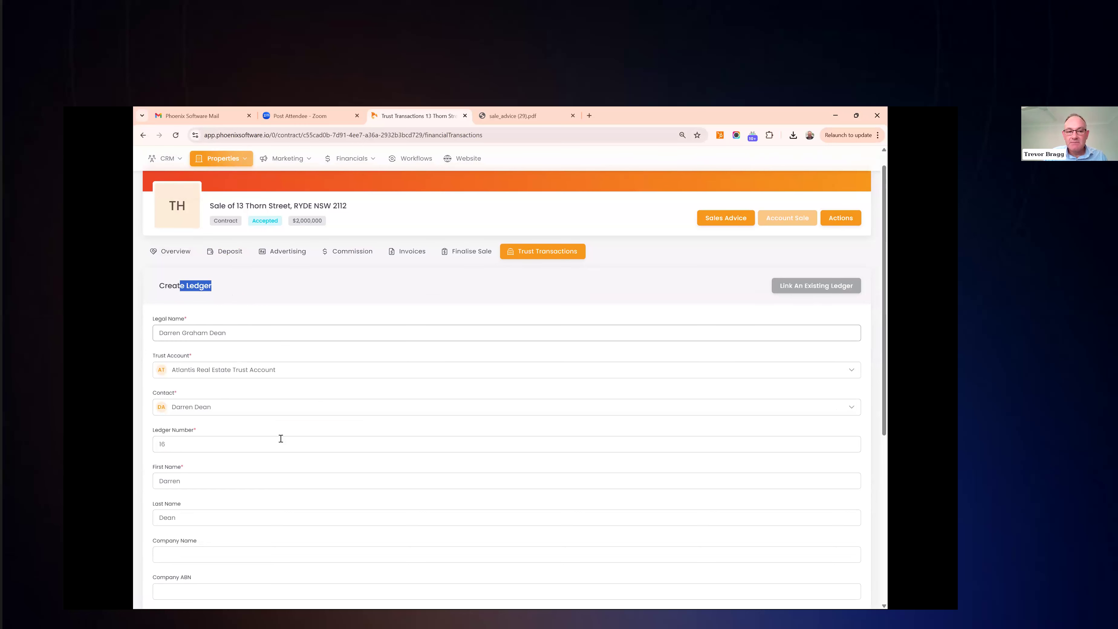
scroll(281, 438, down, 1)
scroll(281, 438, down, 1)
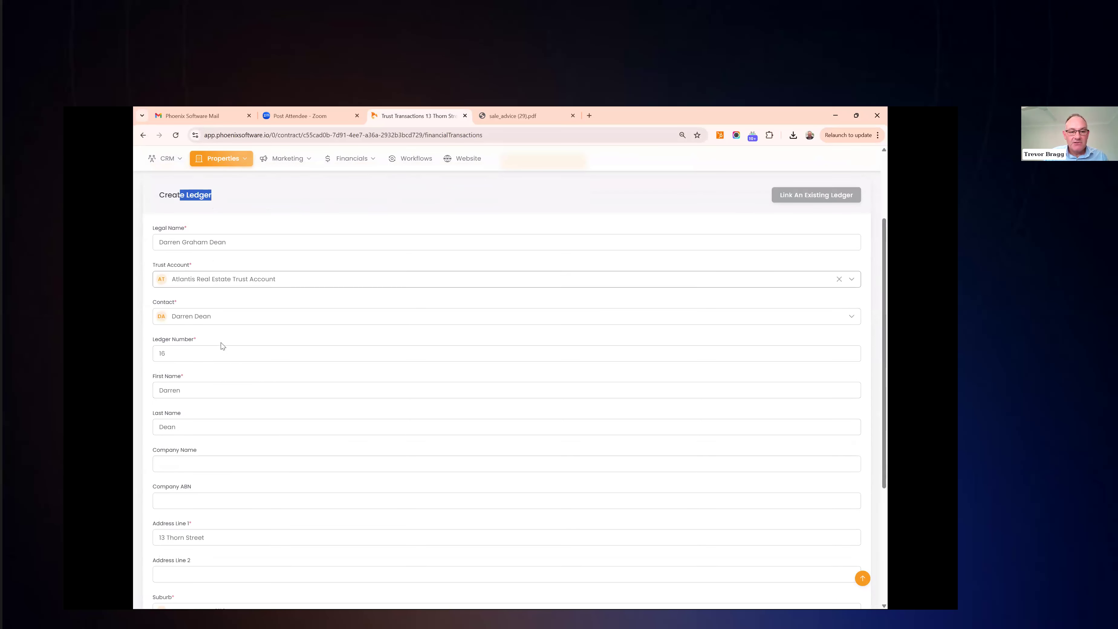
scroll(219, 379, down, 1)
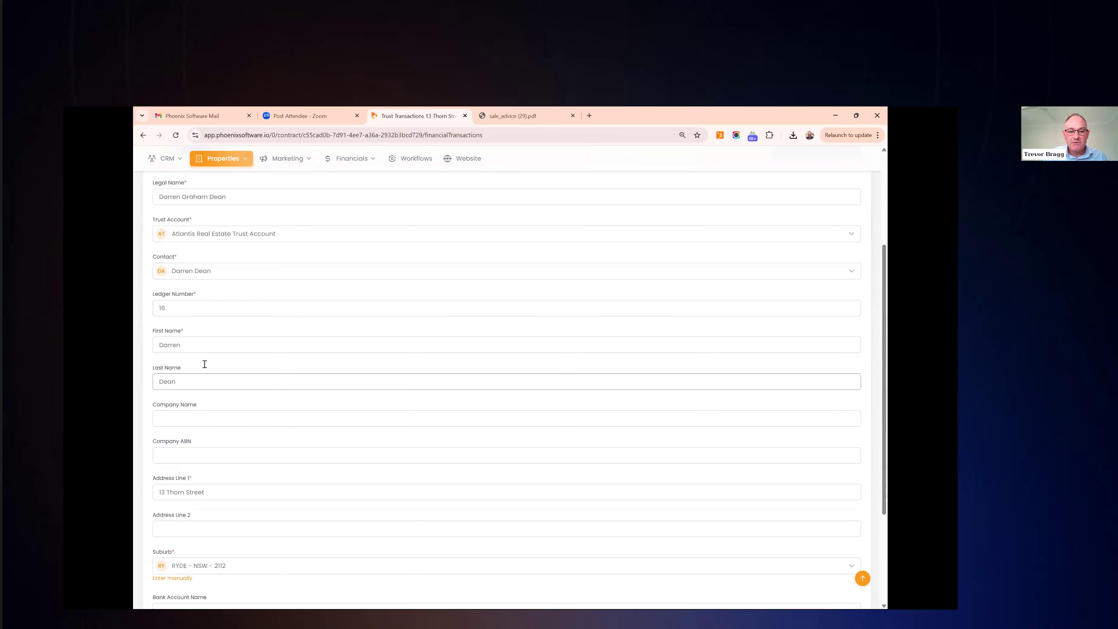
scroll(205, 364, down, 3)
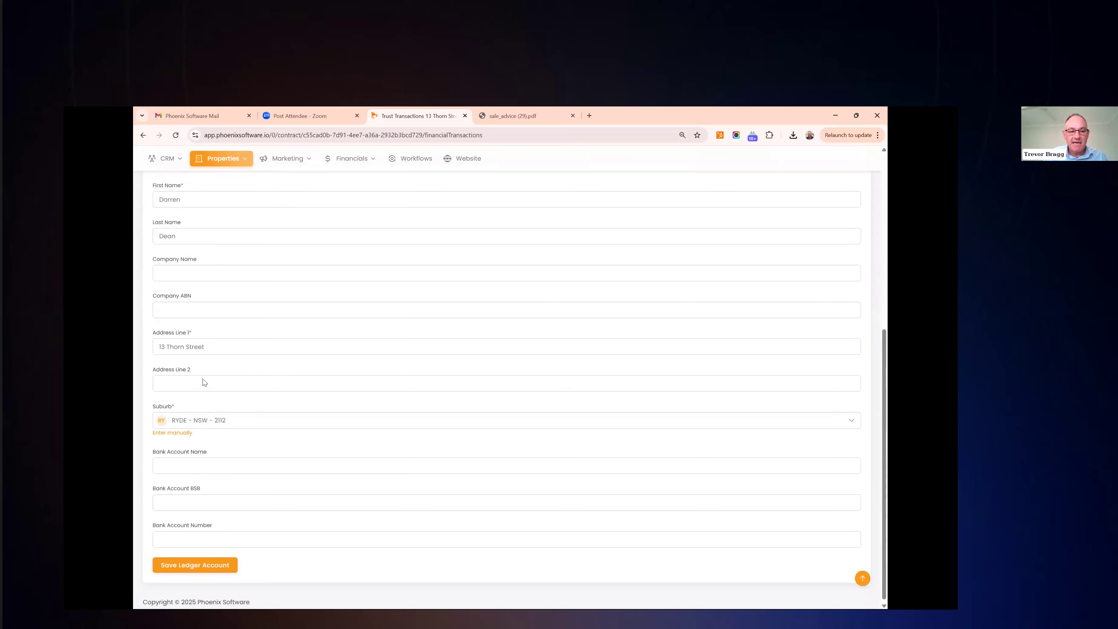
Save the vendor's ledger account with its bank account name, BSB and account number
click(204, 460)
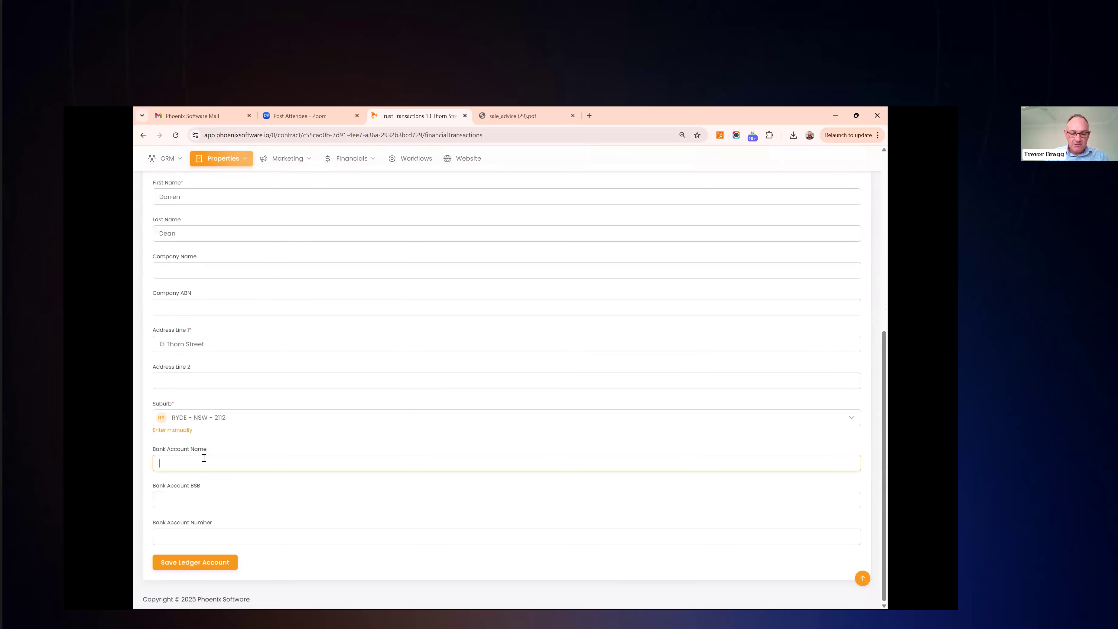
text(D dean)
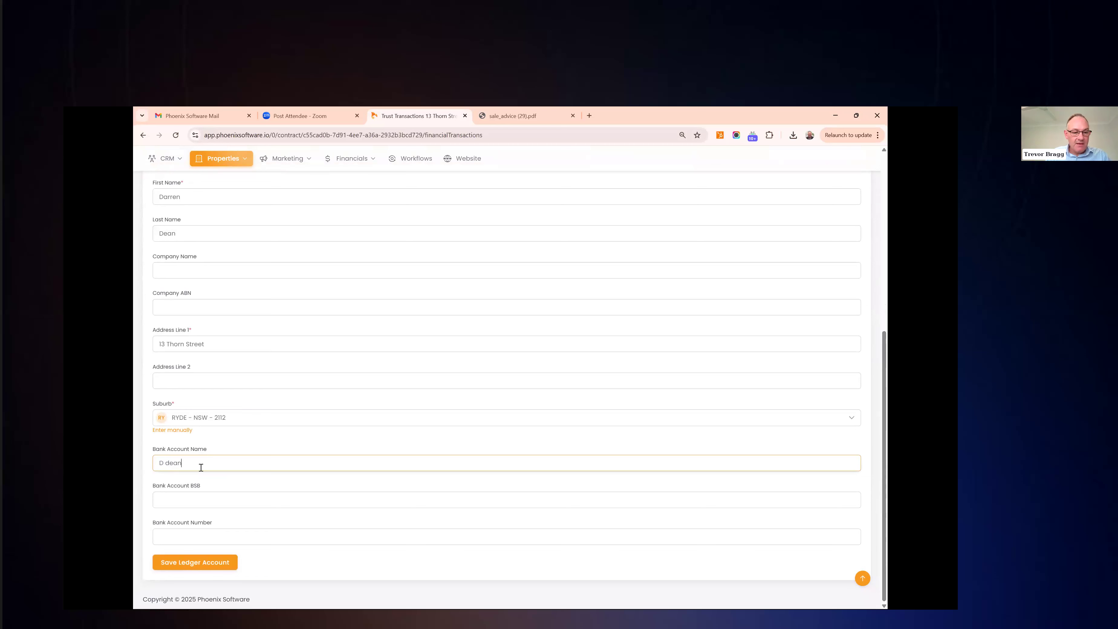
click(196, 497)
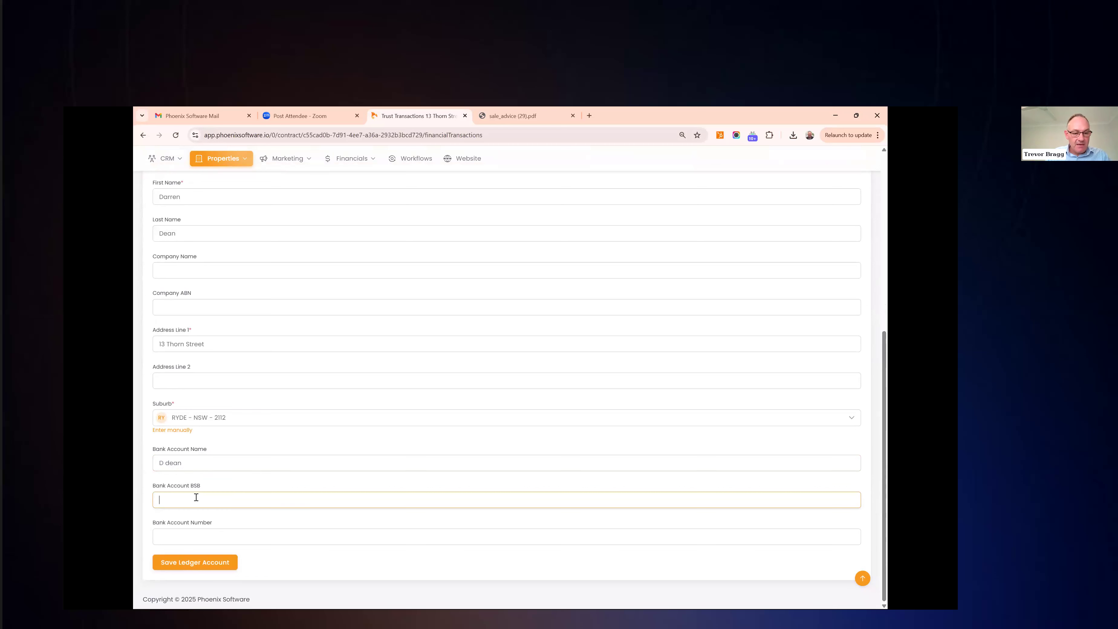
text(00000)
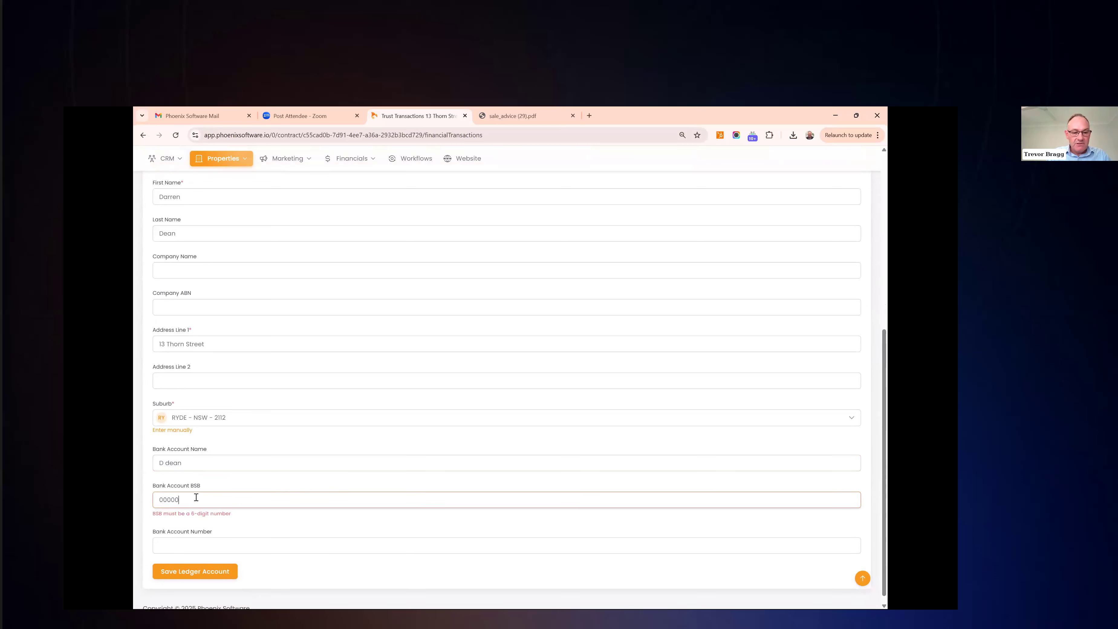
text(0)
click(203, 533)
text(123456)
click(202, 565)
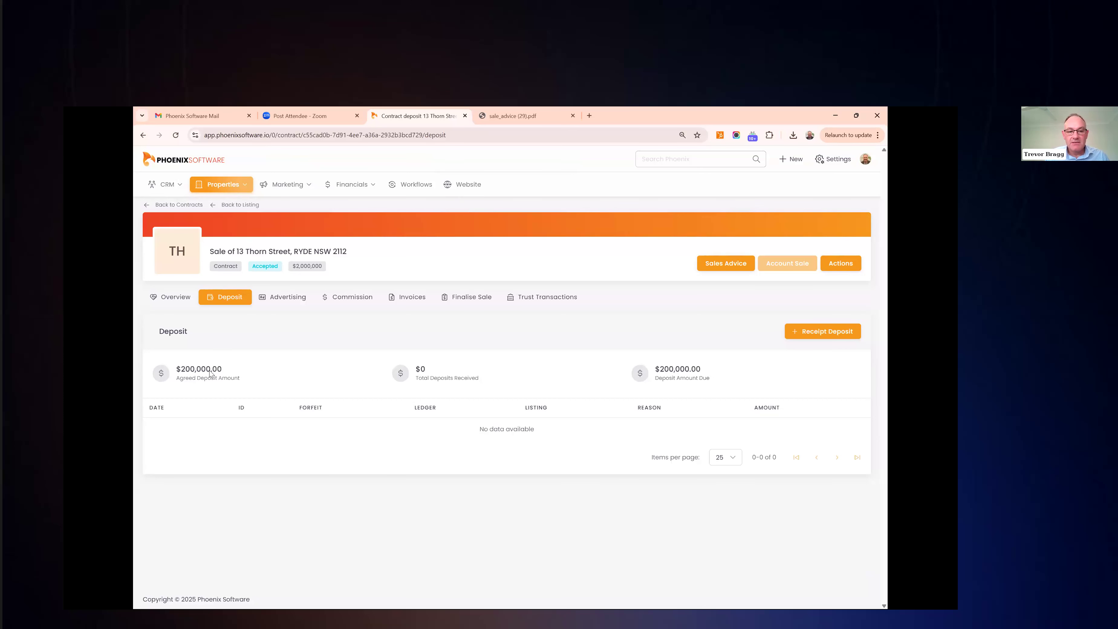
Receipt a $20,000 deposit, correcting the prefilled amount from 200000 to 20000
click(826, 335)
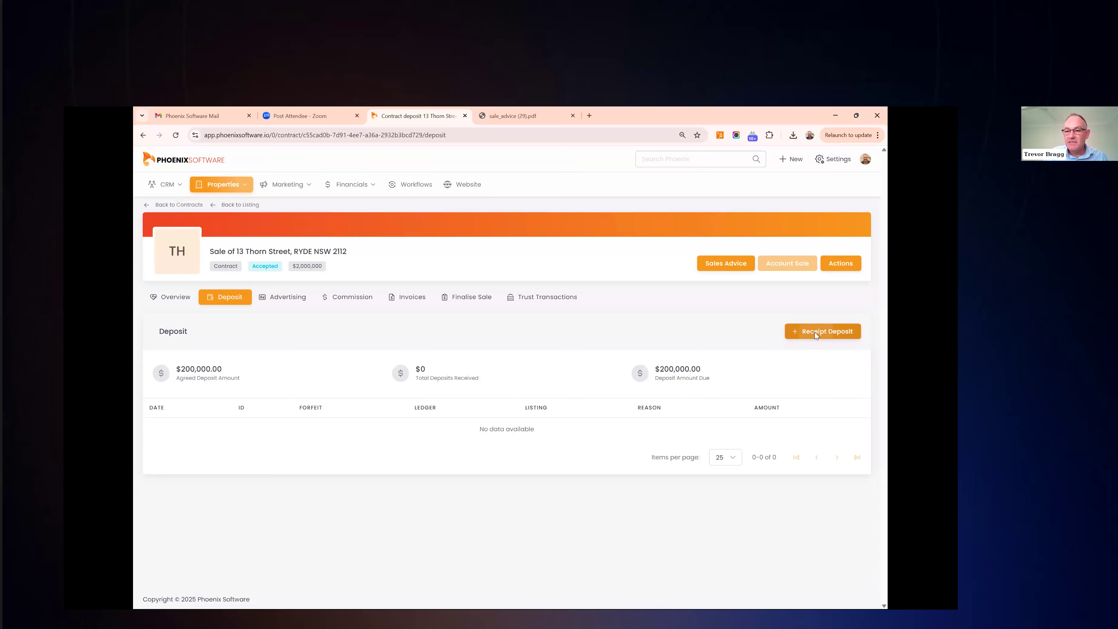
click(813, 332)
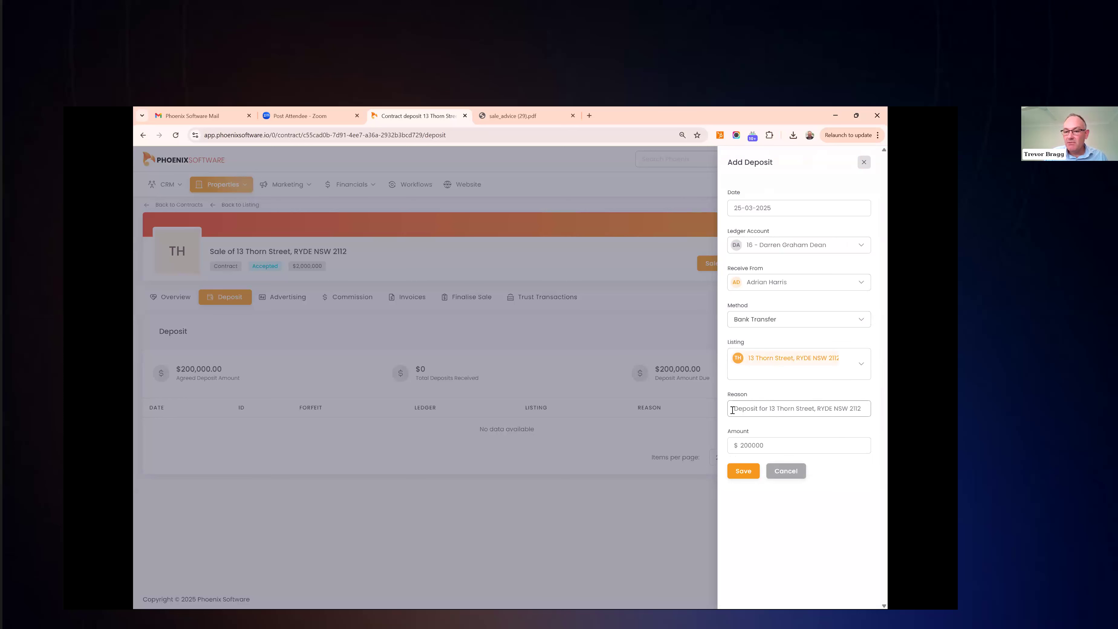
drag(760, 445, 767, 447)
key(BackSpace)
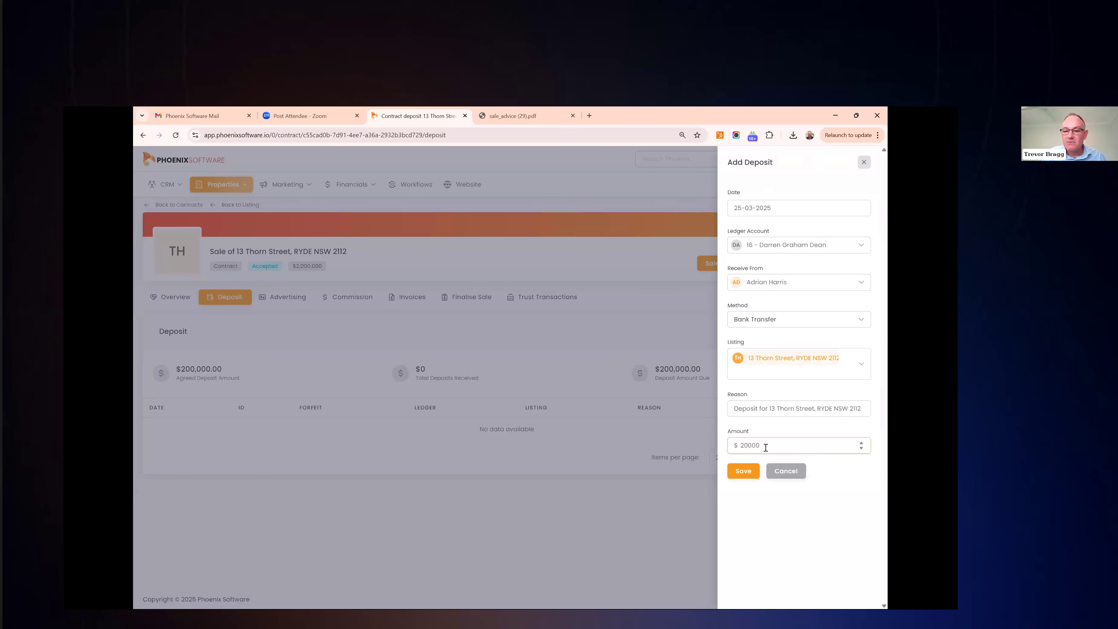
click(743, 471)
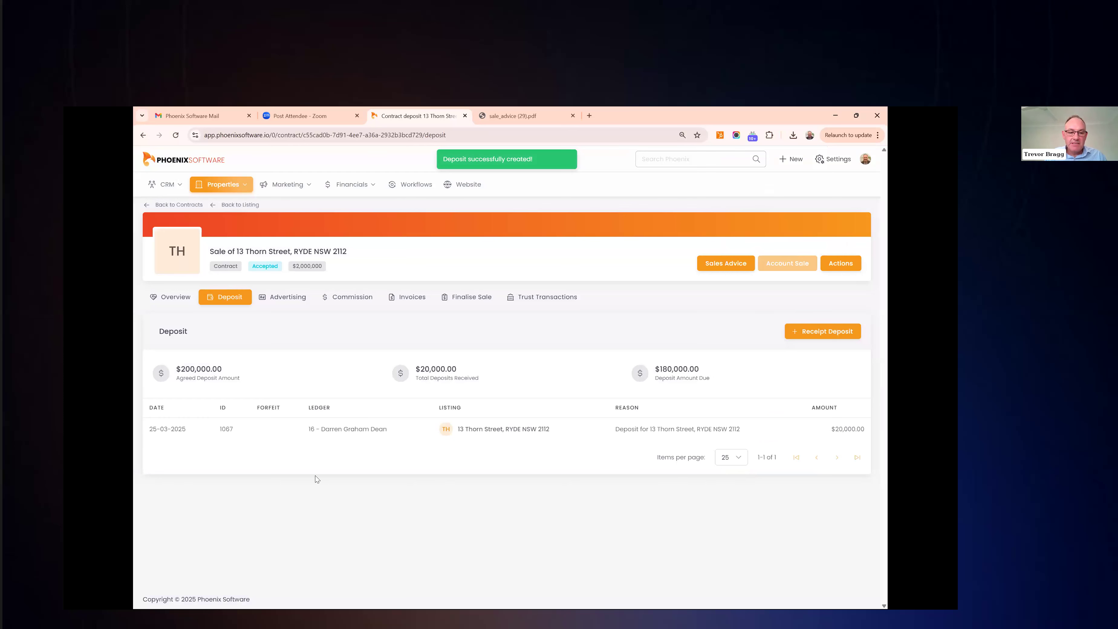
mouse_move(223, 428)
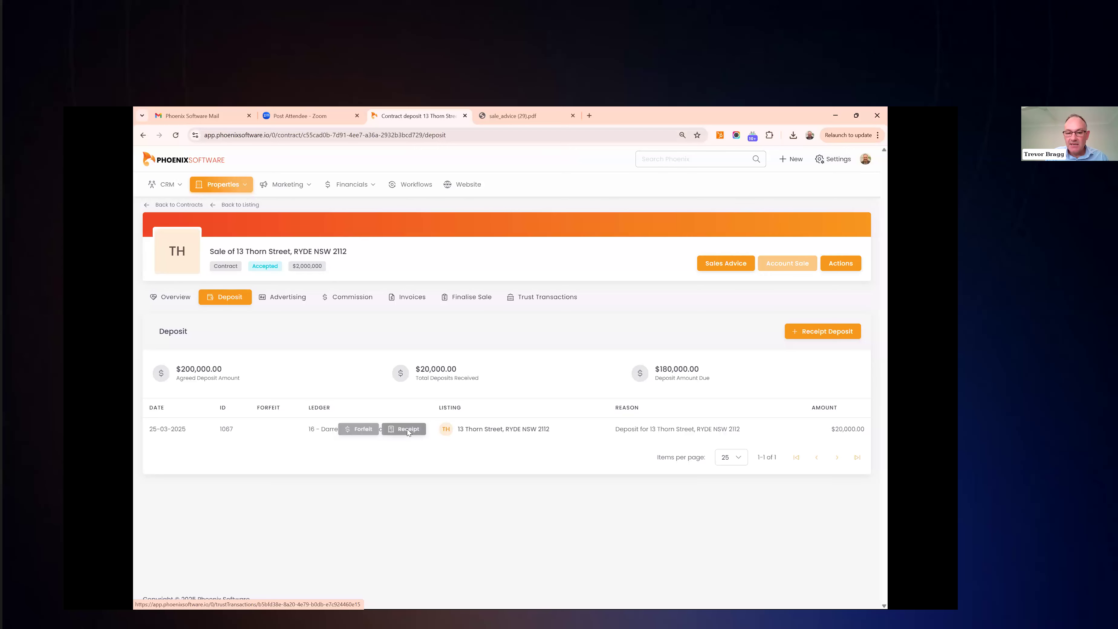
Open the deposit's trust receipt and draft an email from the Sales - Deposit Trust Receipt template
click(407, 429)
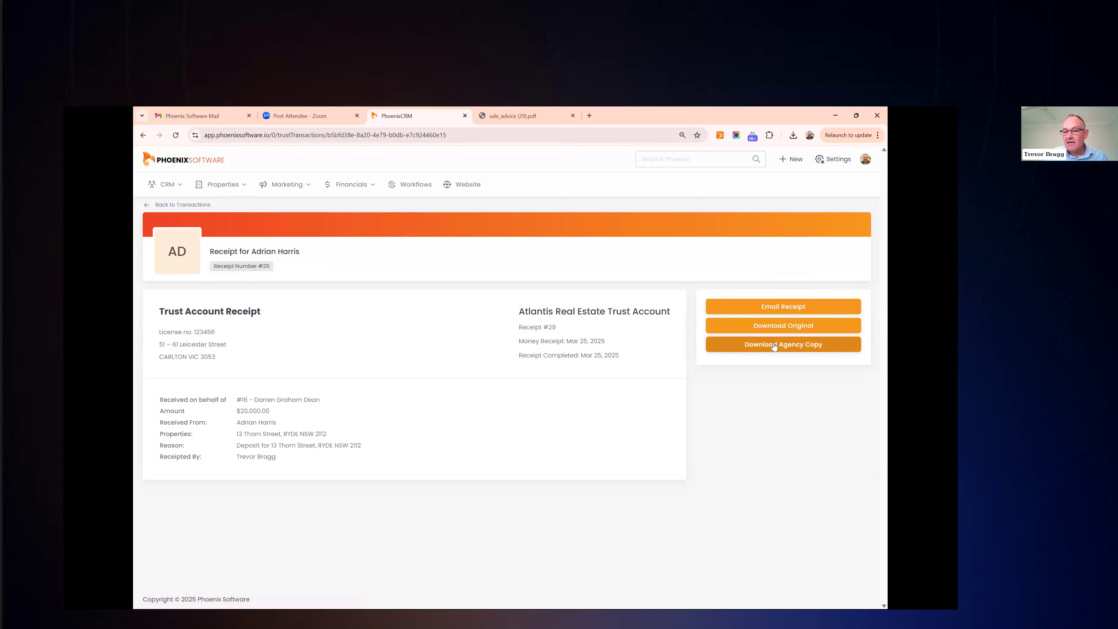
click(774, 308)
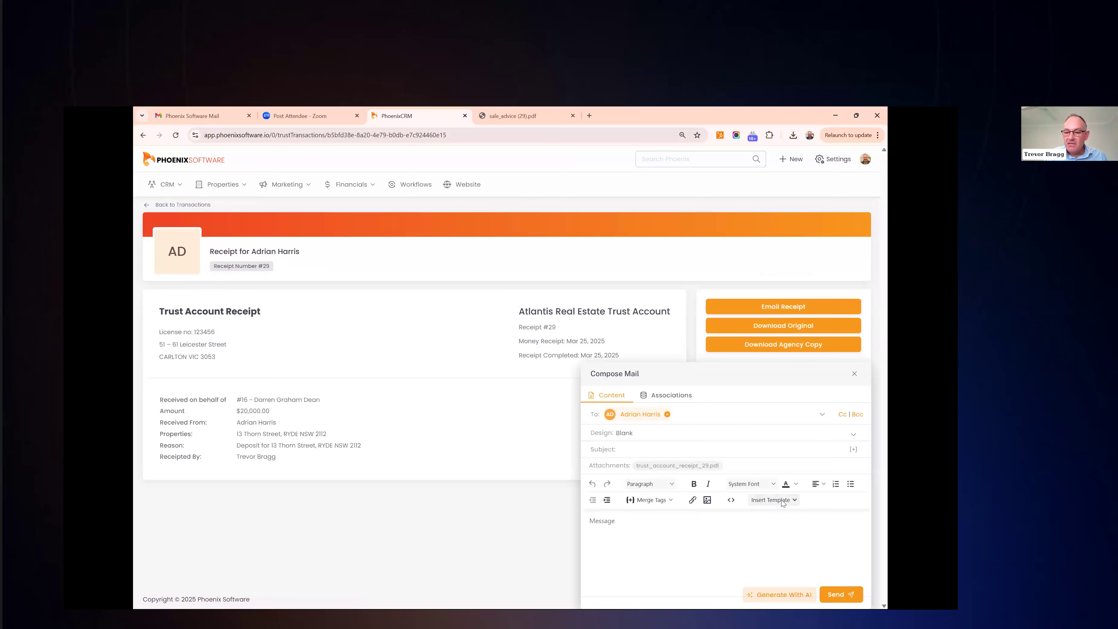
click(782, 503)
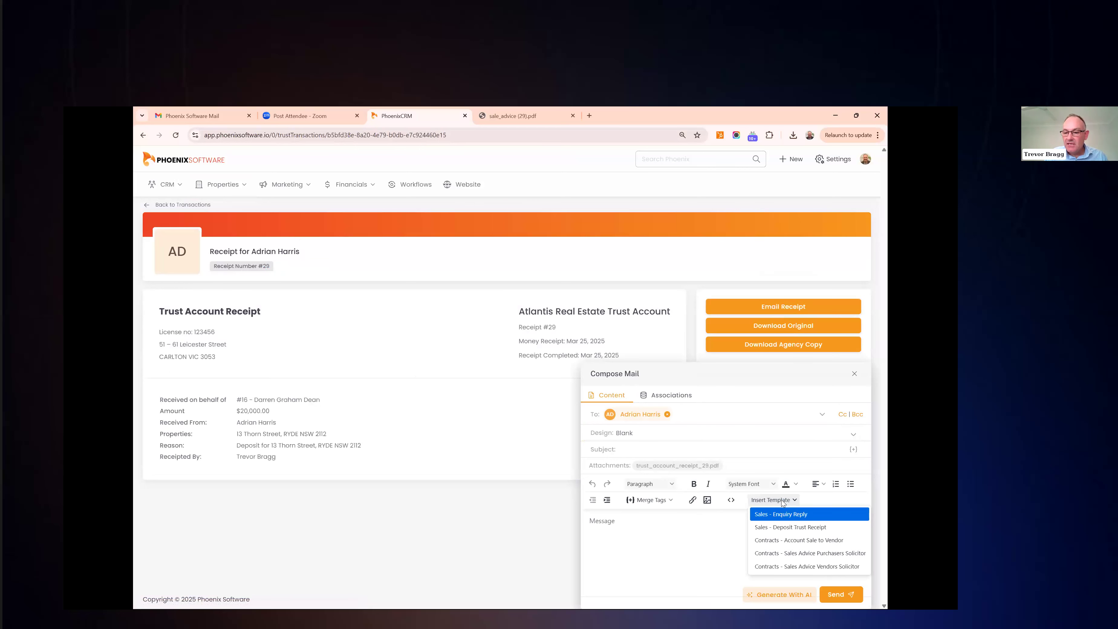
click(789, 526)
Look over the drafted email, then go back to the sale contract's deposits
scroll(684, 527, down, 1)
scroll(678, 528, up, 1)
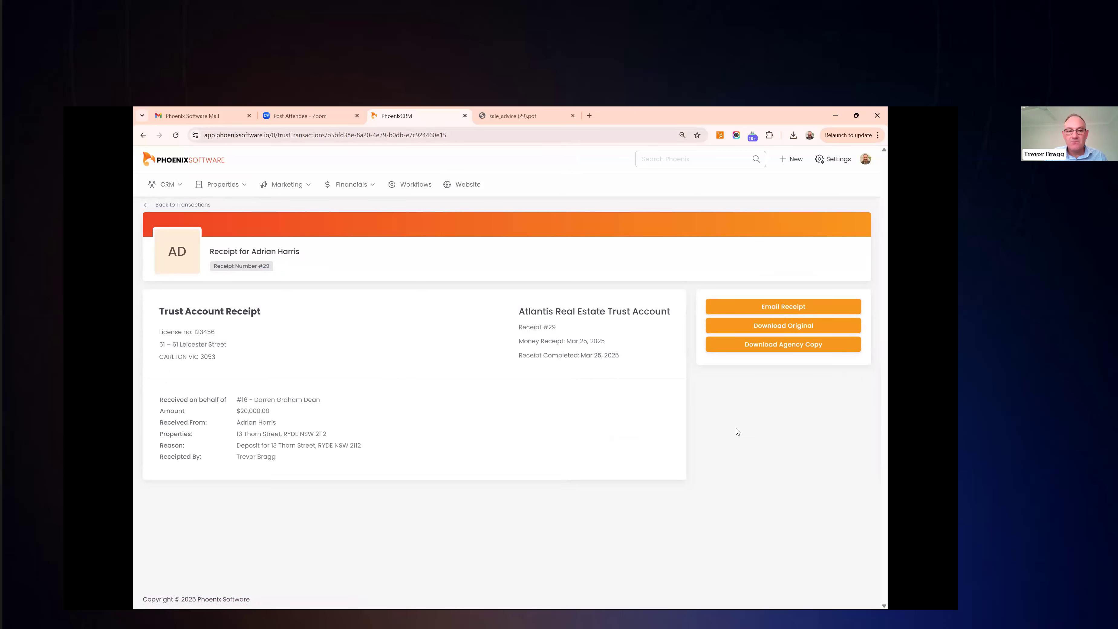
click(144, 135)
mouse_move(342, 418)
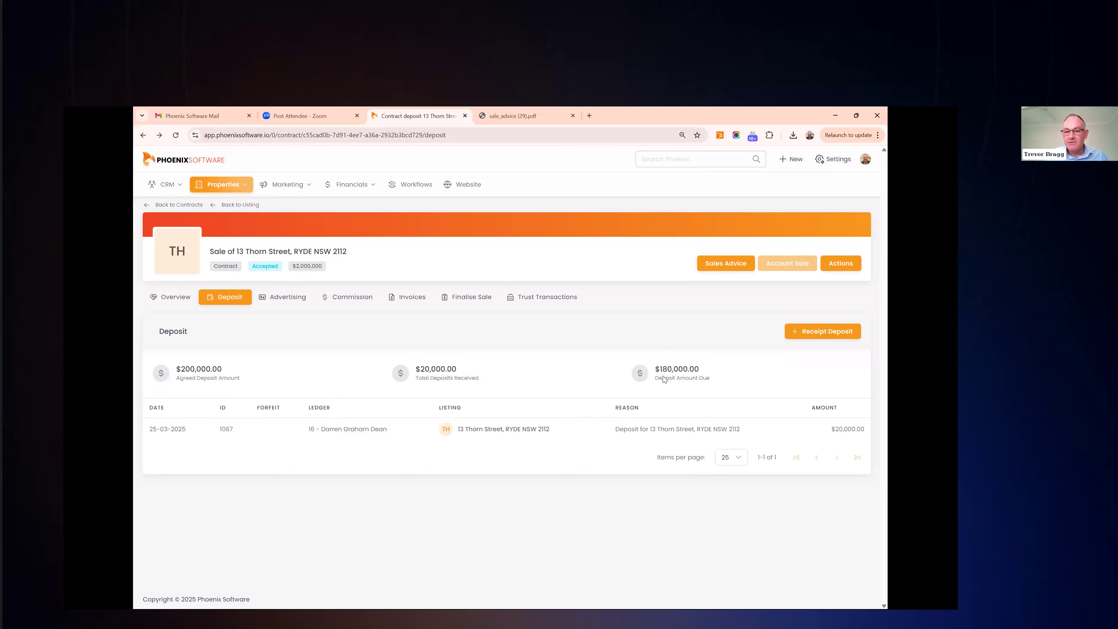
click(809, 337)
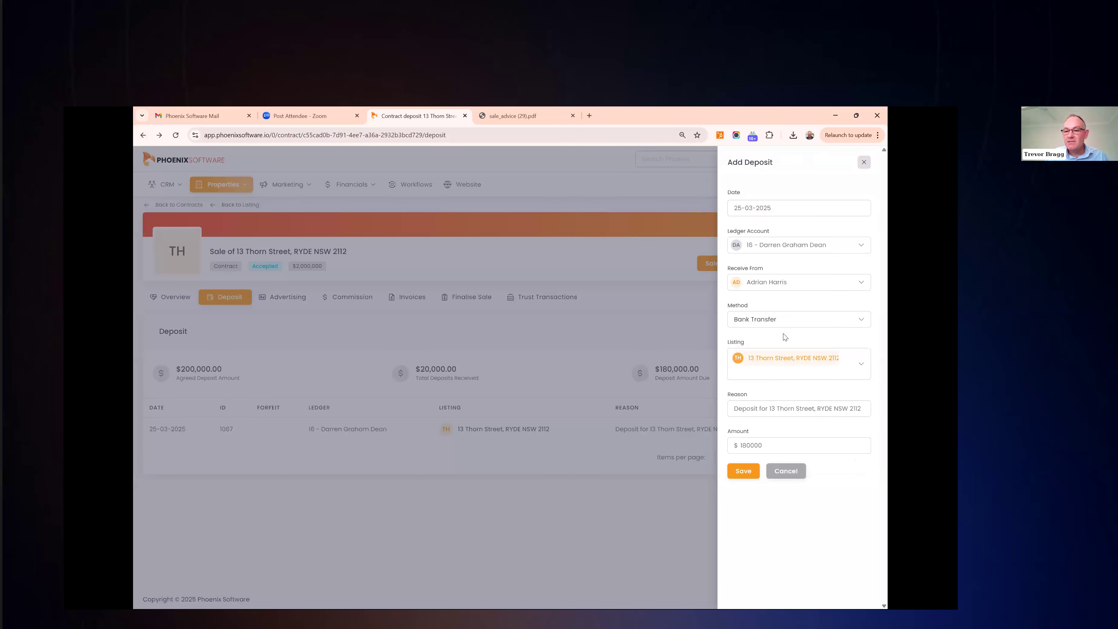
drag(764, 444, 739, 444)
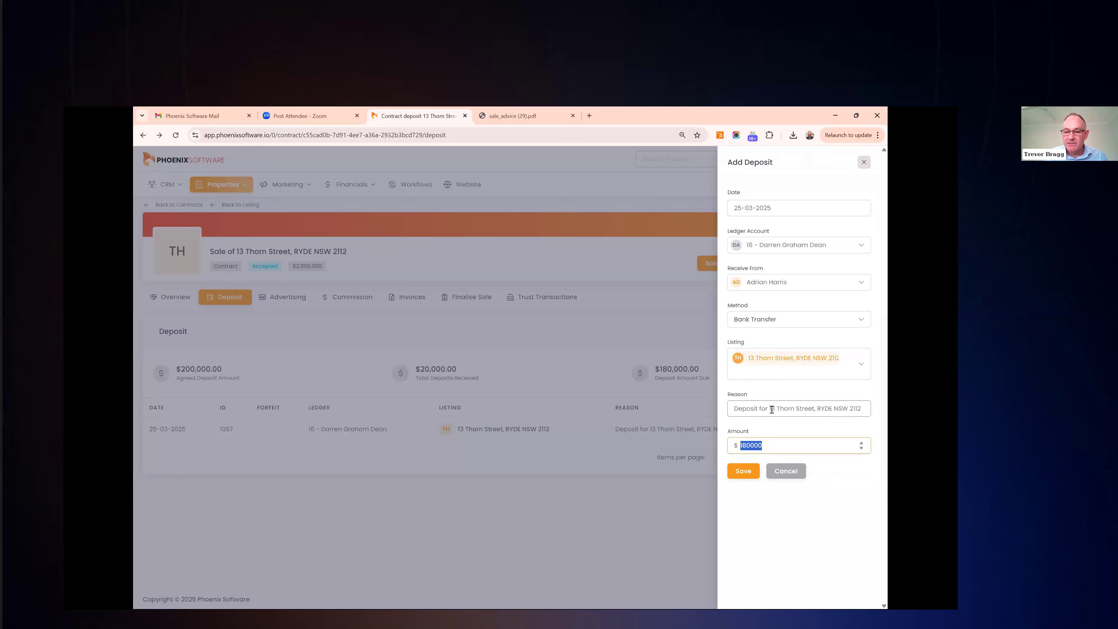
click(751, 474)
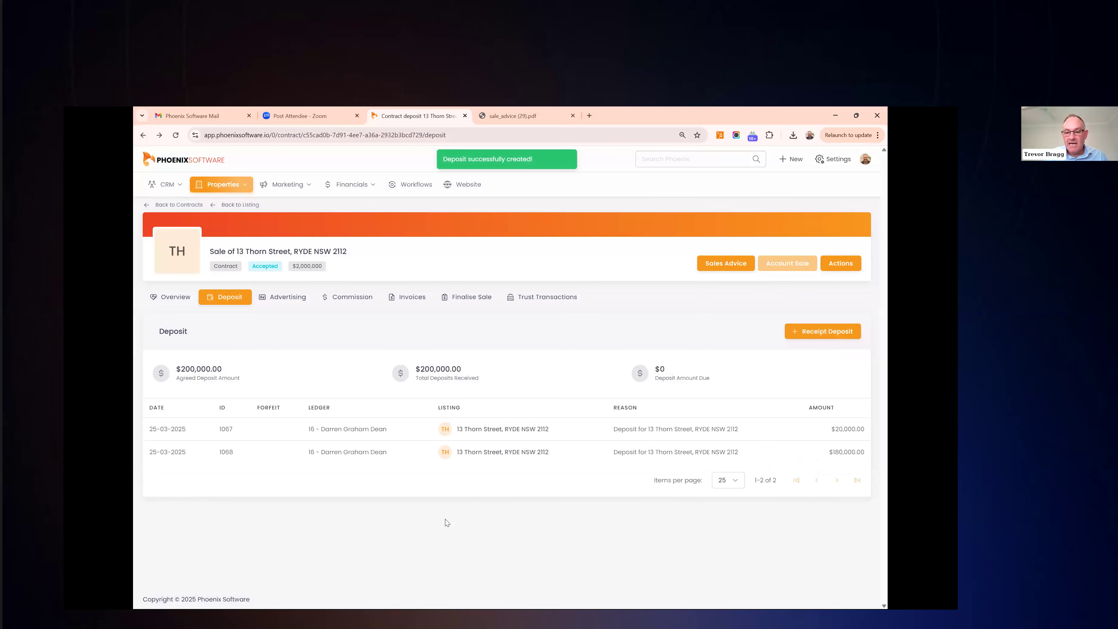
mouse_move(417, 456)
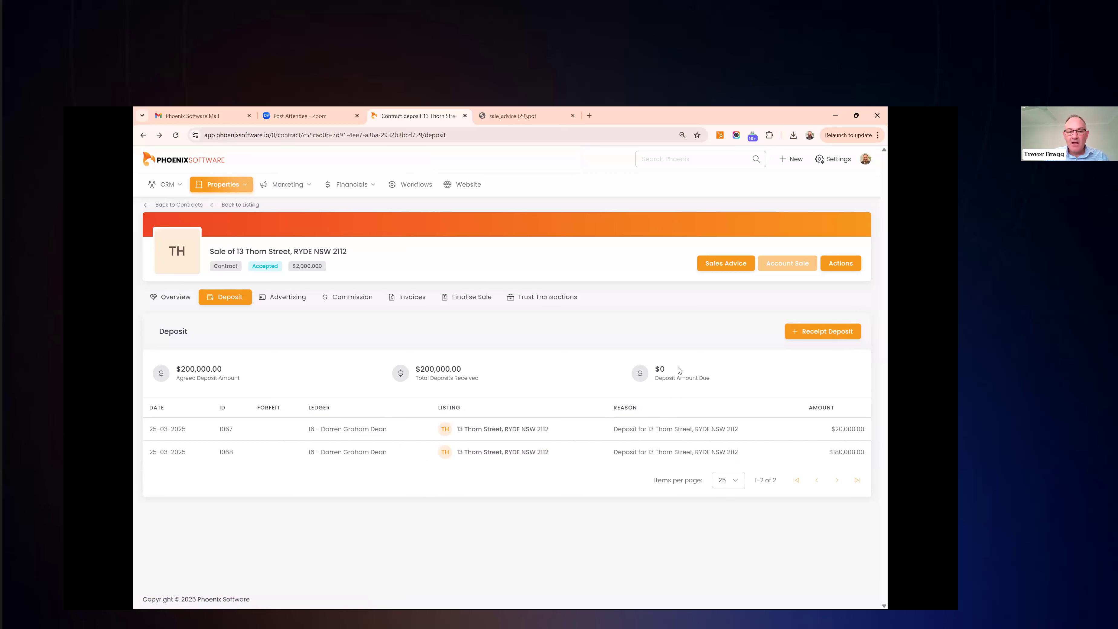
Show the contract's Commission page with $40,000 gross commission ex GST and scroll to the expense sections
click(360, 298)
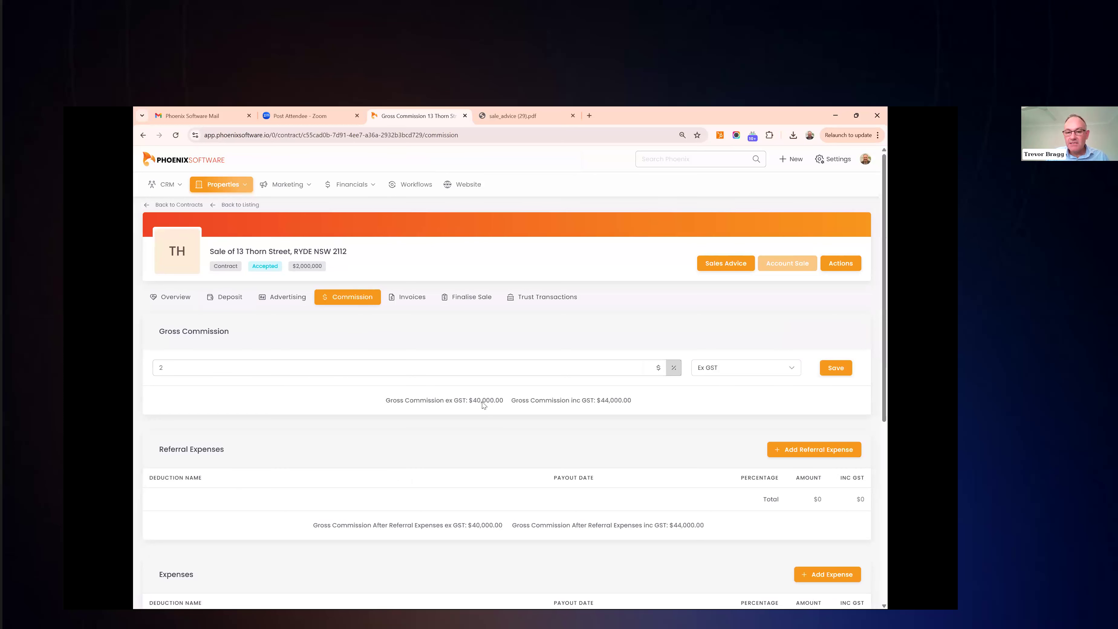
drag(474, 400, 499, 420)
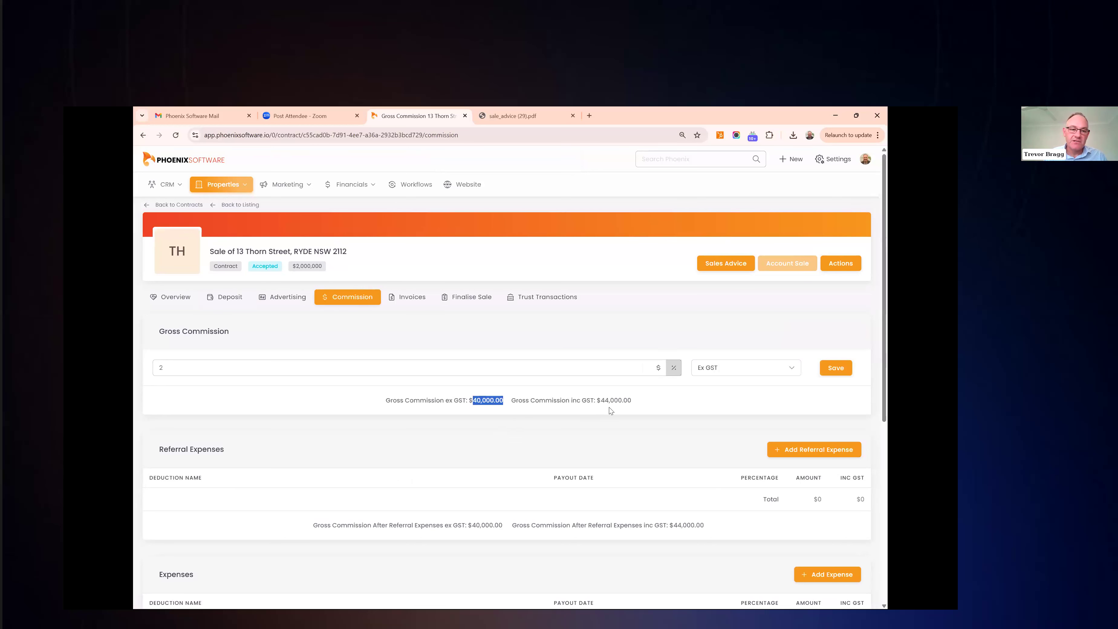
scroll(609, 408, down, 3)
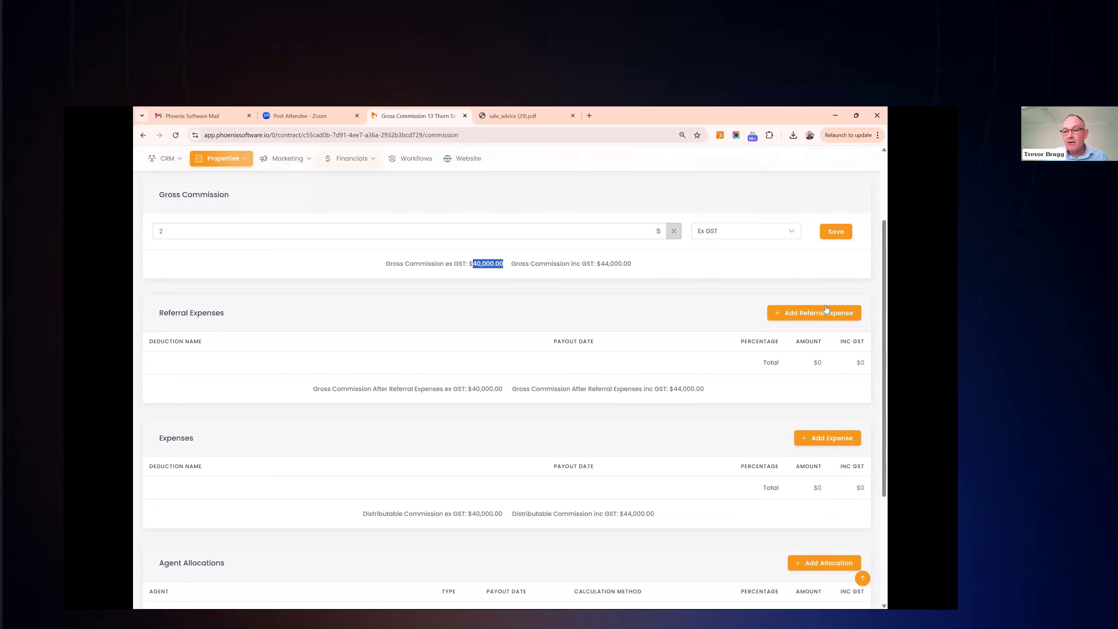
Add a 10% Referral expense payable at settlement, reducing net commission to $36,000
click(814, 313)
click(720, 208)
text(Re)
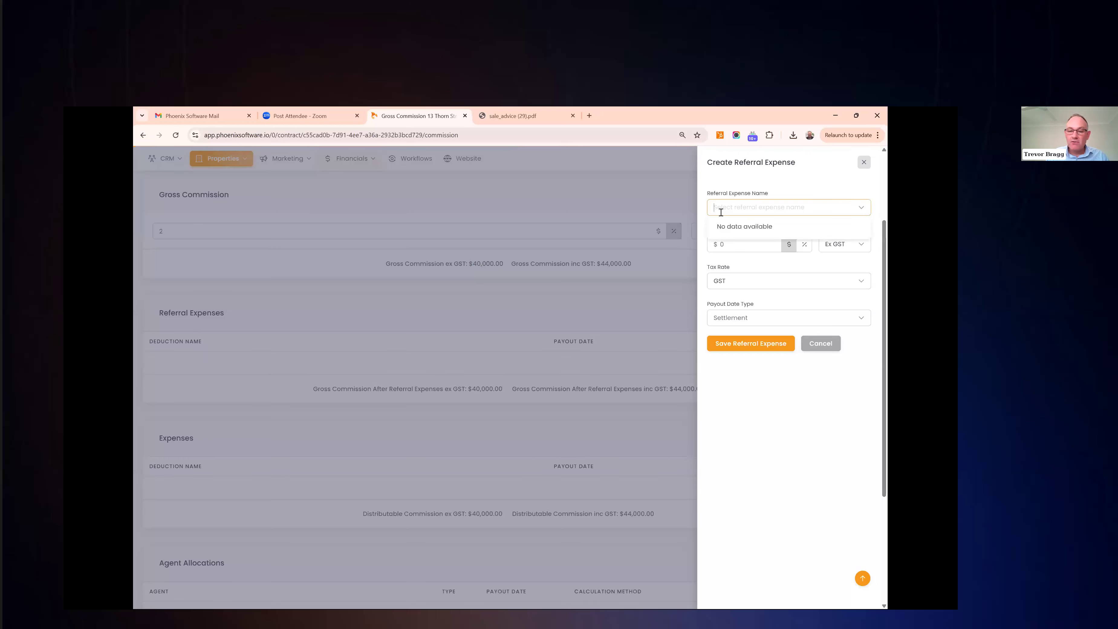
text(ferral)
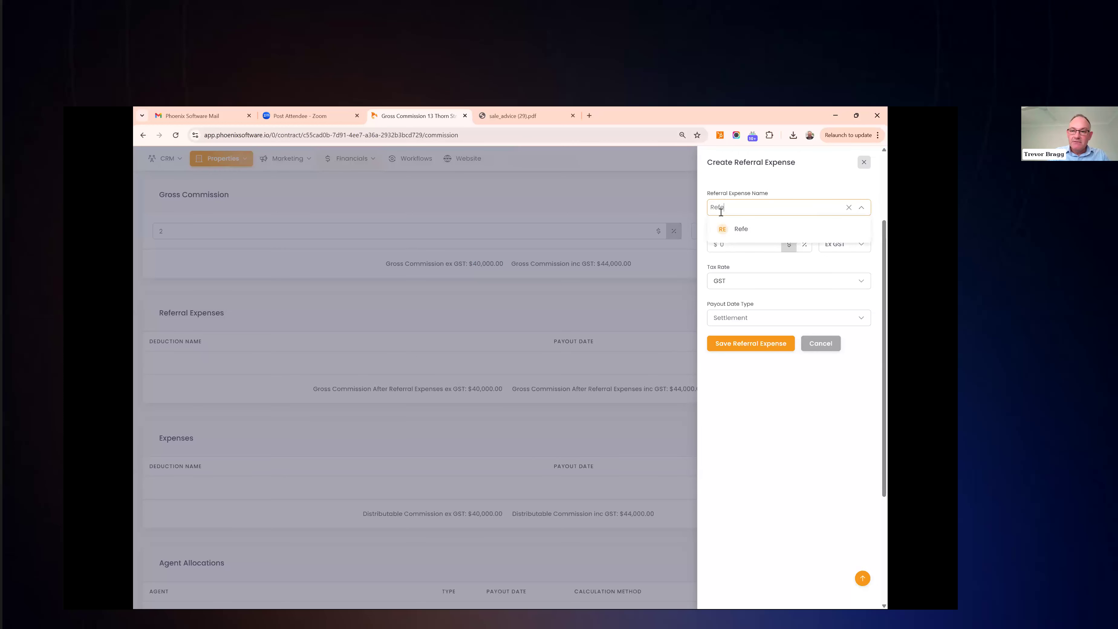
click(733, 229)
double_click(721, 246)
text(10)
click(805, 250)
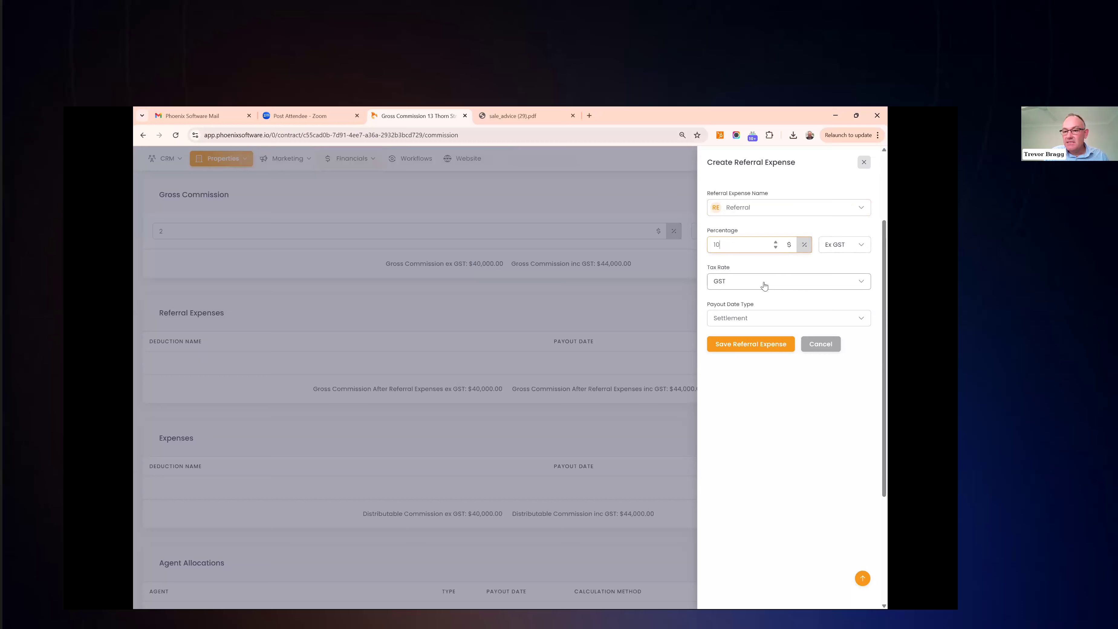
click(749, 320)
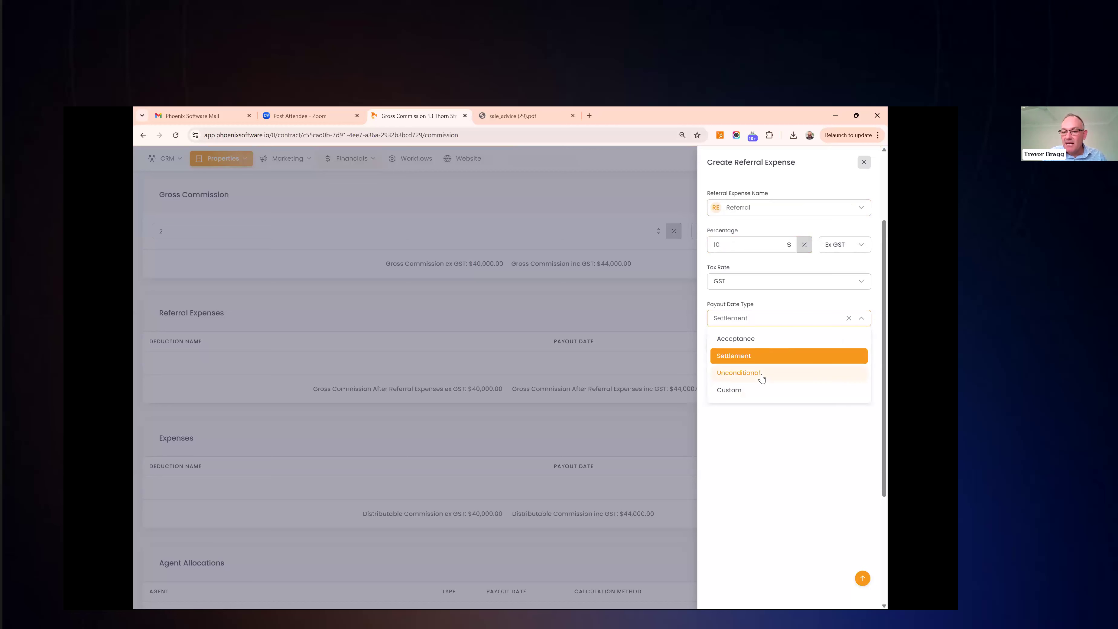
click(757, 358)
click(752, 348)
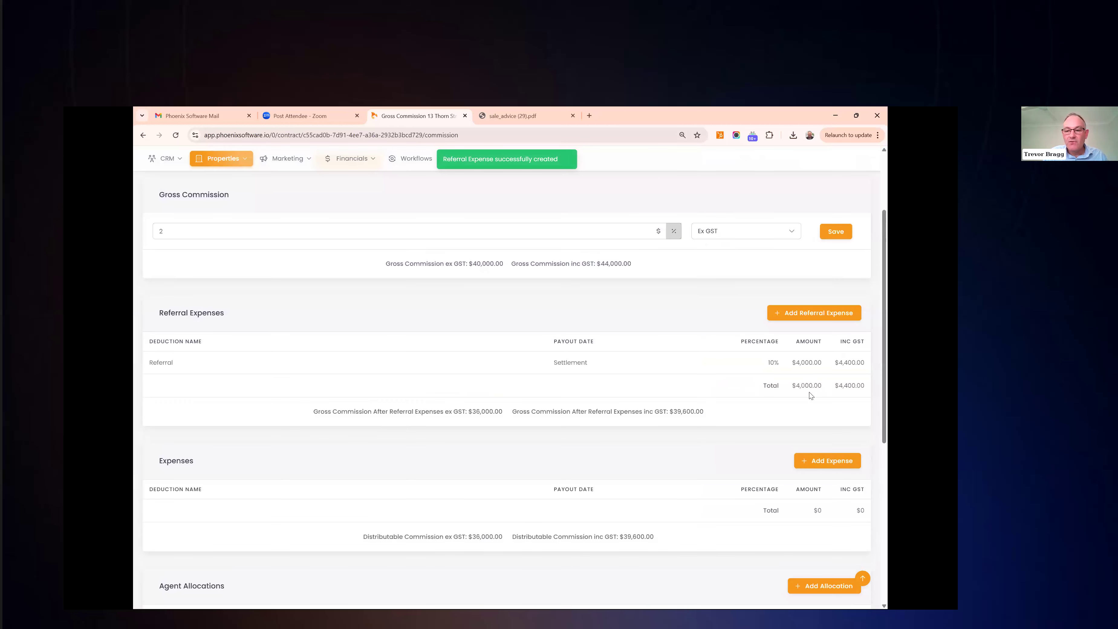
Start a new agent allocation from the Agent Allocations section
scroll(726, 359, down, 2)
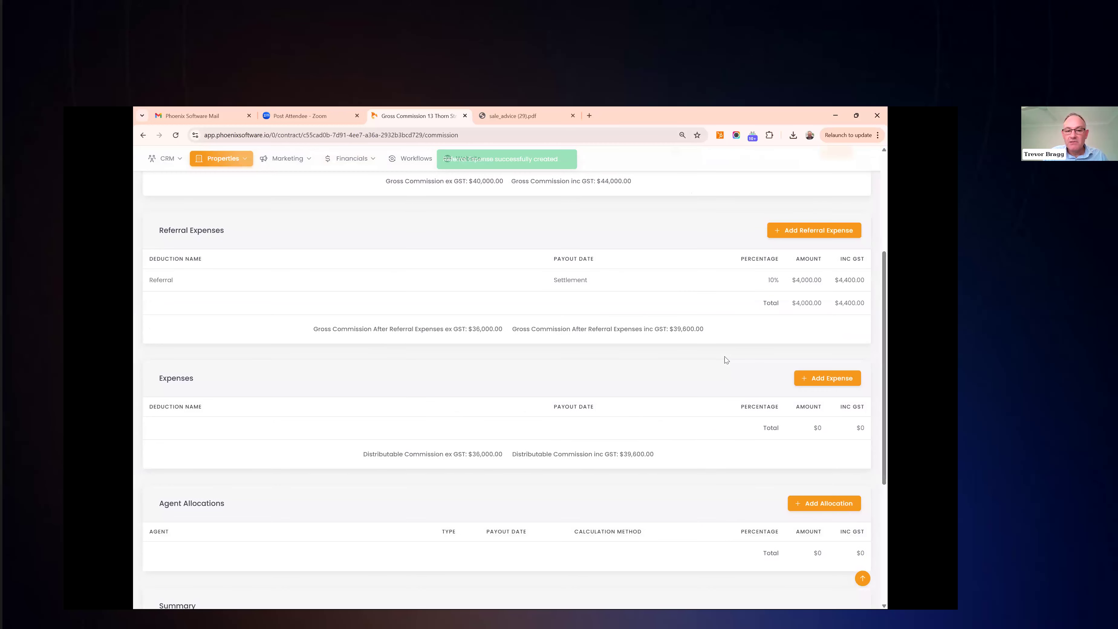
scroll(726, 359, down, 3)
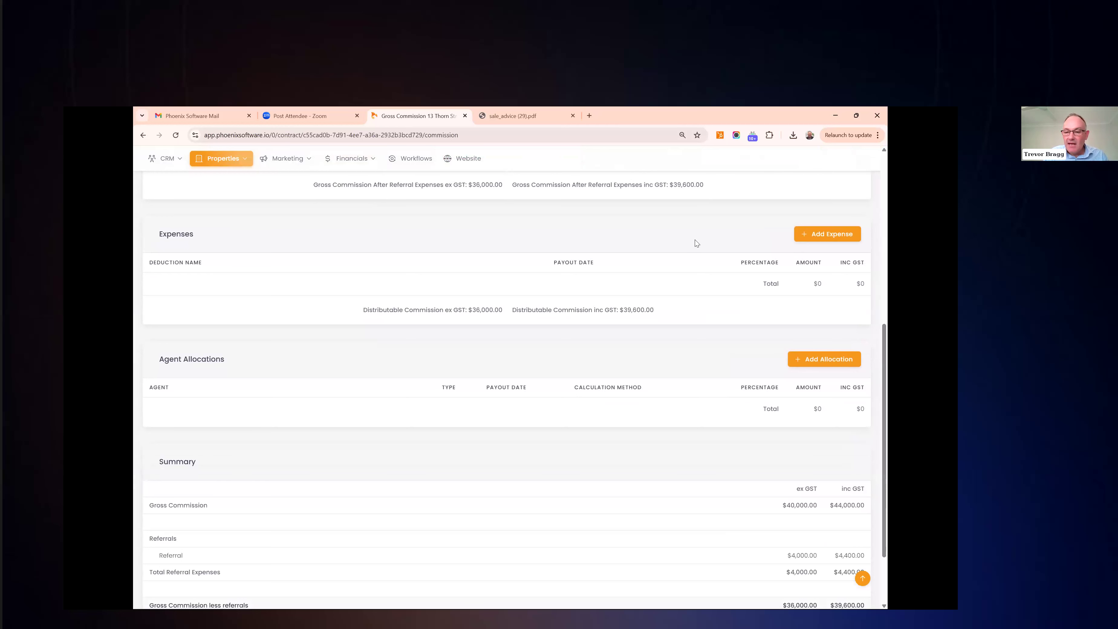
scroll(694, 241, down, 2)
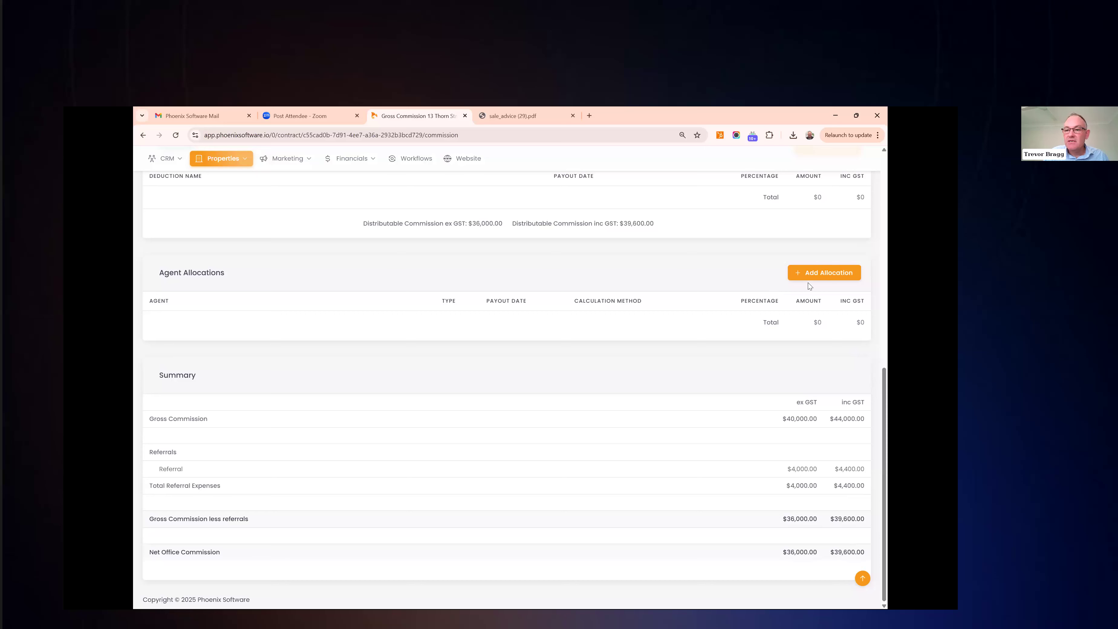
click(815, 276)
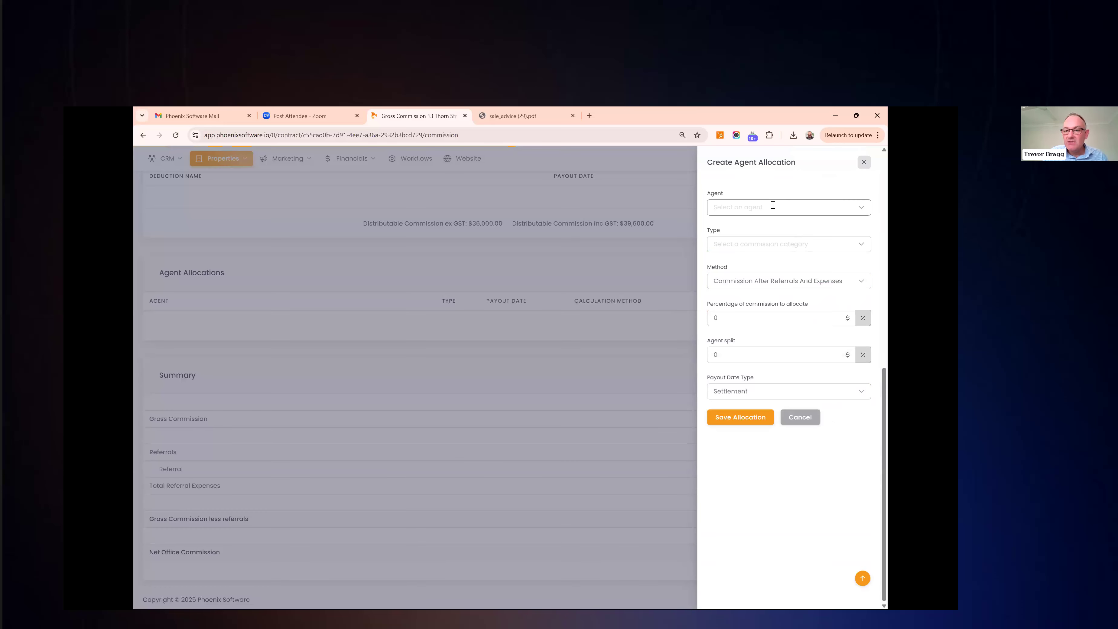
Choose the agent, allocation type Both, and method Commission After Referrals And Expenses
click(773, 206)
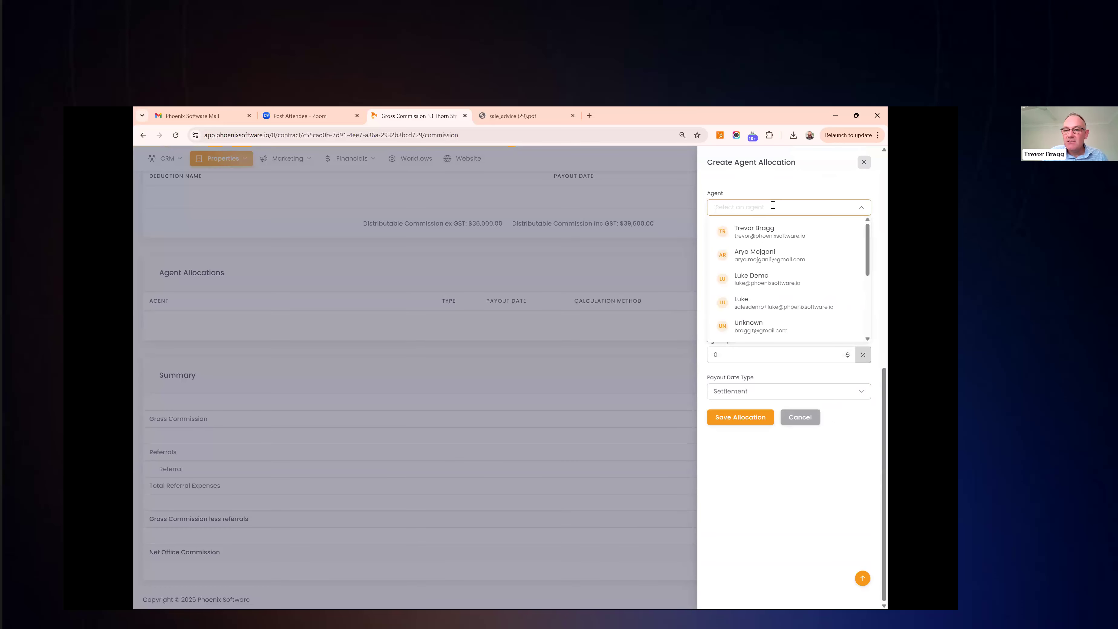
click(750, 255)
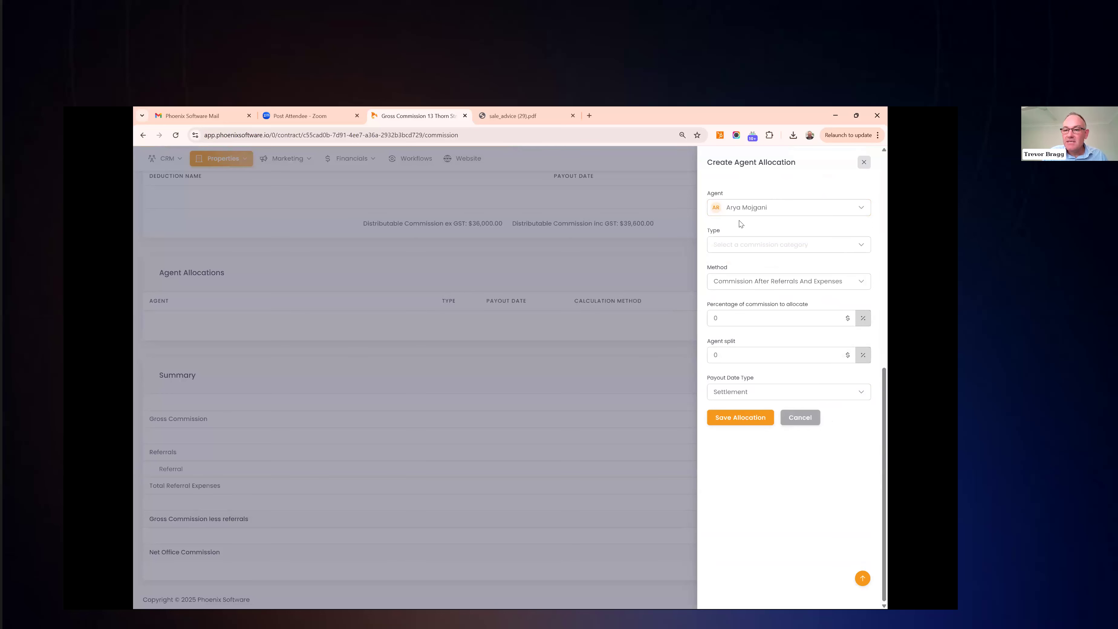
click(763, 244)
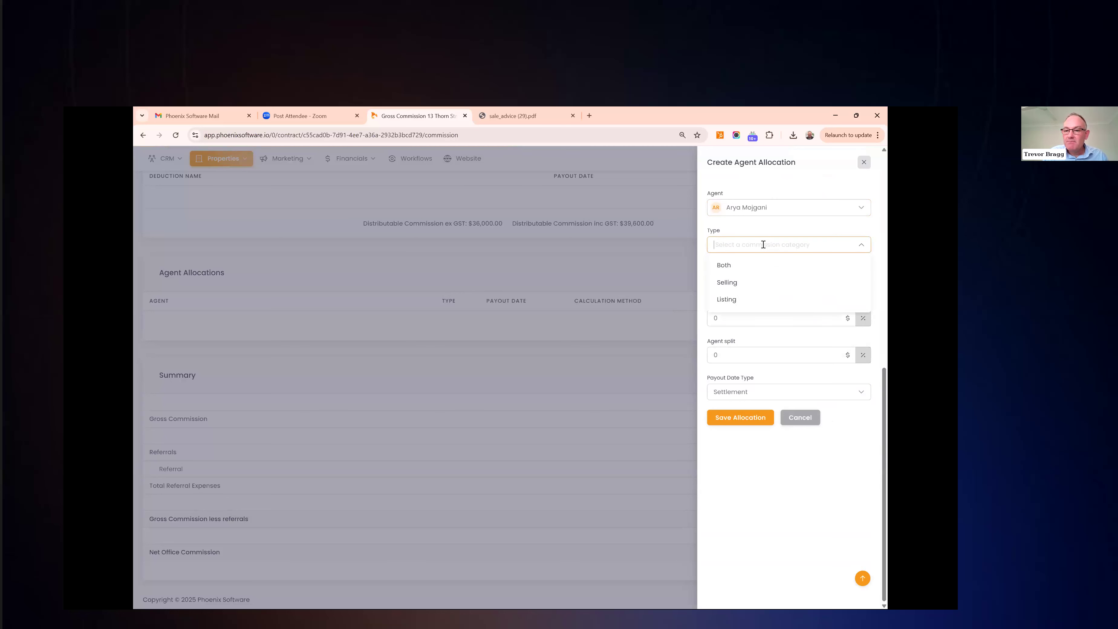
click(774, 265)
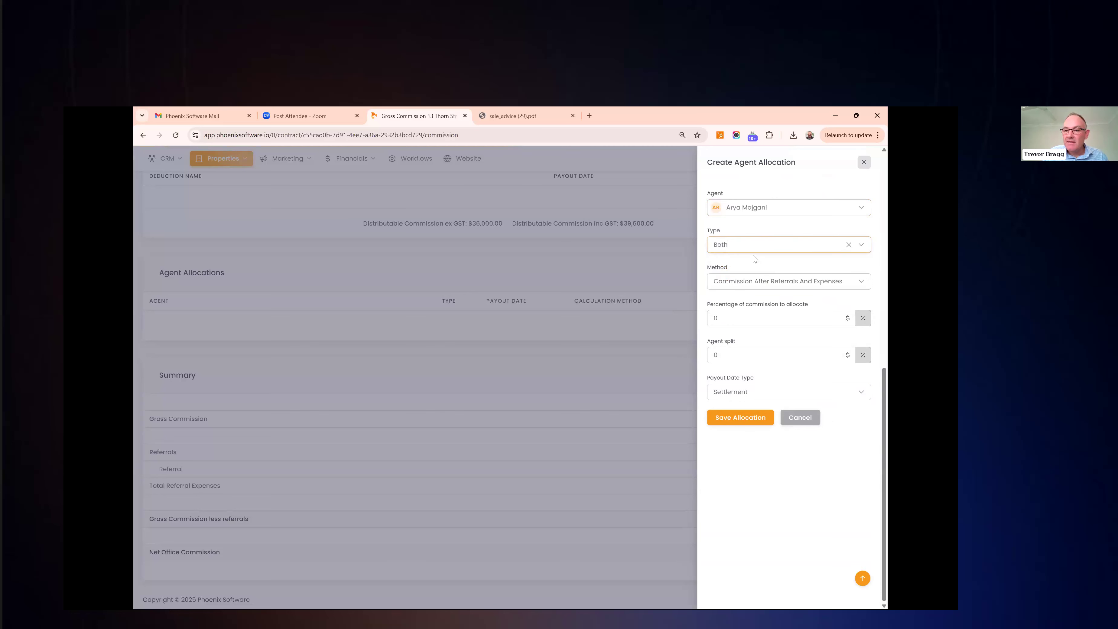
click(839, 284)
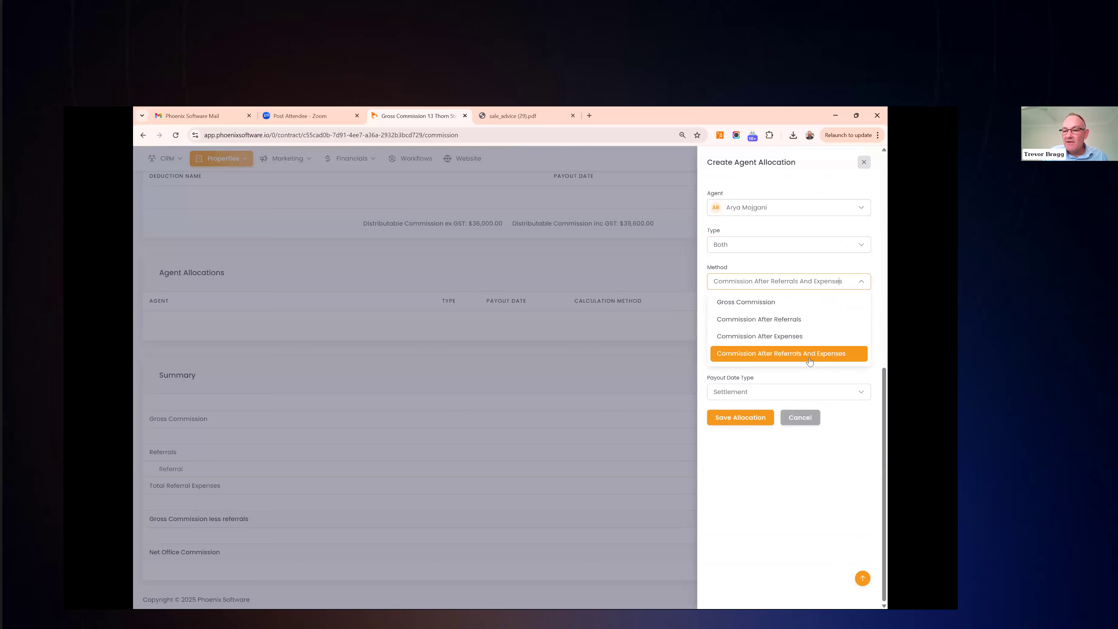
click(833, 358)
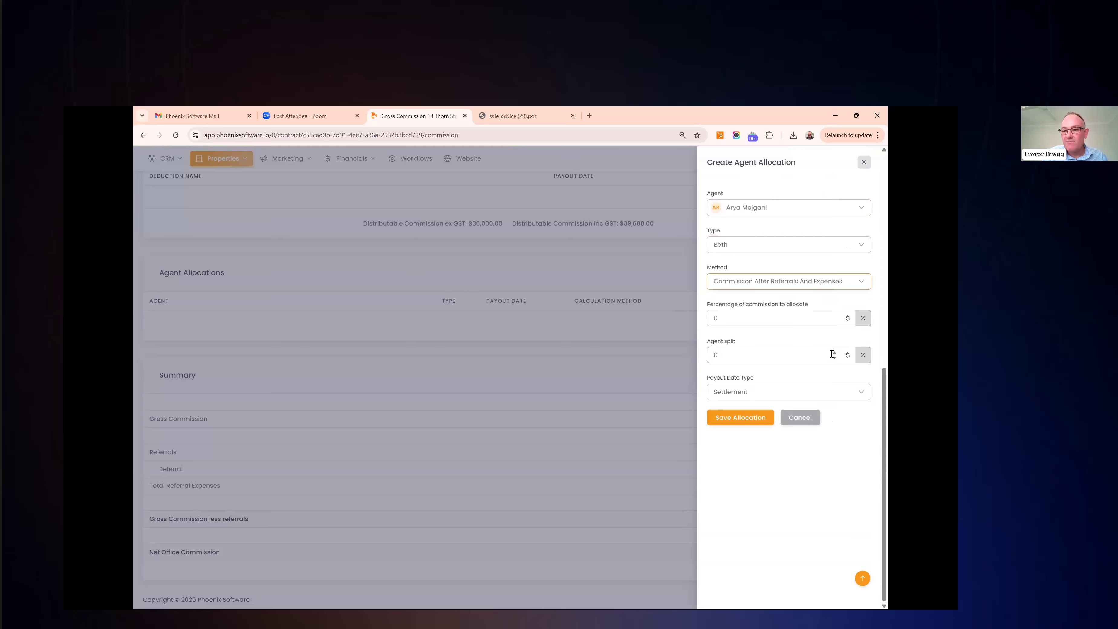
Allocate 50% with a 100% agent split, paid at settlement, and save the allocation
click(718, 315)
text(50)
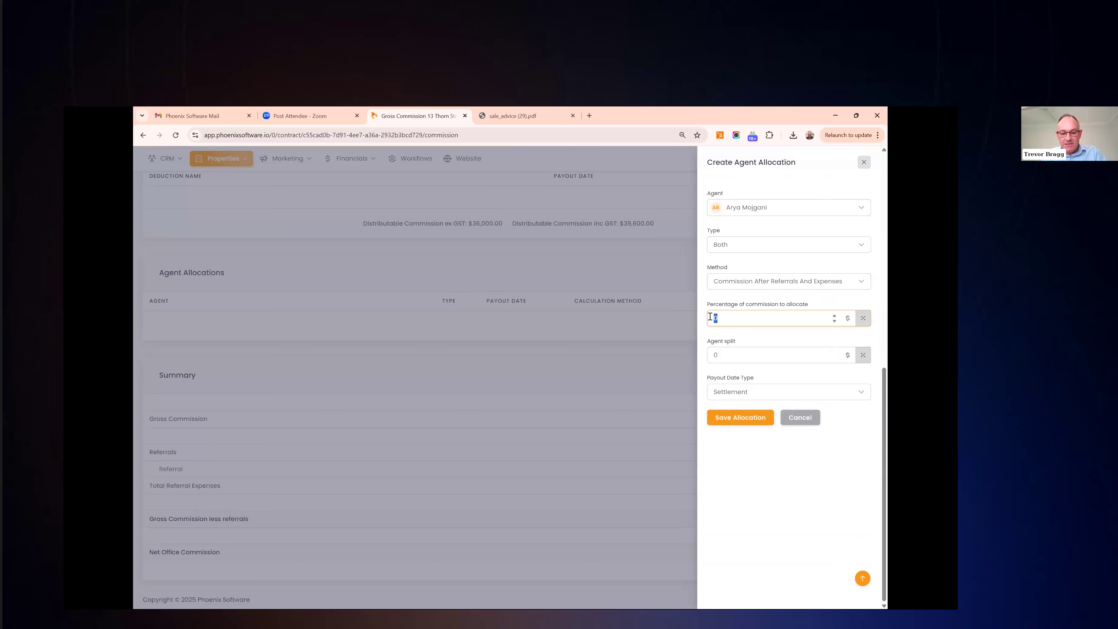
click(735, 334)
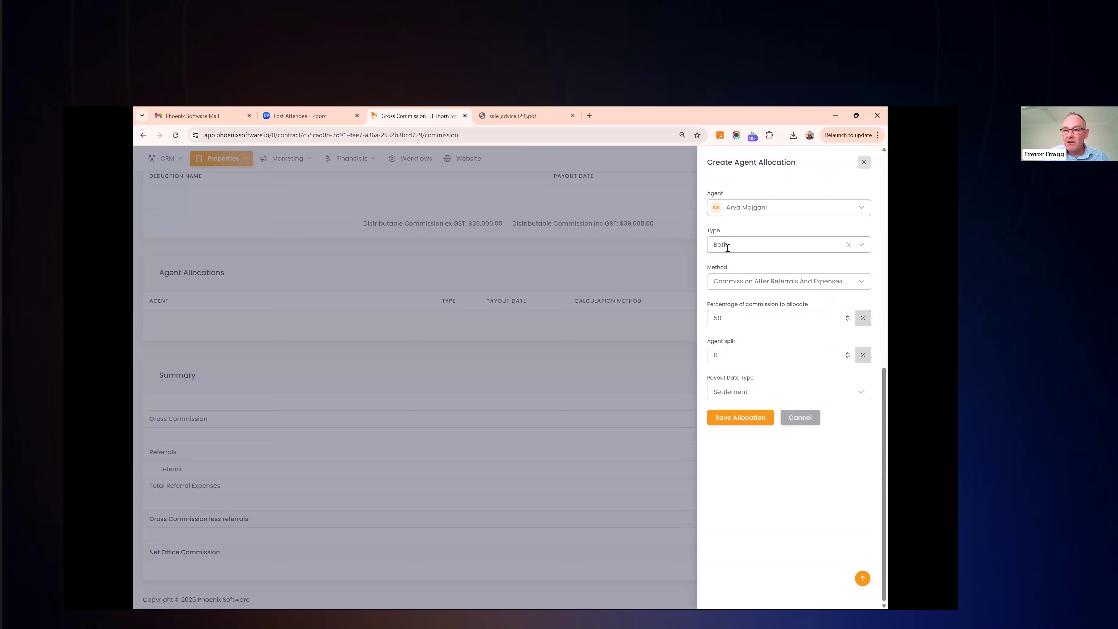
click(734, 349)
text(100)
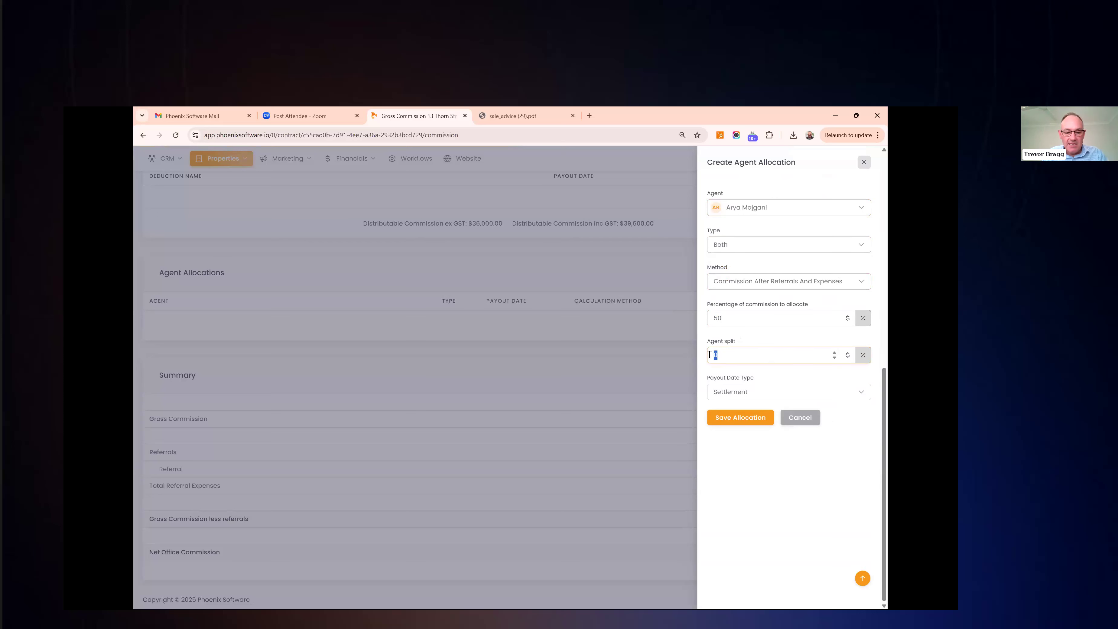
click(756, 344)
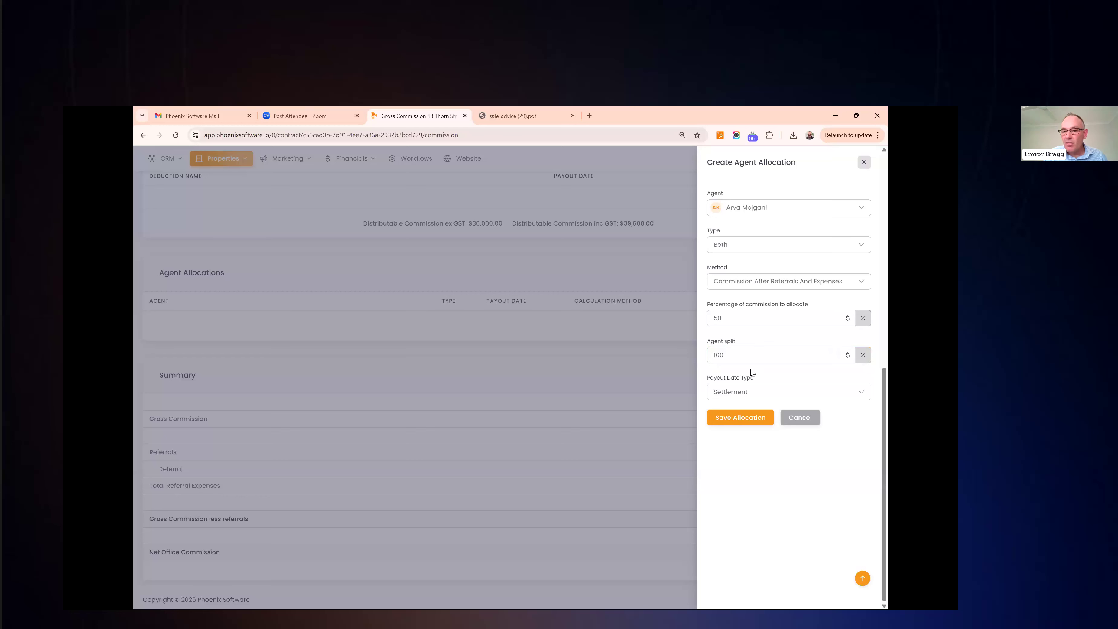
click(764, 391)
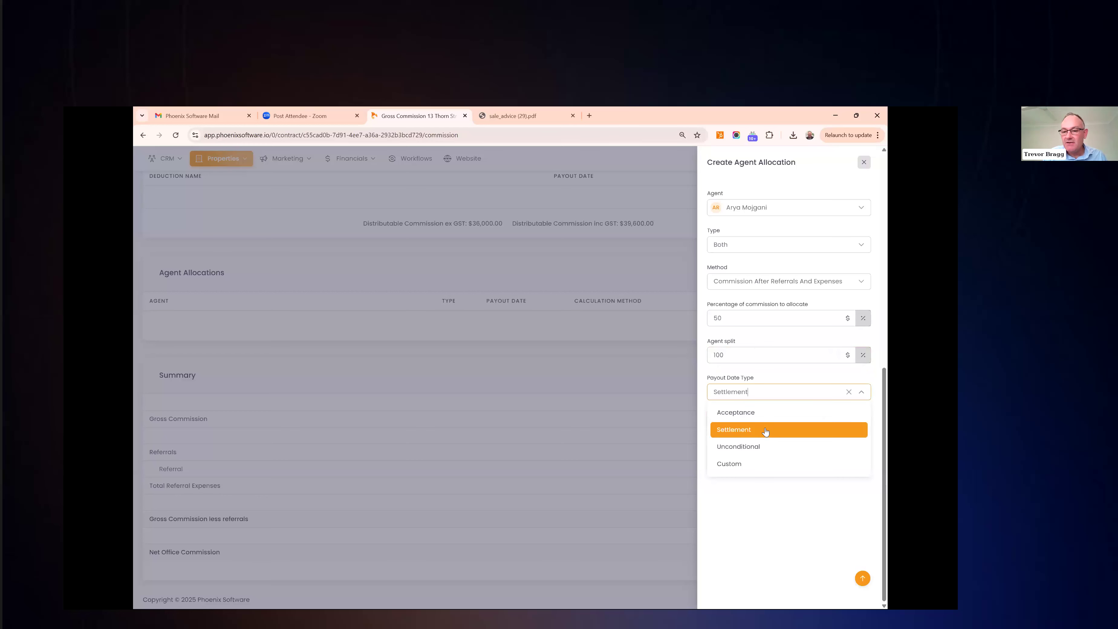
click(704, 434)
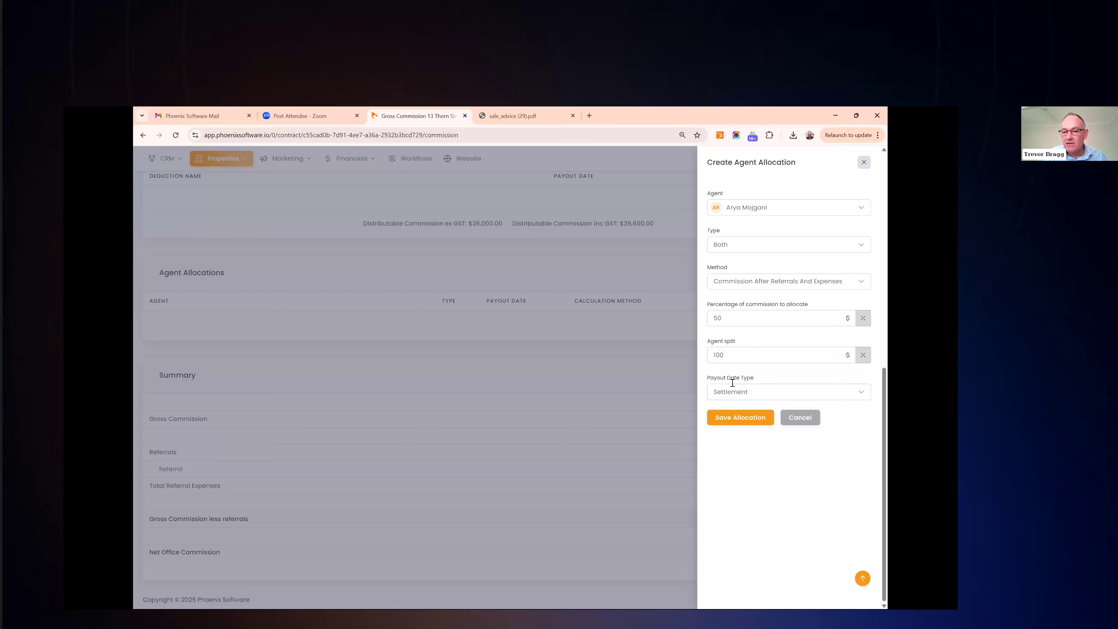
click(734, 418)
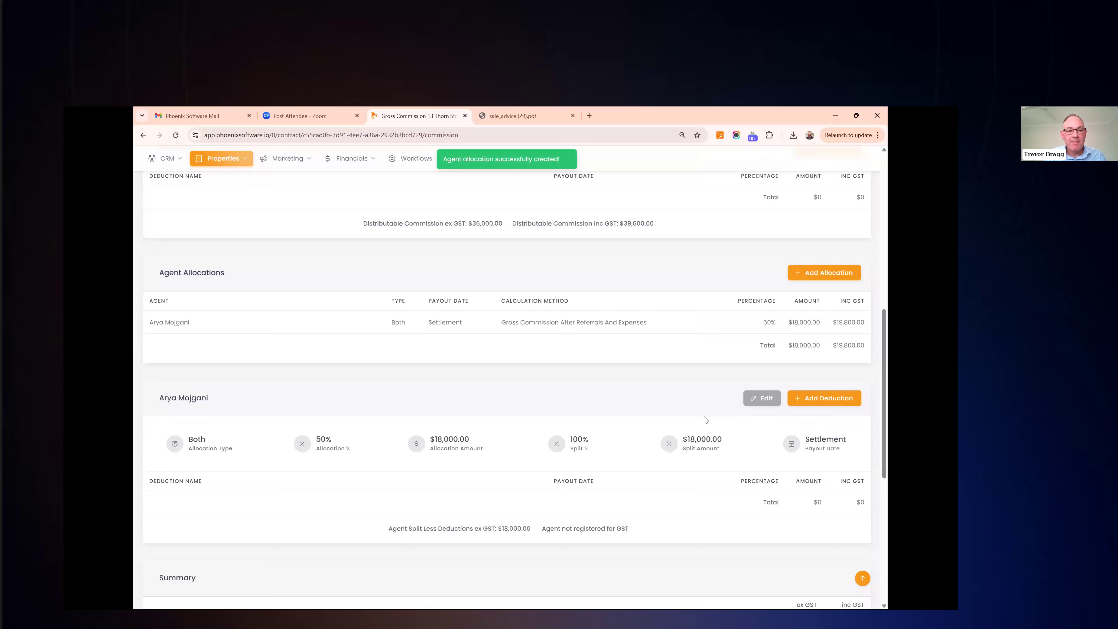
mouse_move(817, 330)
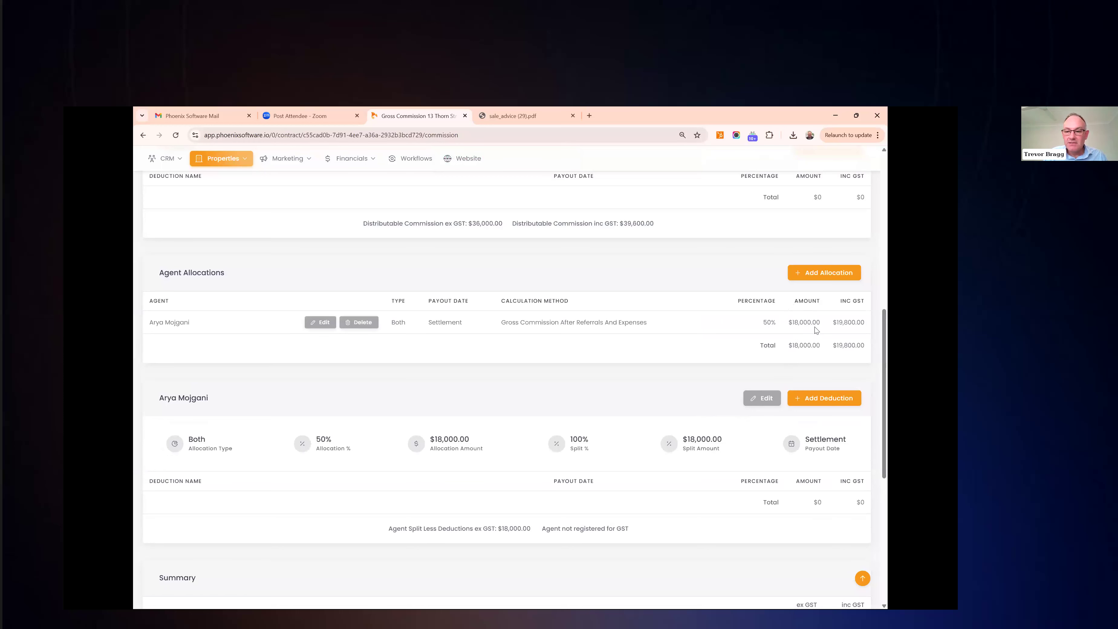
scroll(817, 330, down, 2)
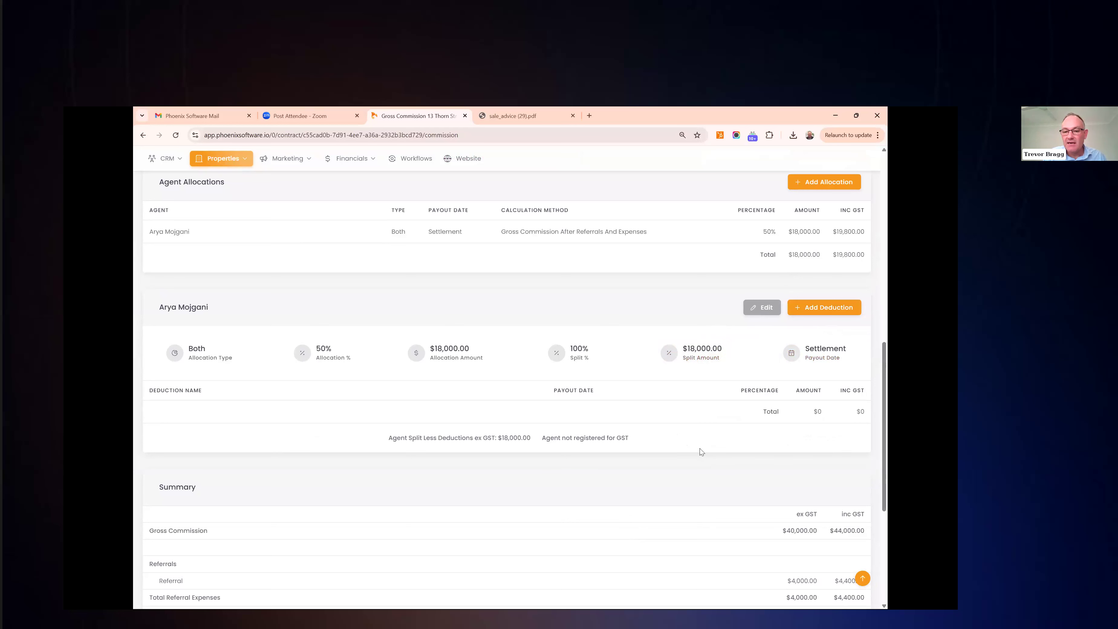
scroll(699, 449, down, 3)
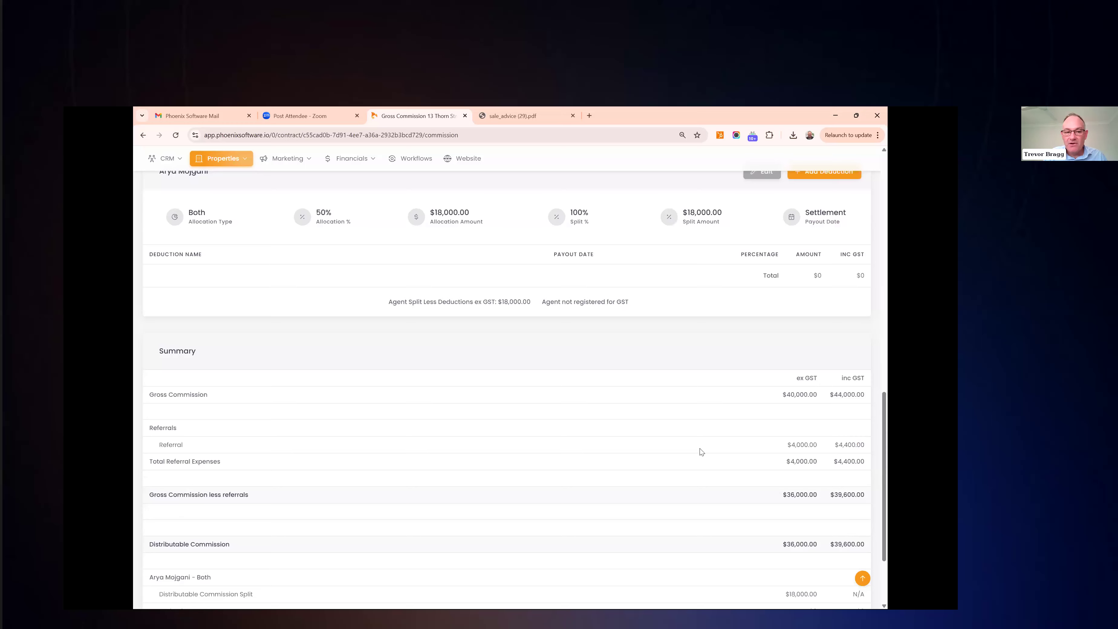
scroll(699, 449, down, 2)
scroll(699, 449, down, 1)
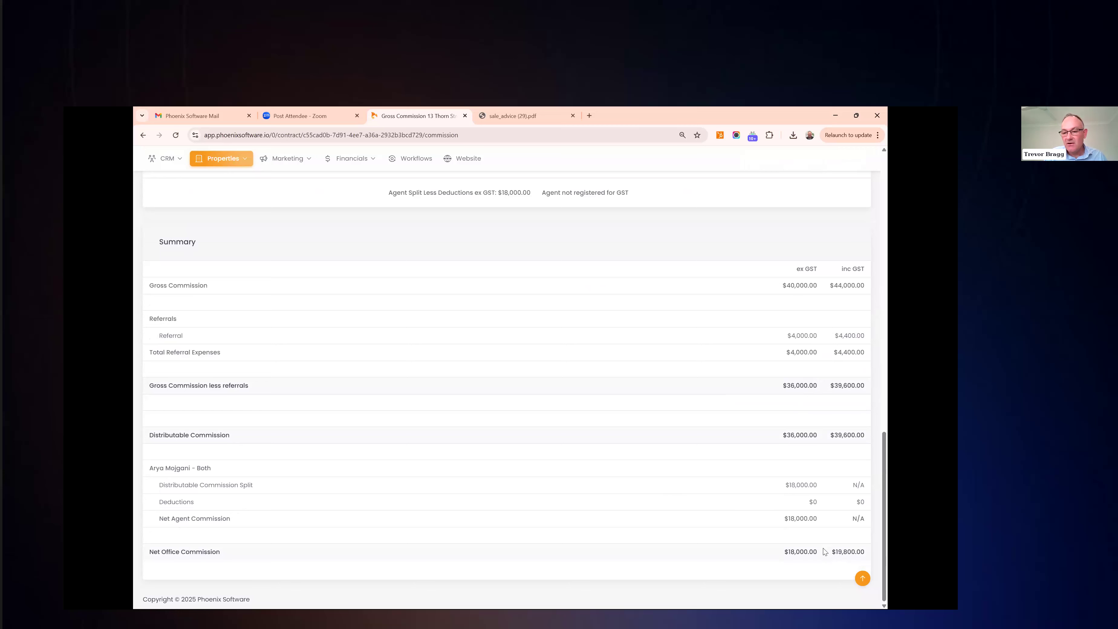
scroll(821, 569, up, 20)
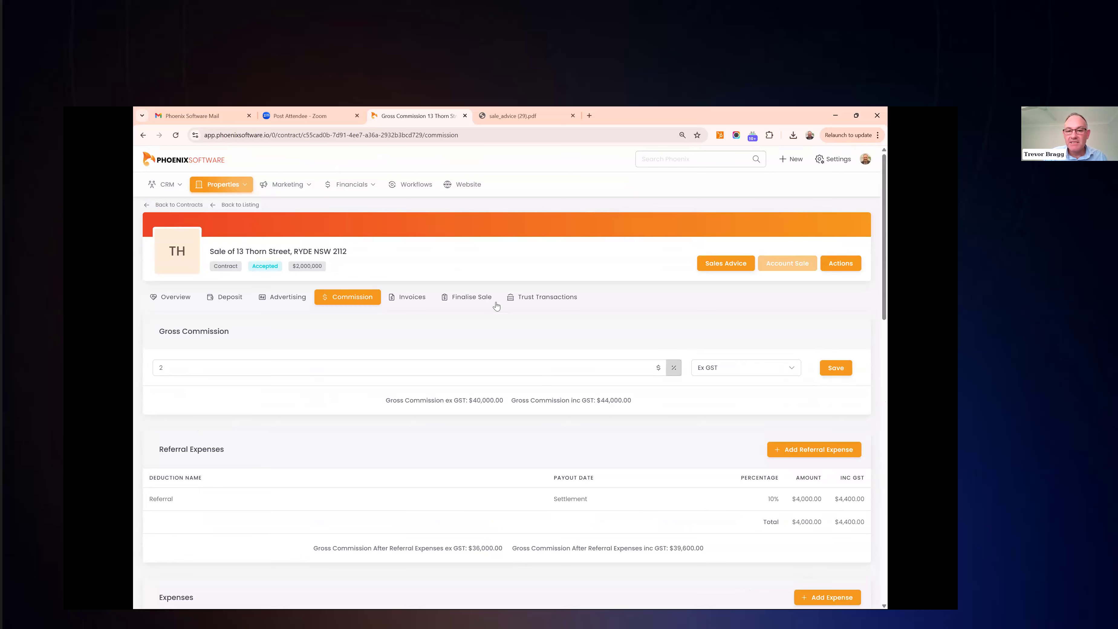
Finalise the sale amounts and create the invoice, leaving $0 to invoice and $47,740.00 due to the agency
click(461, 303)
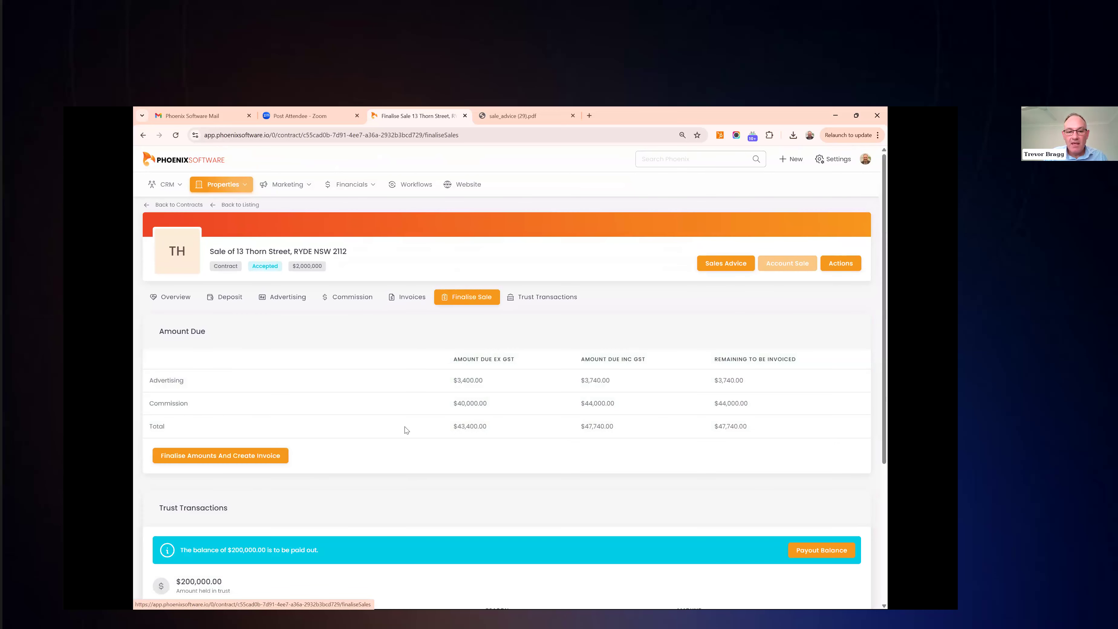
scroll(436, 418, down, 1)
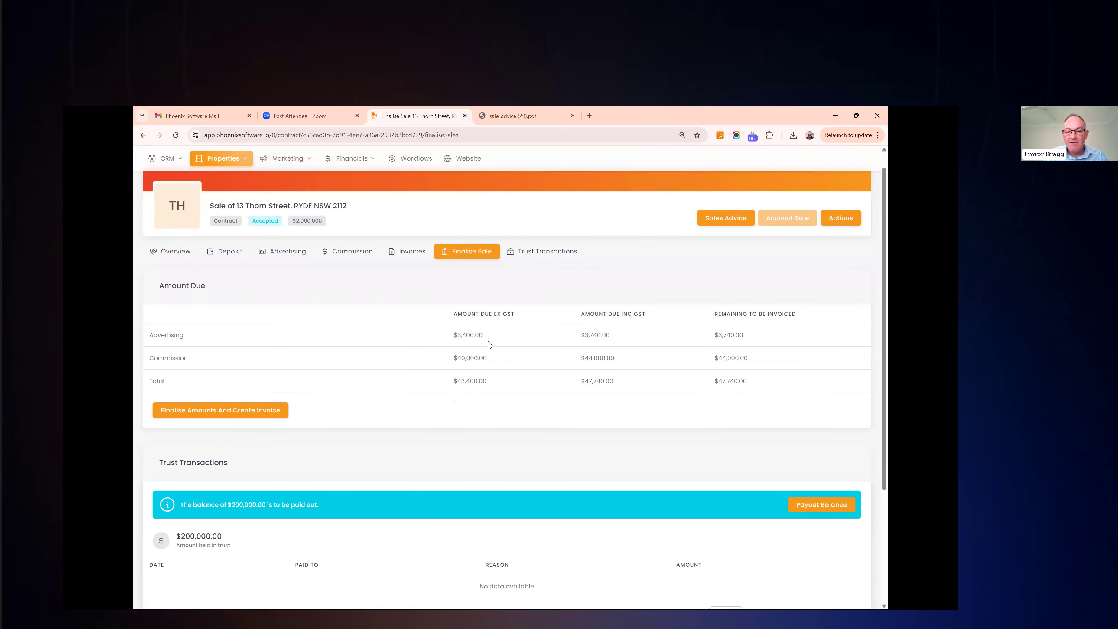
mouse_move(487, 342)
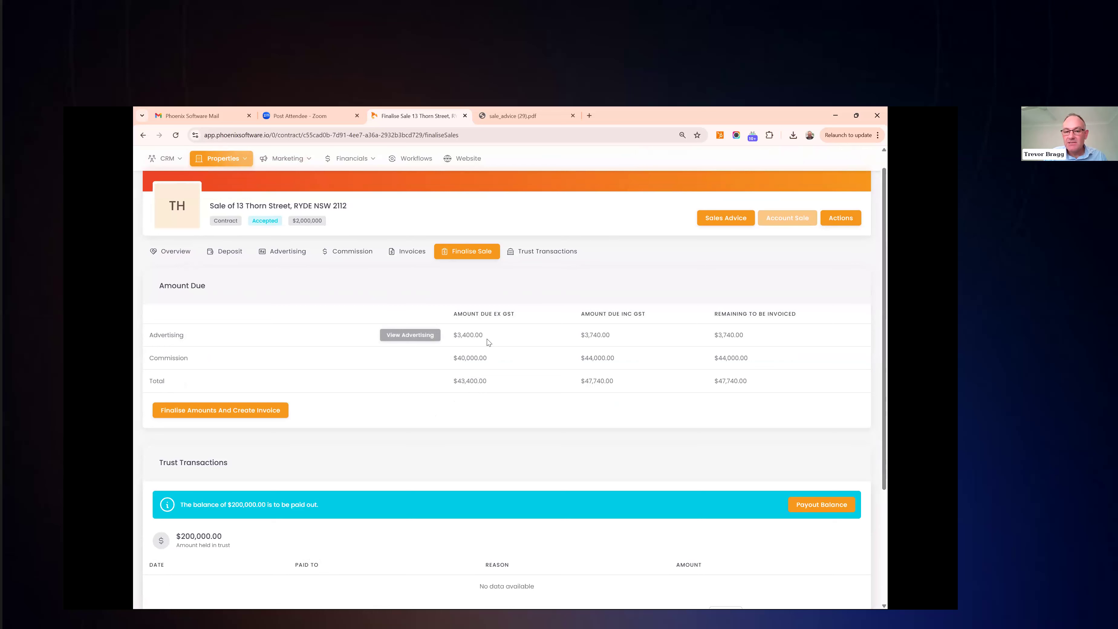
mouse_move(491, 361)
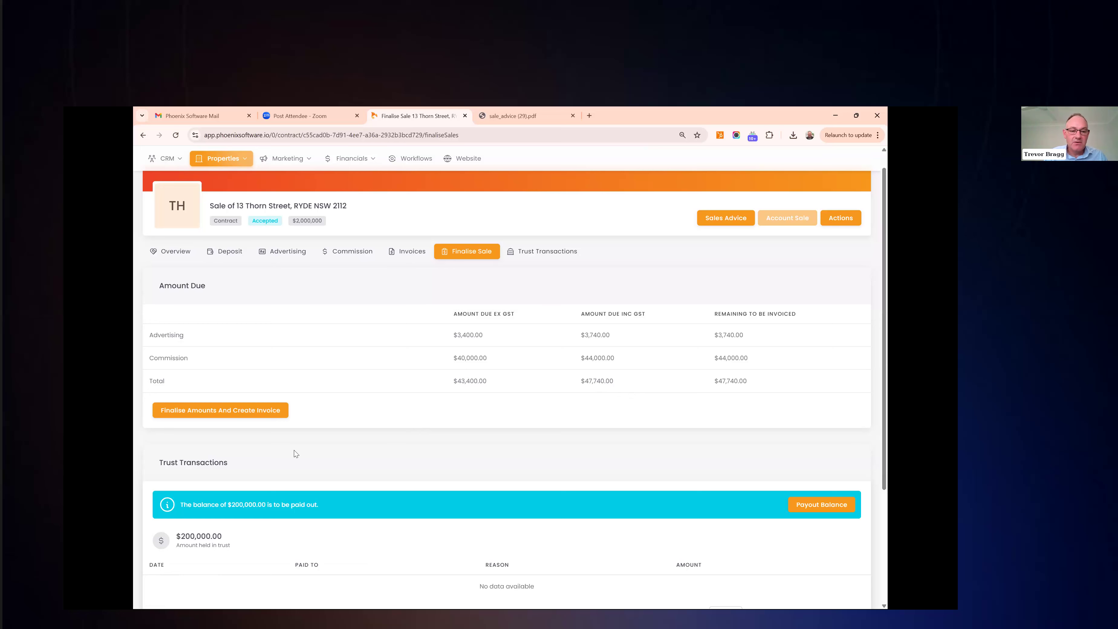
click(206, 410)
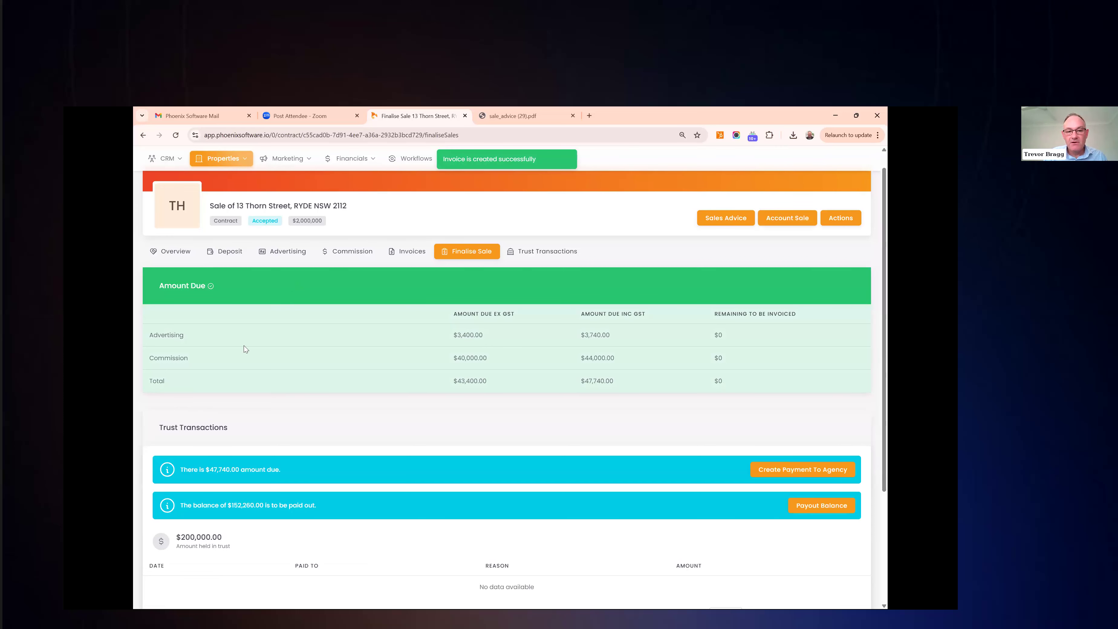
scroll(312, 402, down, 1)
scroll(312, 402, down, 2)
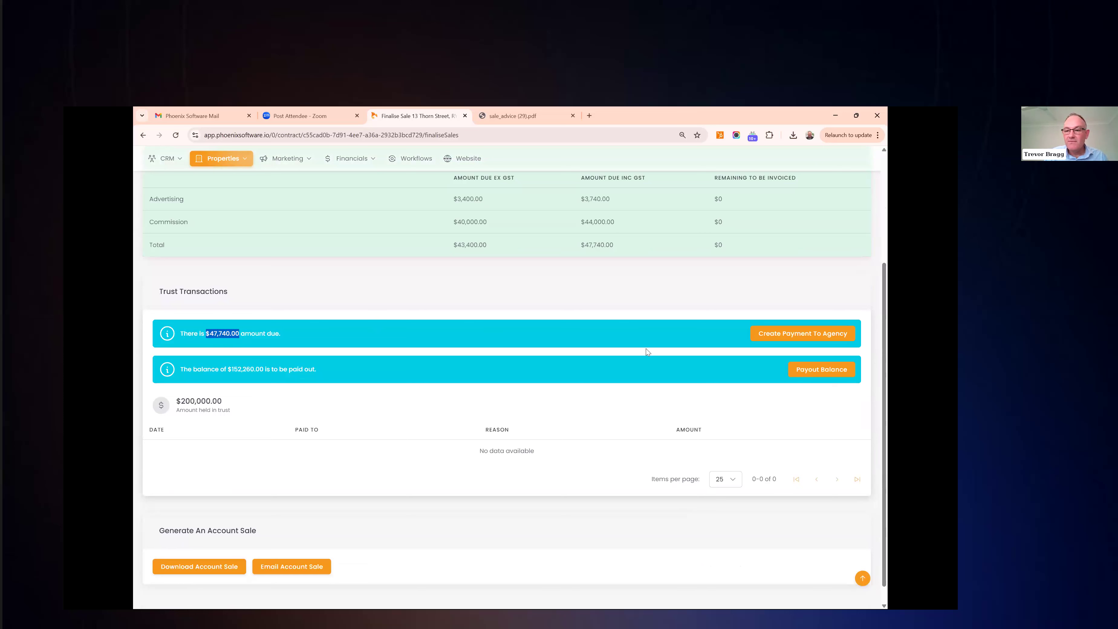
Pay $47,740.00 from trust to the agency by bank transfer with reference 'Thorn'
click(801, 336)
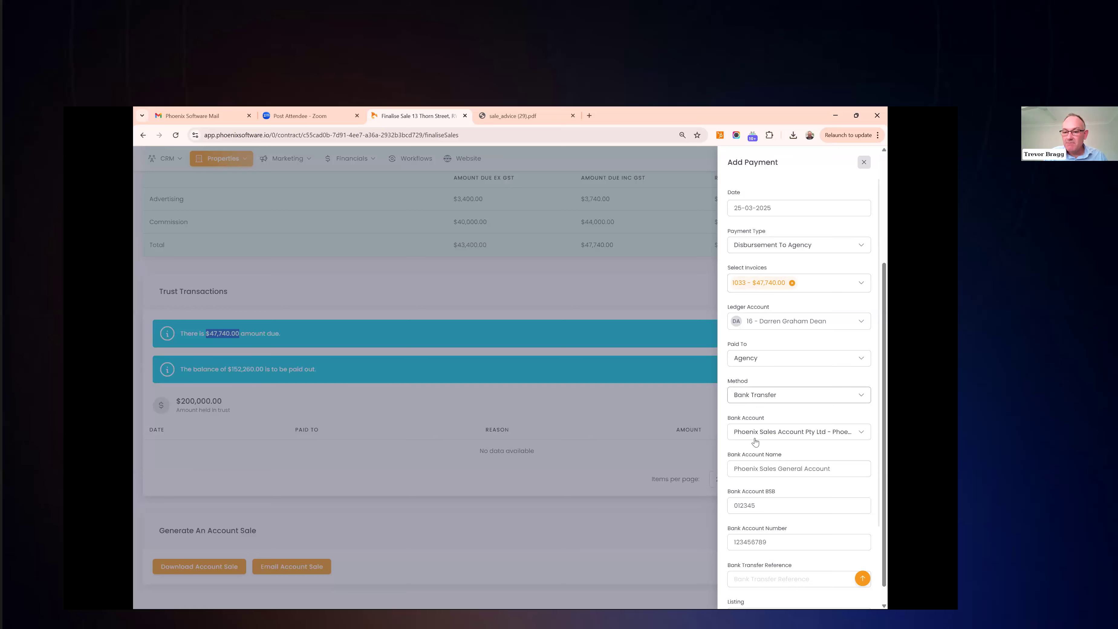
scroll(755, 442, down, 2)
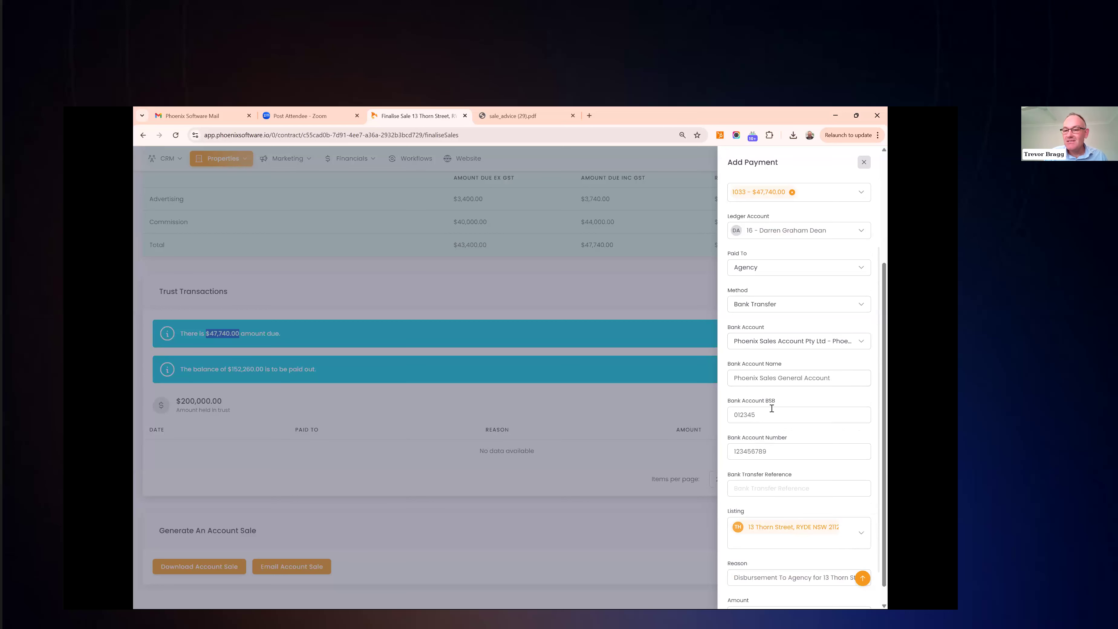
scroll(771, 408, down, 2)
click(771, 436)
text(Thon)
key(BackSpace)
text(rn)
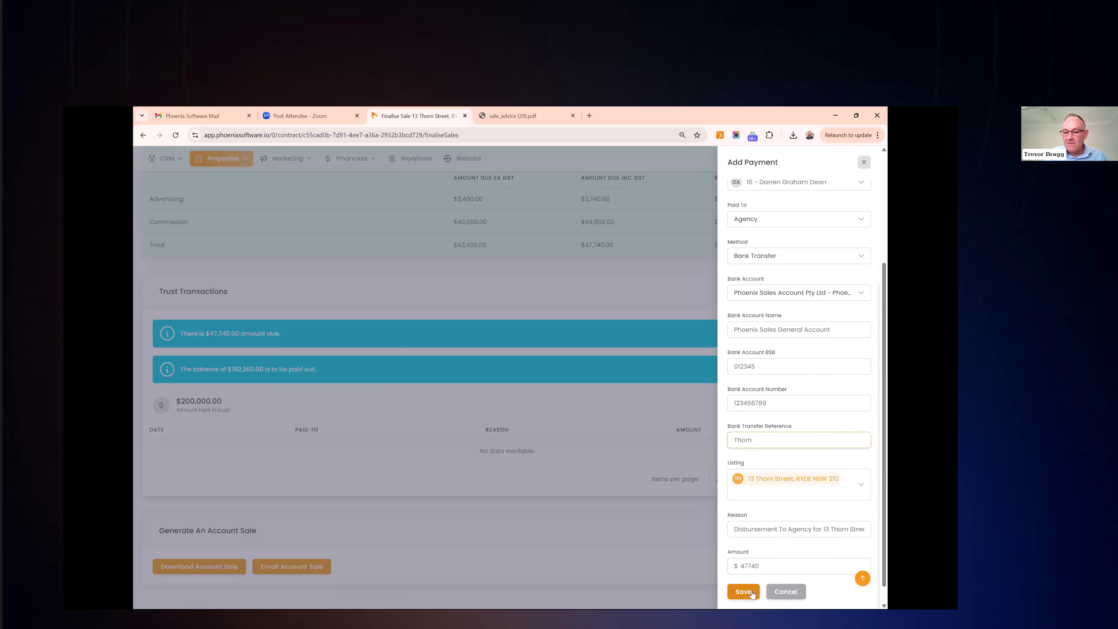
click(743, 592)
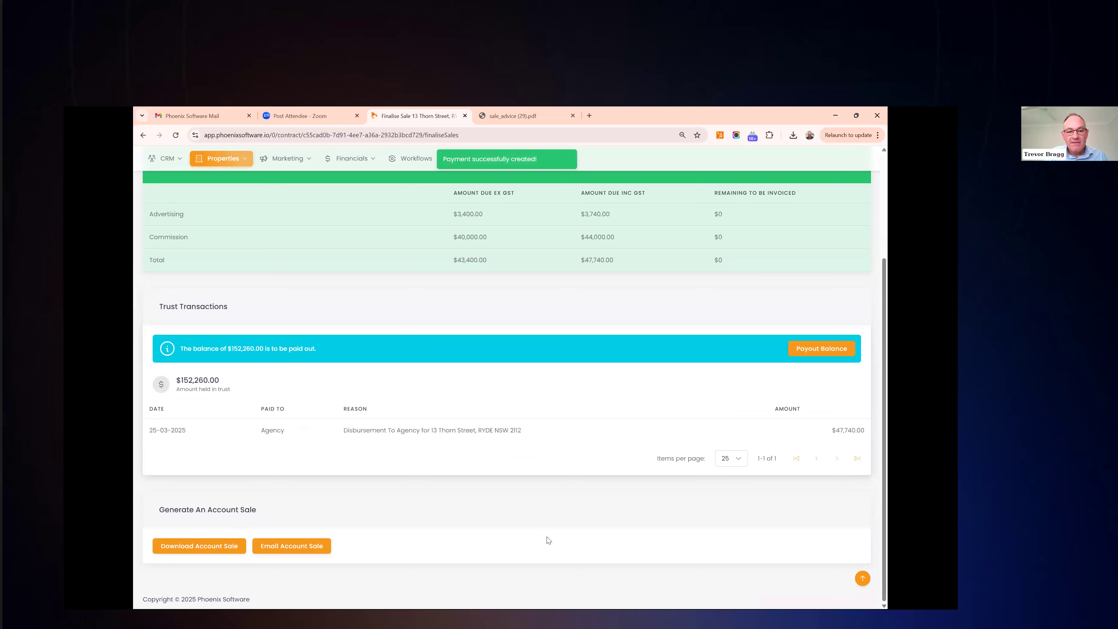
Start a payment of the $152,260.00 balance to the vendor from the Payout Balance options
click(847, 352)
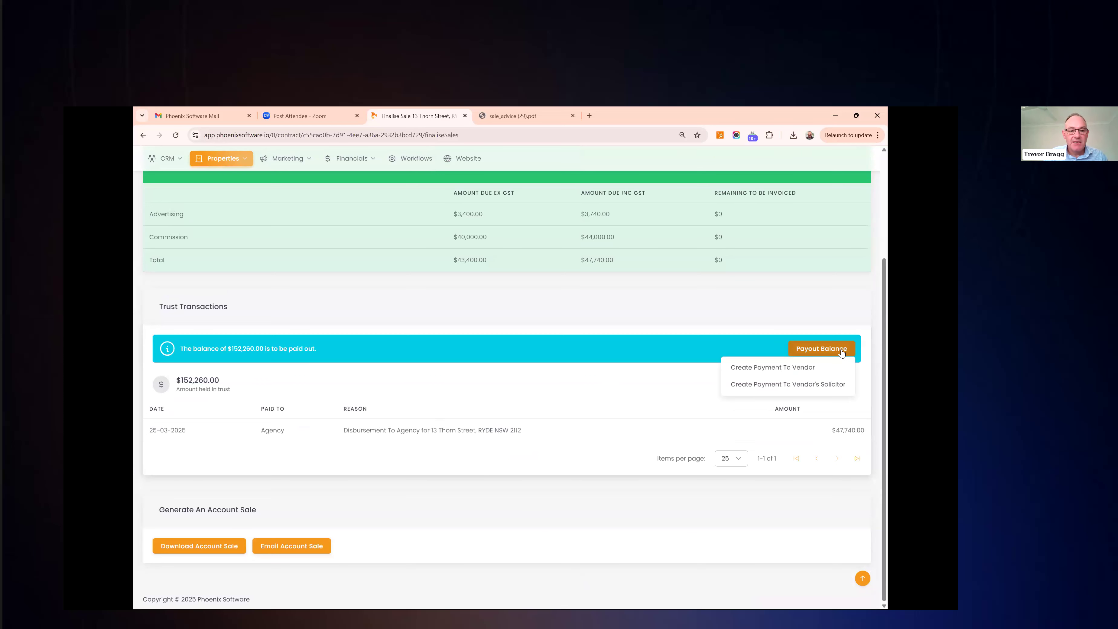
click(800, 356)
click(800, 356)
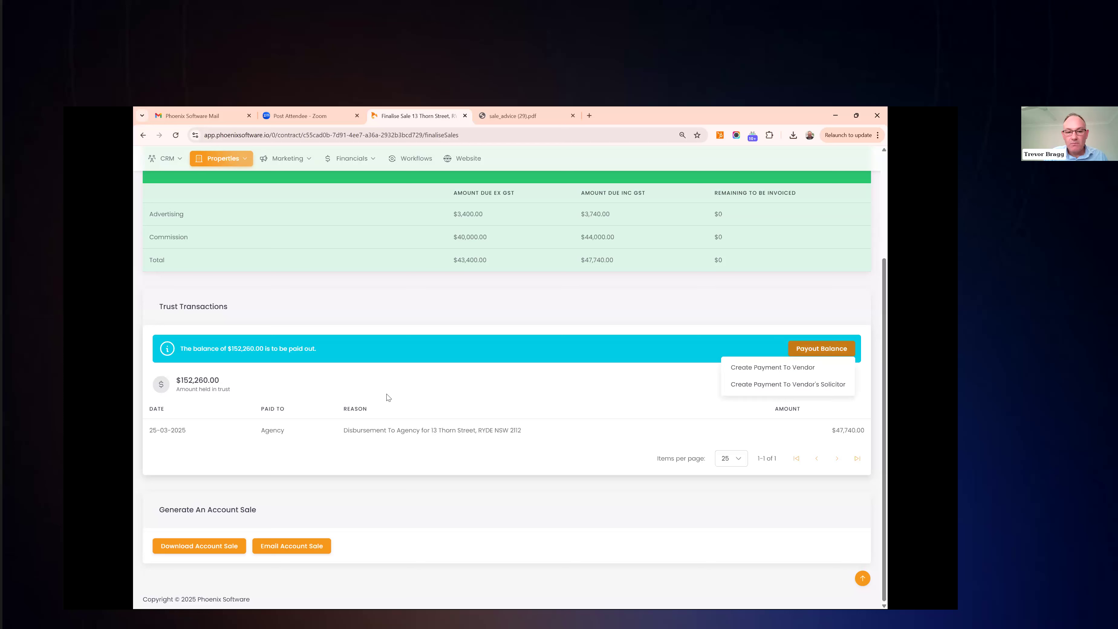
click(800, 354)
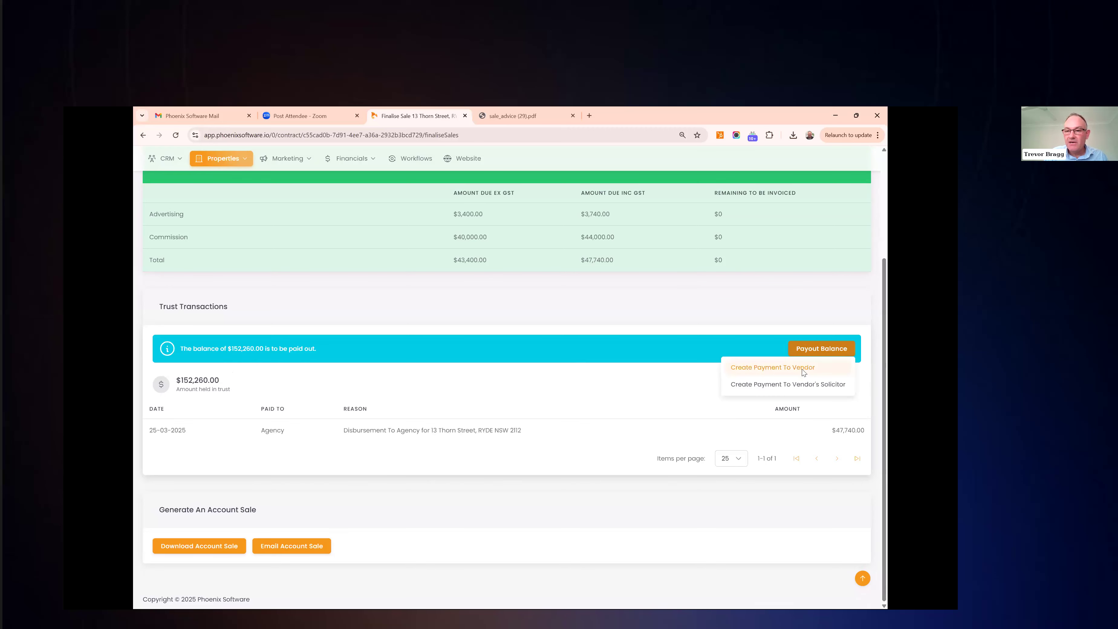
click(802, 370)
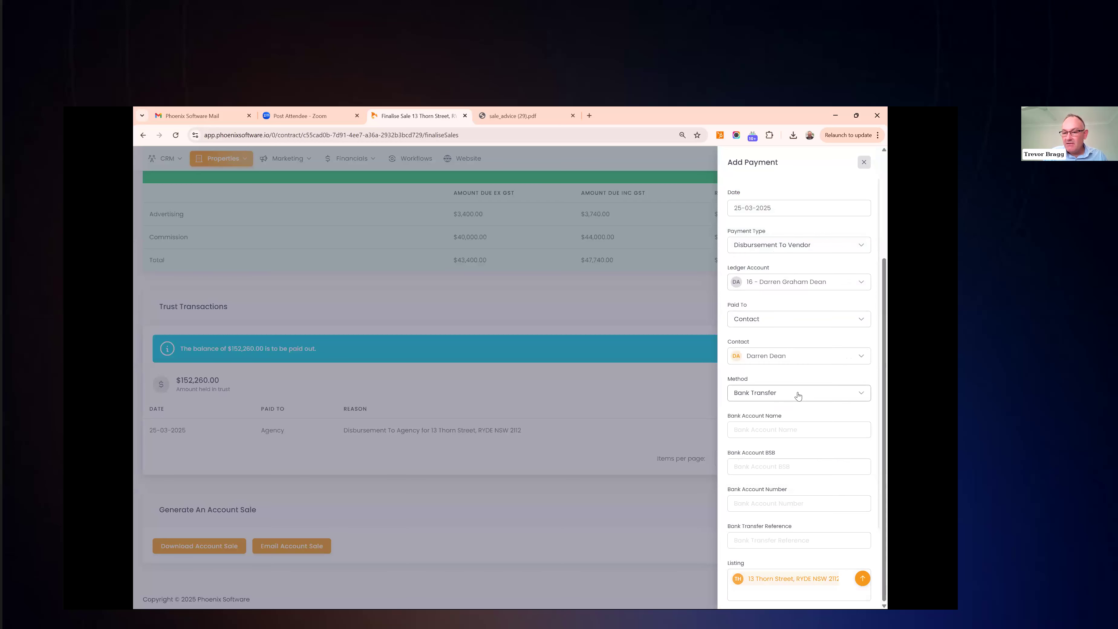
Pay the vendor by cheque number 1234 and save, leaving $0 held in trust
scroll(791, 417, down, 1)
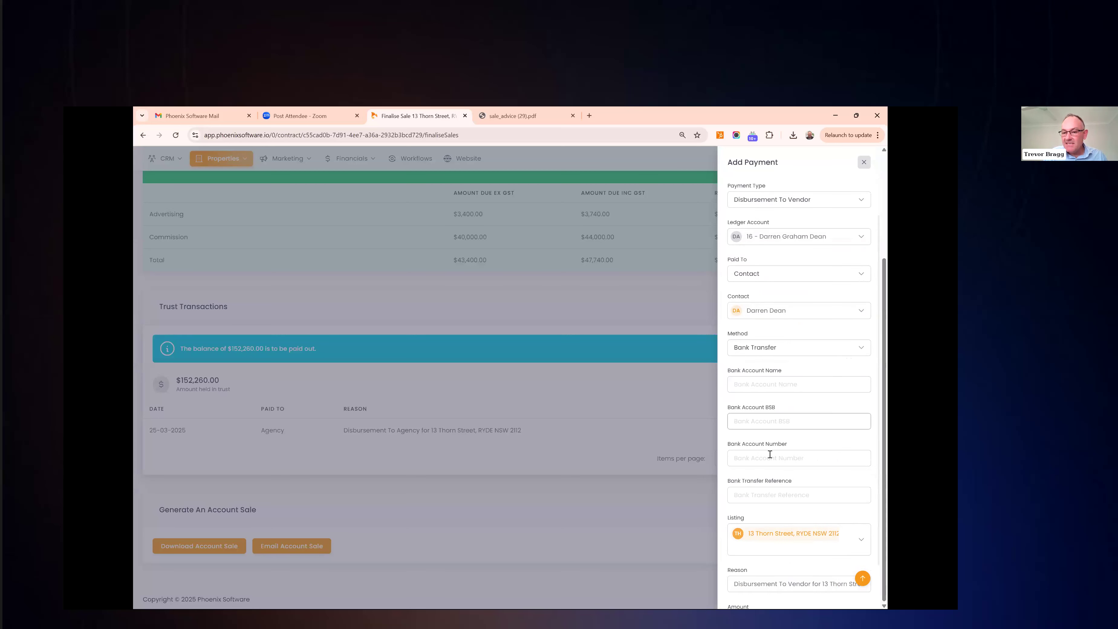
click(786, 355)
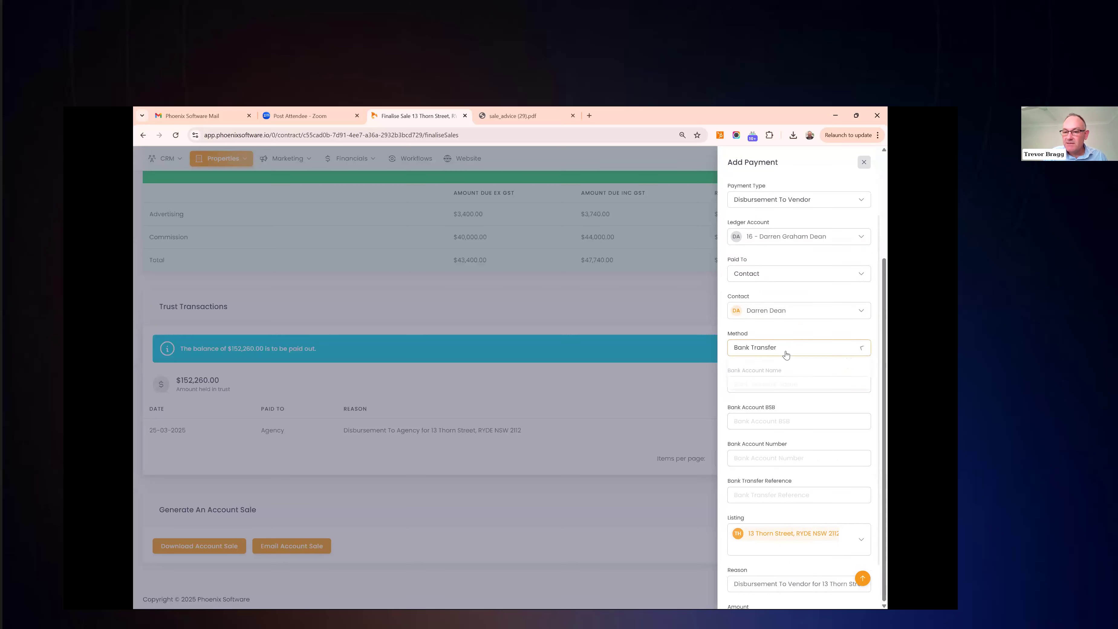
click(787, 381)
click(781, 428)
text(1234)
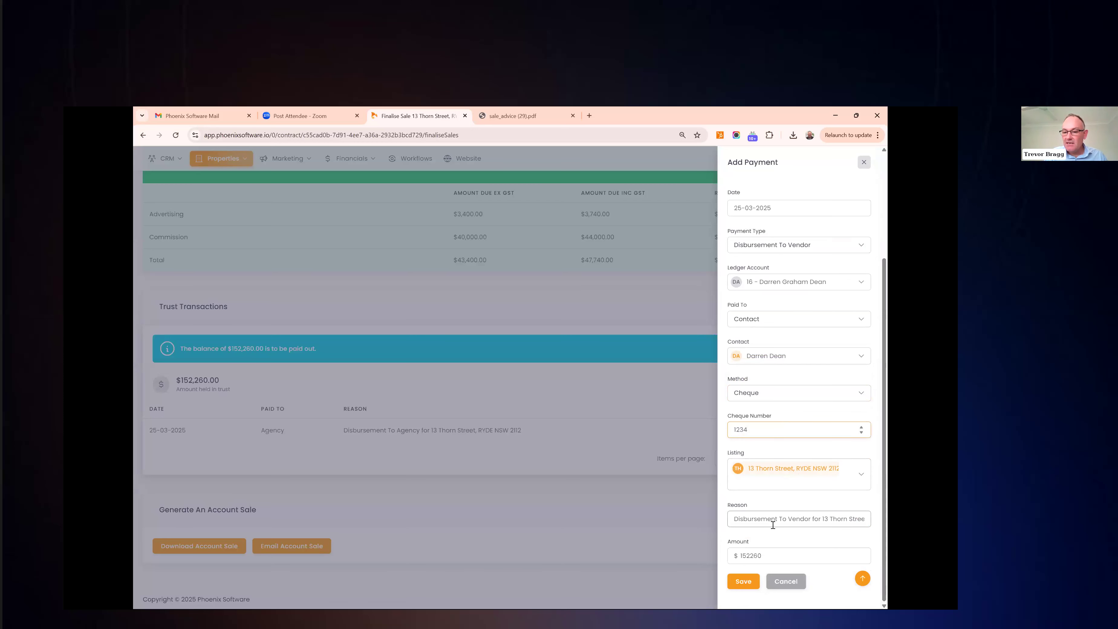
click(742, 582)
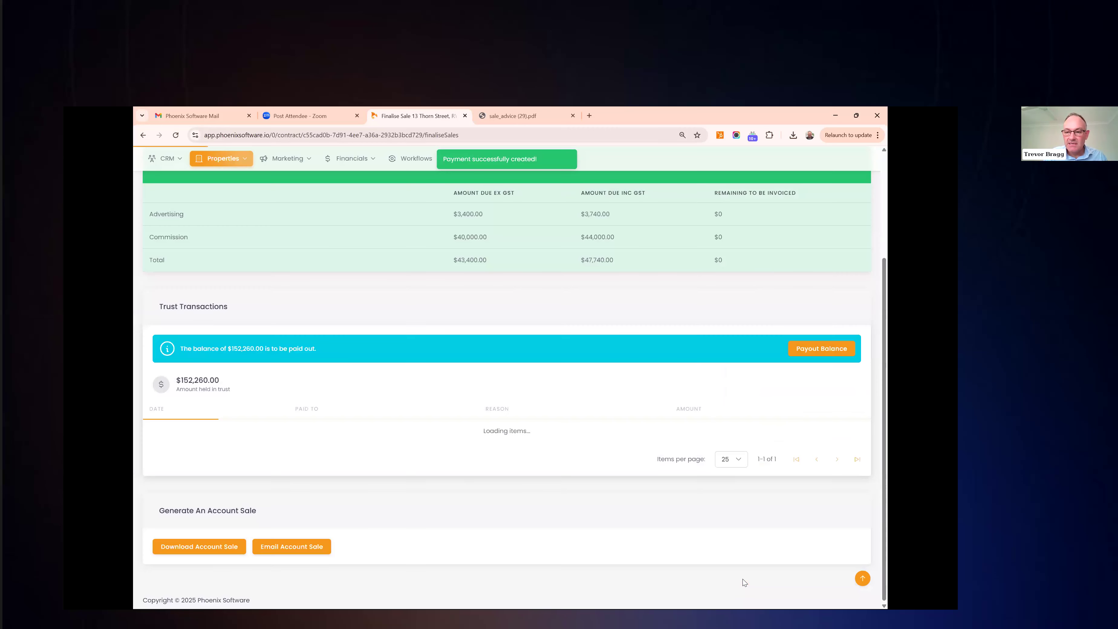
scroll(434, 267, up, 3)
scroll(413, 345, down, 3)
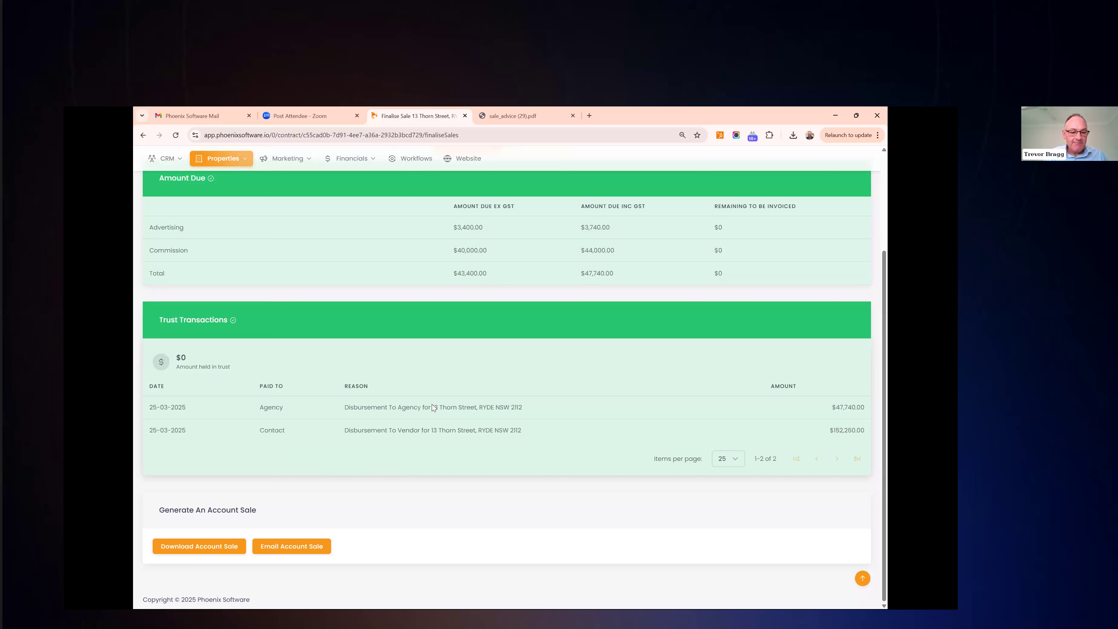
Download the account sale to the vendor's solicitor as a PDF, leaving the email options unsent
click(220, 546)
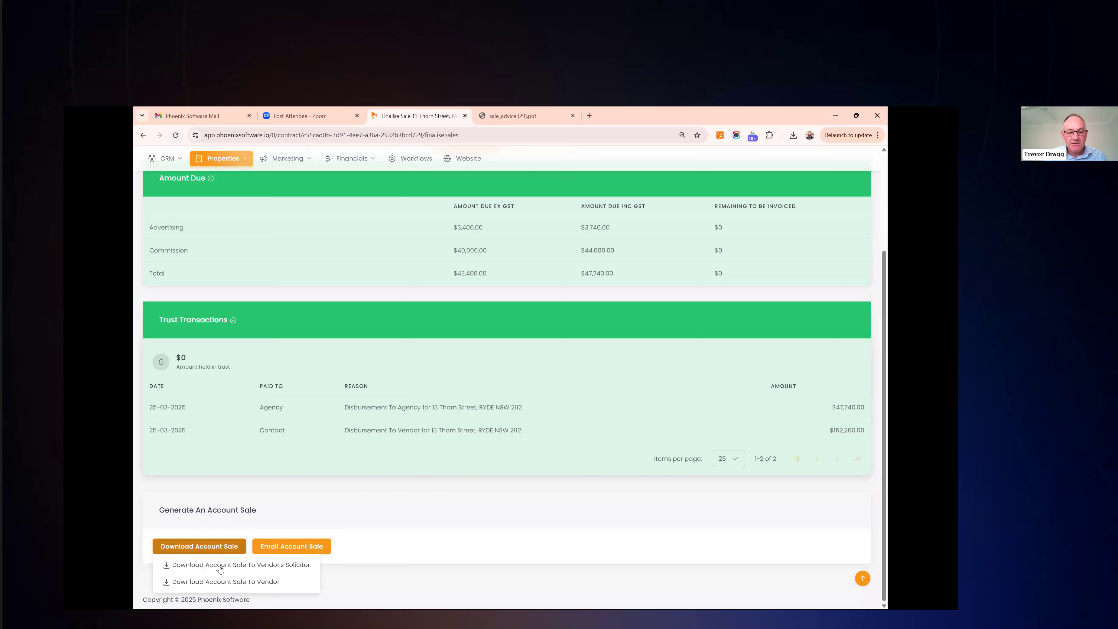
click(220, 566)
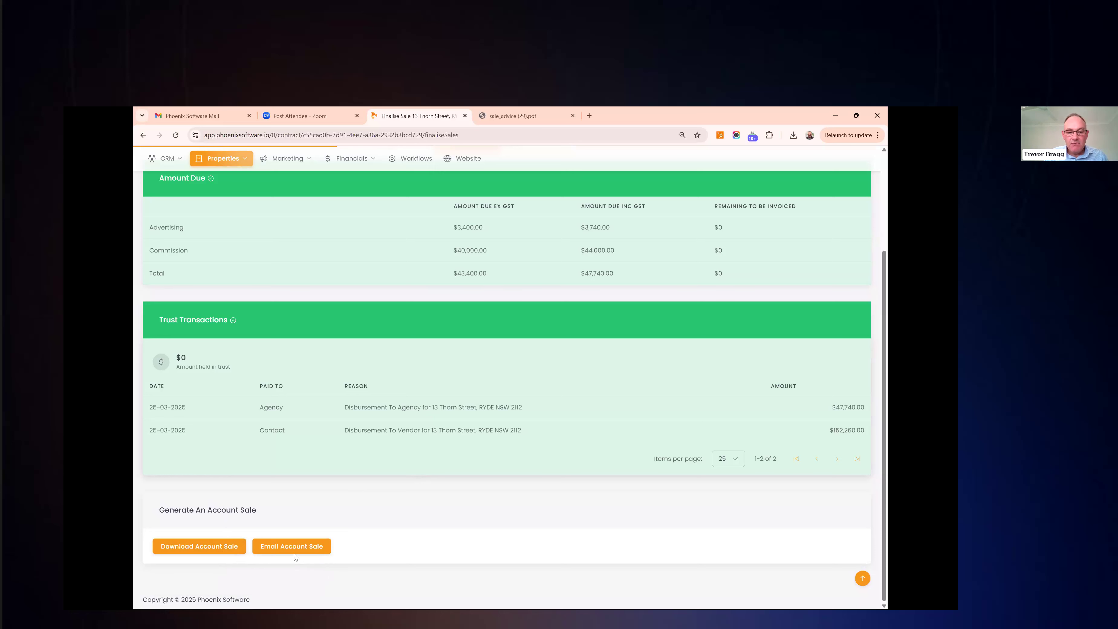
click(301, 552)
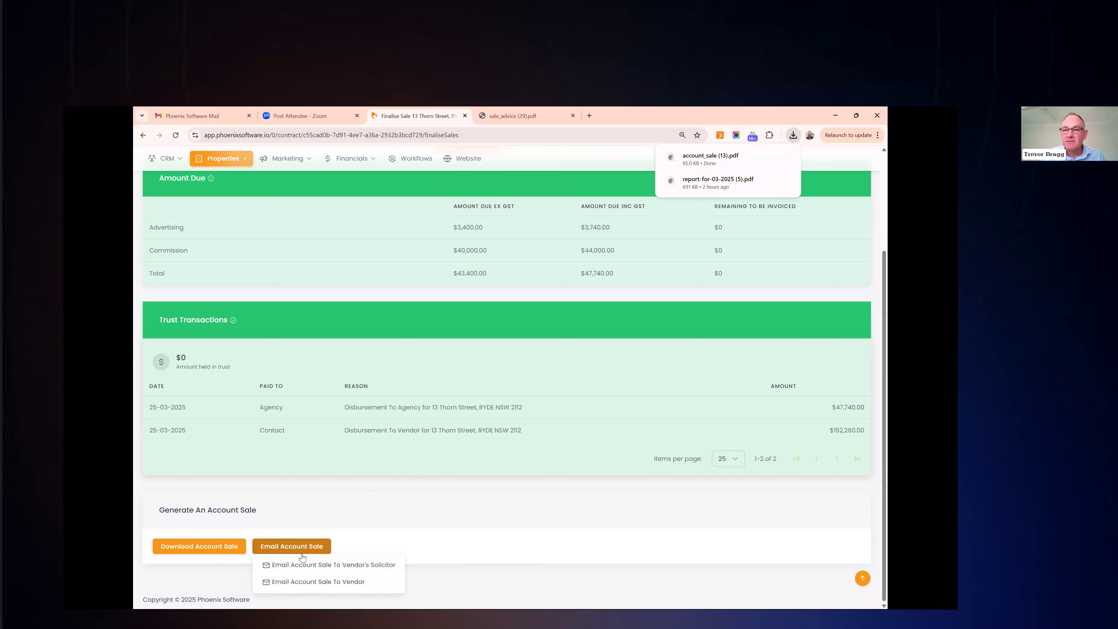
click(677, 483)
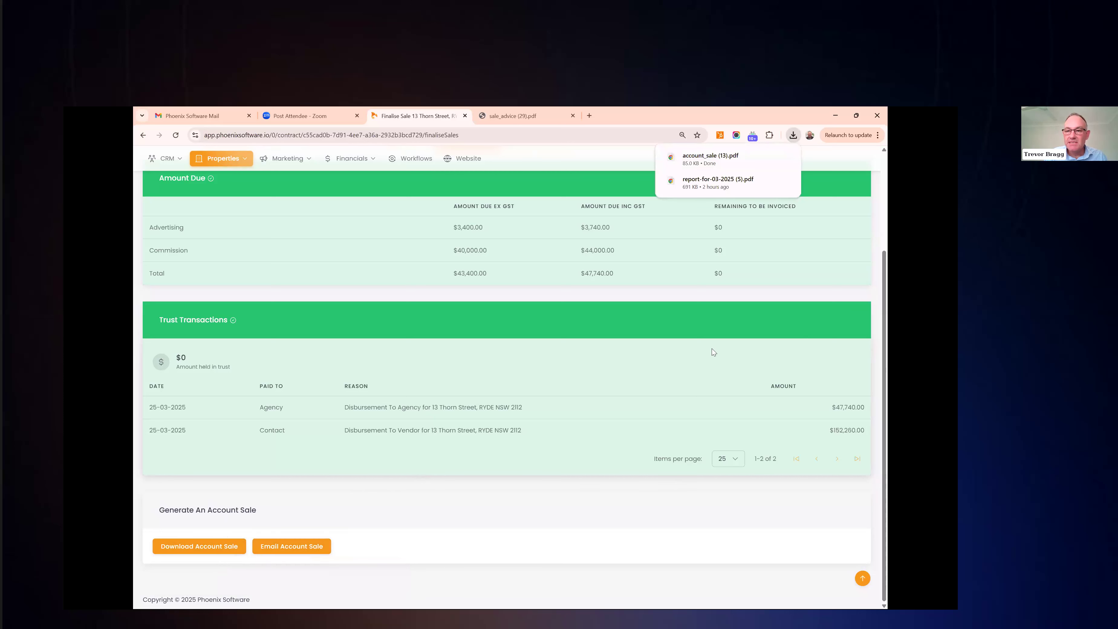
Open account_sale (13).pdf and confirm the tax invoice's 0.00 amount due and the page 3 ledger
click(709, 173)
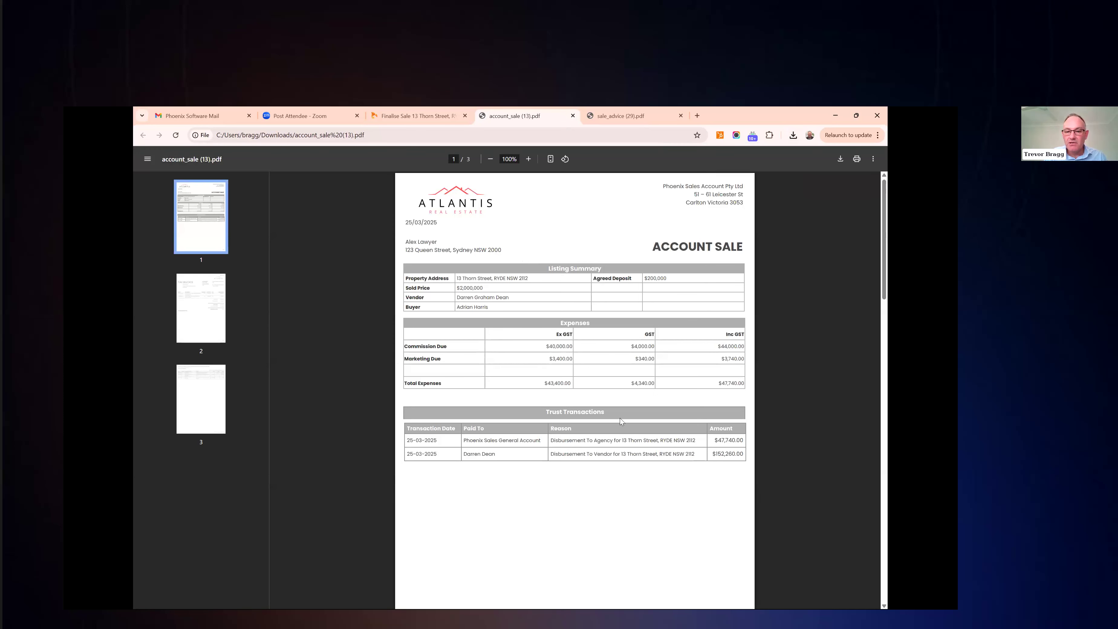
scroll(621, 422, down, 2)
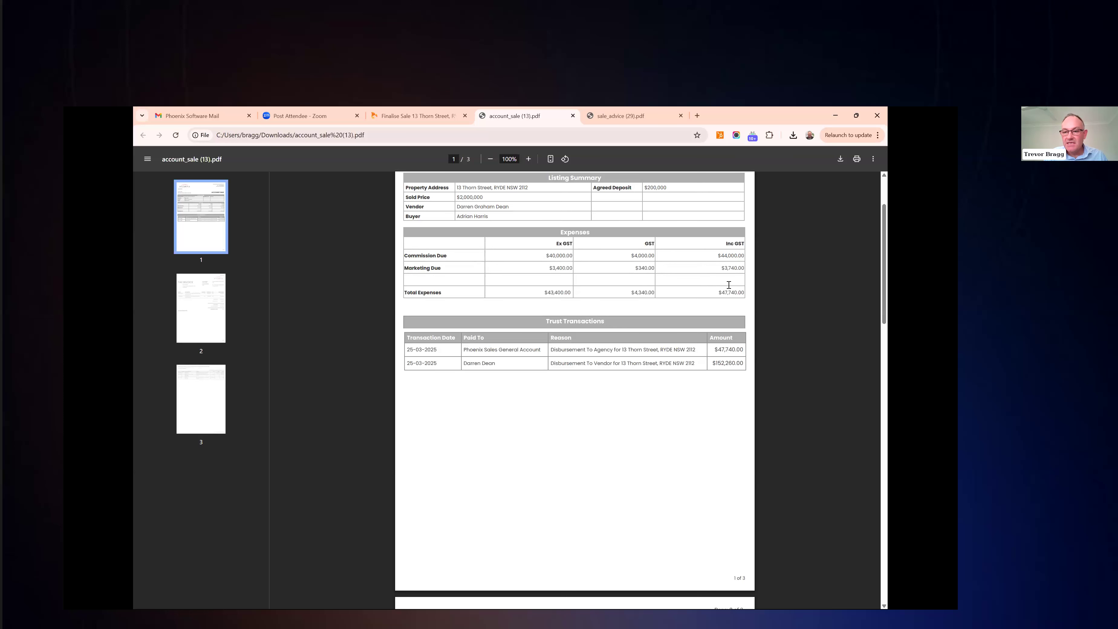
scroll(710, 399, down, 1)
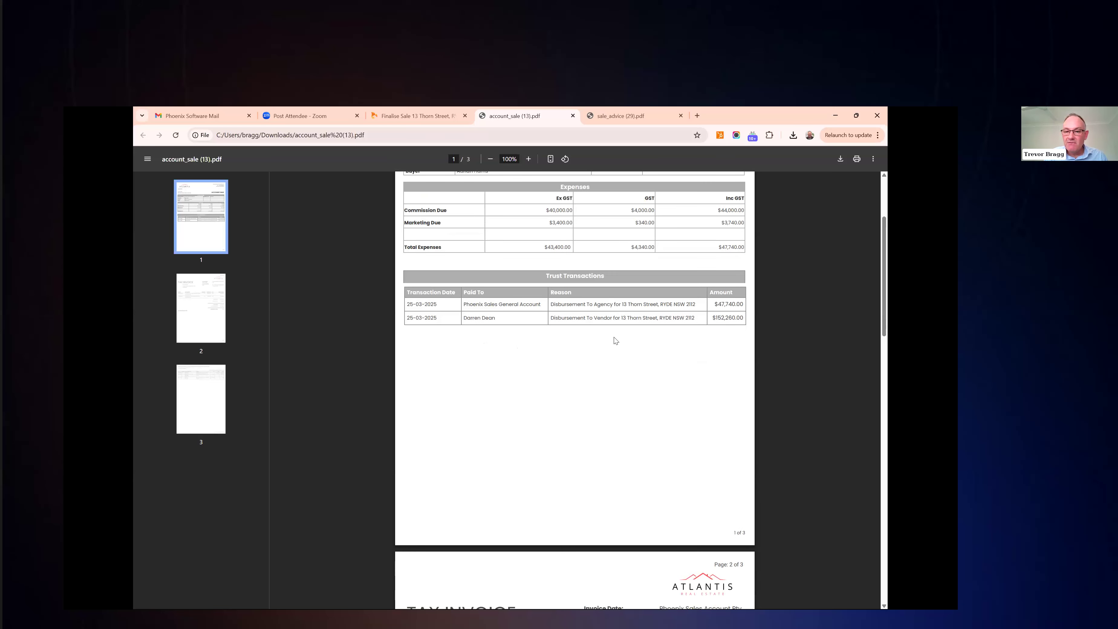
scroll(616, 340, down, 2)
scroll(615, 340, down, 7)
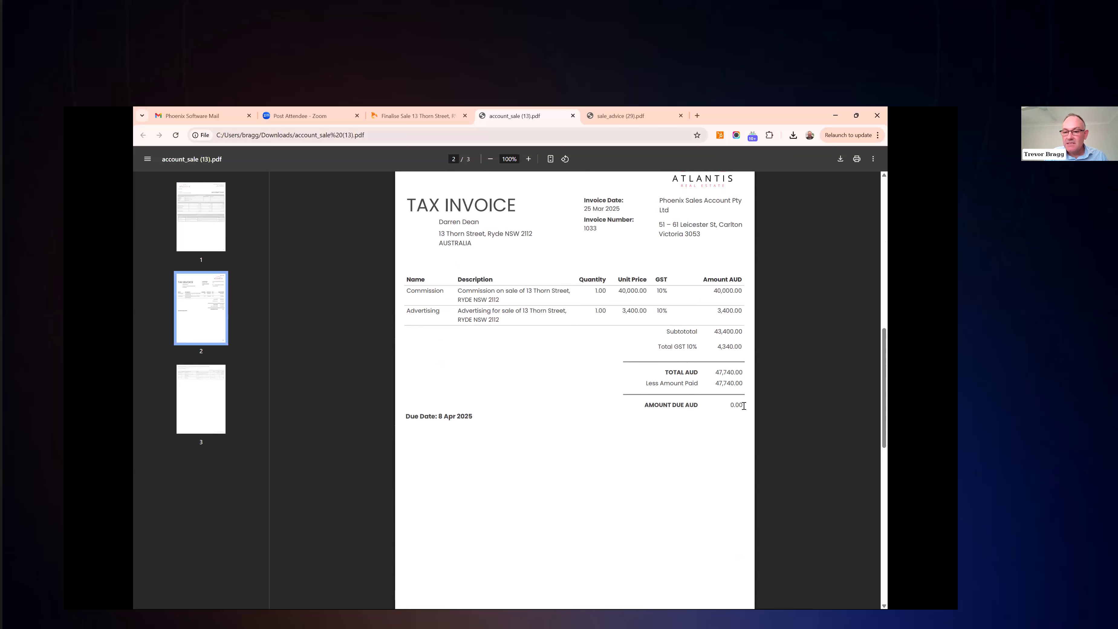
drag(743, 405, 729, 405)
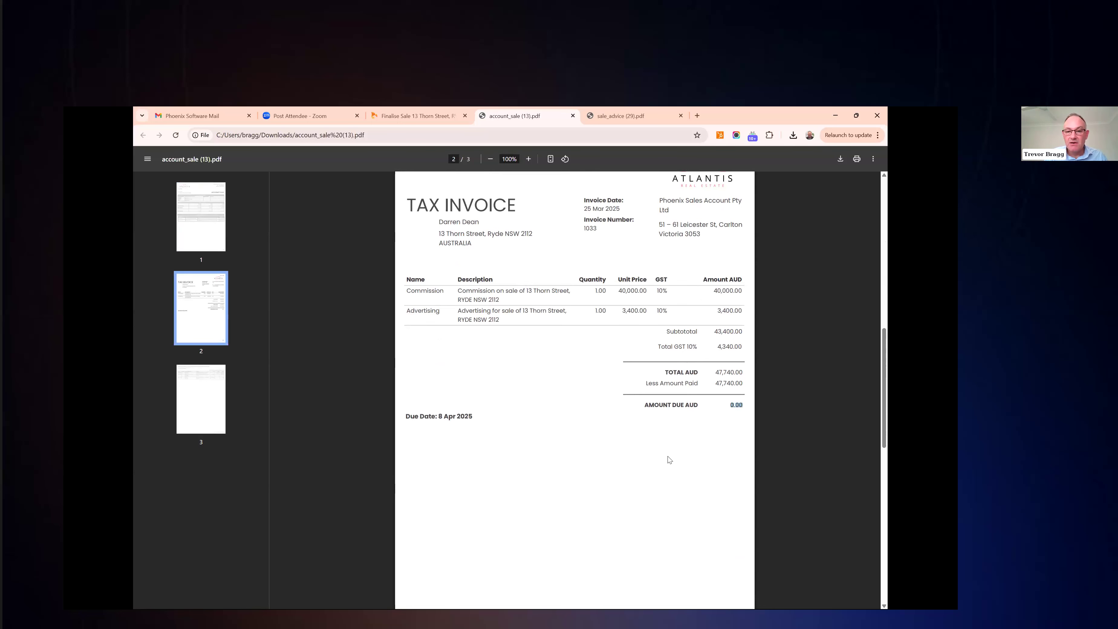
scroll(668, 459, down, 10)
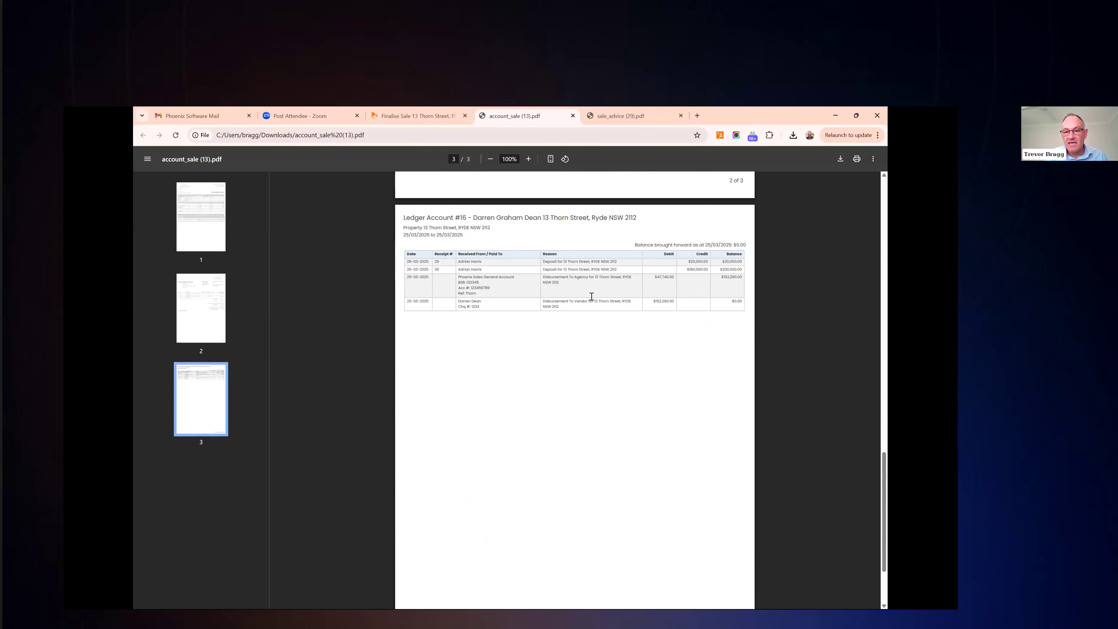
scroll(556, 400, up, 6)
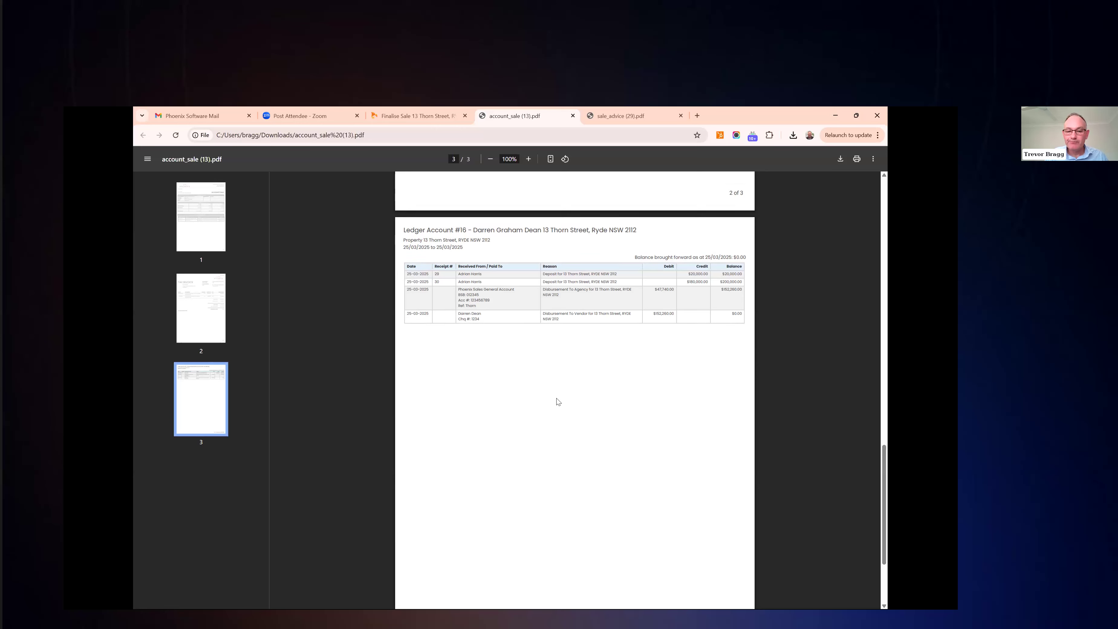
scroll(557, 400, up, 6)
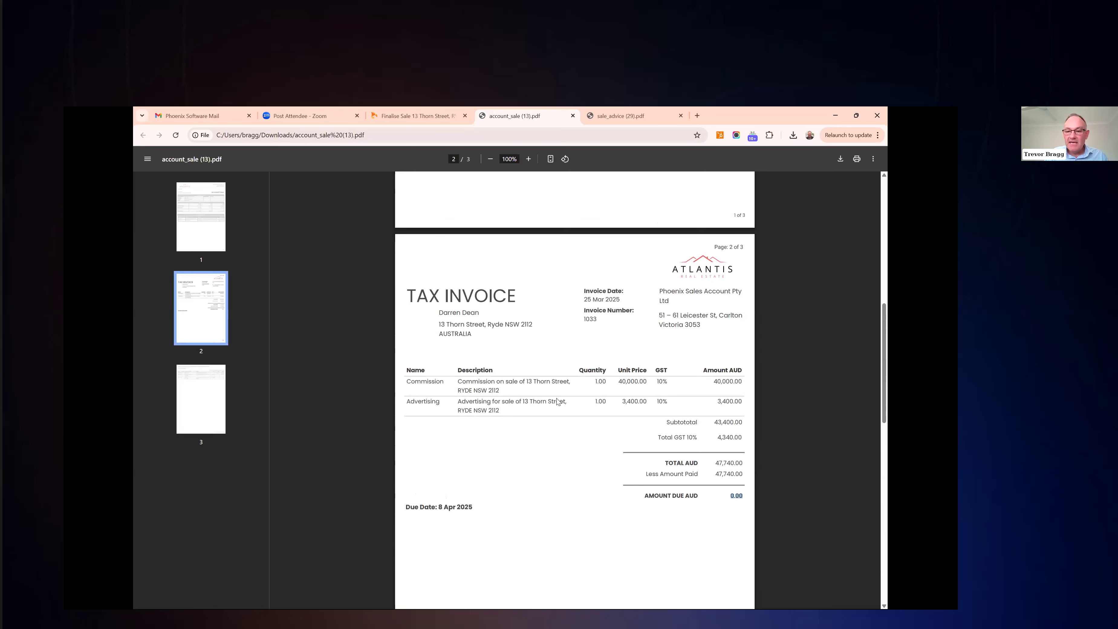
scroll(556, 400, up, 7)
Go to the Atlantis Real Estate Trust Account's Bank Statements via Financials > Trust Accounting
click(439, 116)
scroll(553, 473, up, 4)
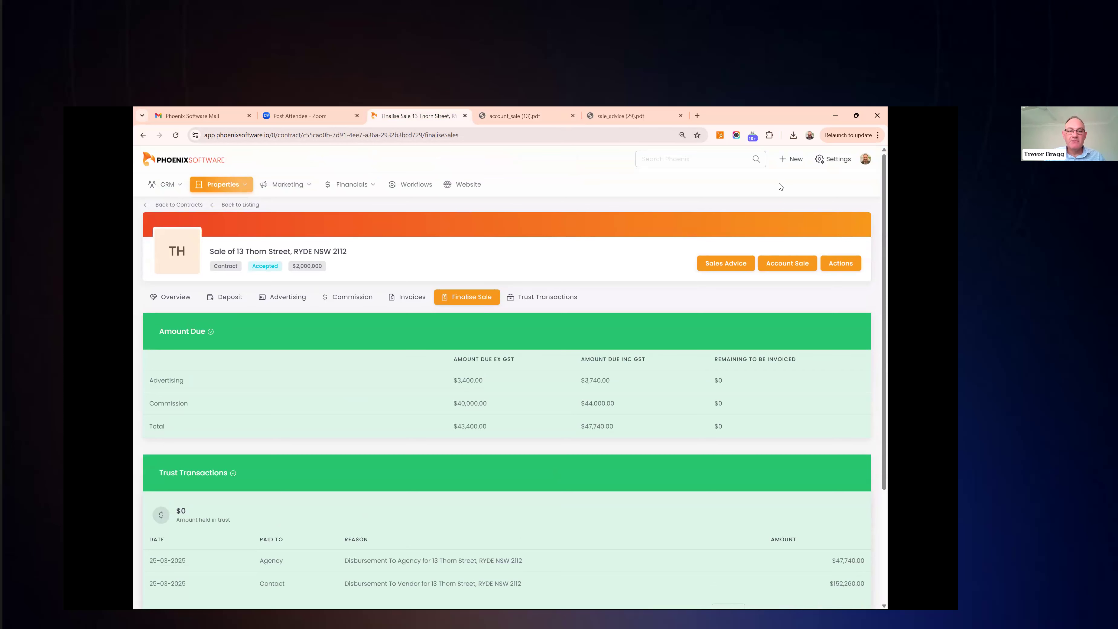
click(362, 185)
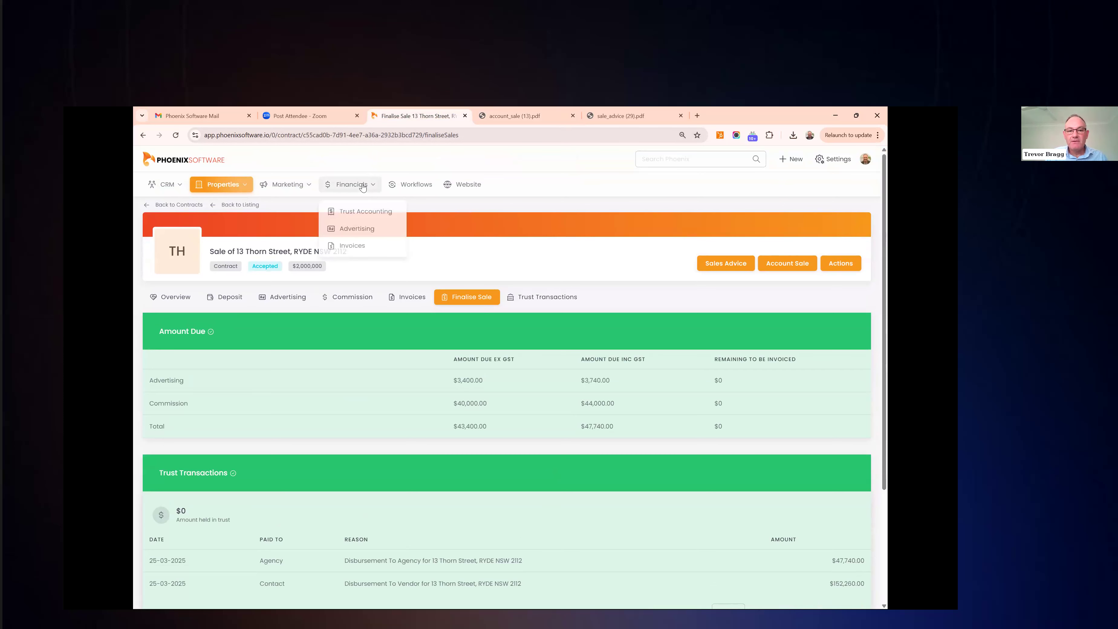
click(369, 213)
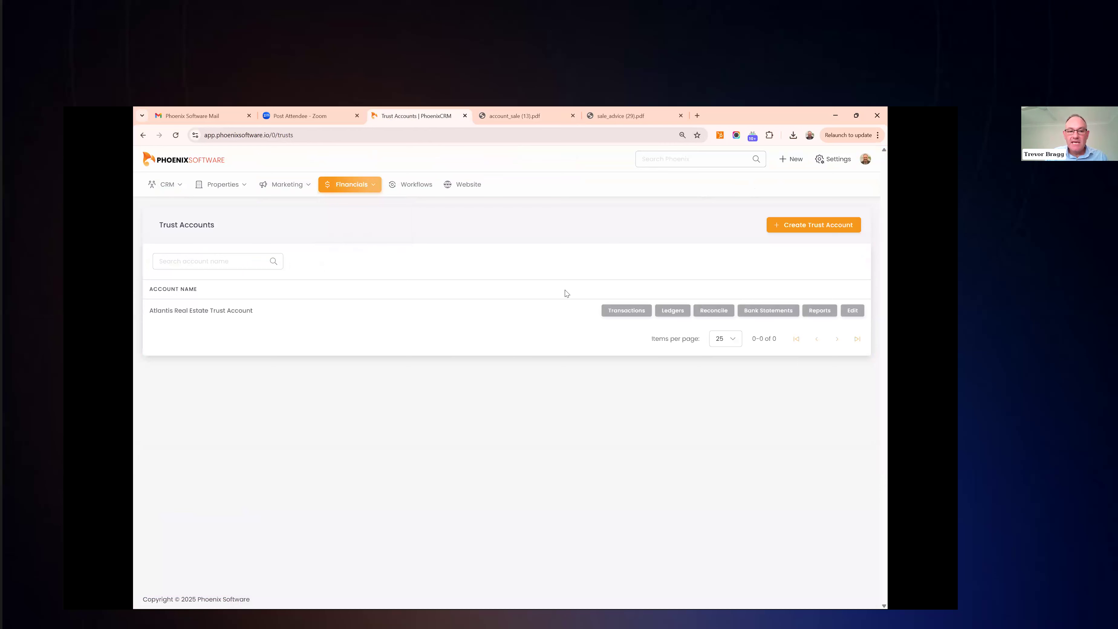
click(233, 311)
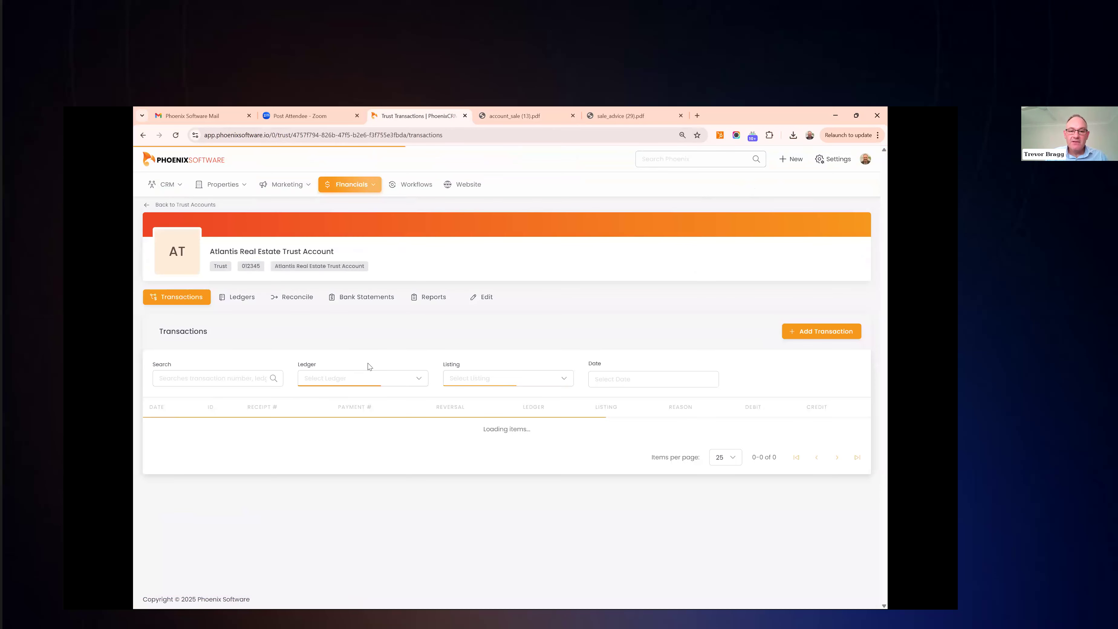
click(359, 303)
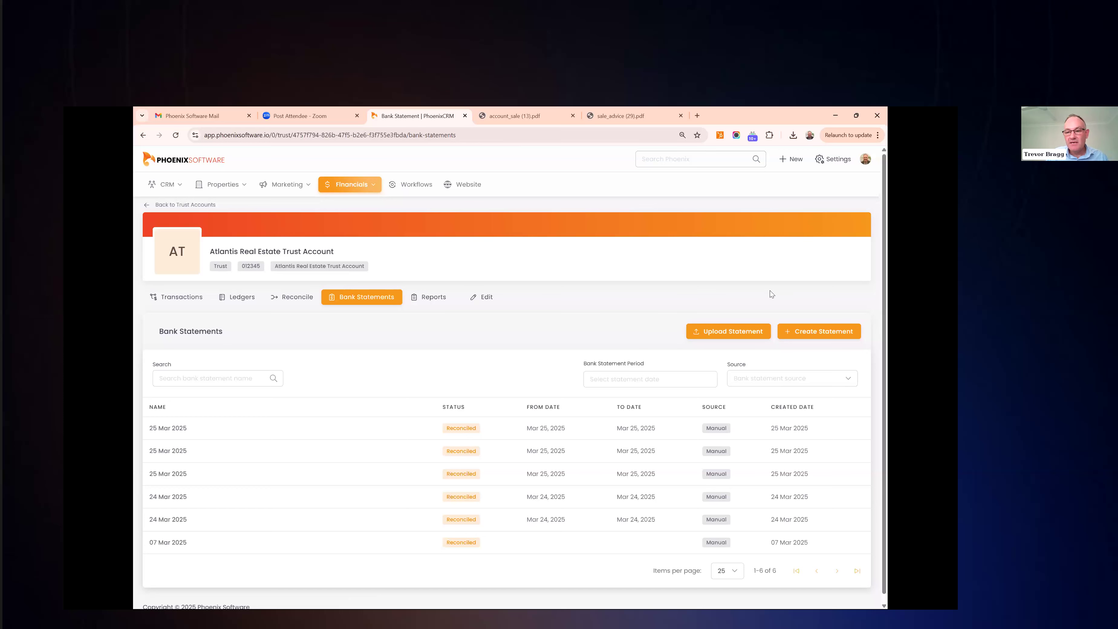
Create the 25 Mar 2025 bank statement
click(817, 335)
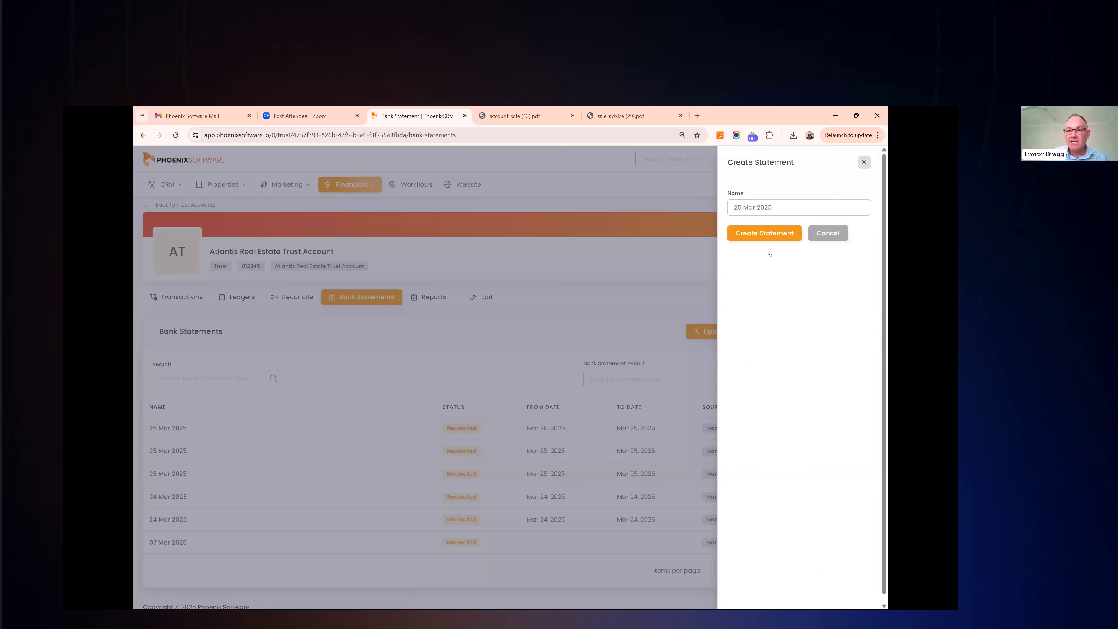
click(764, 207)
click(767, 233)
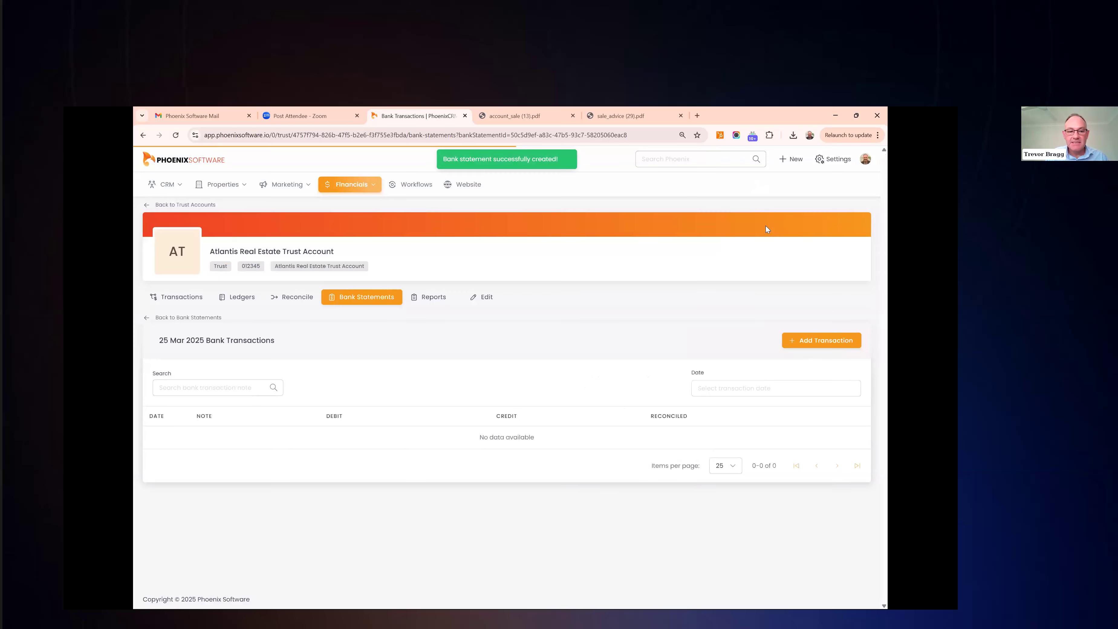
Add a 25-03-2025 credit of 20000 with note 'Initial' to the statement
click(807, 340)
click(759, 207)
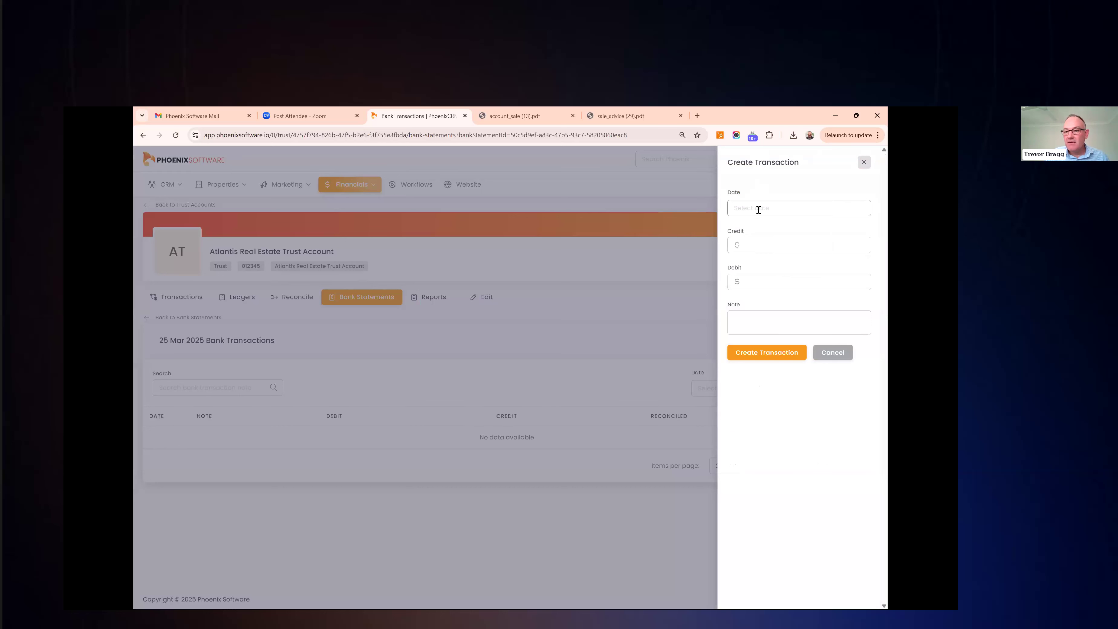
click(767, 327)
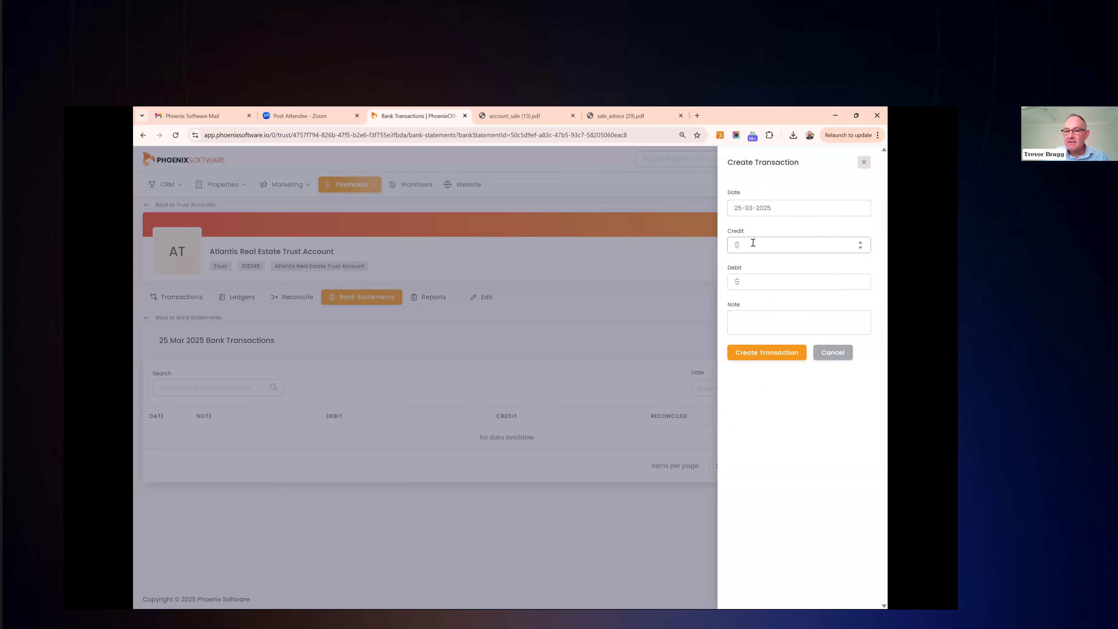
click(752, 243)
text(20000)
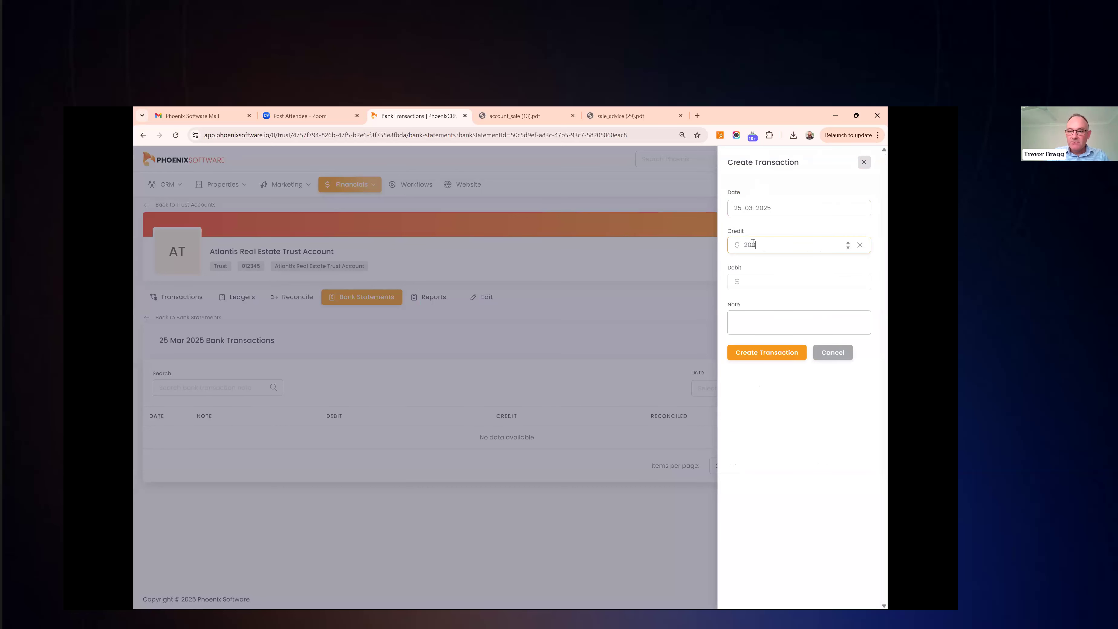
click(774, 325)
text(Initial)
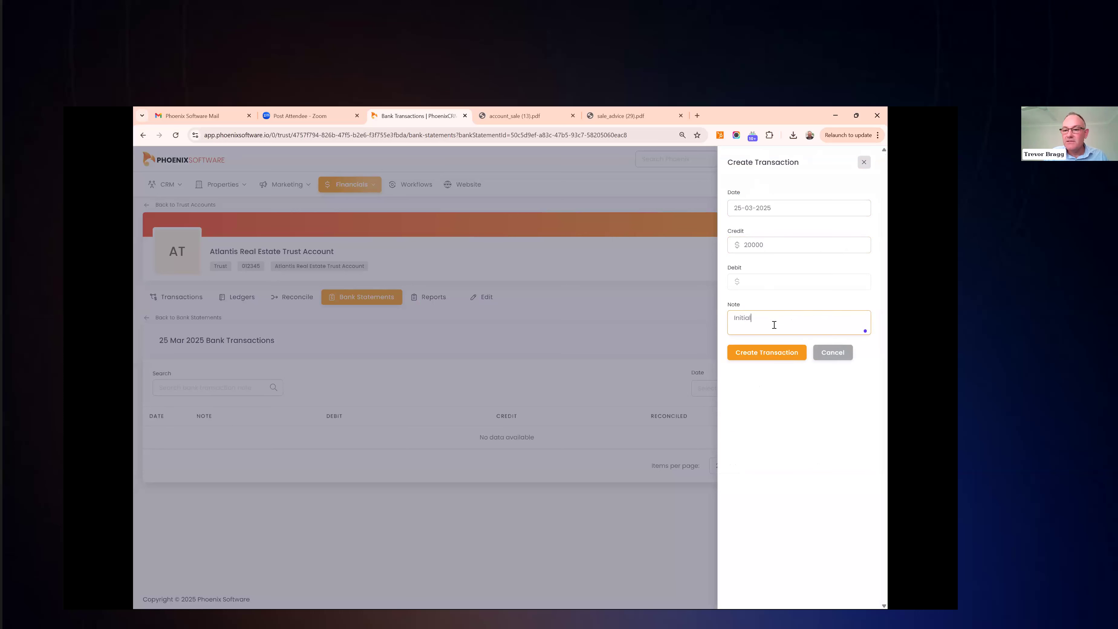
click(777, 353)
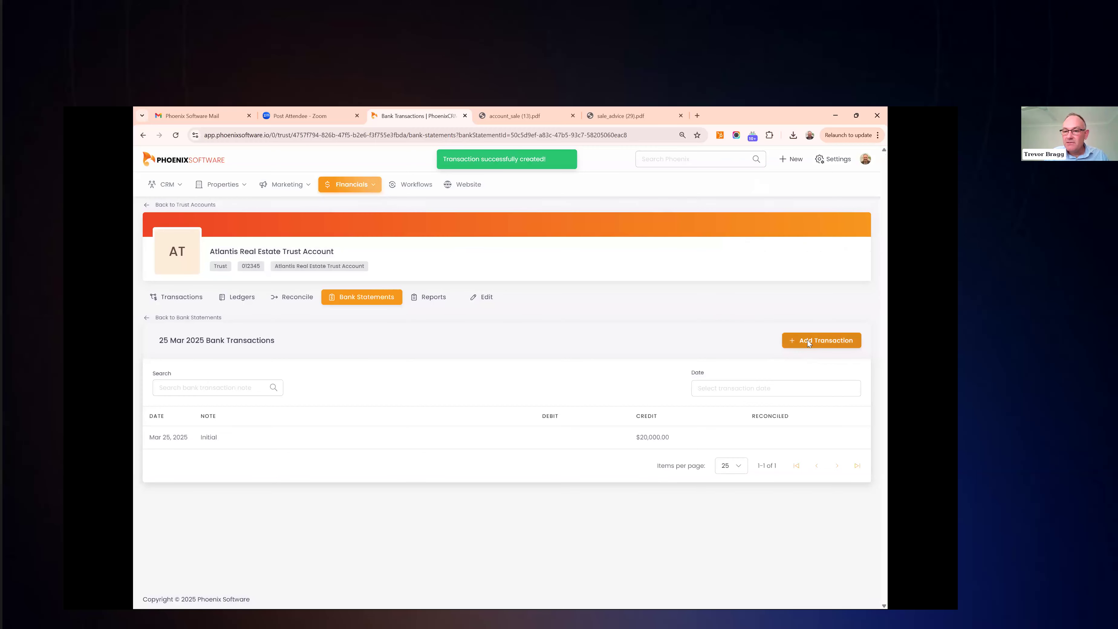
Add a 25-03-2025 credit of 180000 with note 'Balance'
click(807, 341)
click(753, 209)
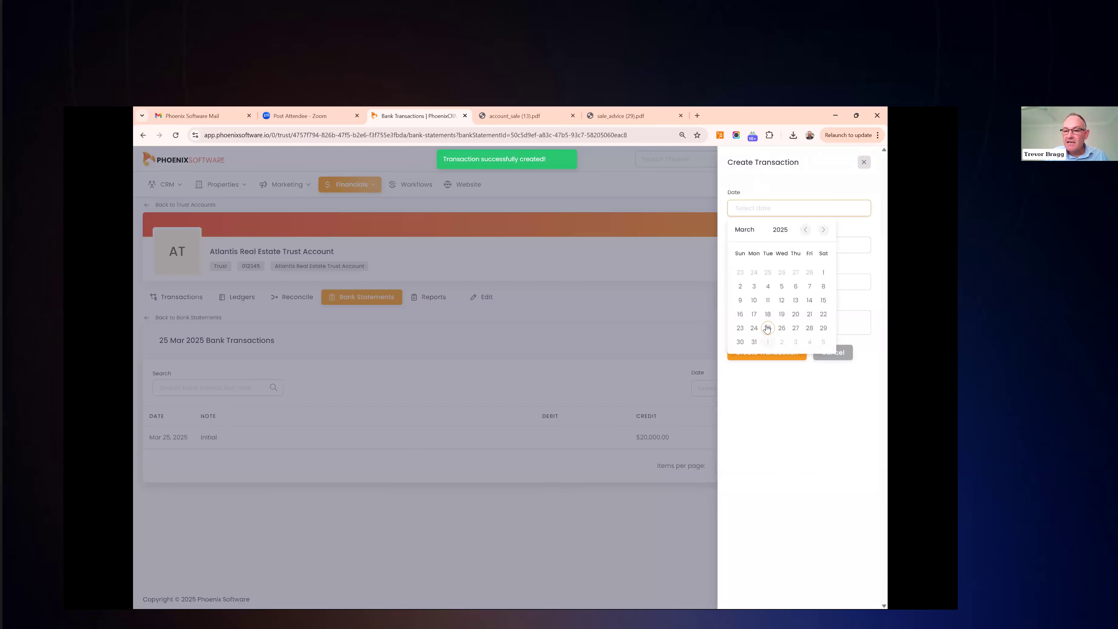
click(767, 328)
click(768, 250)
text(180000)
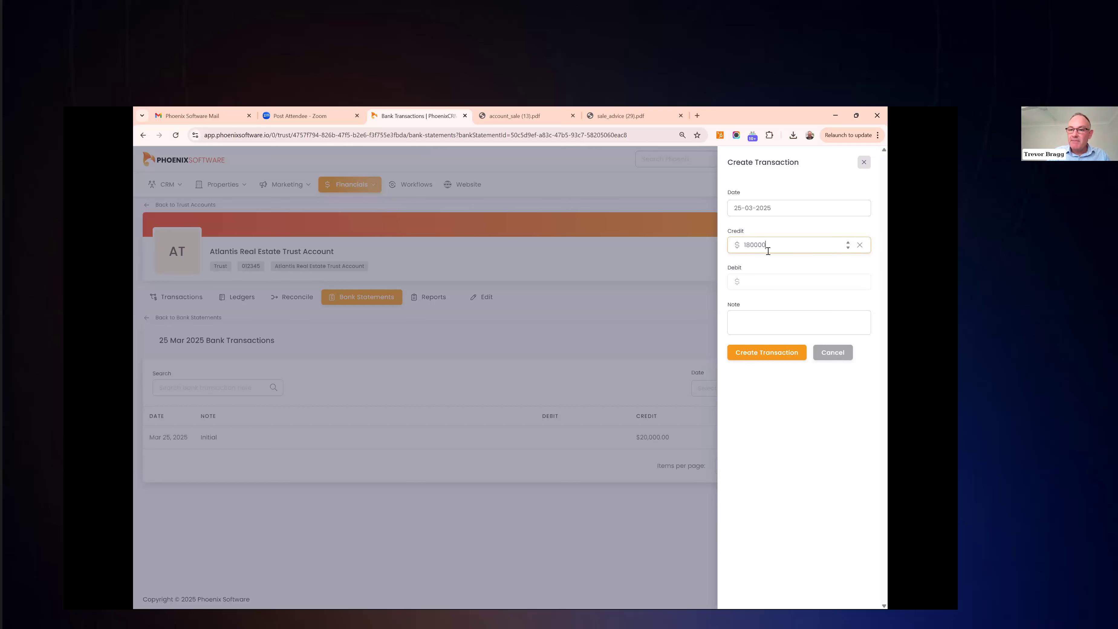
click(762, 320)
text(Balance)
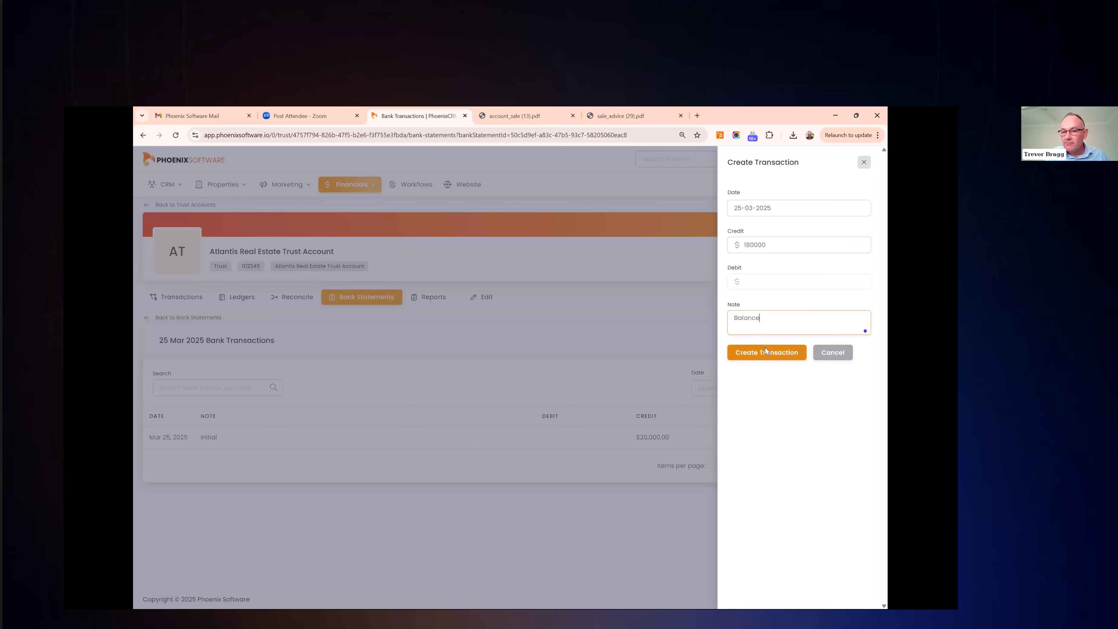
click(765, 347)
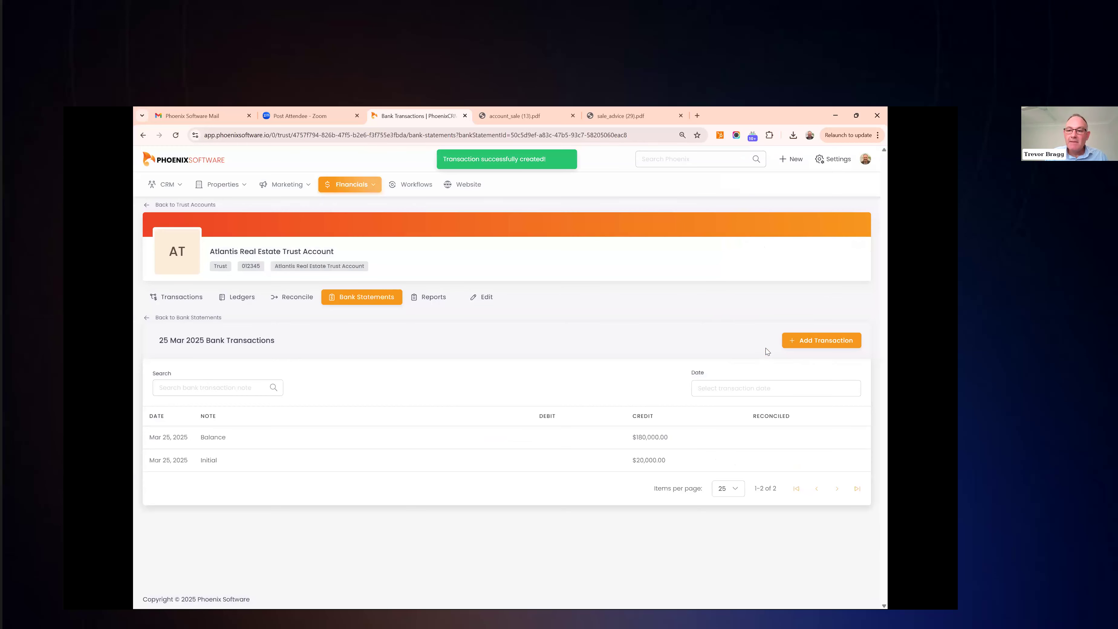
Add a 25-03-2025 debit of 47740 with note 'Agency'
click(813, 338)
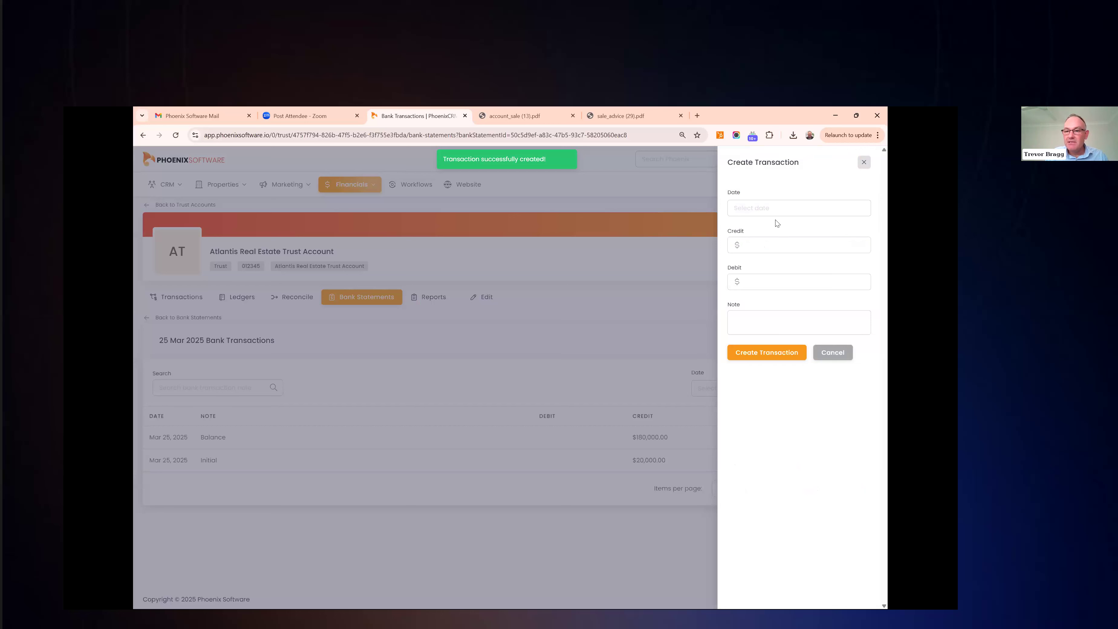
click(775, 210)
click(768, 328)
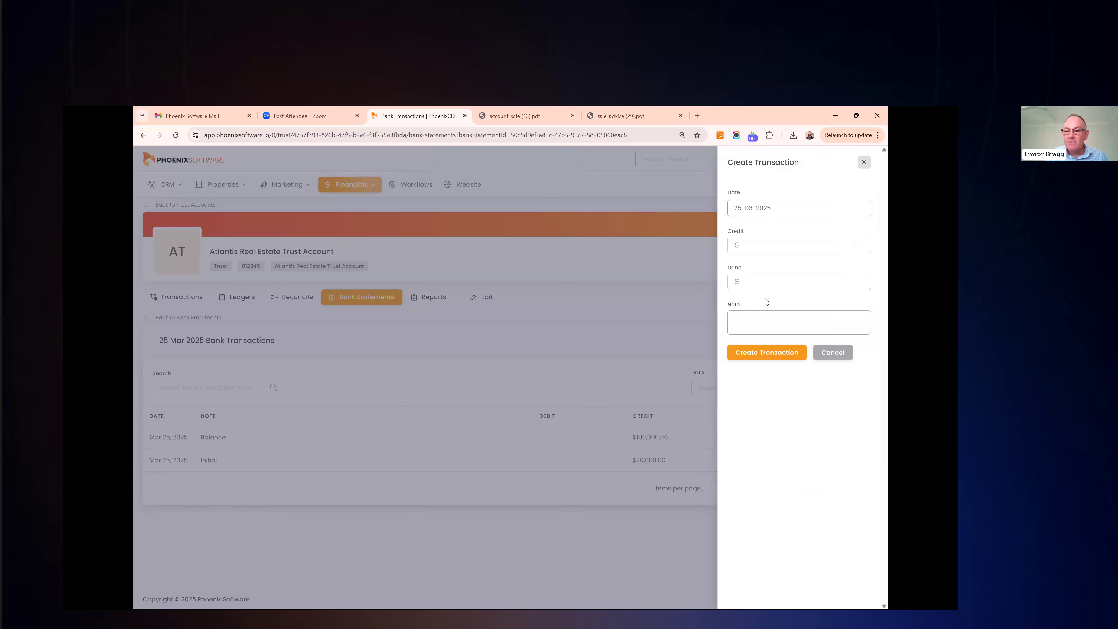
click(762, 282)
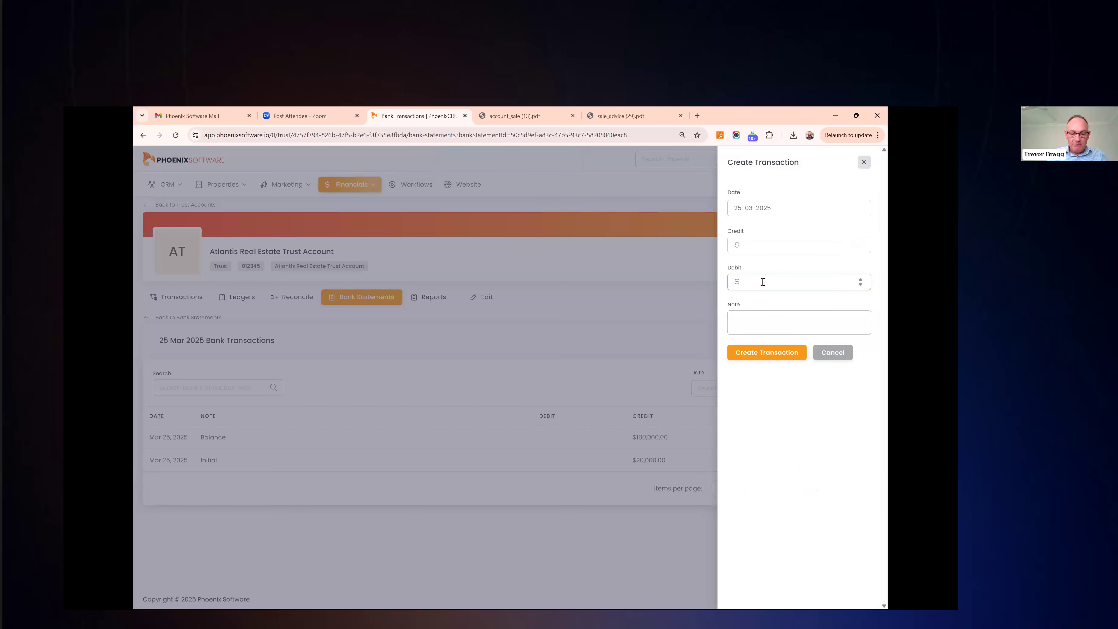
text(47)
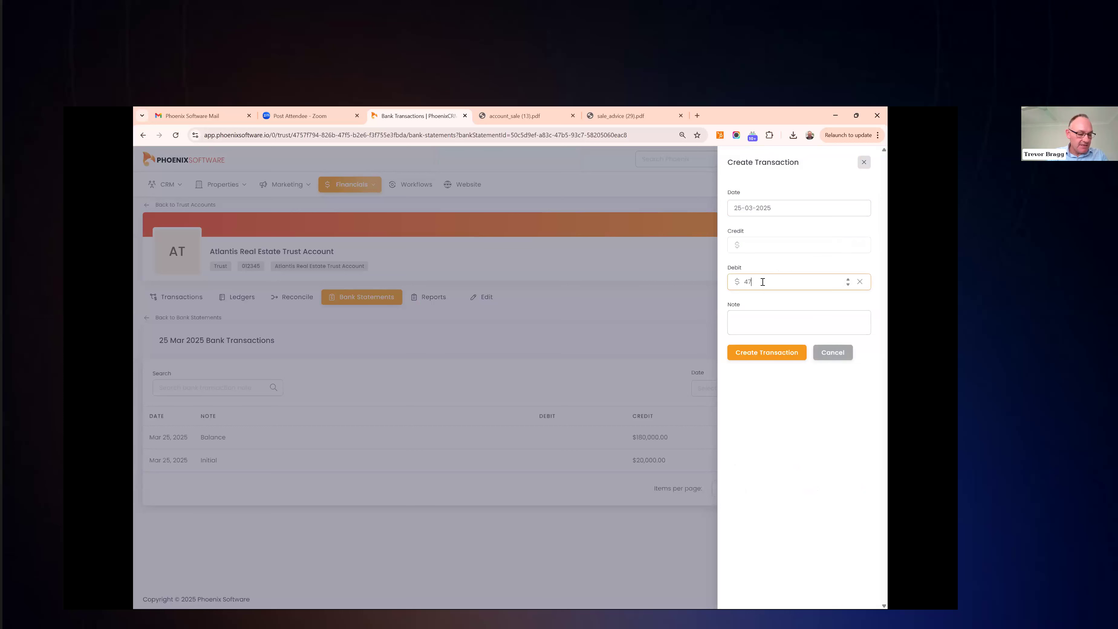
text(740)
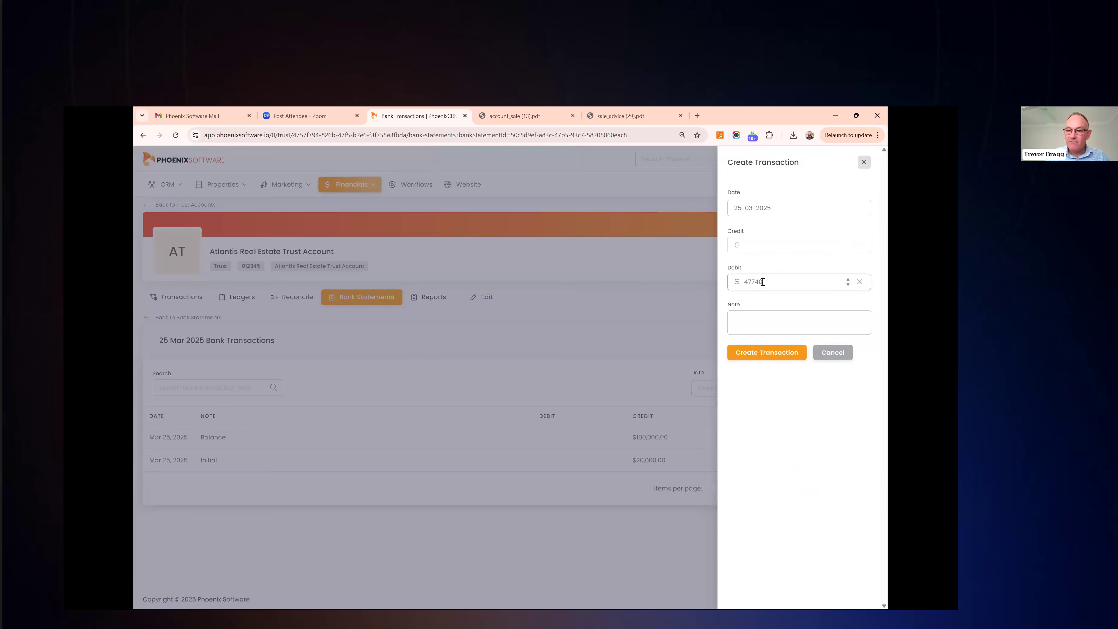
click(780, 317)
text(Agency)
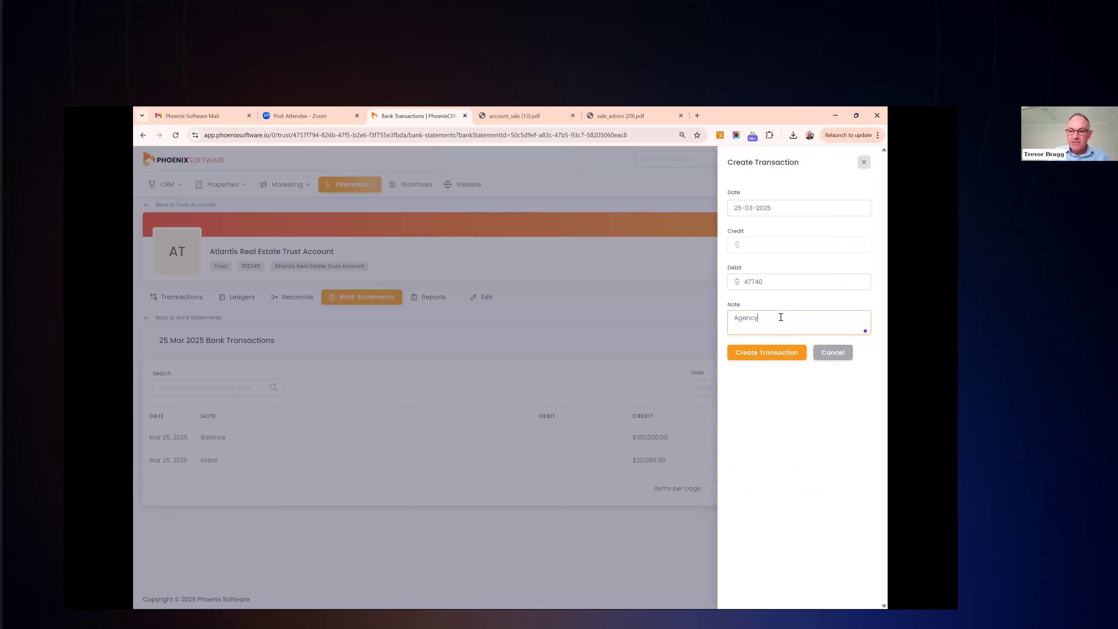
click(770, 349)
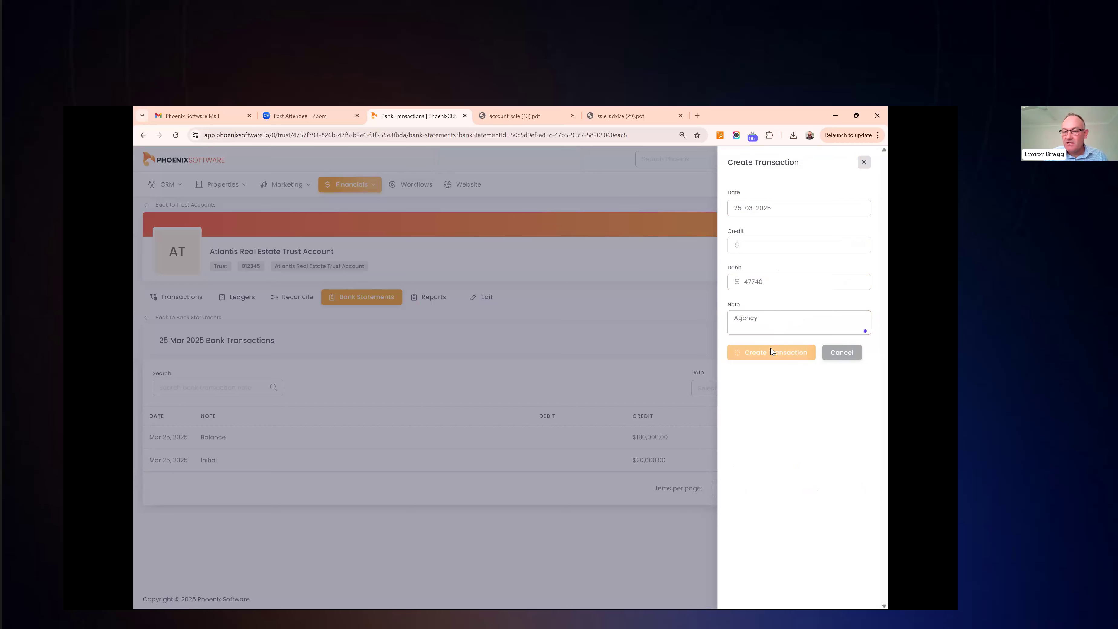
Add a 25-03-2025 debit of 152260 with note 'Vendor'
click(797, 342)
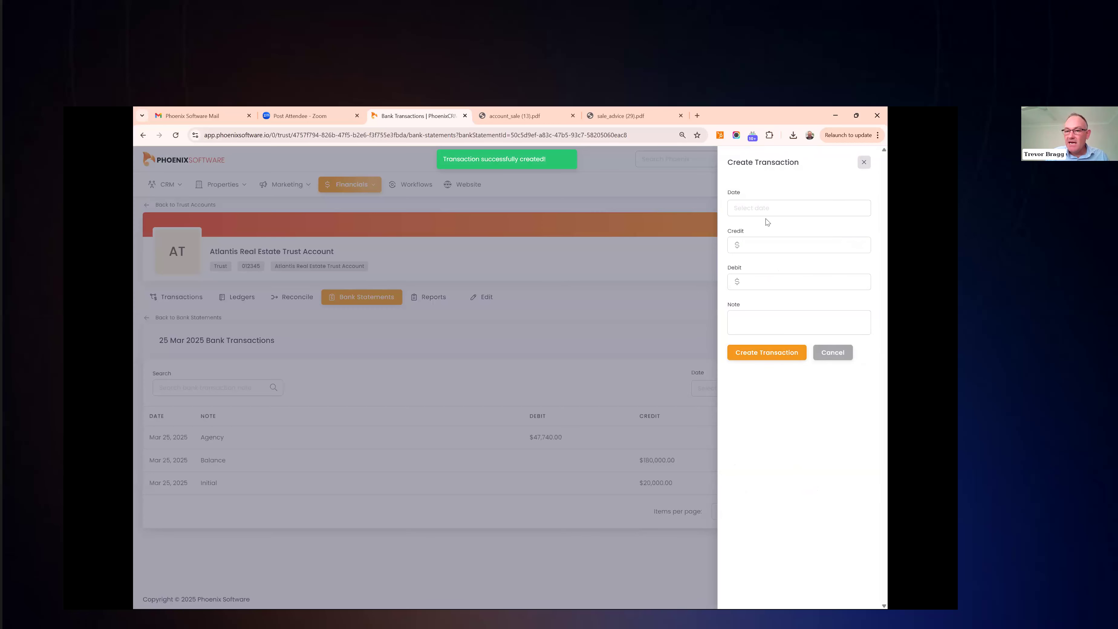
click(765, 207)
click(769, 327)
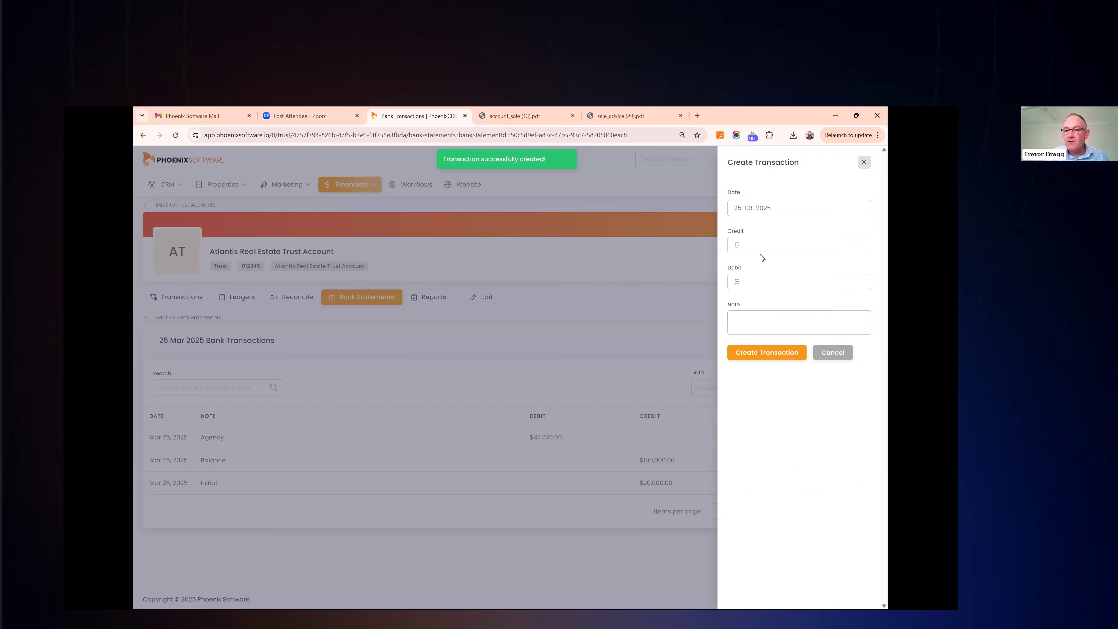
click(761, 282)
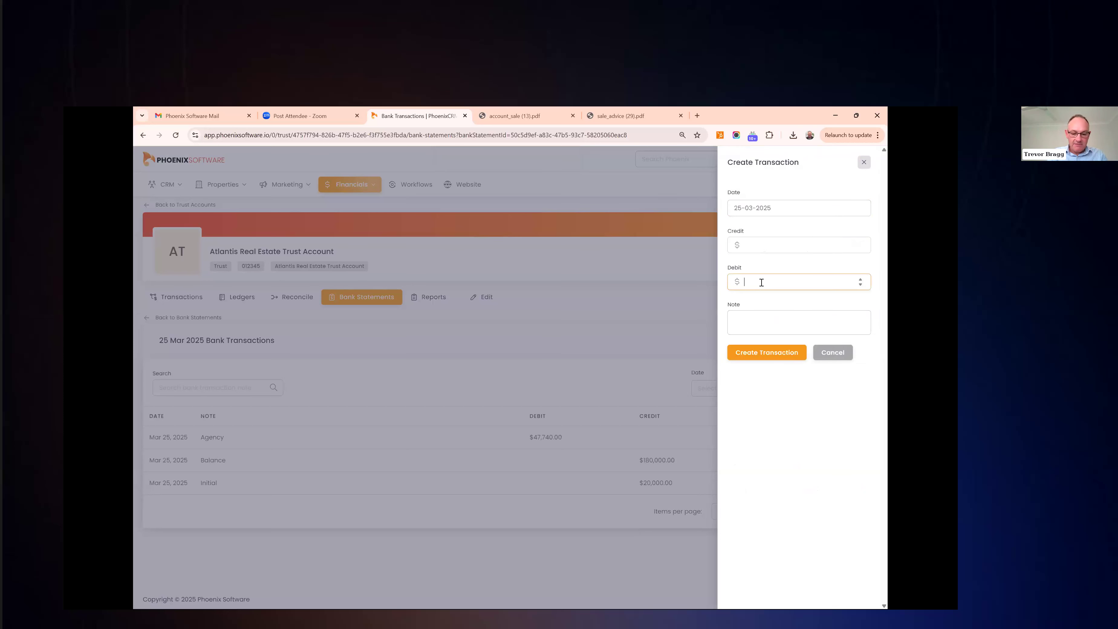
text(152260)
click(768, 323)
text(Vendor)
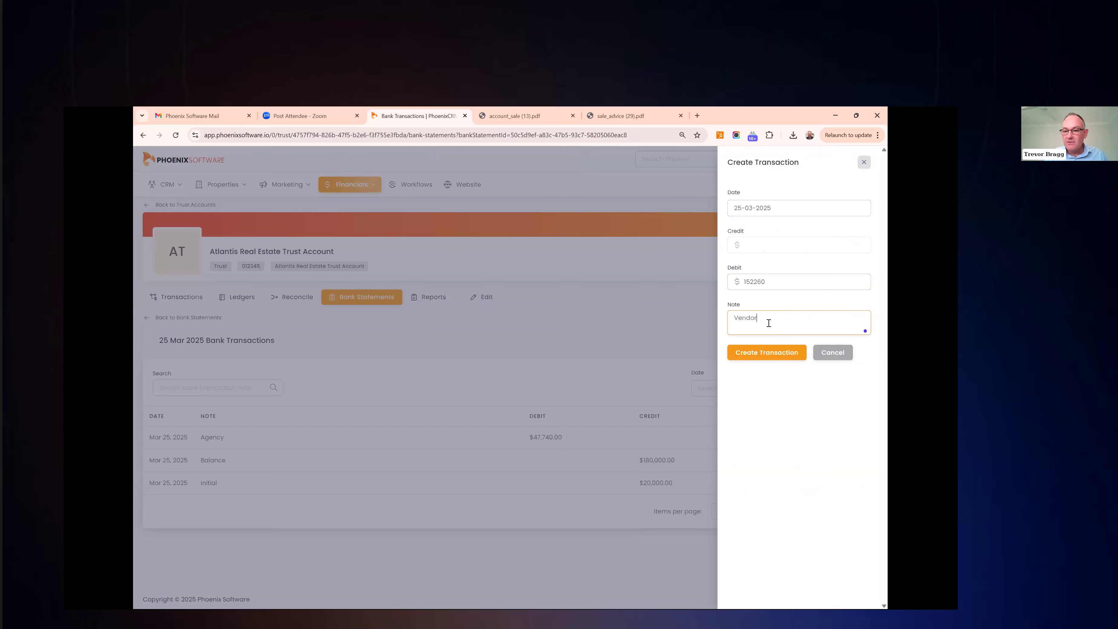
click(775, 354)
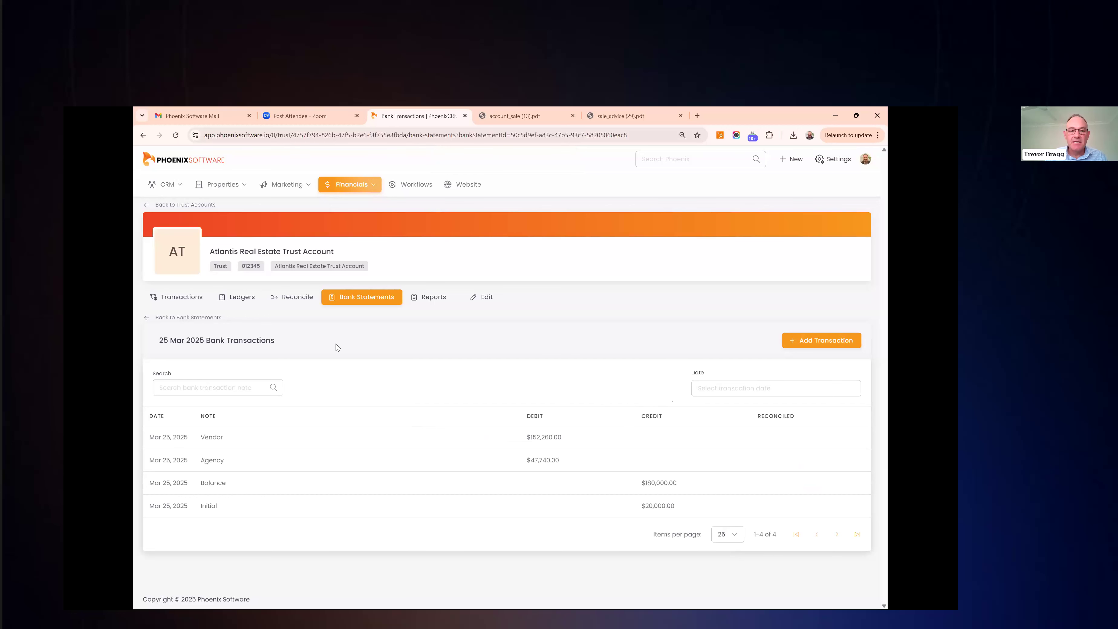
In trust bank reconciliation, reconcile the Vendor $152,260, Agency $47,740 and Balance $180,000 lines
click(291, 303)
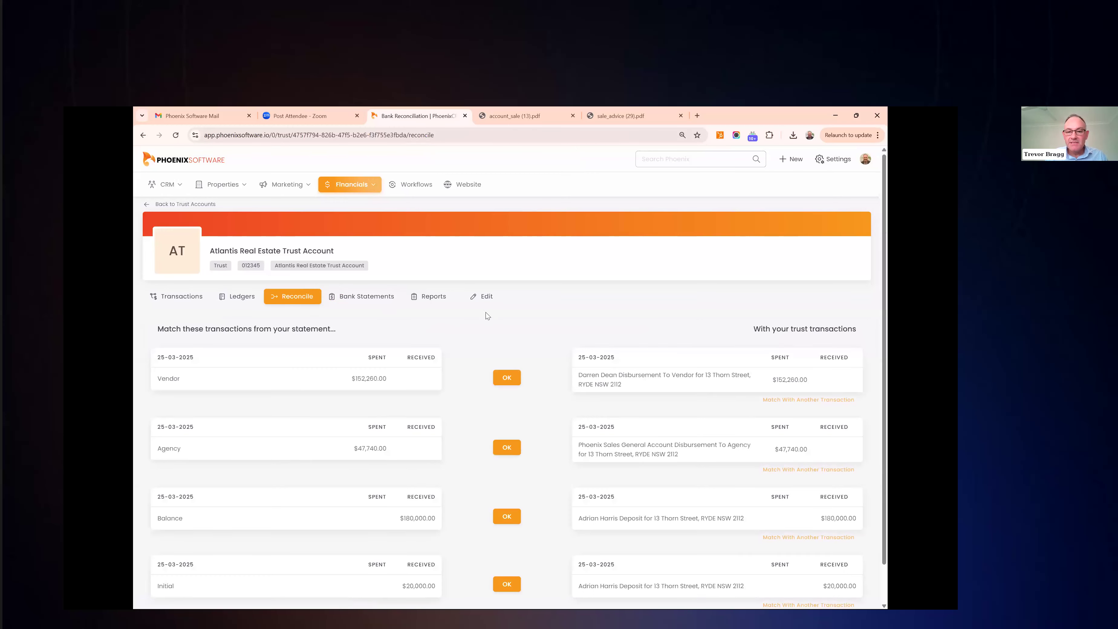
scroll(485, 312, down, 1)
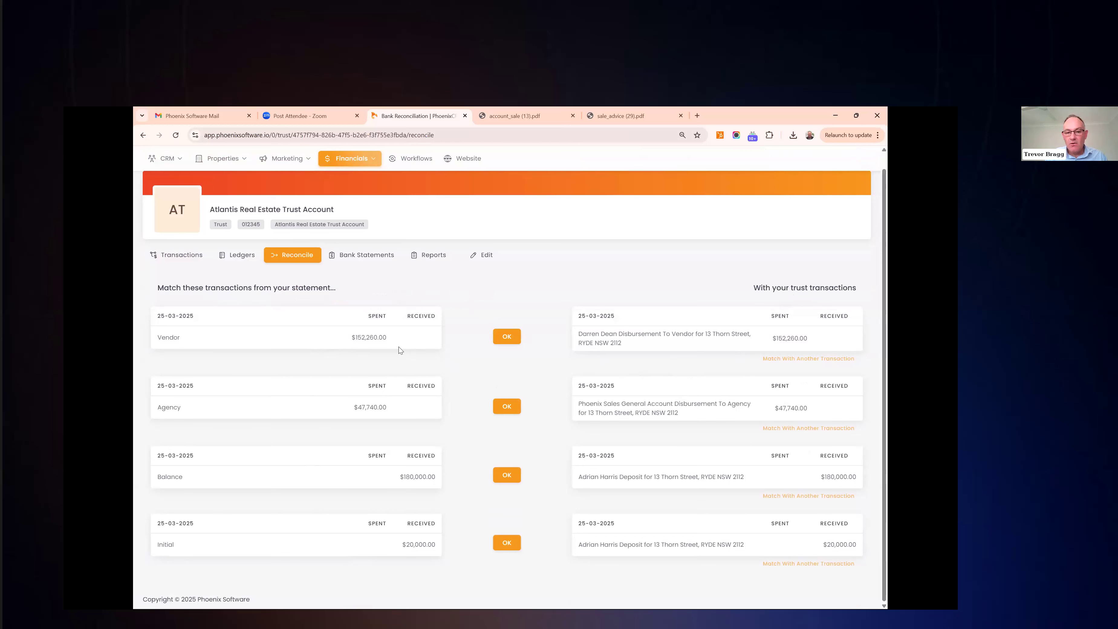
click(509, 338)
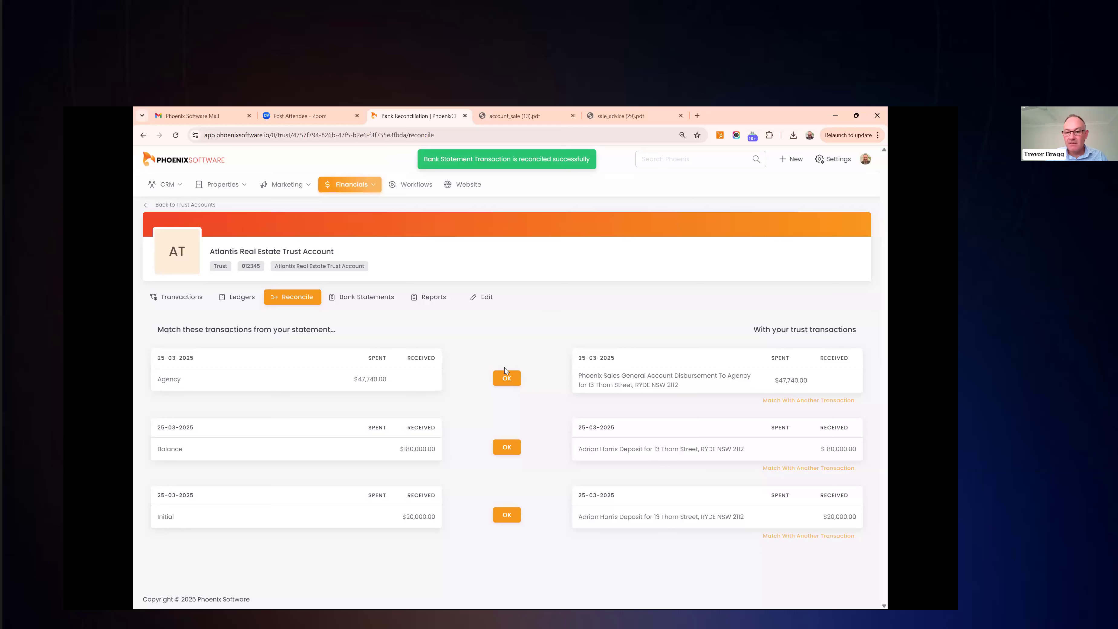
click(511, 378)
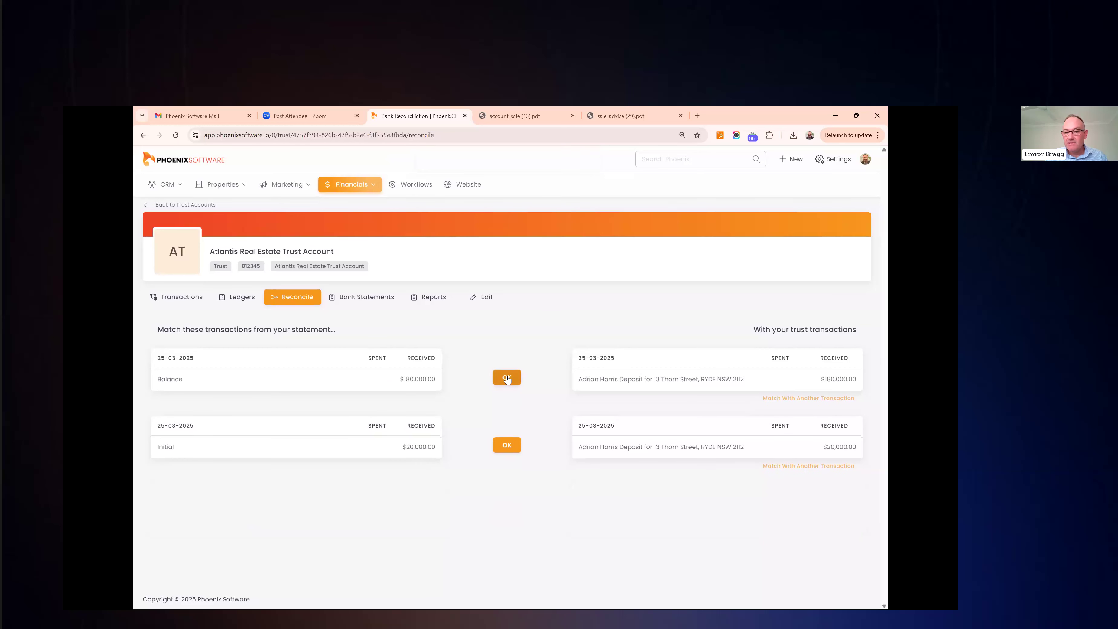
click(507, 378)
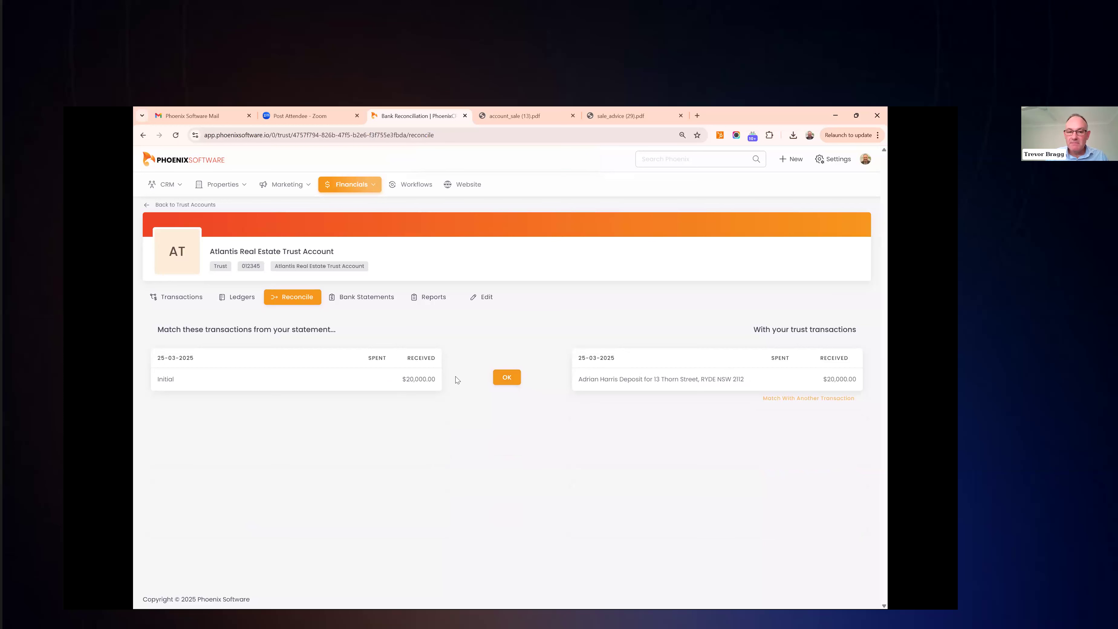
Match the Initial line to the 25-03-2025 $20,000.00 Thorn Street deposit and save
click(791, 402)
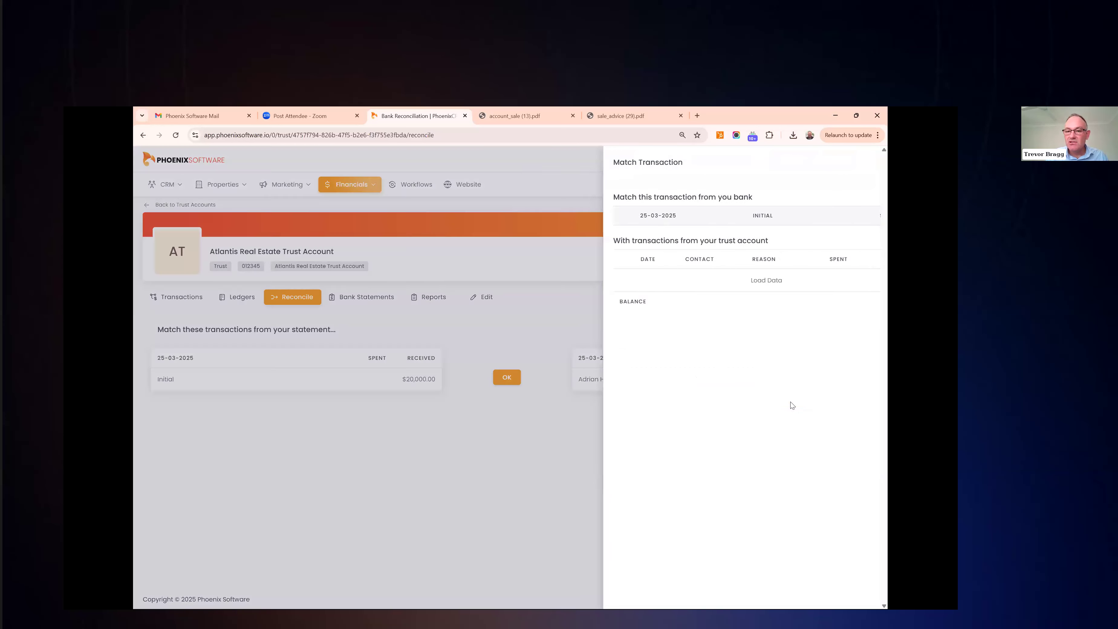
scroll(644, 342, down, 1)
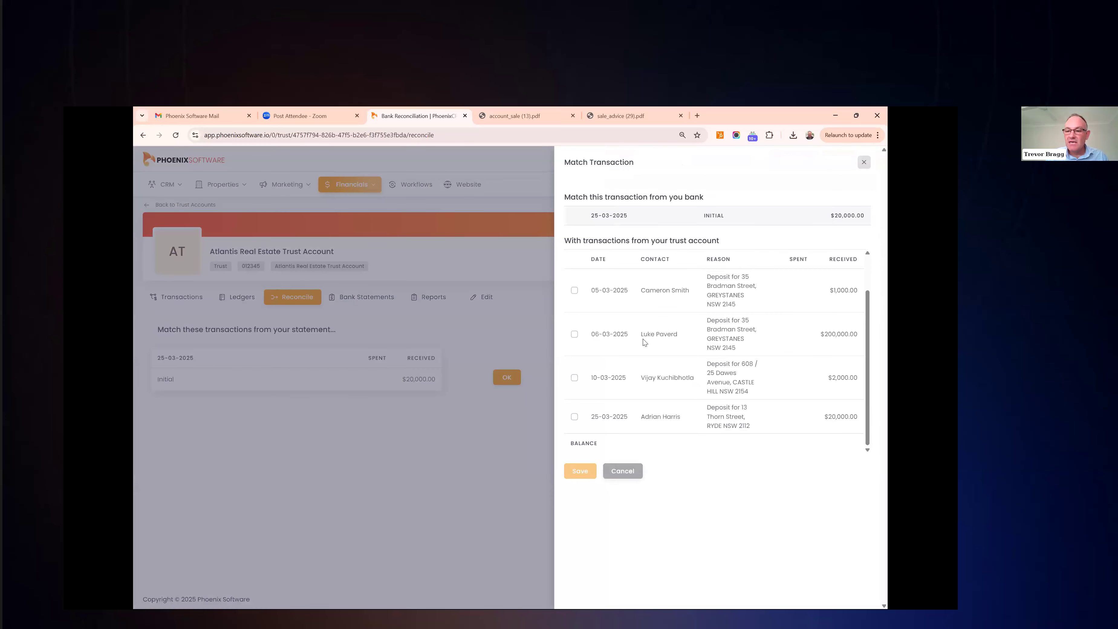
click(574, 416)
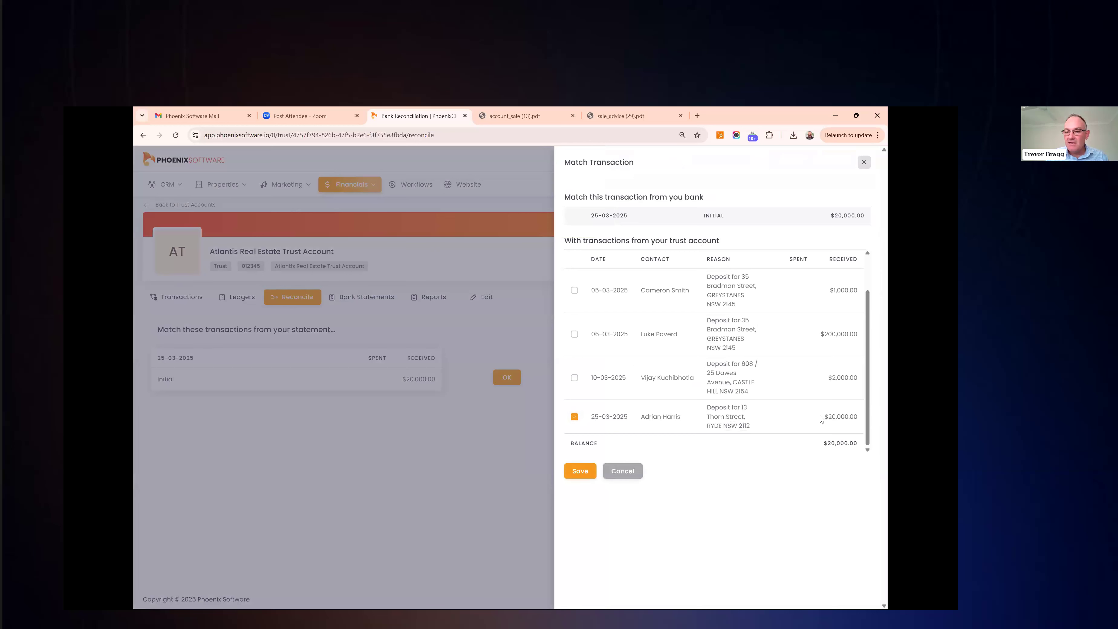
click(581, 471)
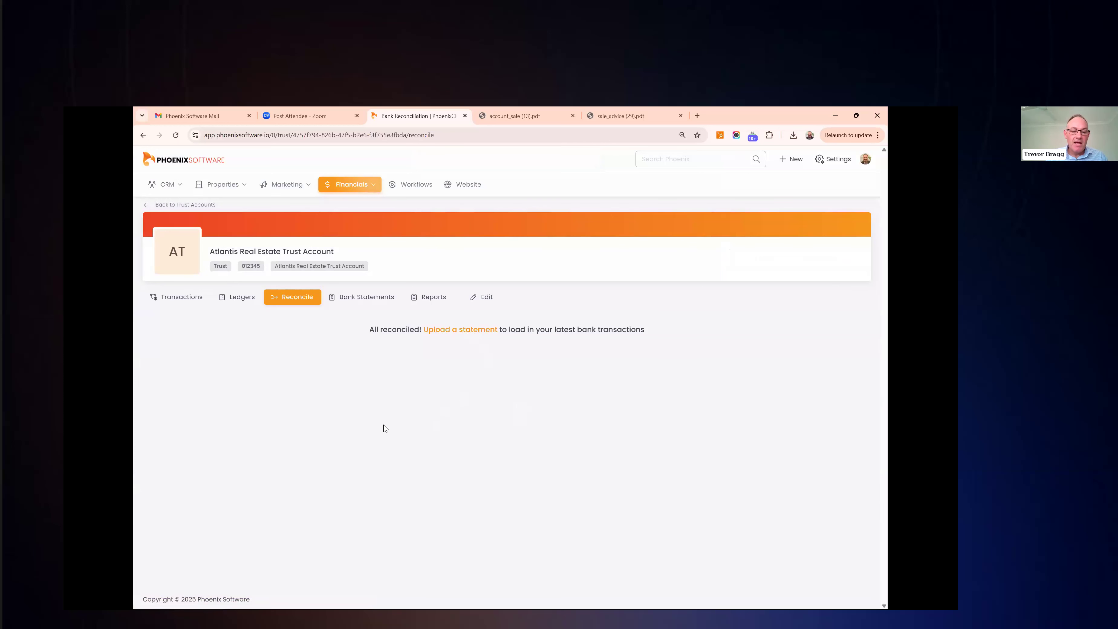
From the trust account Reports, download all six March 2025 reports as one PDF
click(432, 299)
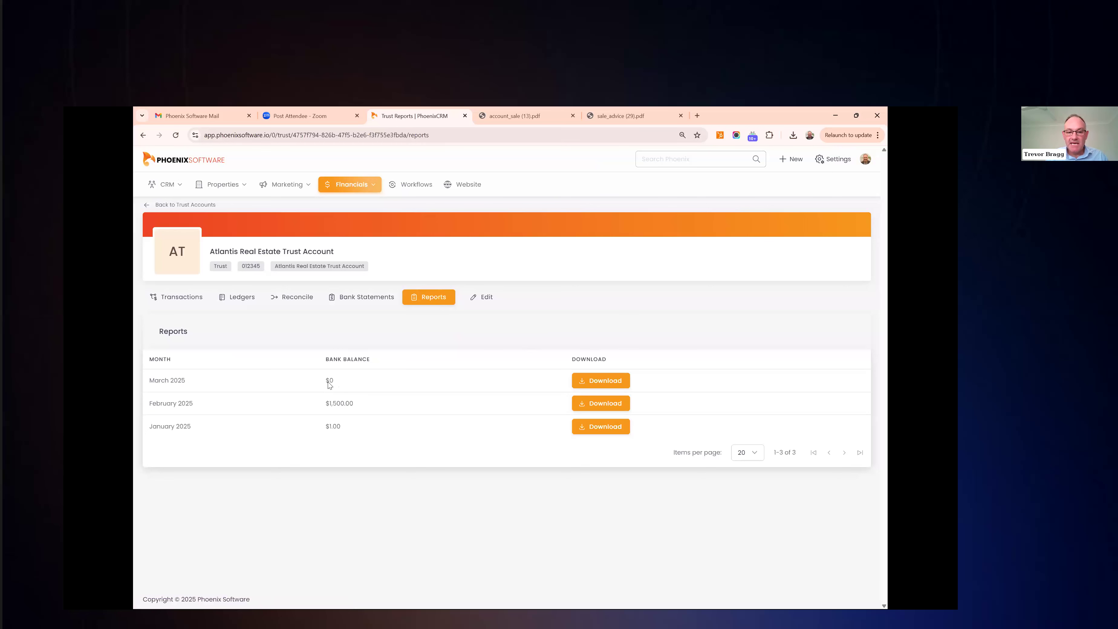
click(602, 381)
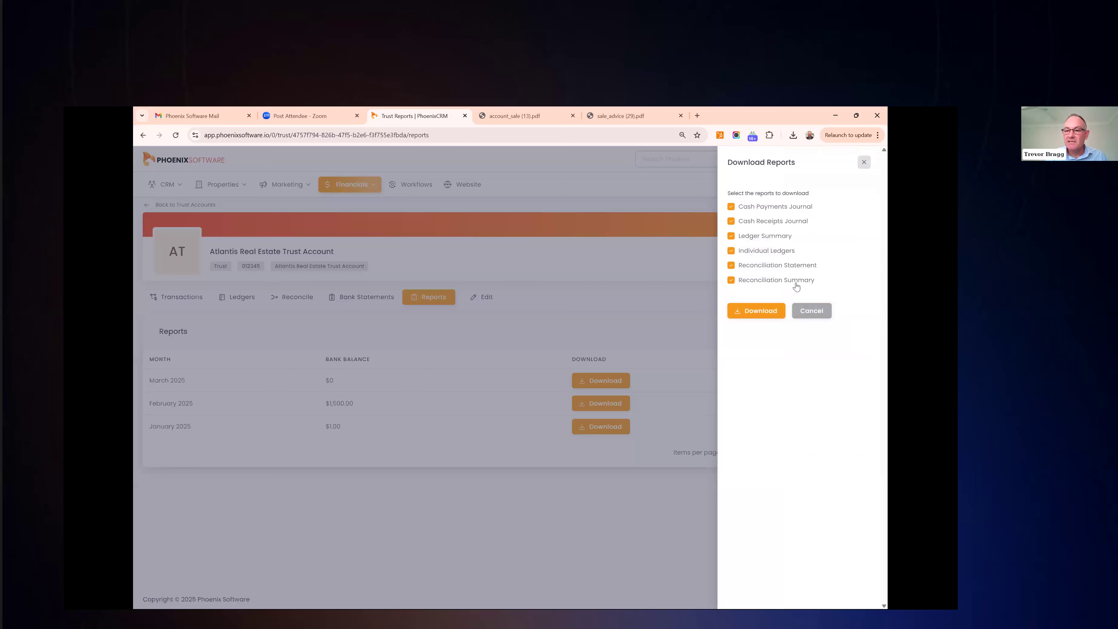
click(764, 319)
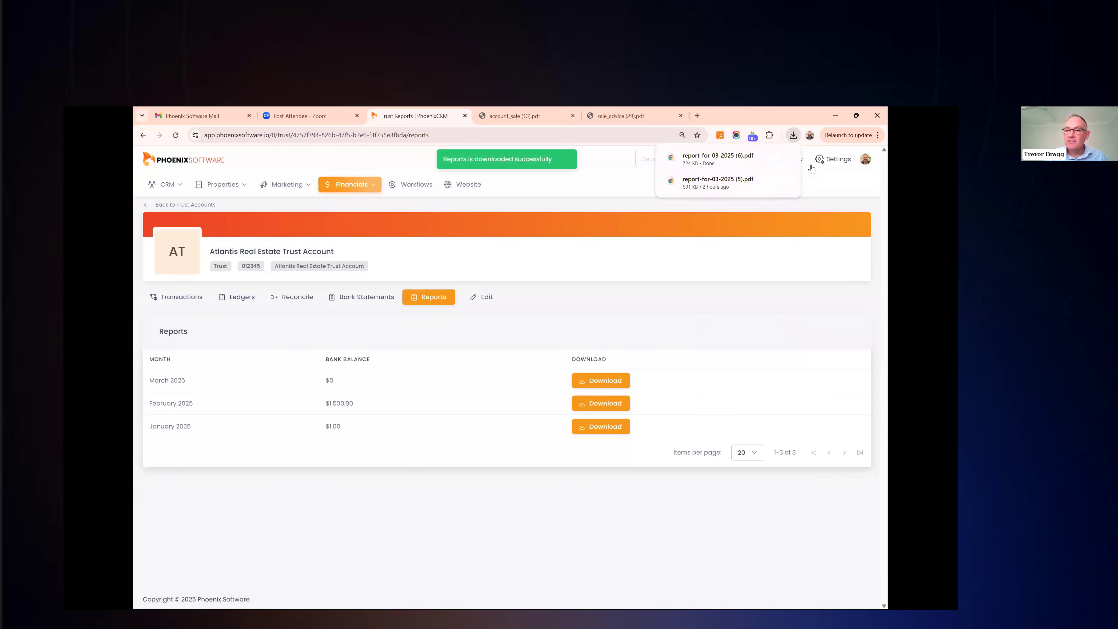
Open report-for-03-2025 (6).pdf and scroll through pages 1–4 to the Ledger Summary
click(785, 157)
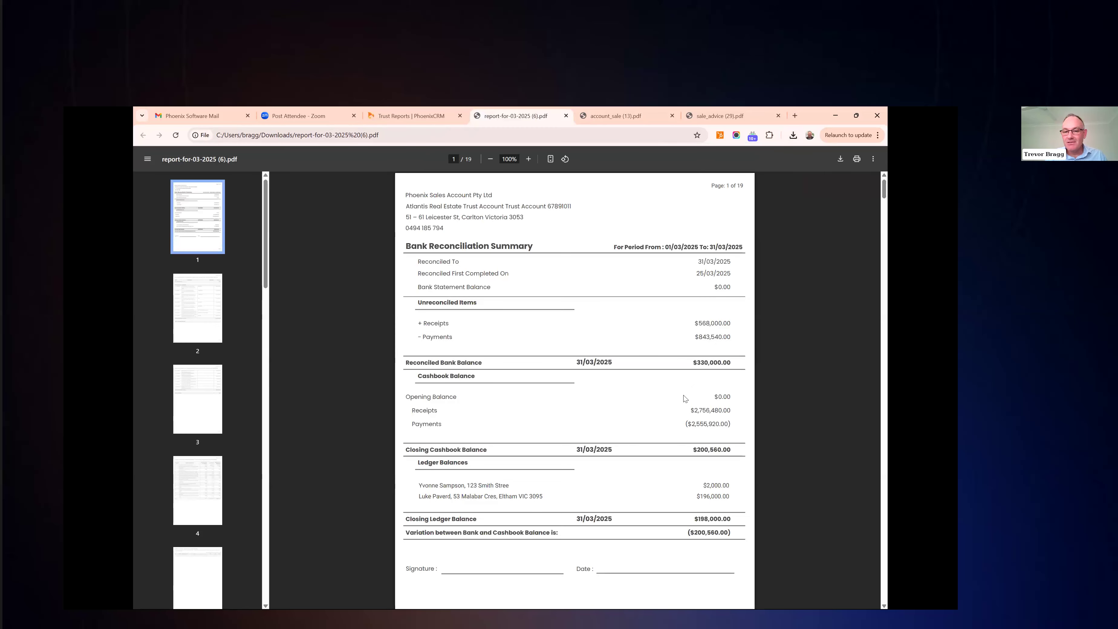
scroll(684, 399, down, 1)
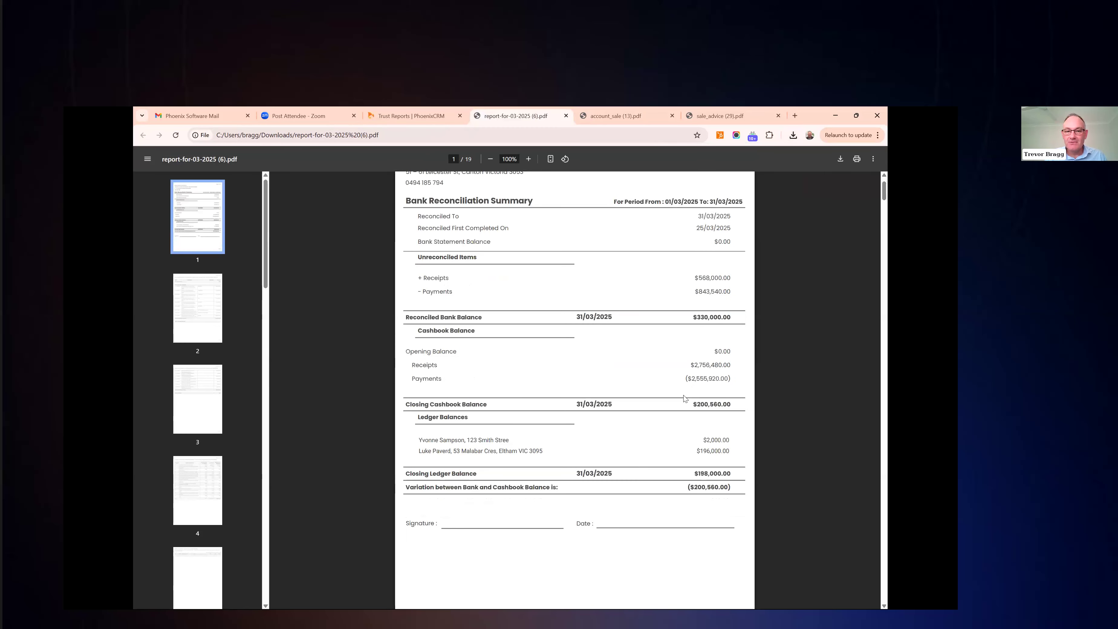
scroll(684, 397, down, 6)
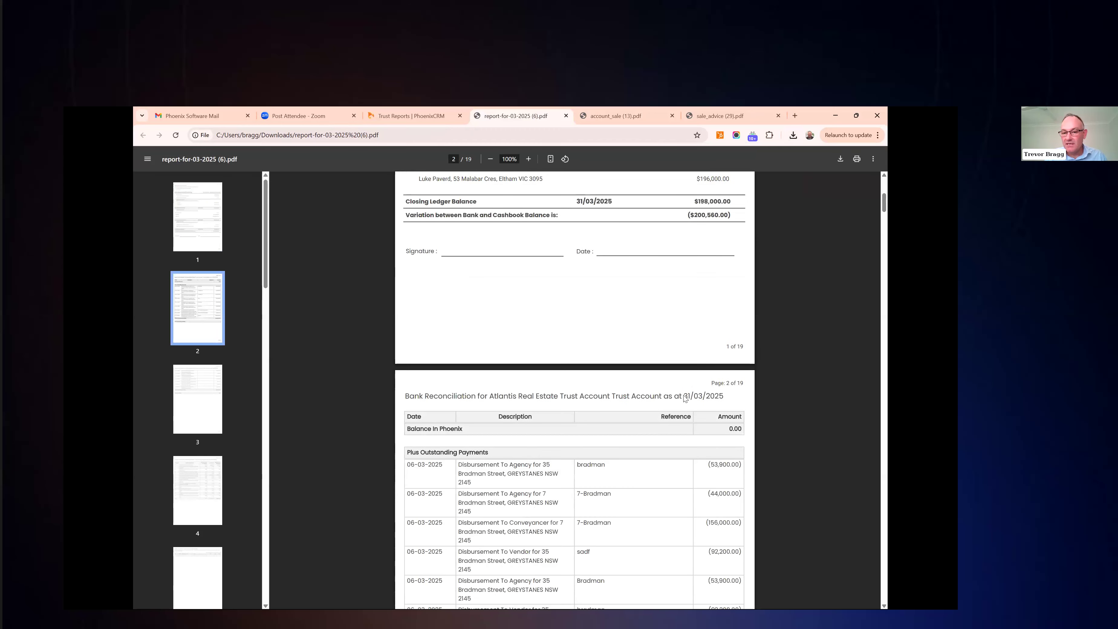
scroll(684, 399, down, 4)
scroll(684, 399, down, 8)
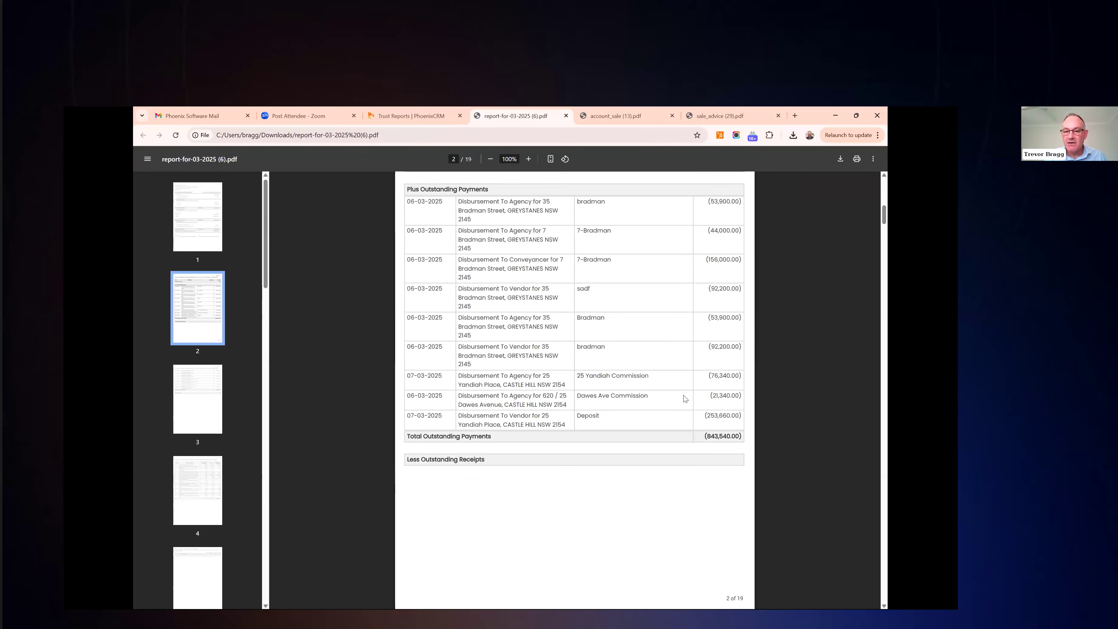
scroll(684, 398, down, 4)
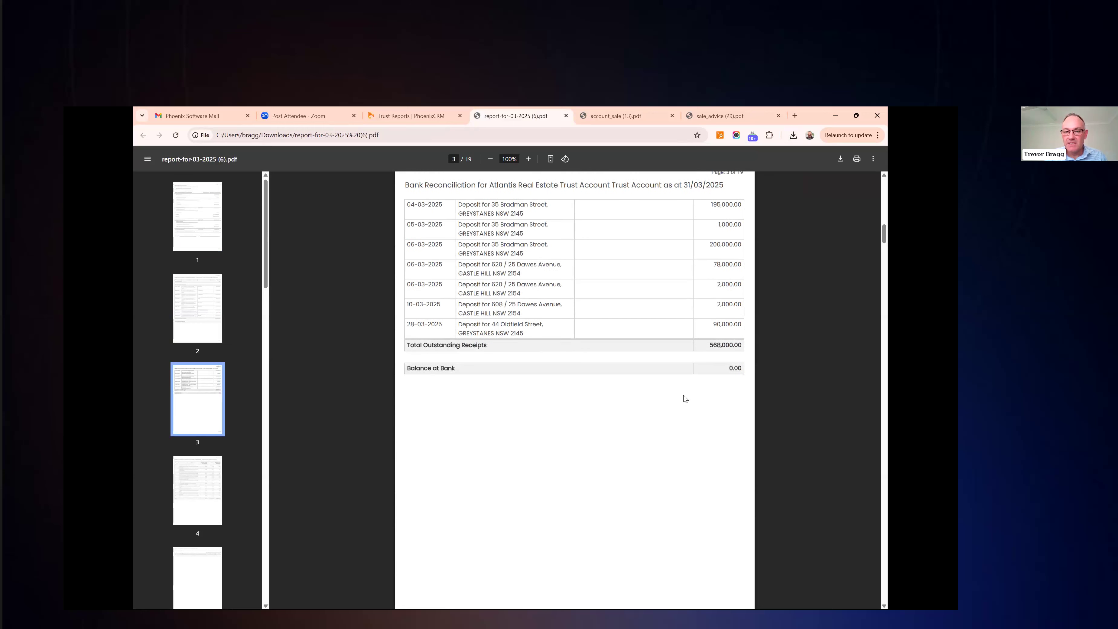
scroll(684, 398, down, 12)
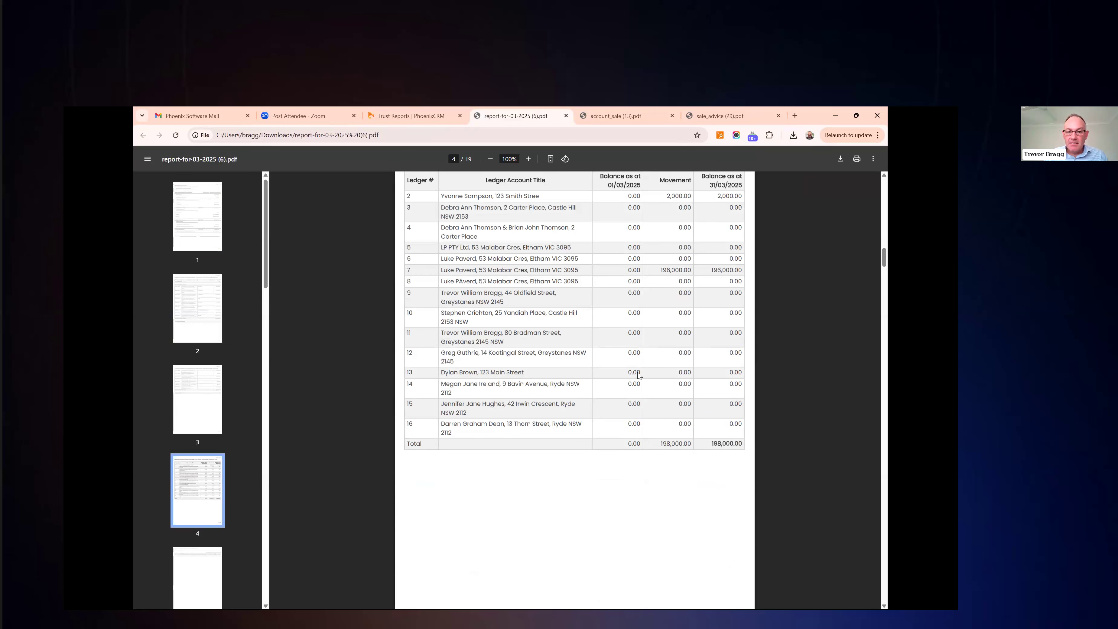
Return to PhoenixCRM and open the Financials > Invoices list
key(ctrl+shift+Tab)
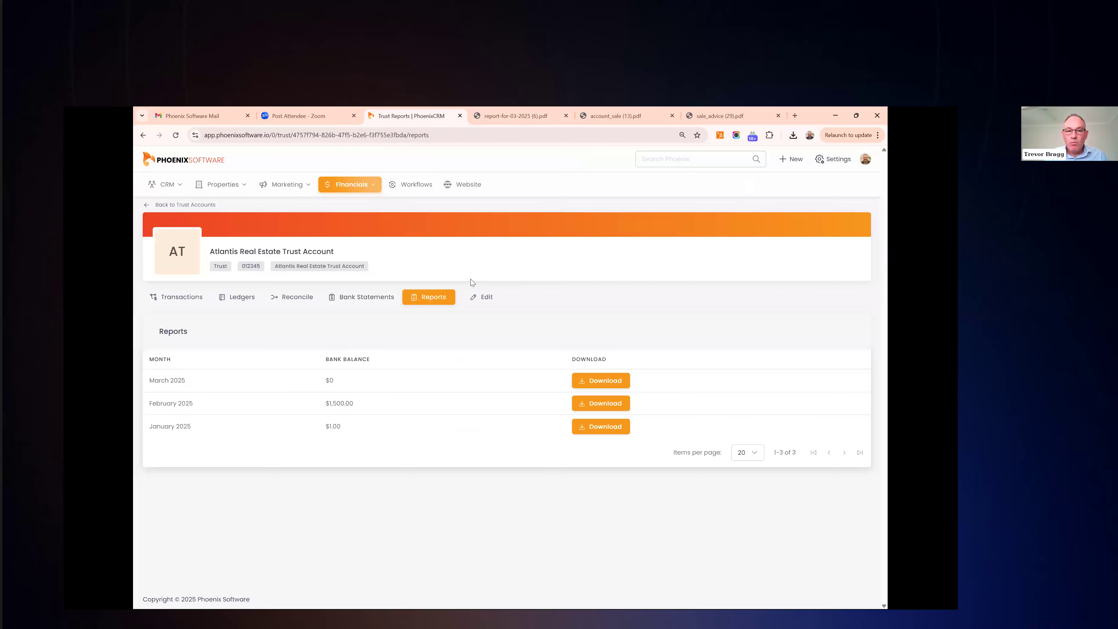
click(359, 192)
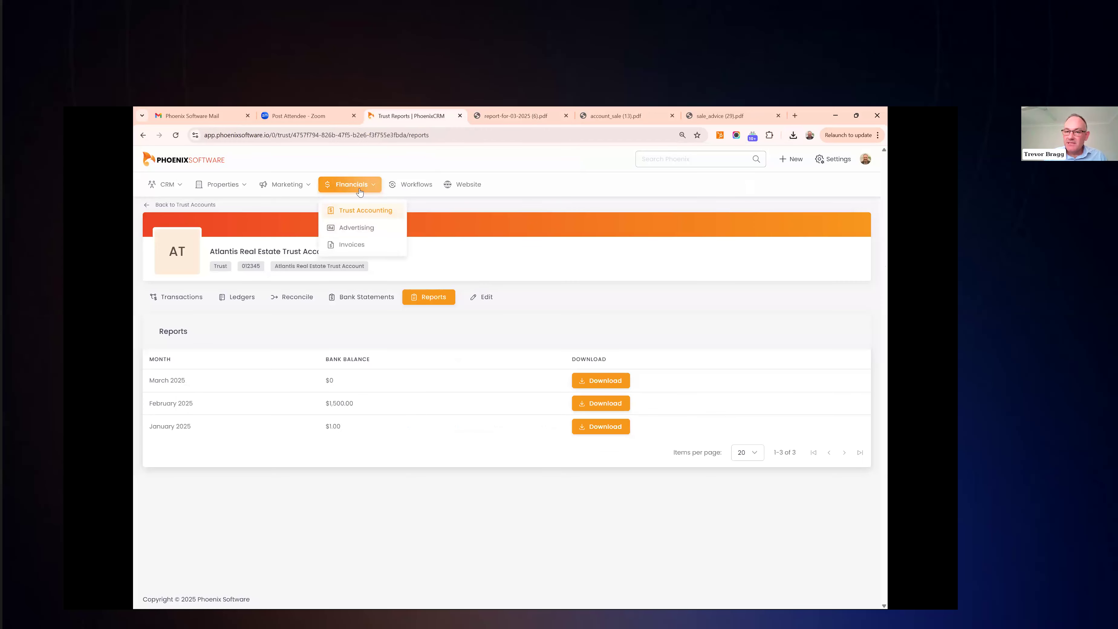
click(351, 244)
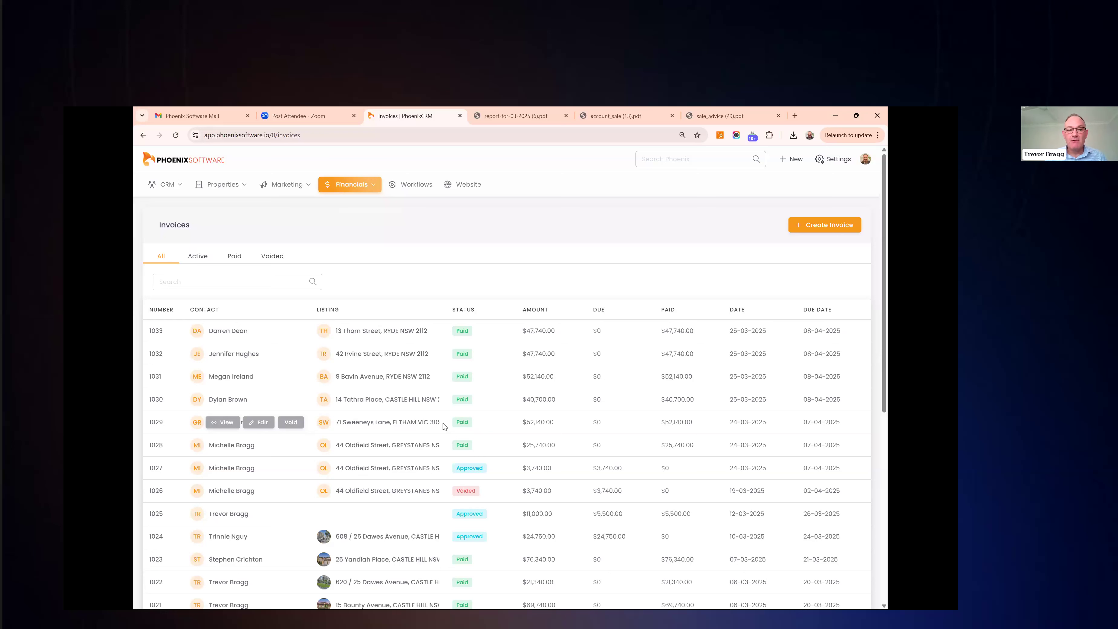
Start a new invoice, check the contact list, then cancel it without saving
click(832, 227)
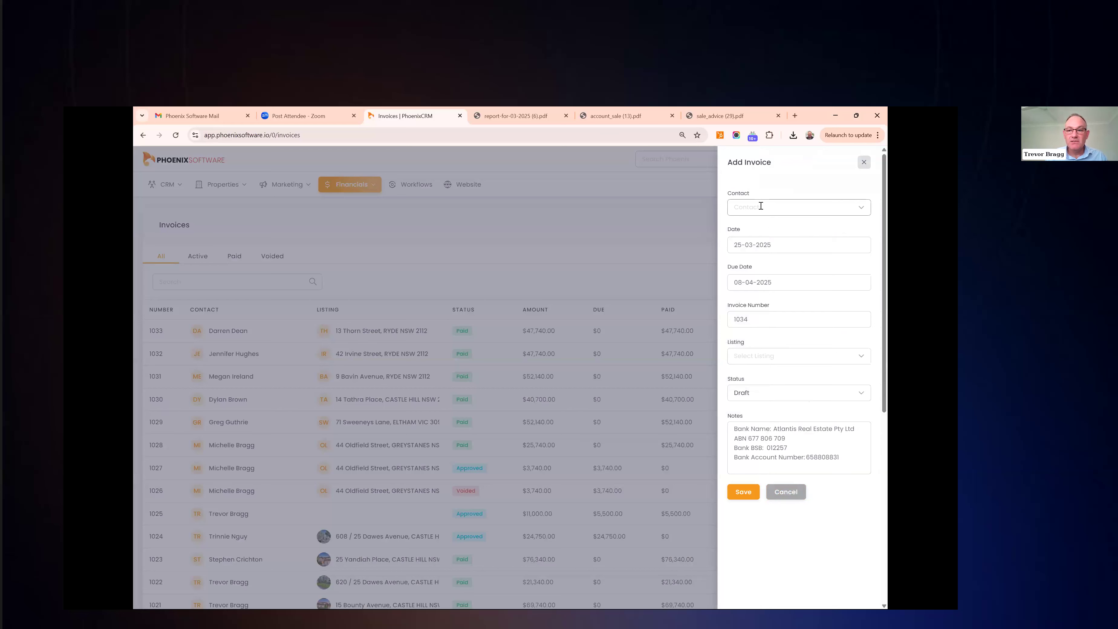
click(760, 205)
click(771, 185)
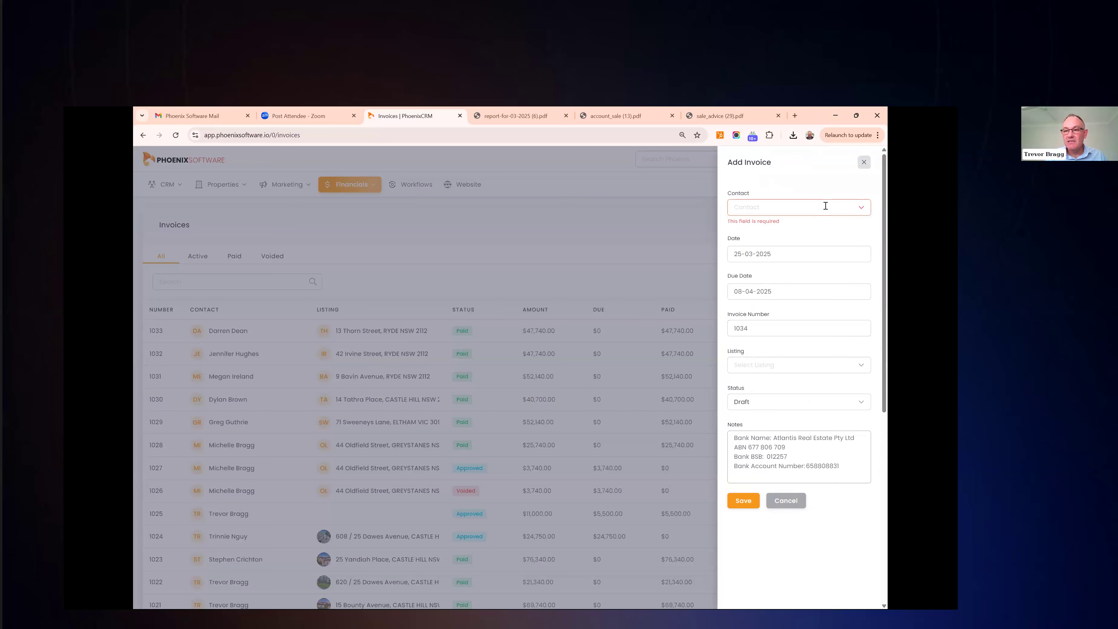
click(863, 162)
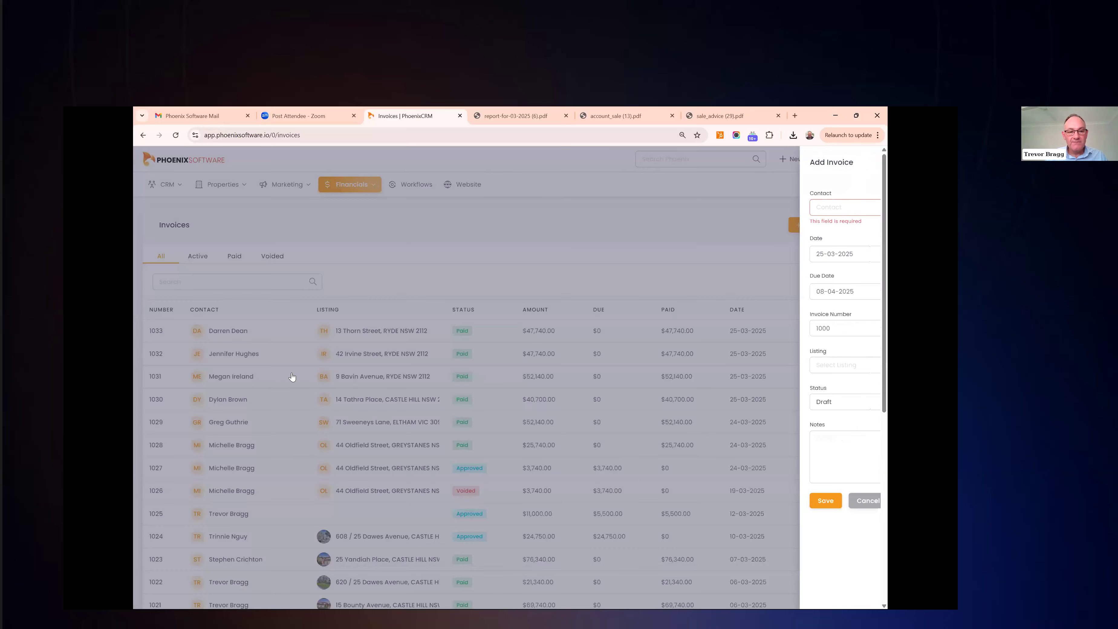
Scroll through the invoices list to review amounts, paid values and statuses
scroll(281, 355, down, 1)
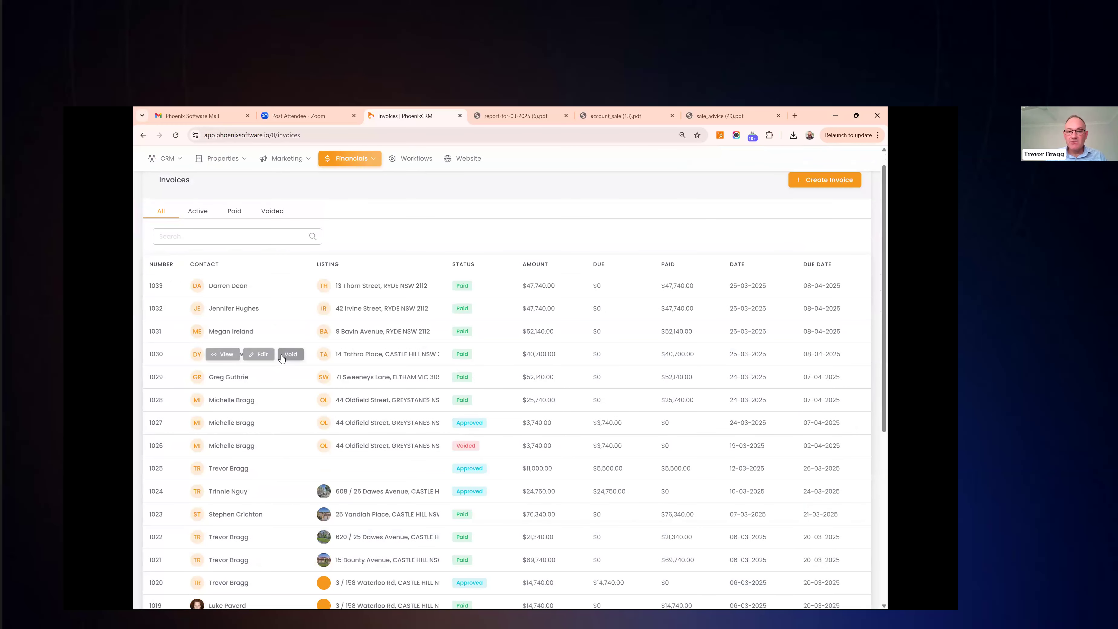
mouse_move(247, 292)
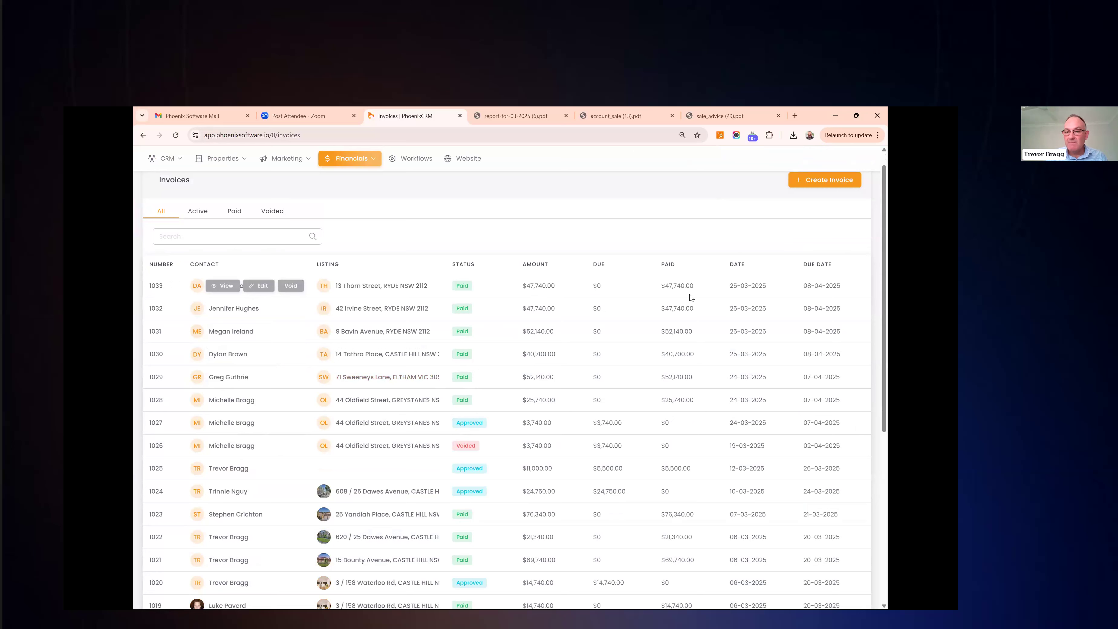
scroll(304, 396, up, 1)
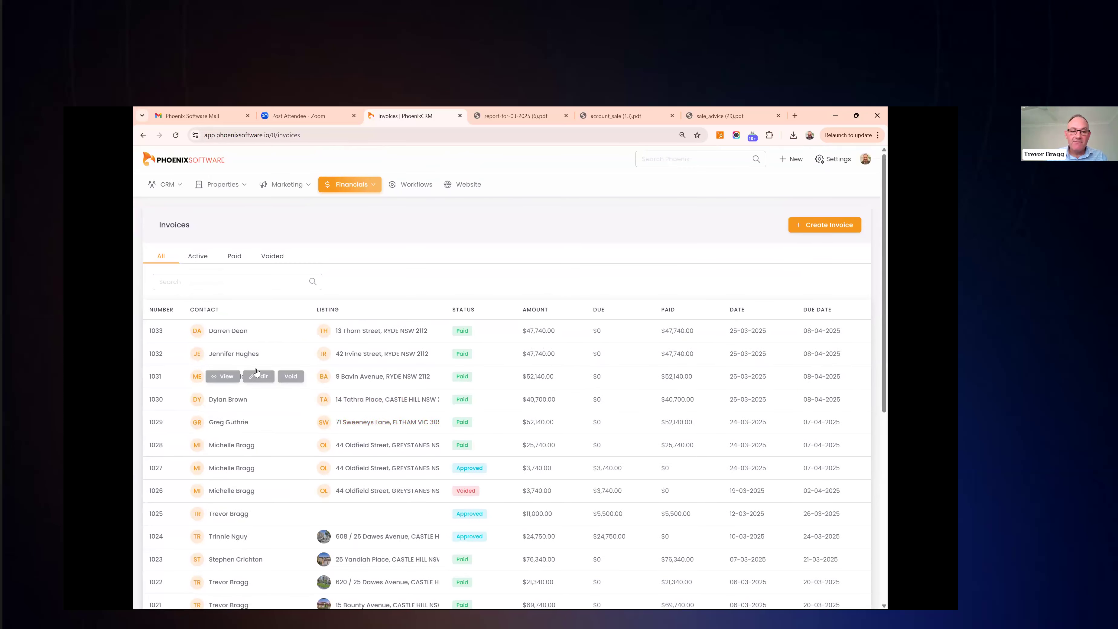
click(225, 354)
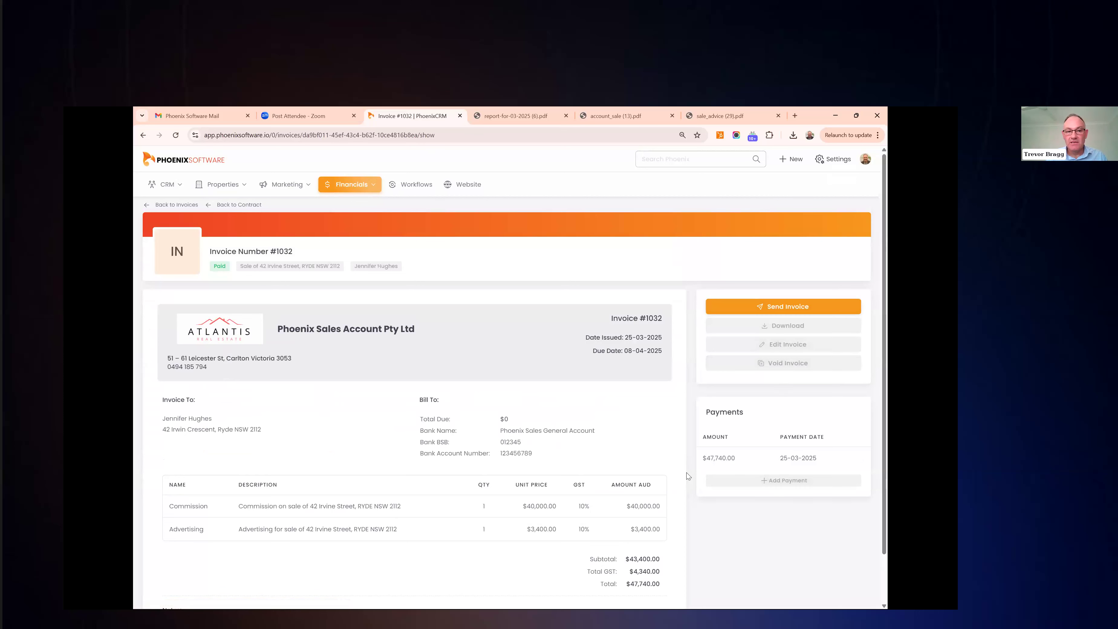
click(143, 135)
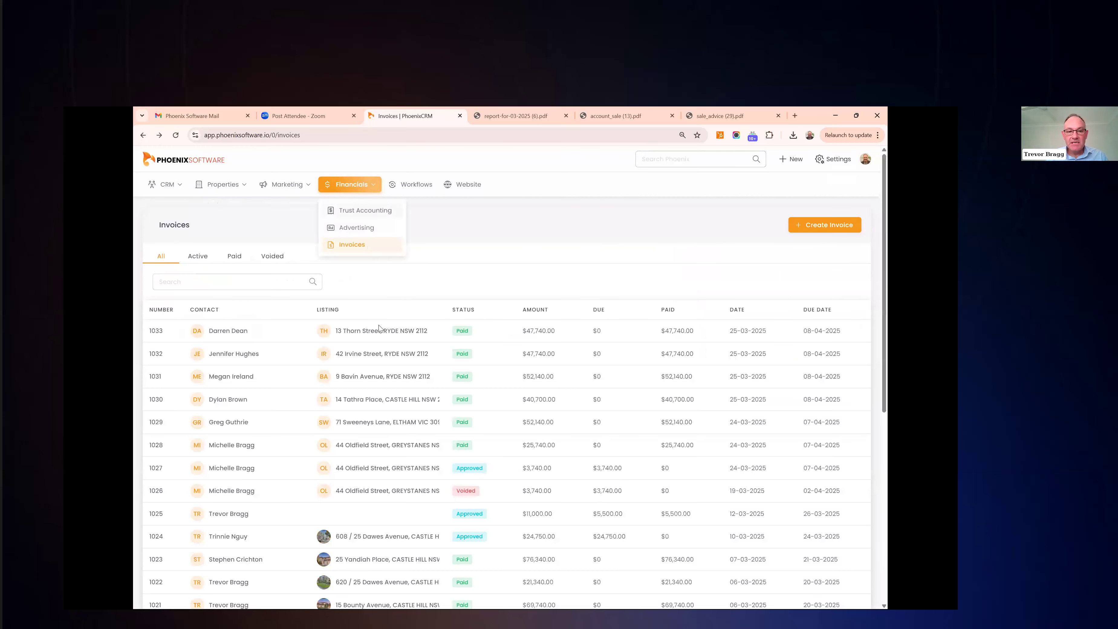
Choose Contracts from the Properties menu to list current sale contracts
scroll(387, 476, down, 2)
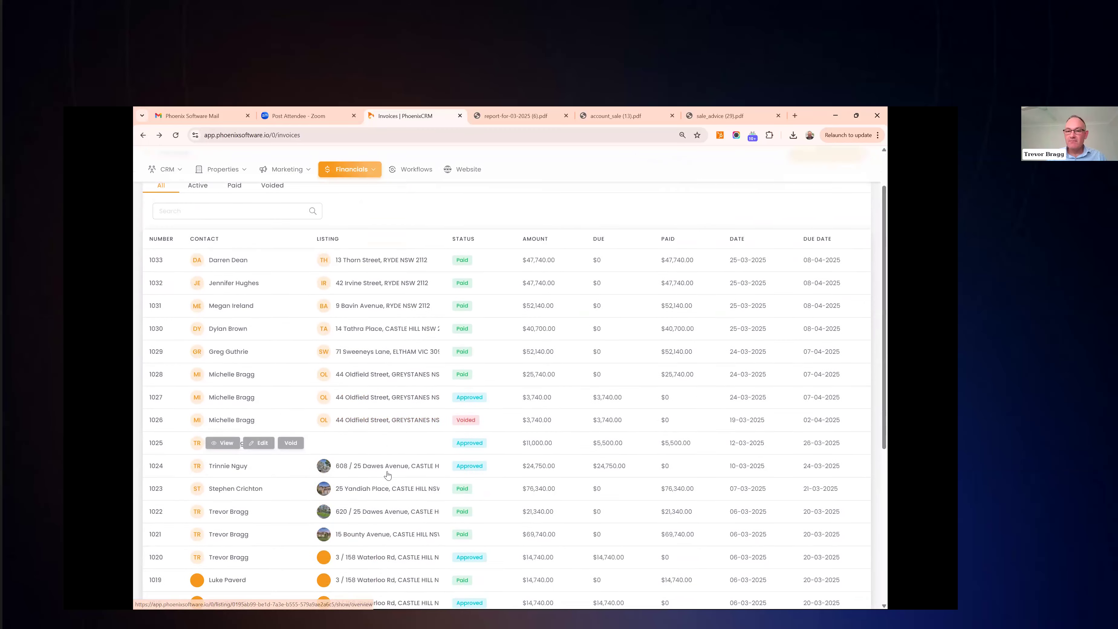
scroll(387, 475, up, 2)
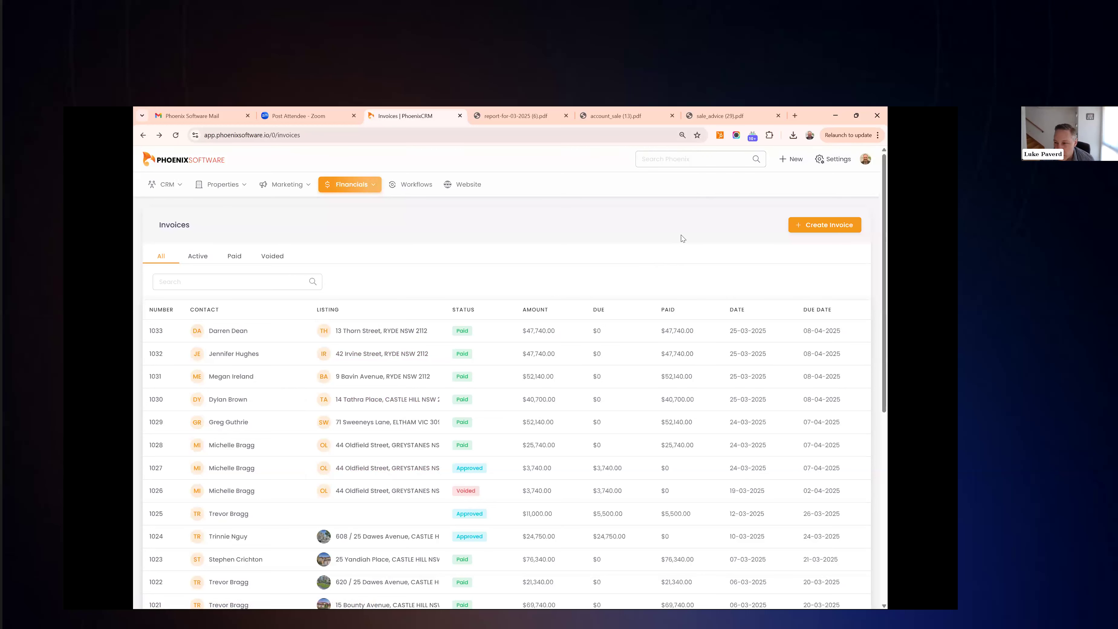
mouse_move(249, 181)
click(235, 262)
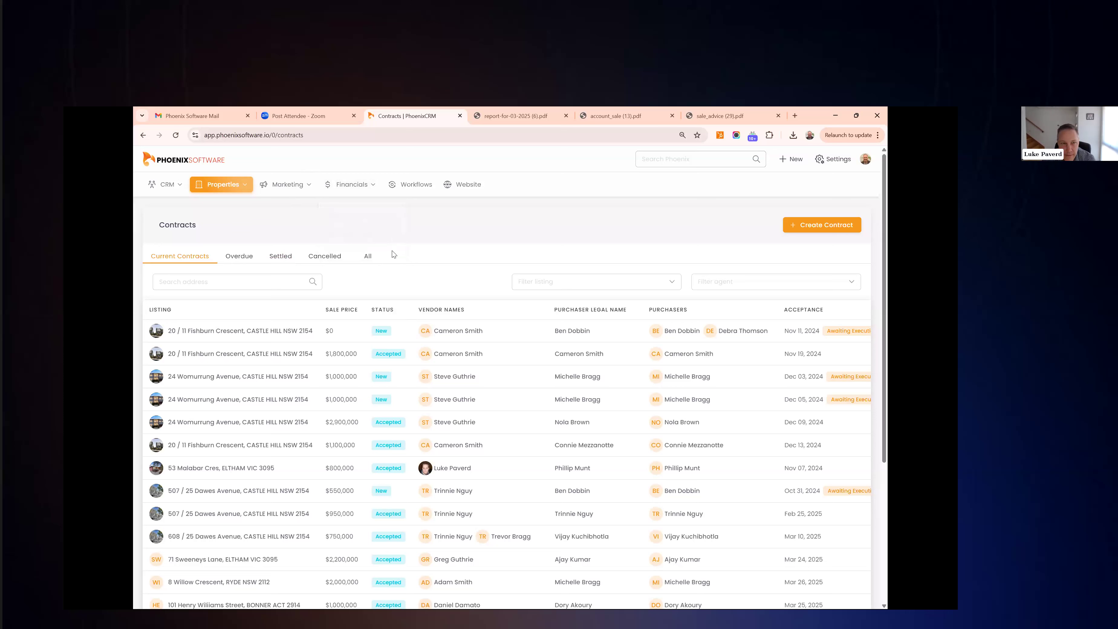
Open the first sale contract and go to its Commission breakdown
click(242, 189)
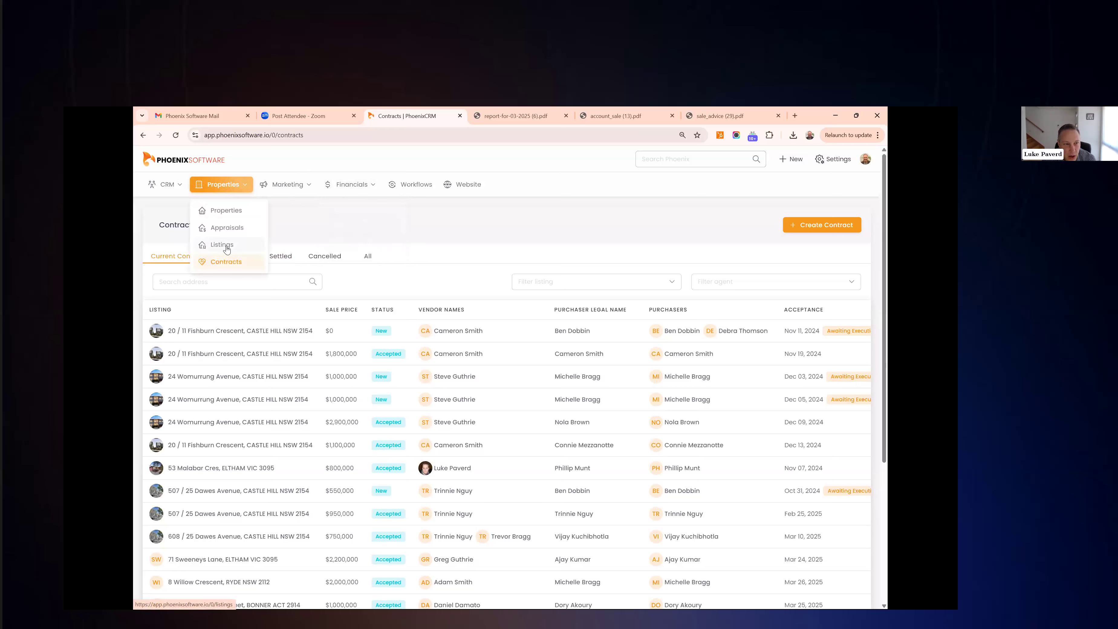
click(216, 333)
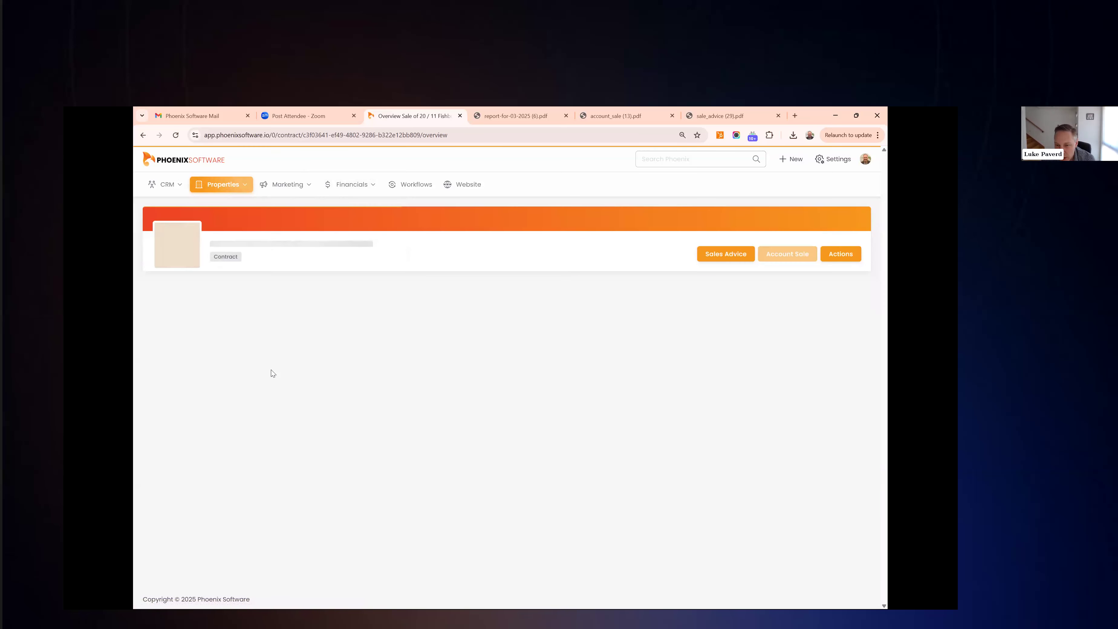
click(351, 303)
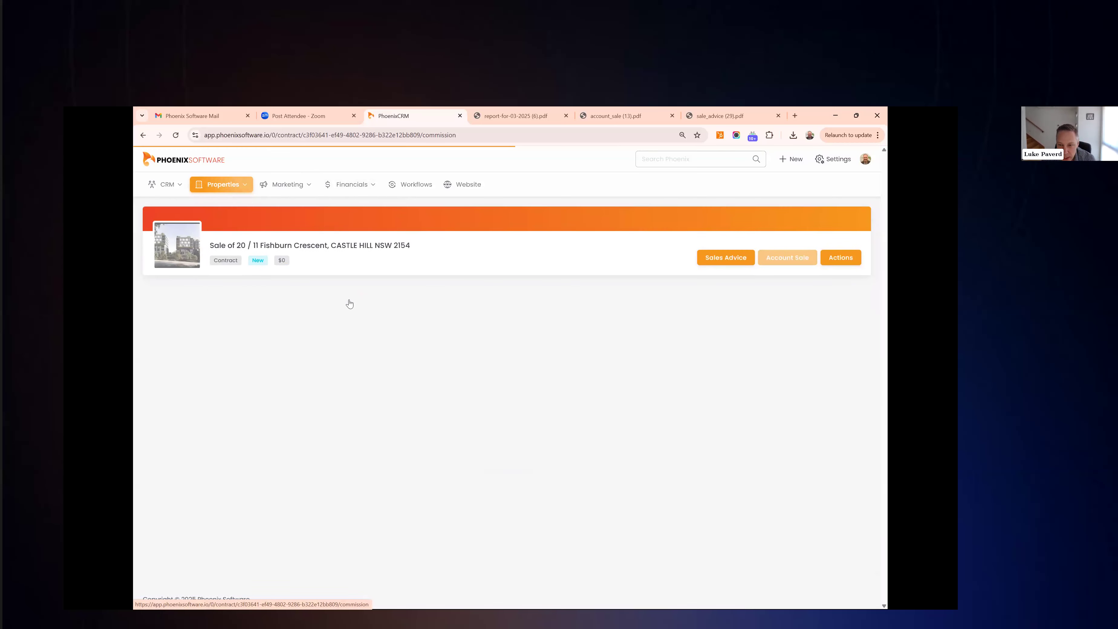
scroll(783, 452, down, 6)
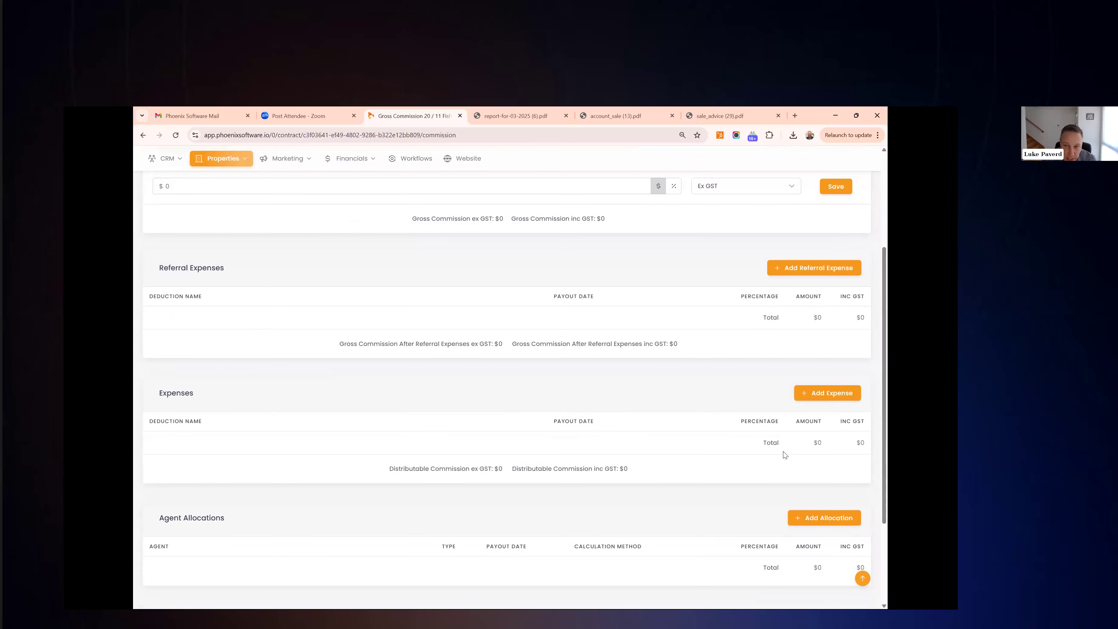
scroll(783, 451, down, 1)
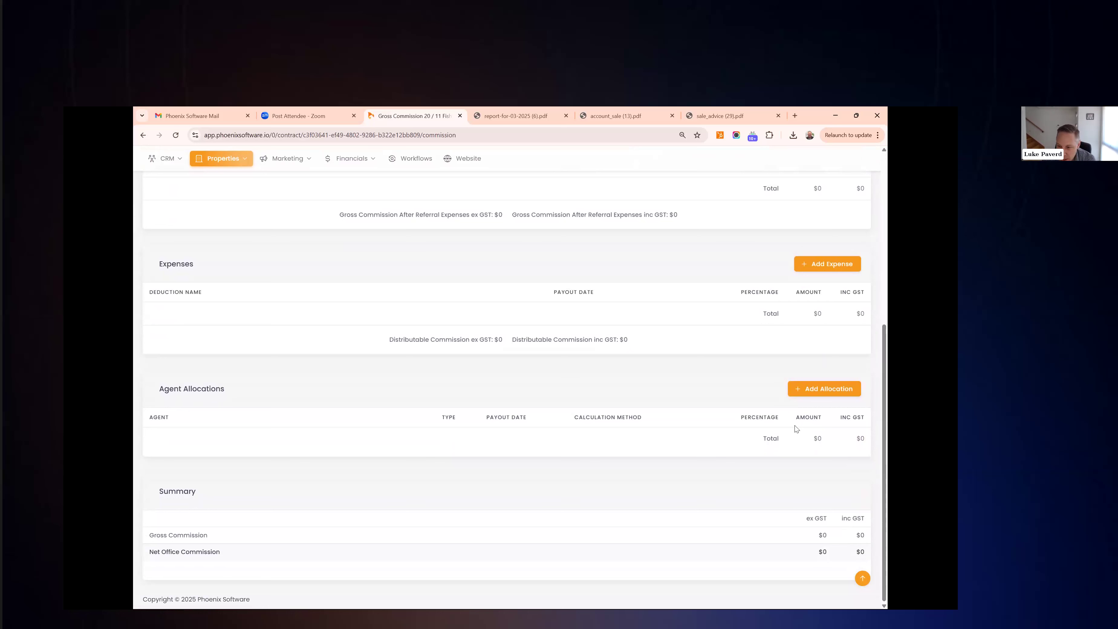
Add a Selling allocation for the agent: 25%, split 100, Custom due date 31-03-2025
click(817, 392)
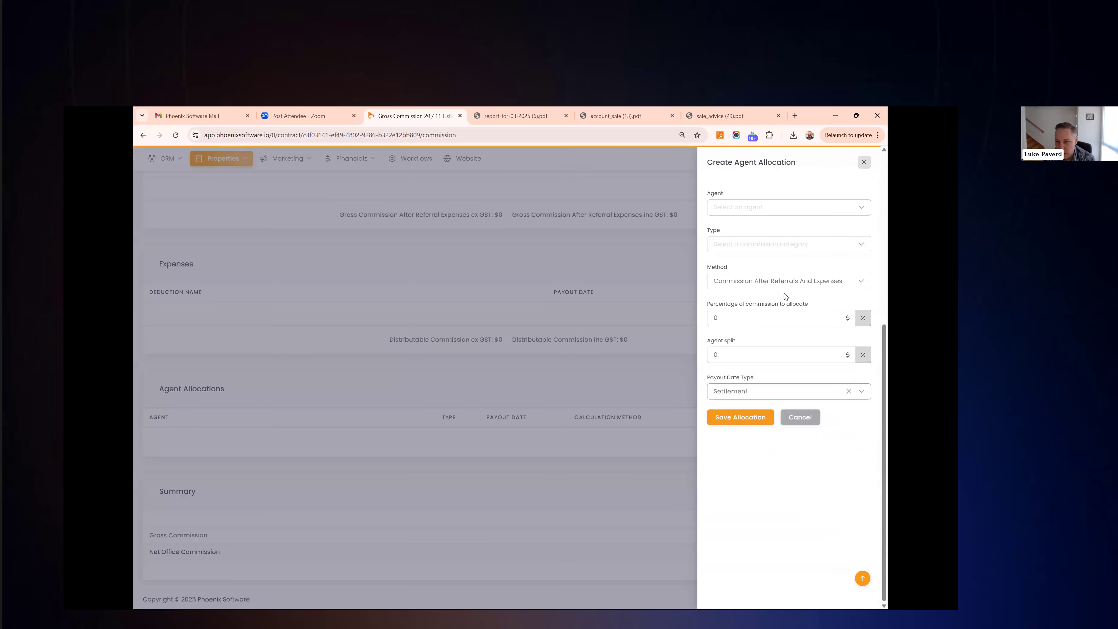
click(765, 208)
click(763, 249)
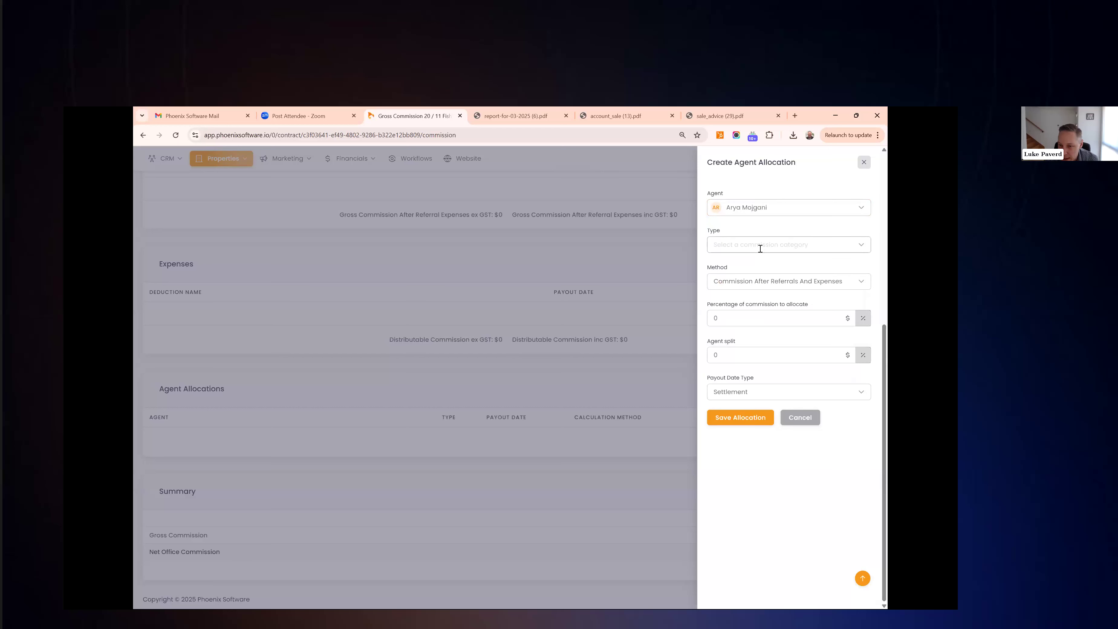
click(761, 247)
click(757, 288)
click(765, 394)
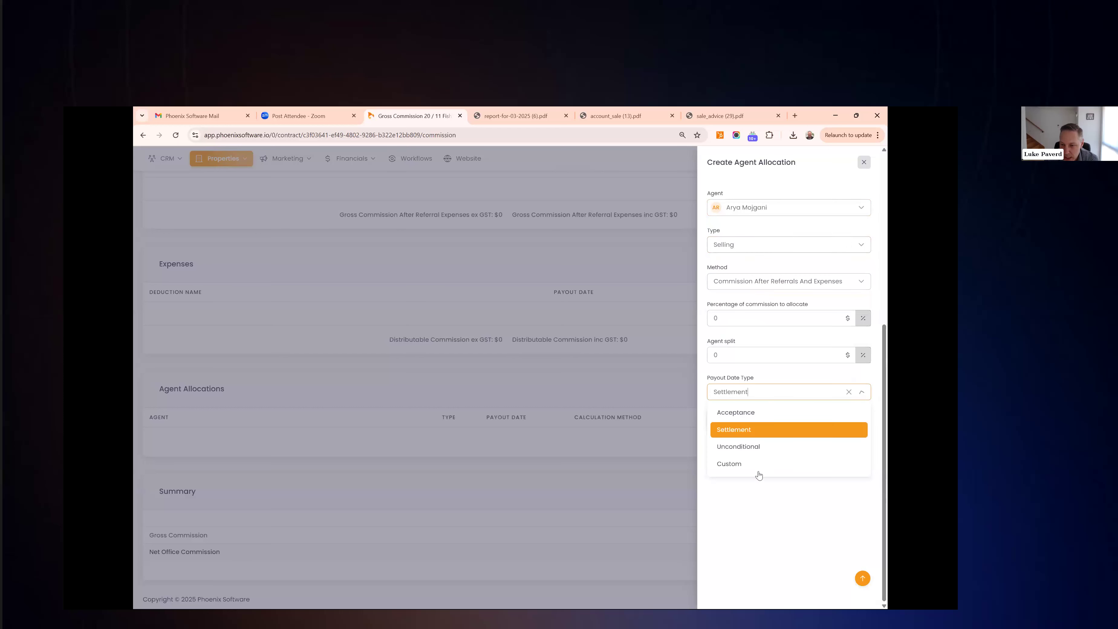
click(754, 463)
click(709, 325)
text(25)
click(726, 355)
text(100)
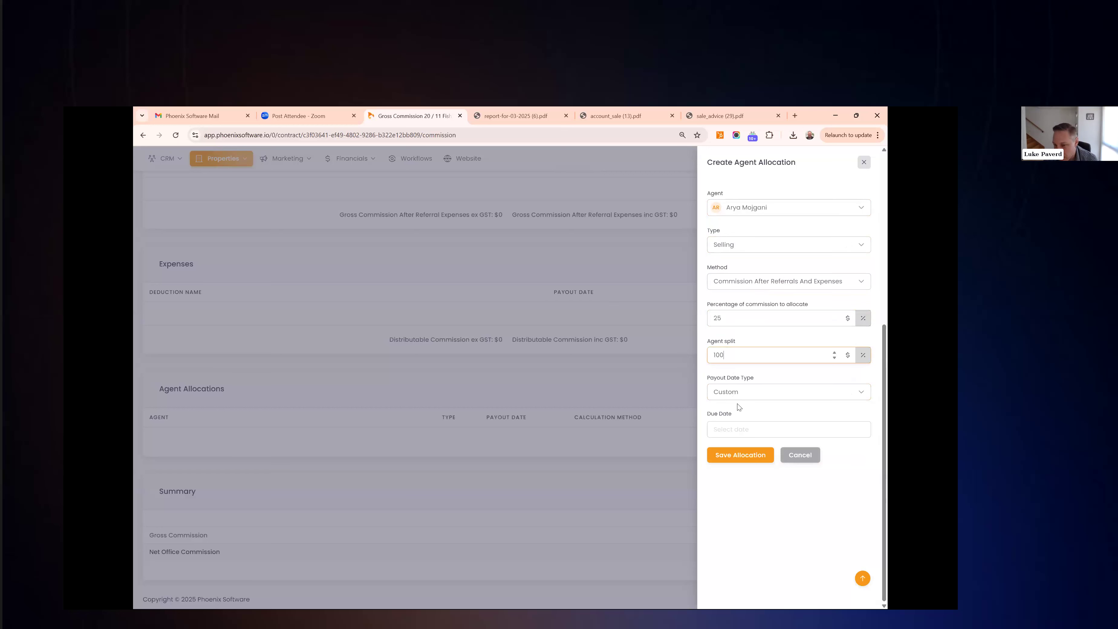
click(731, 428)
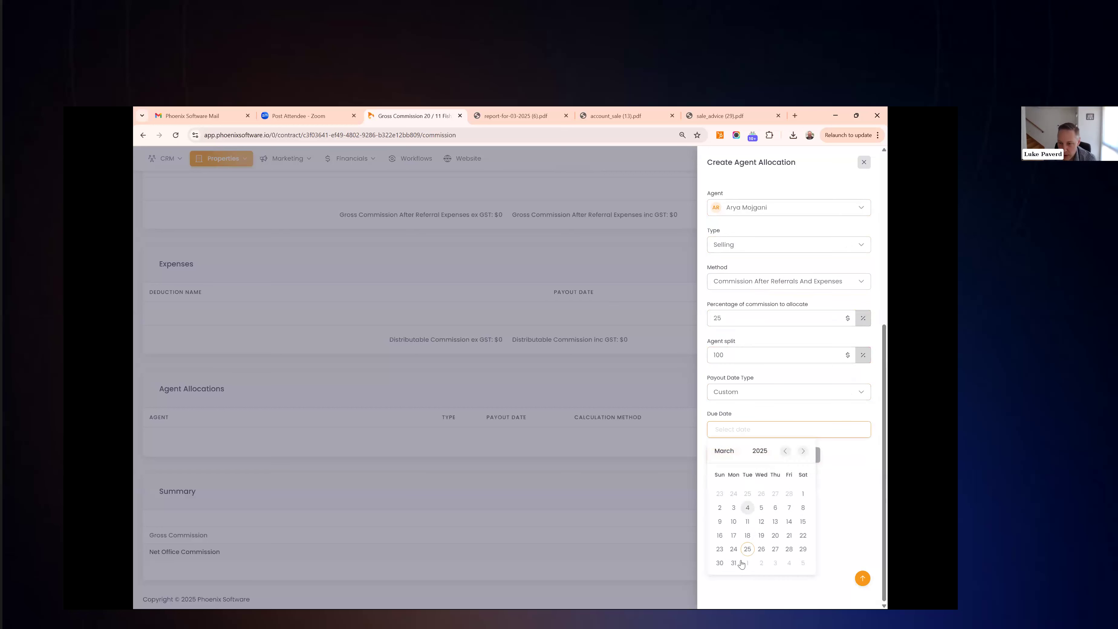
click(735, 560)
click(741, 458)
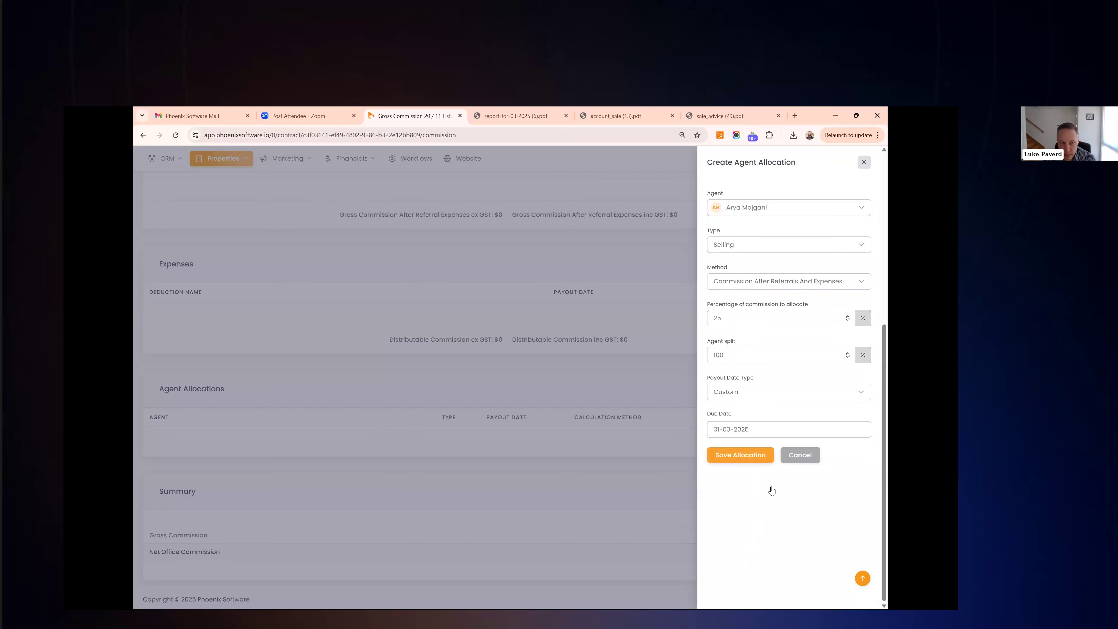
scroll(827, 379, down, 2)
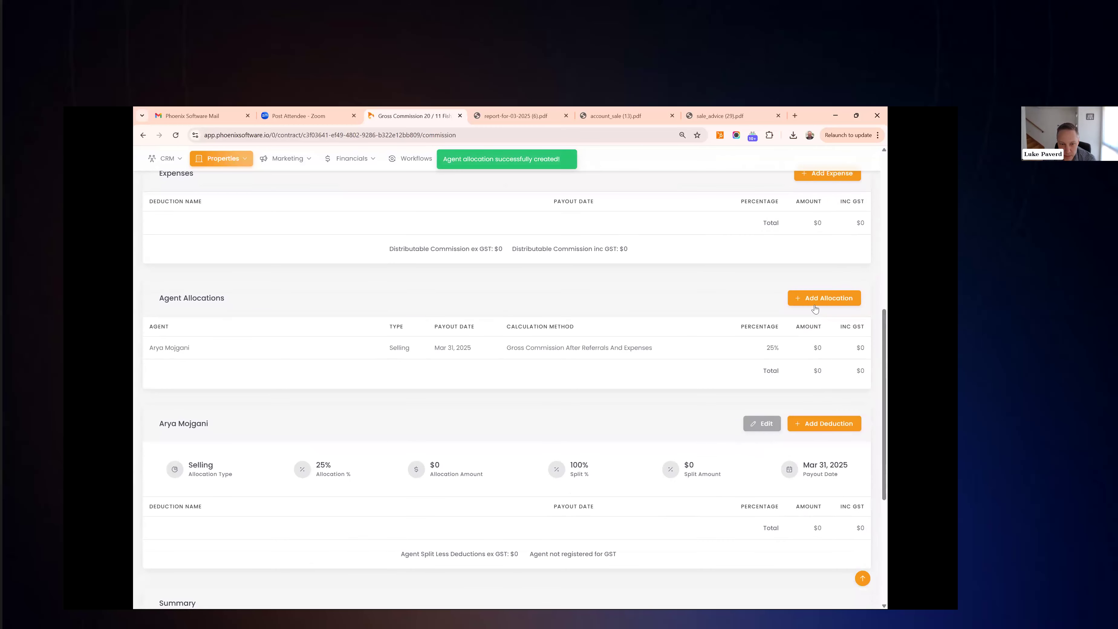
Add another allocation for the same agent: 50%, split 100, payout at Settlement
click(821, 299)
click(765, 208)
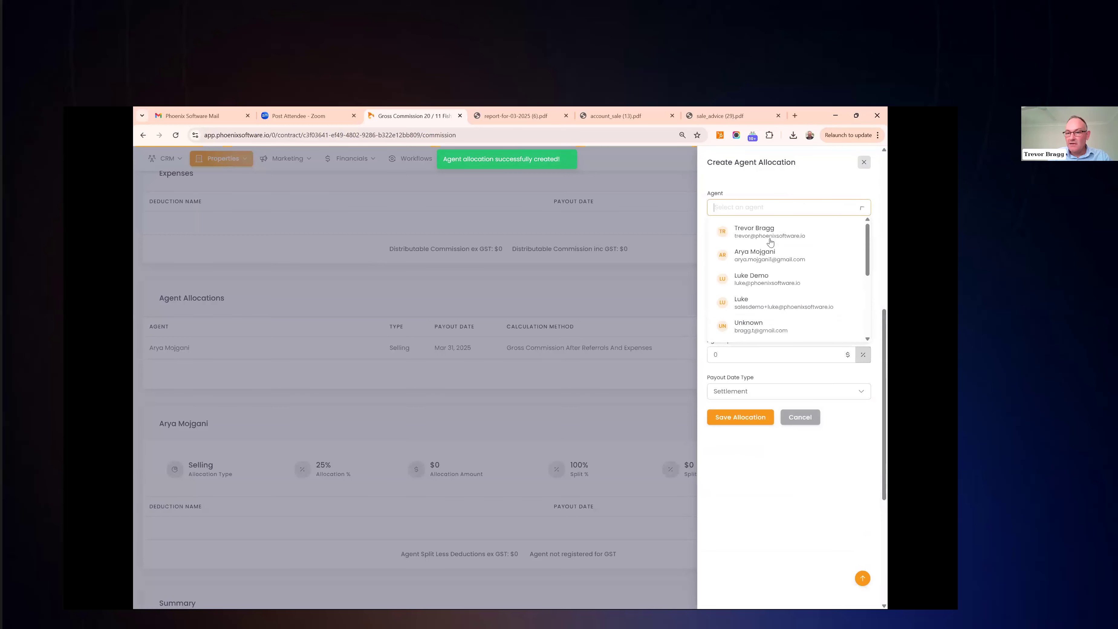
click(772, 258)
click(726, 316)
text(50)
click(741, 390)
click(736, 358)
text(100)
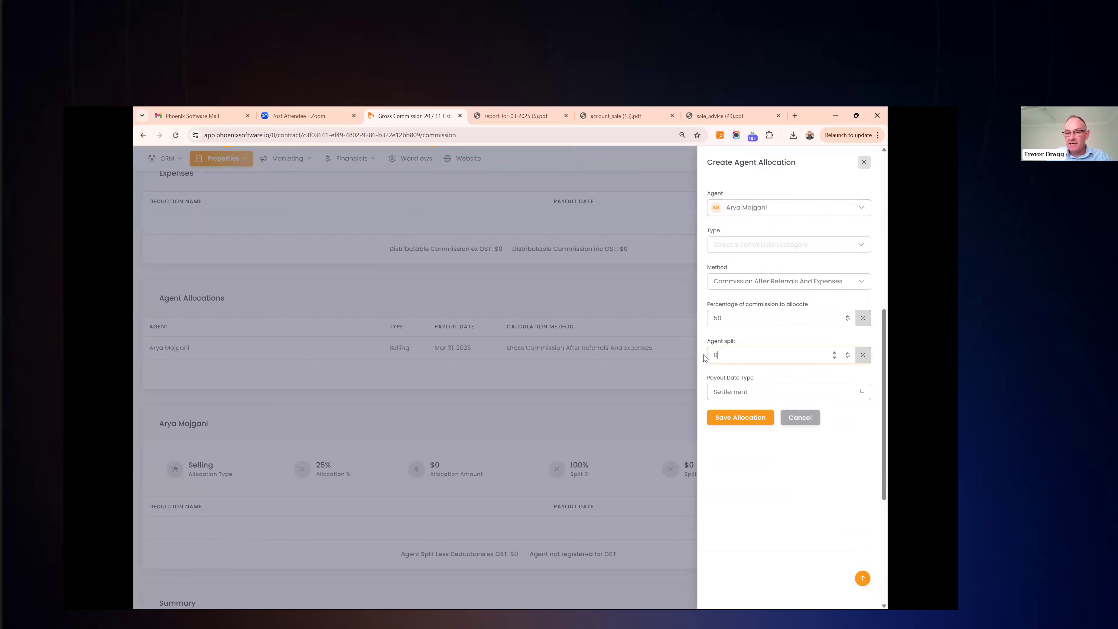
click(732, 418)
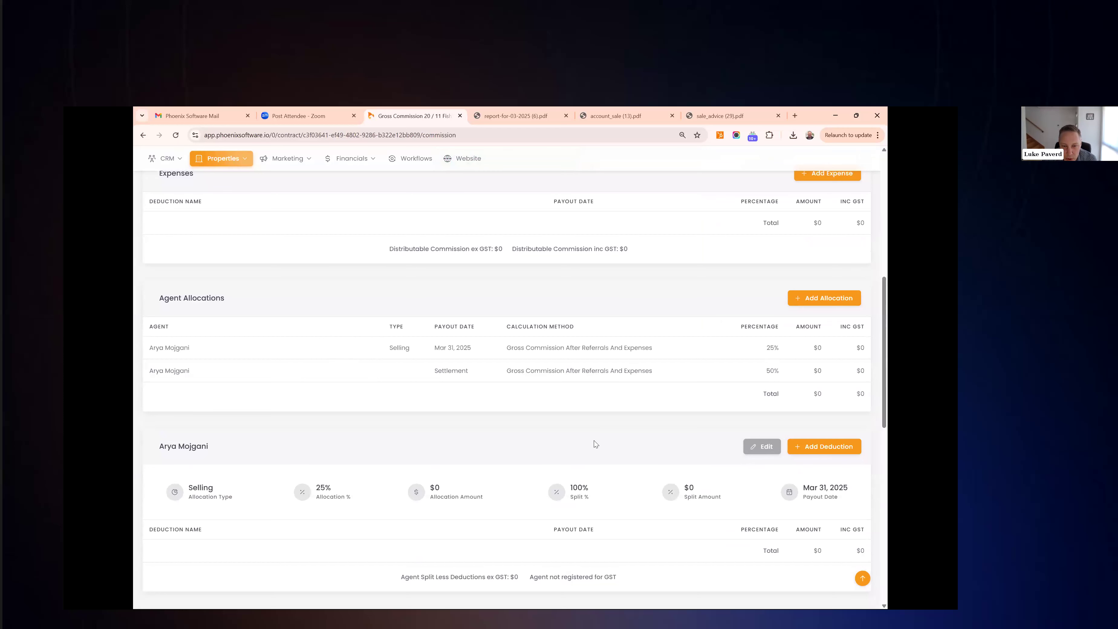
scroll(594, 442, up, 3)
scroll(595, 444, up, 6)
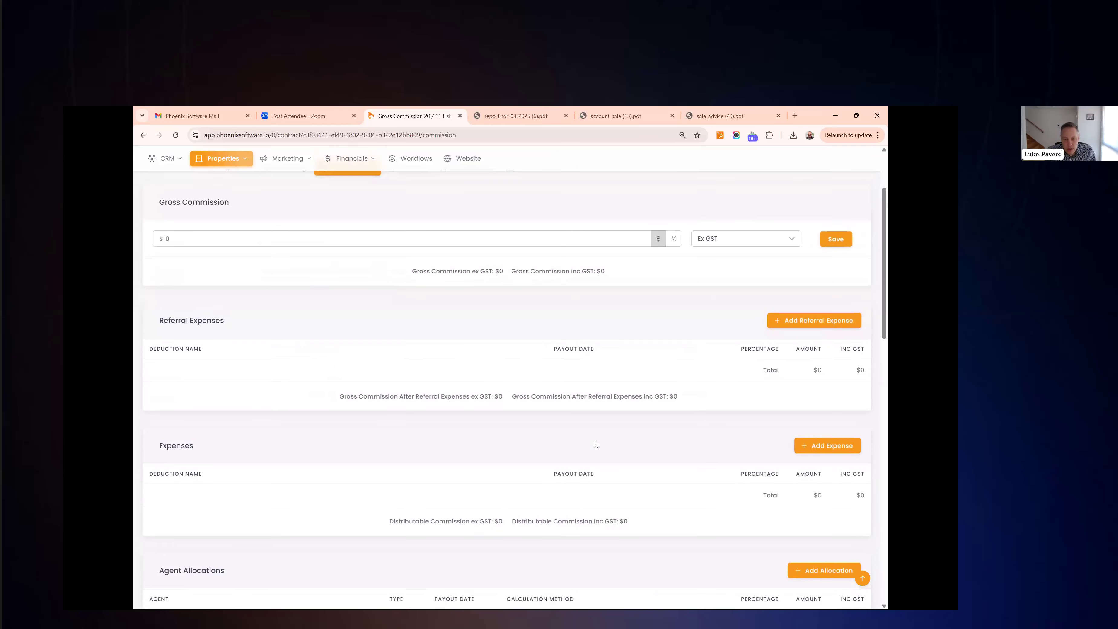